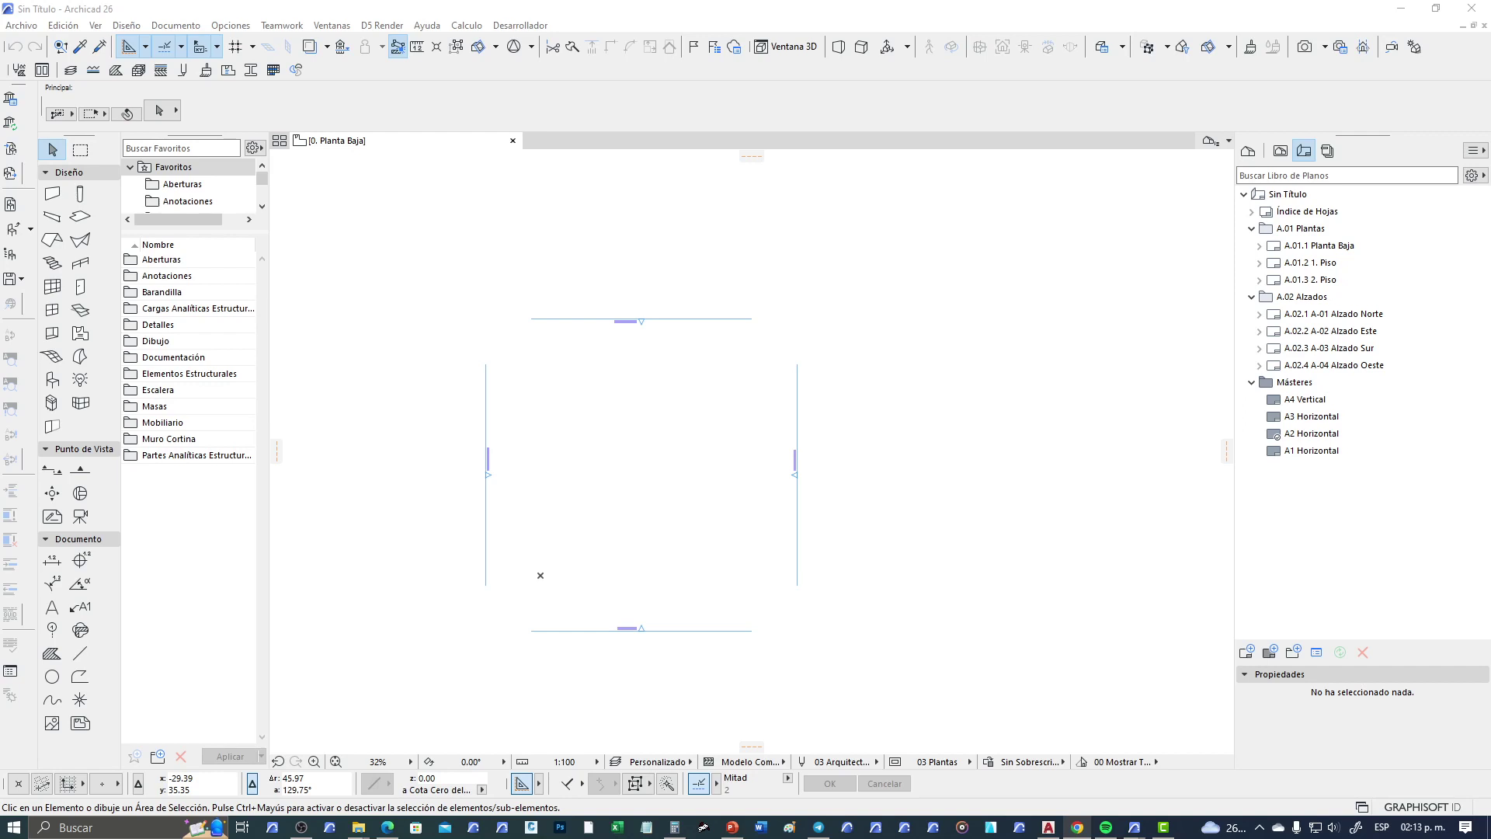
Step: Open Archicad's Merge from File dialog via Archivo > Interoperabilidad > Combinar
left_click(582, 7)
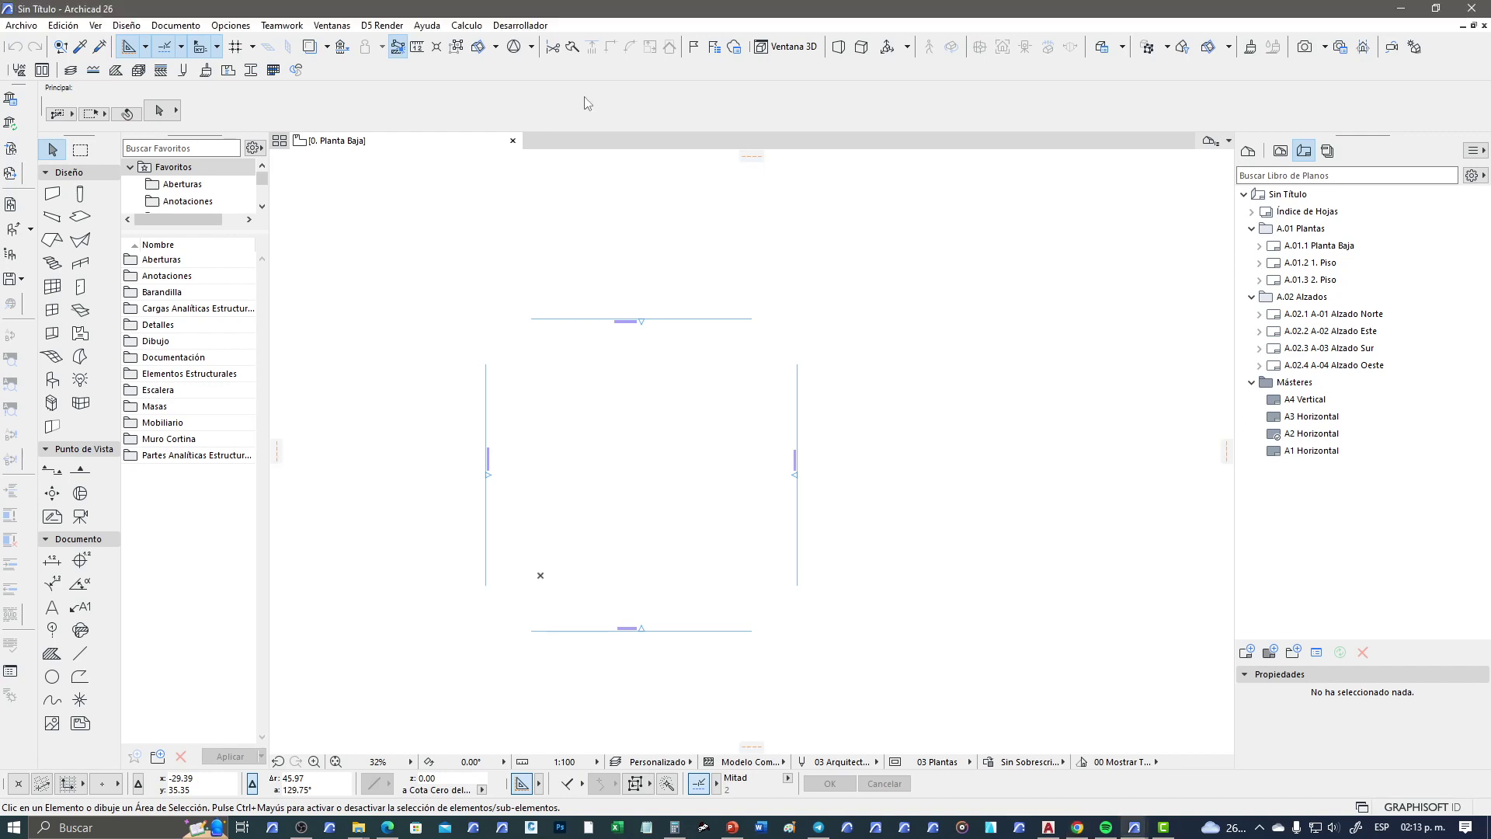
left_click(21, 29)
mouse_move(60, 242)
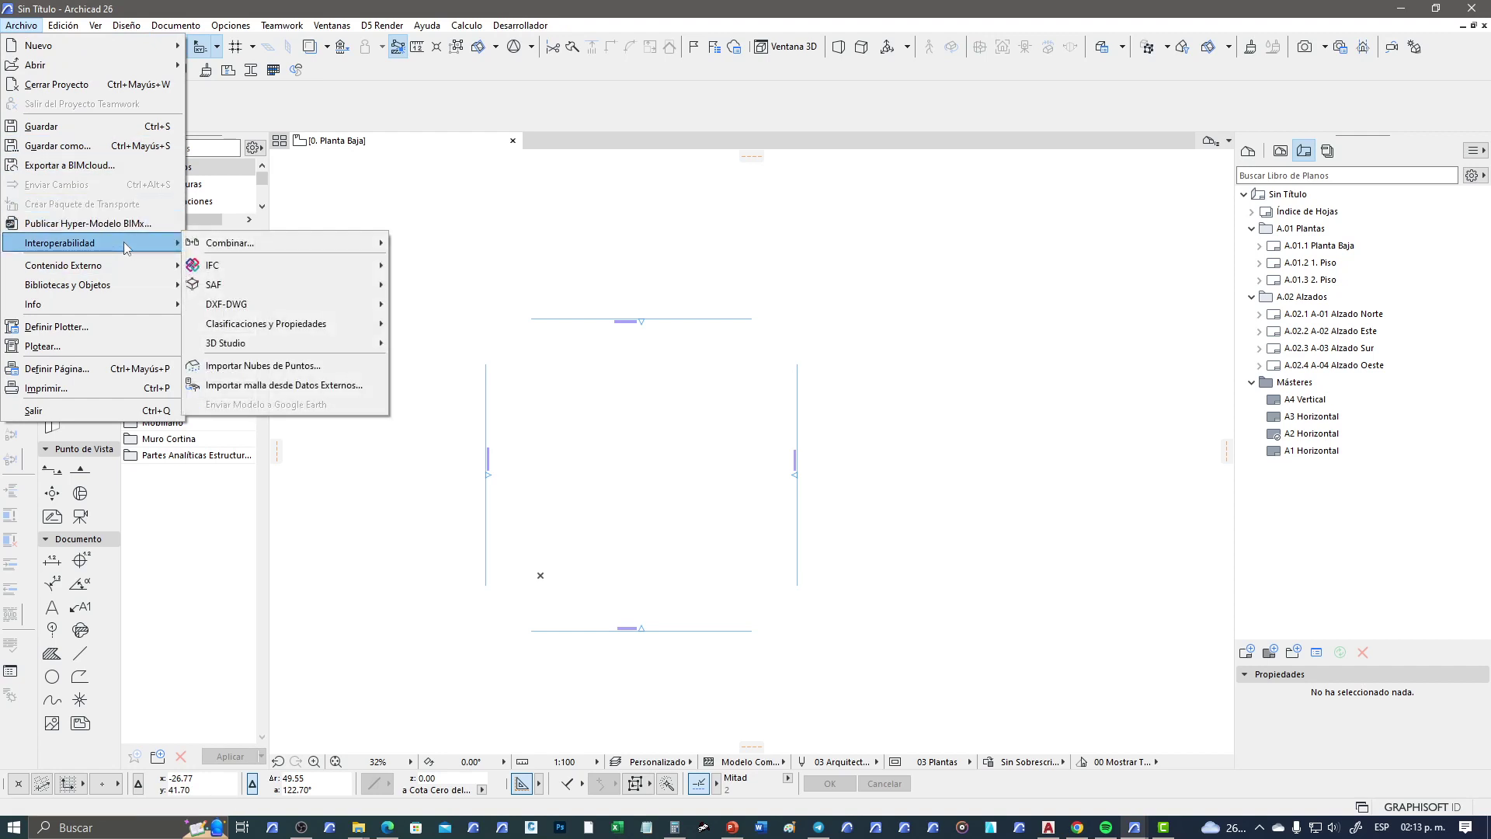
mouse_move(279, 243)
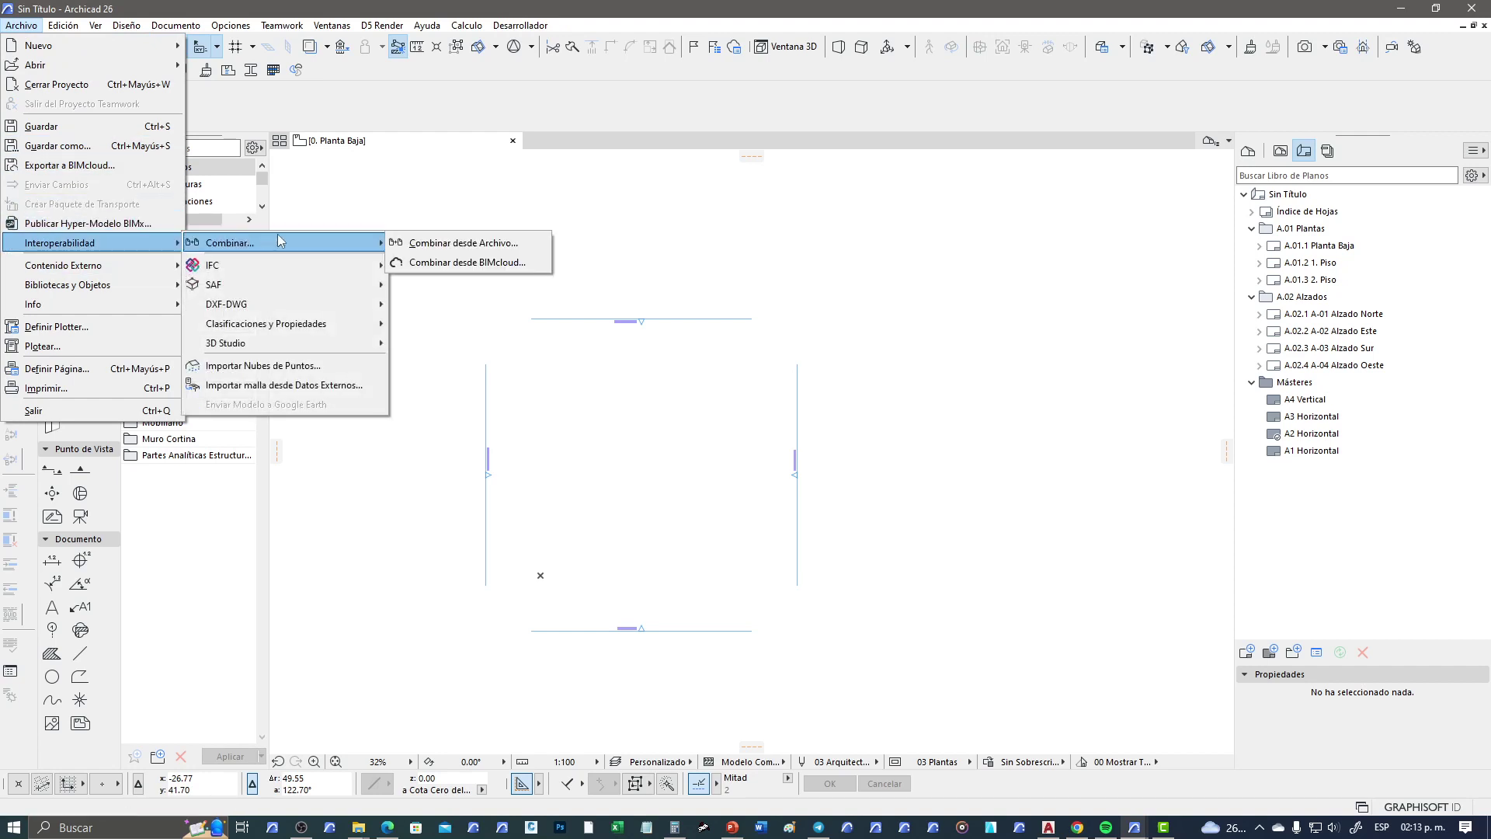
left_click(462, 244)
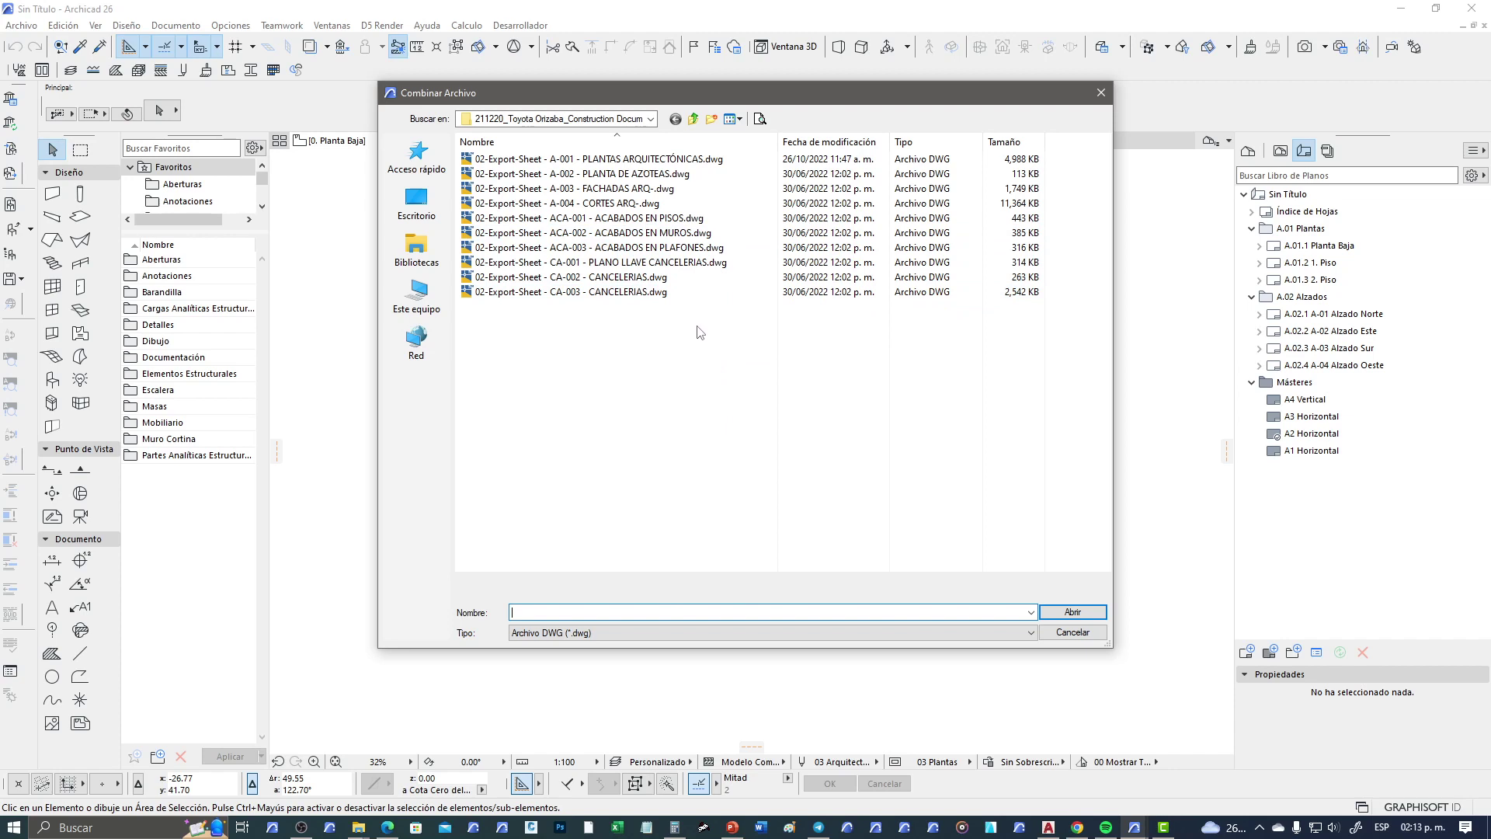
Step: Choose 02-Export-Sheet - CA-002 - CANCELERIAS.dwg as the file to merge
left_click(677, 266)
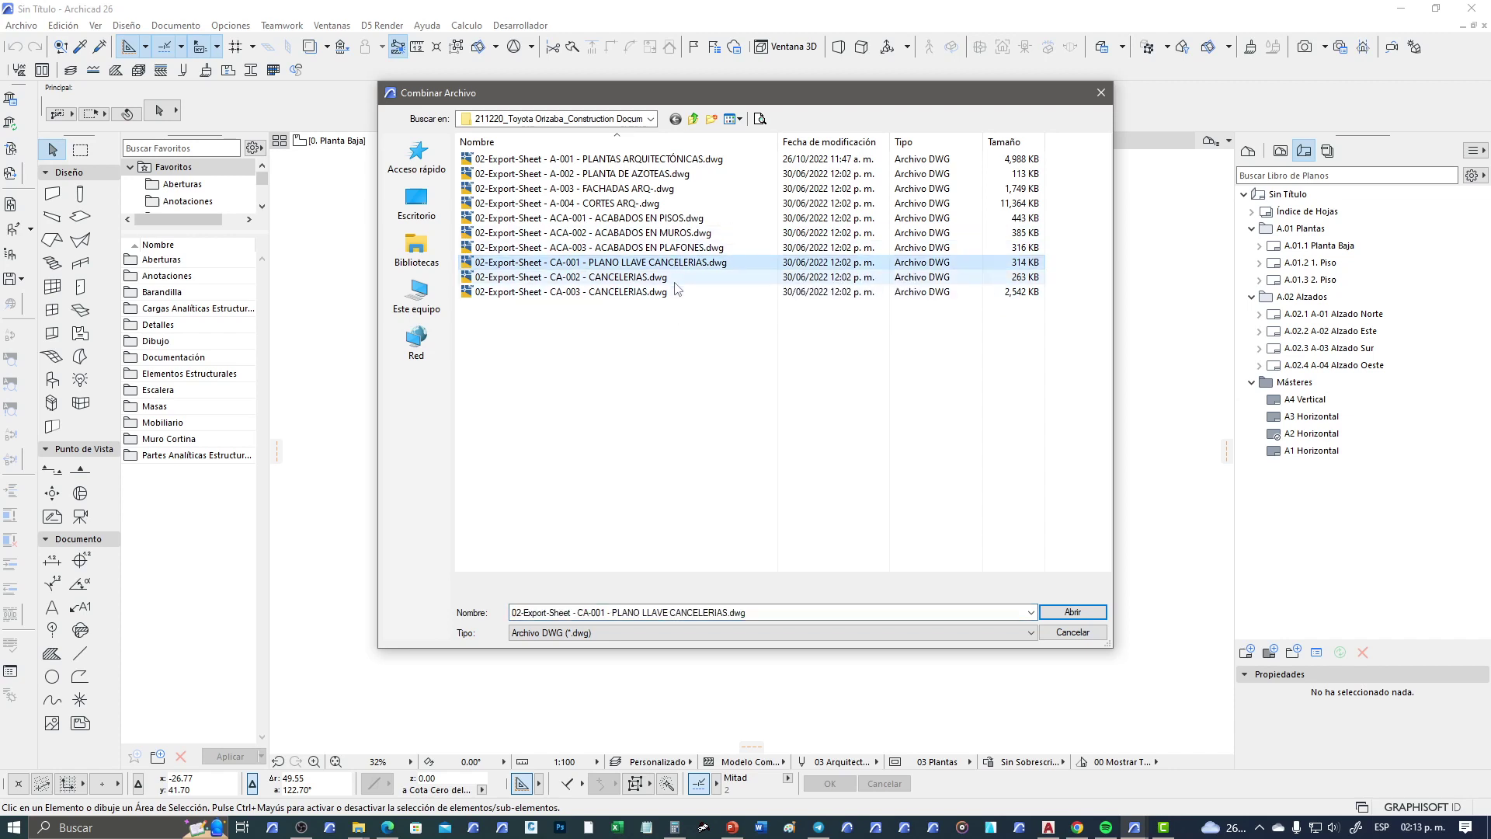
left_click(678, 281)
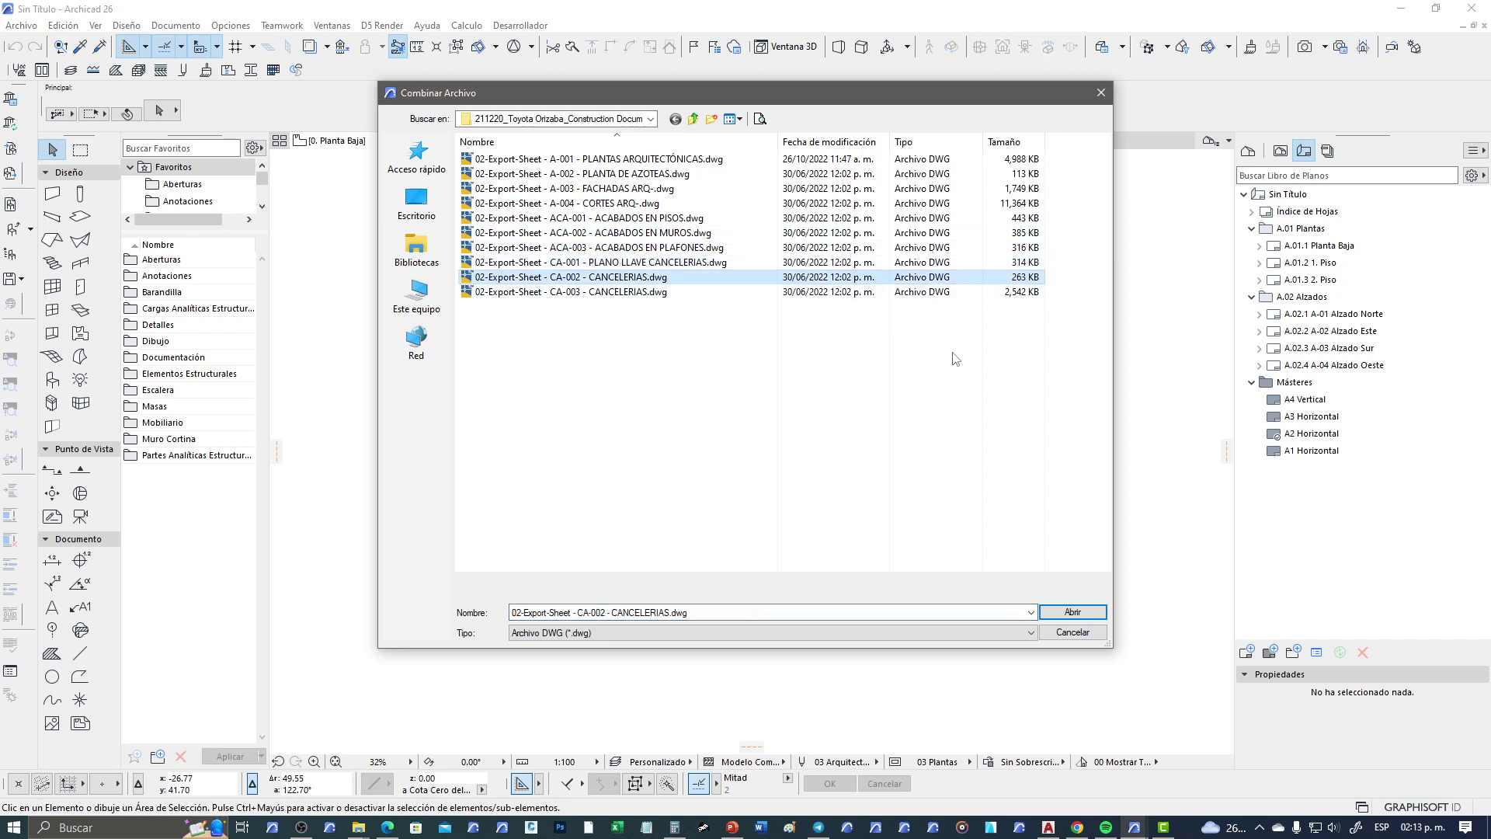
left_click(1073, 612)
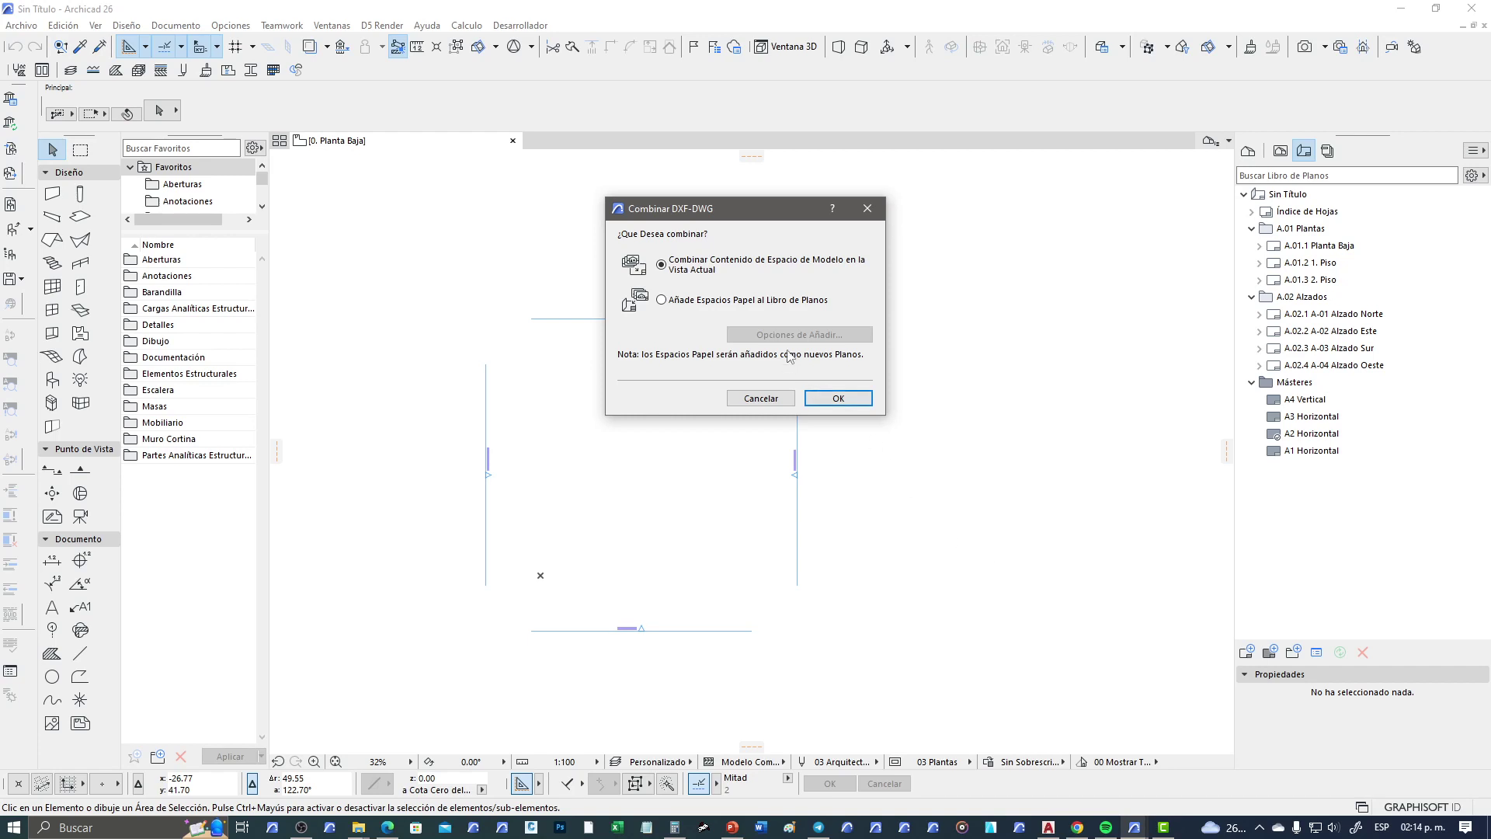
Step: Add the CA-002 paper spaces to the sheet book, with blocks as grouped 2D elements
left_click(788, 304)
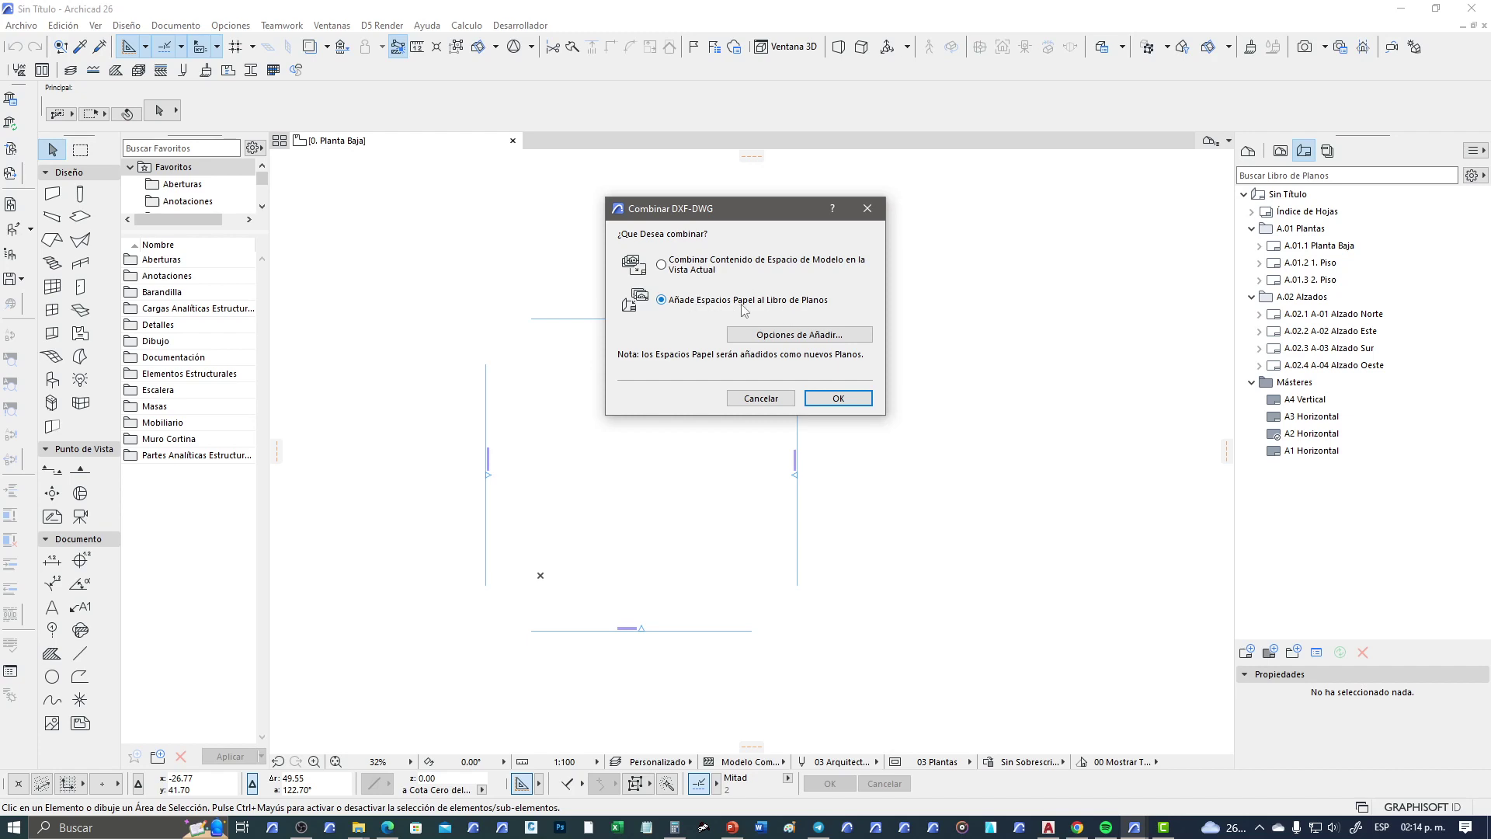
left_click(785, 339)
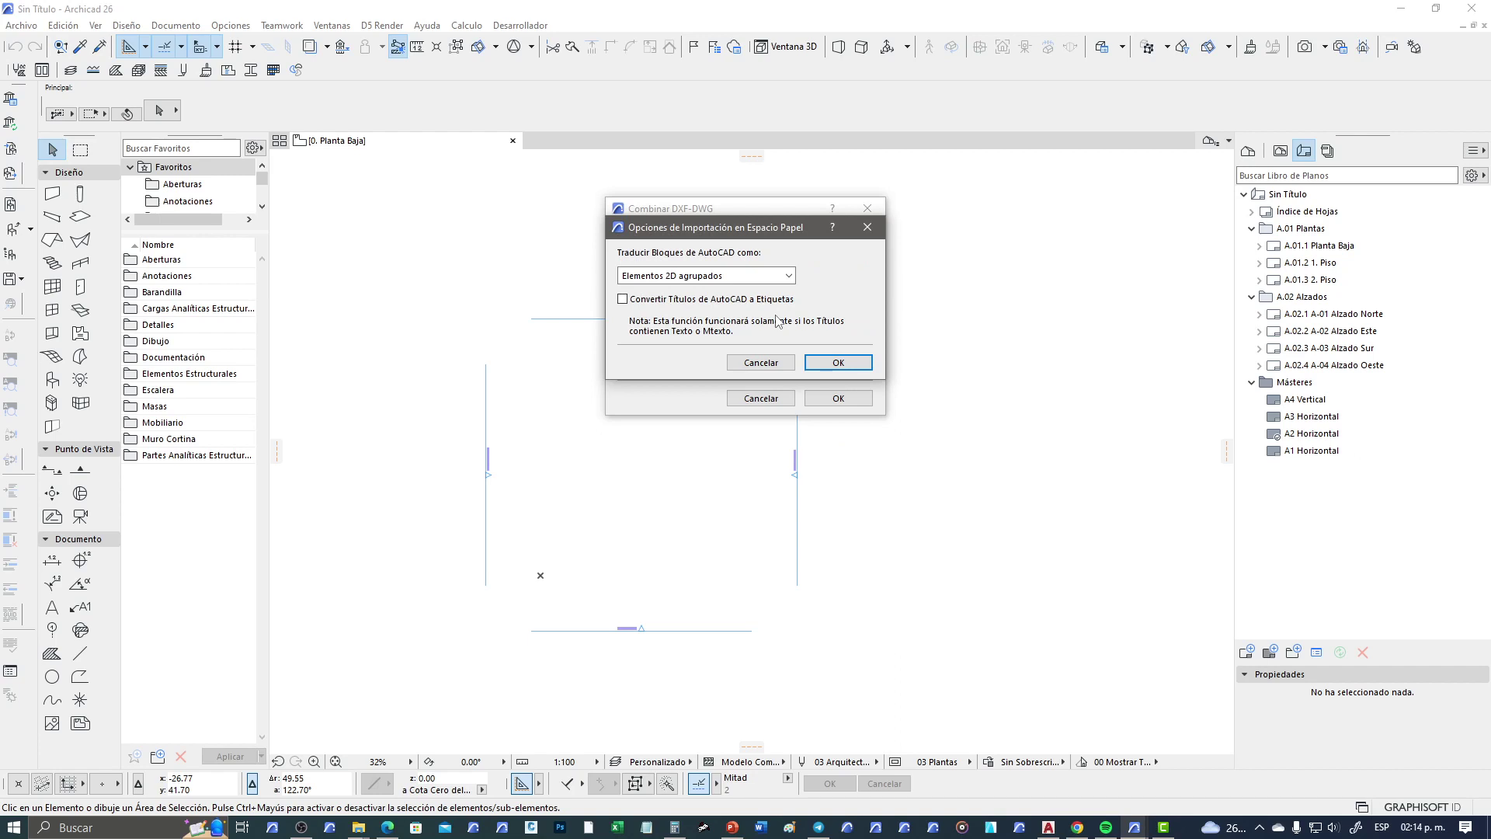
left_click(786, 278)
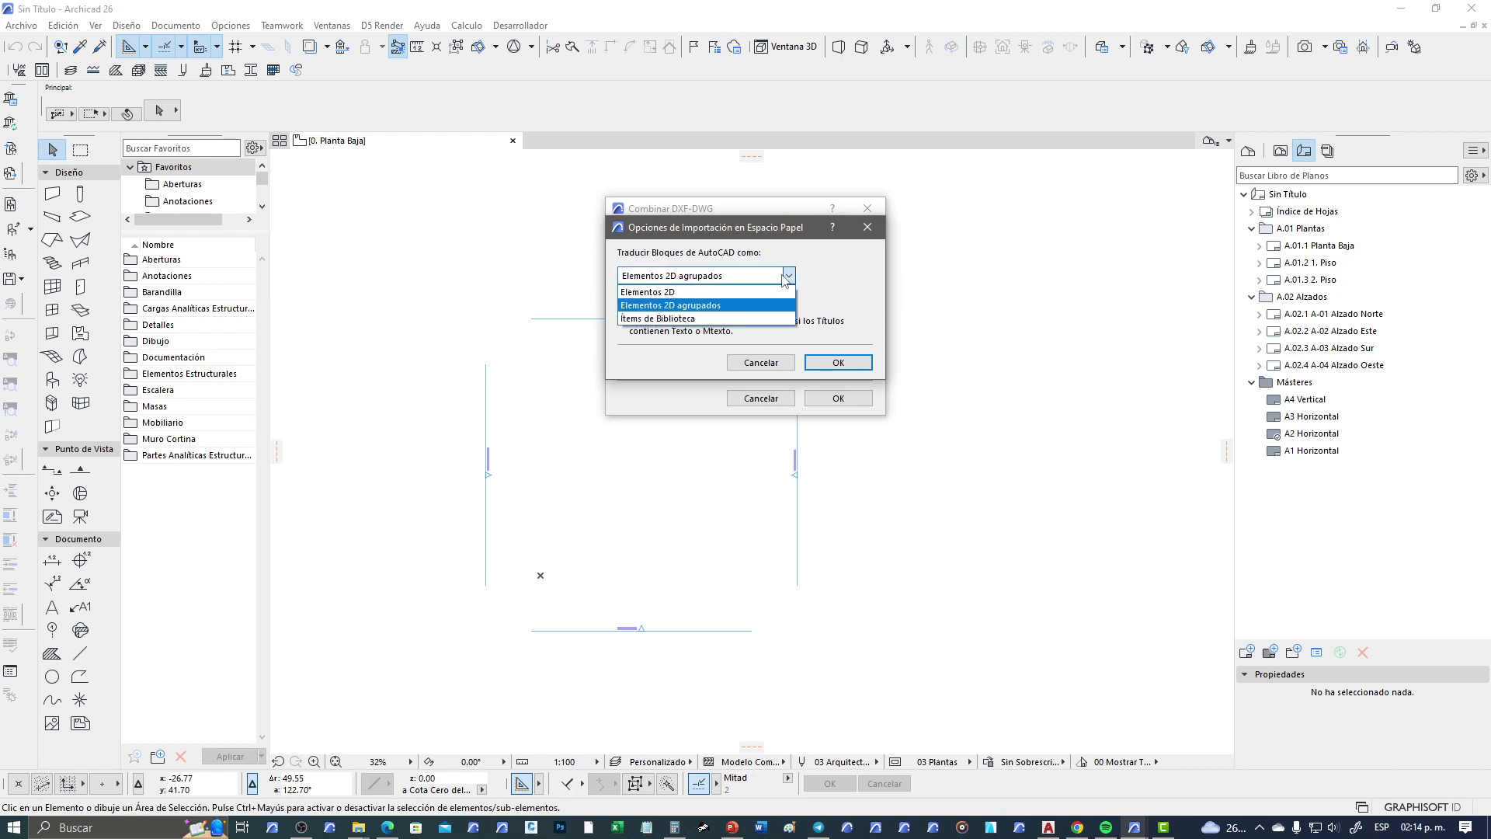
left_click(701, 307)
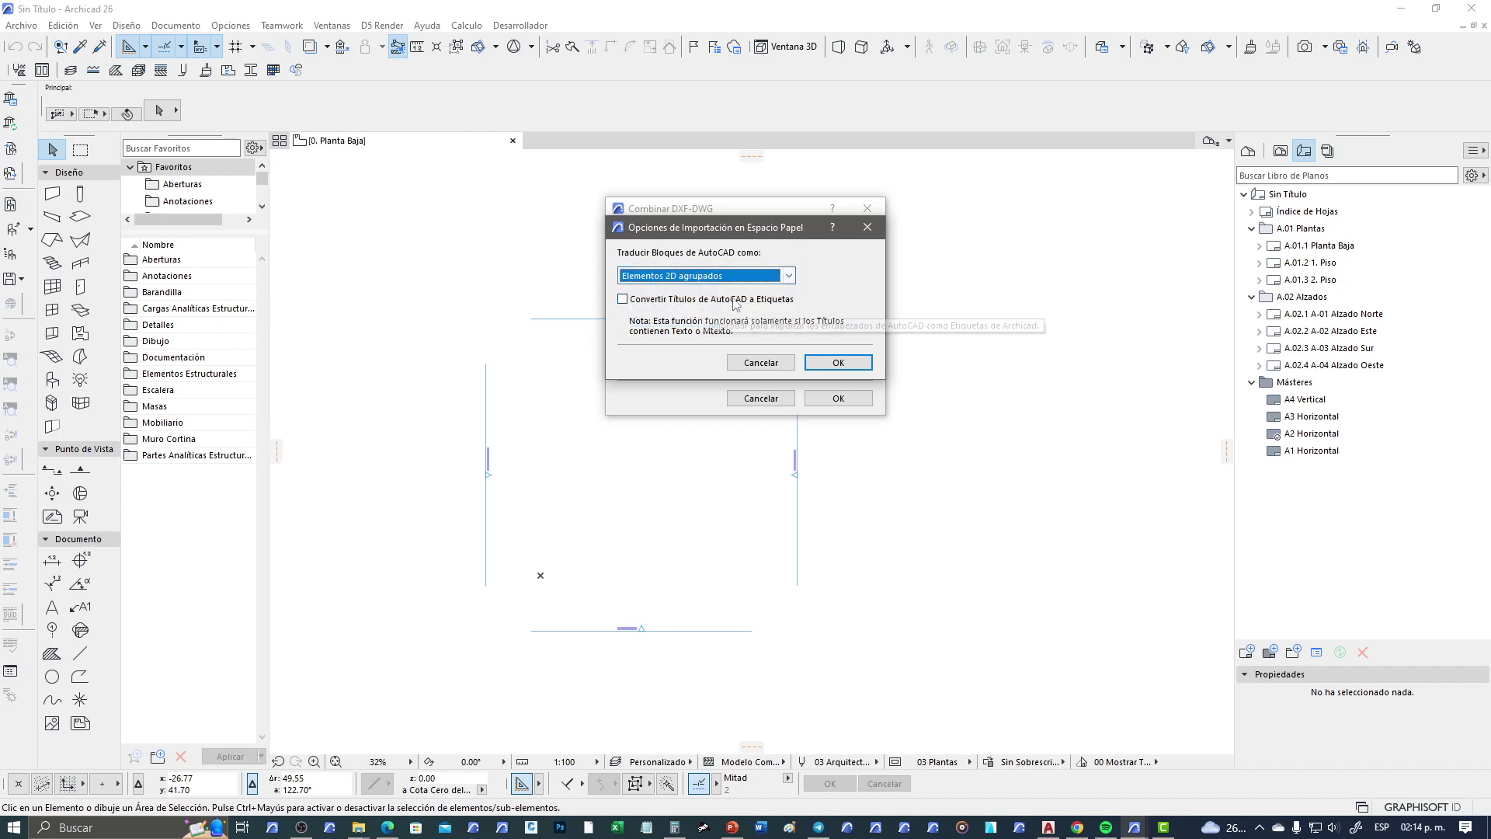
left_click(847, 365)
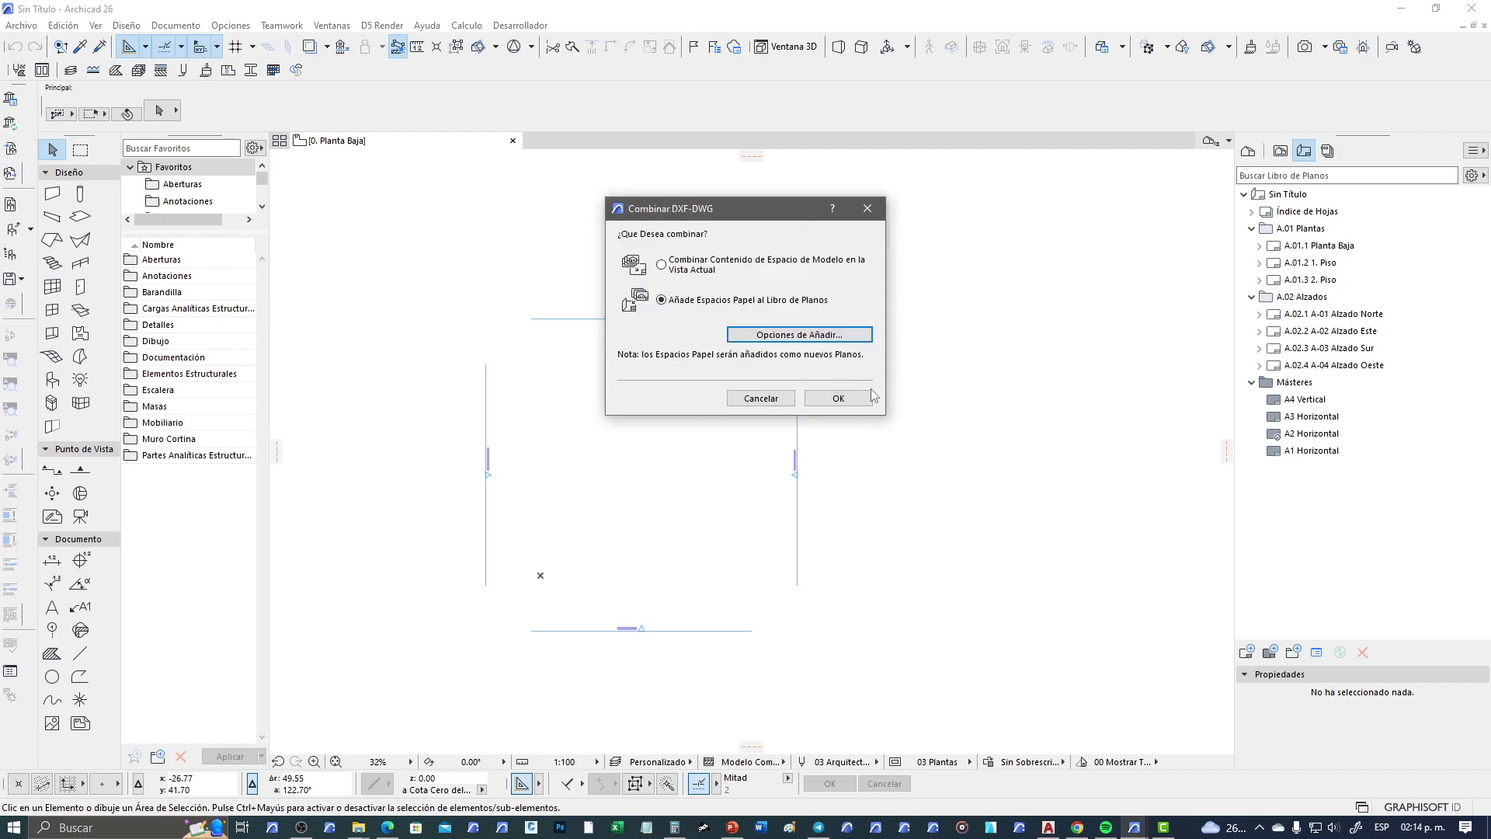
left_click(841, 404)
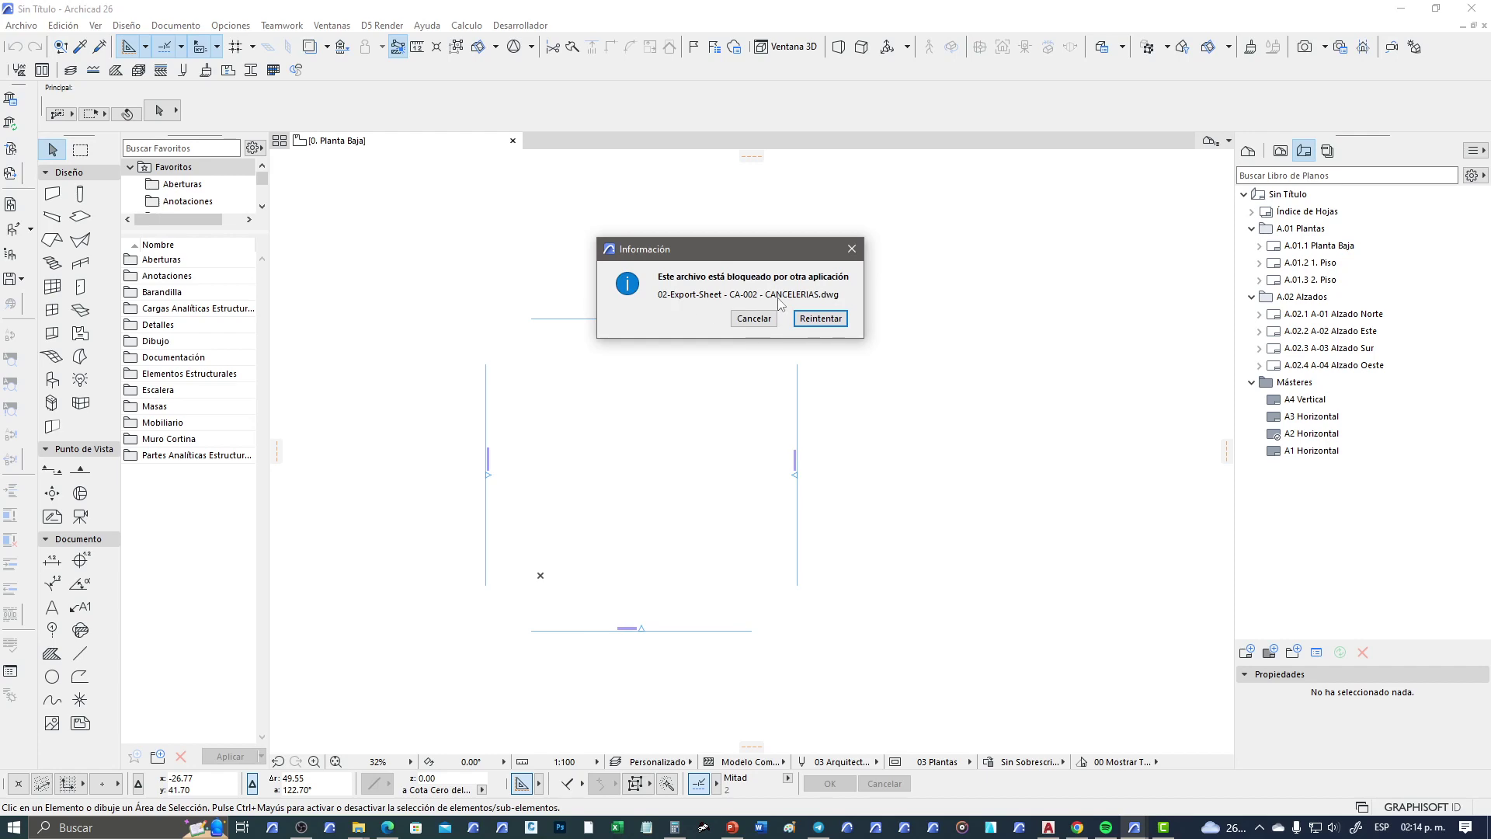
Step: Close the CA-002 drawing in AutoCAD, then retry the merge in Archicad
left_click(1048, 827)
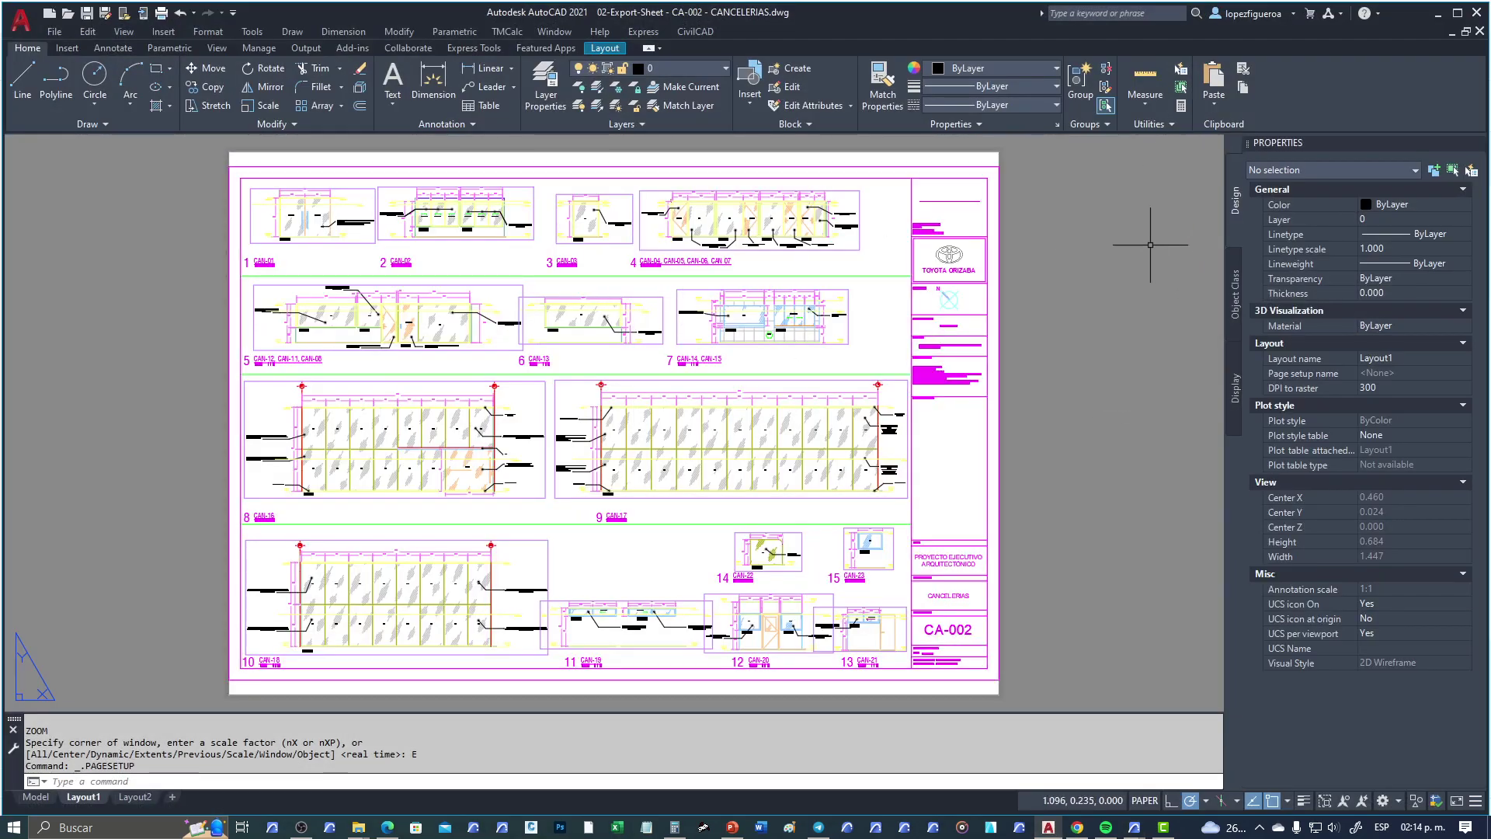
left_click(1479, 31)
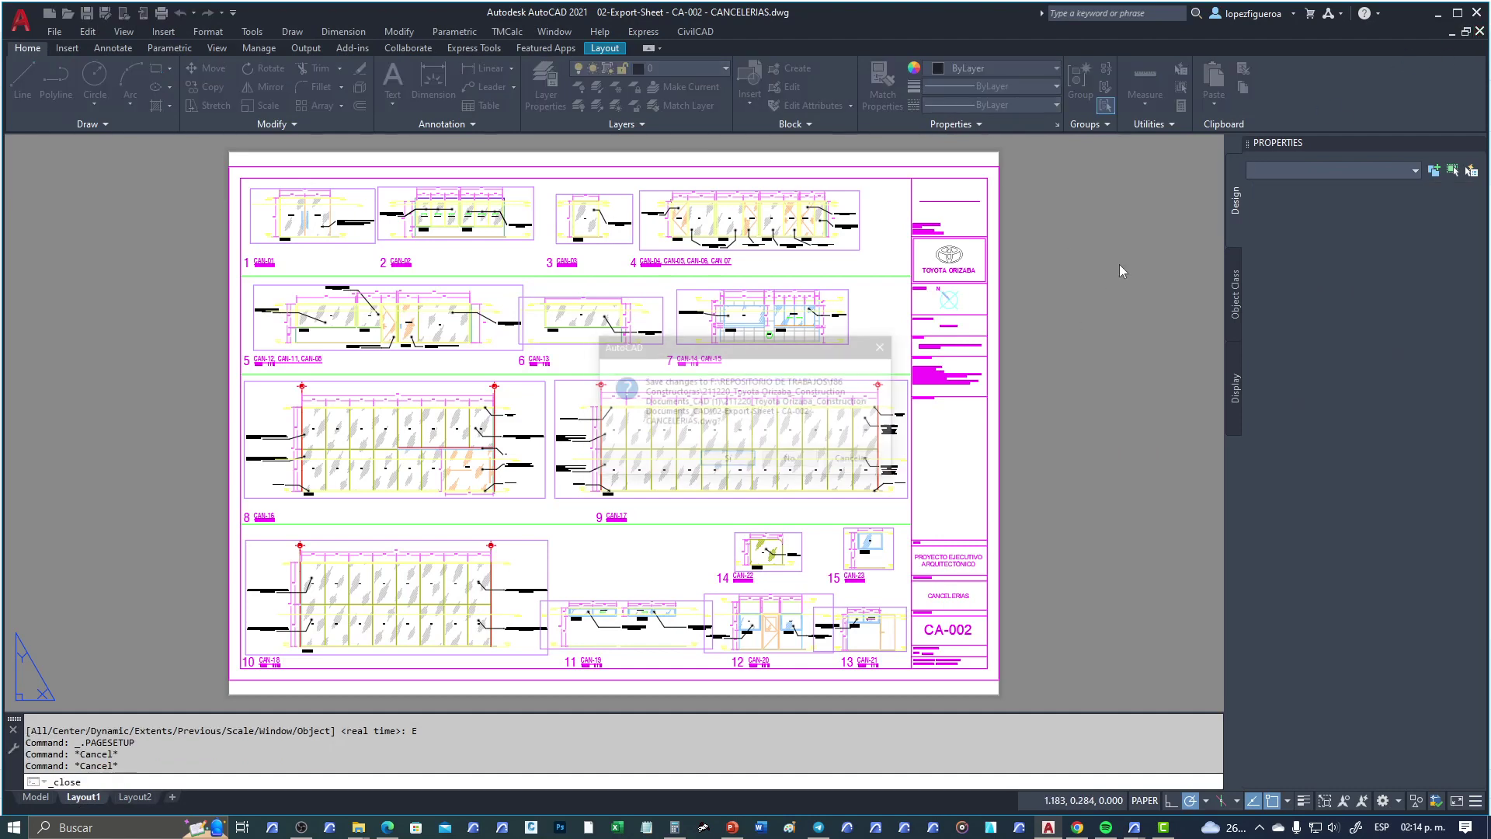
left_click(791, 460)
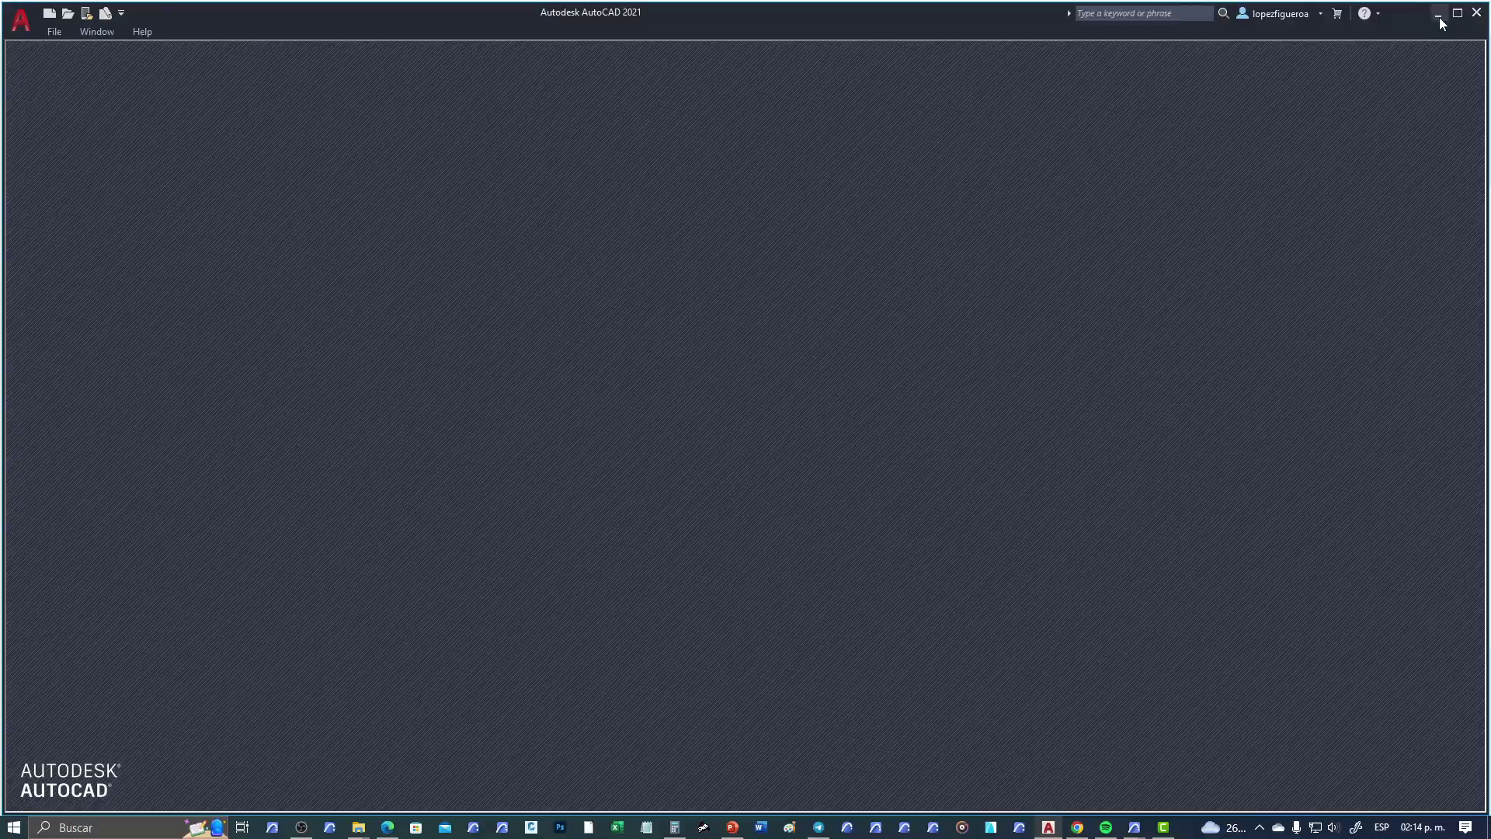
left_click(1438, 17)
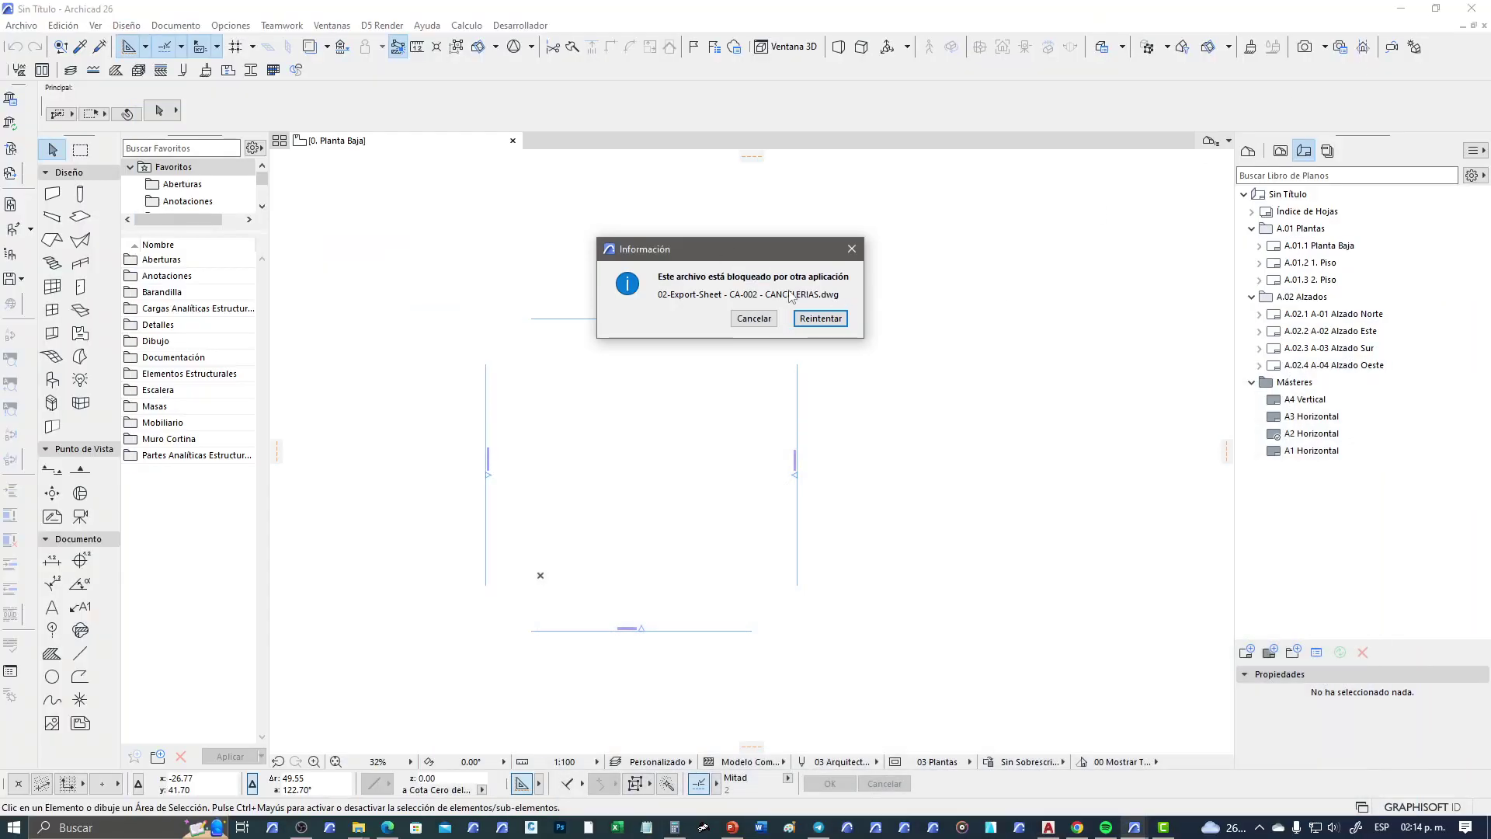
left_click(826, 319)
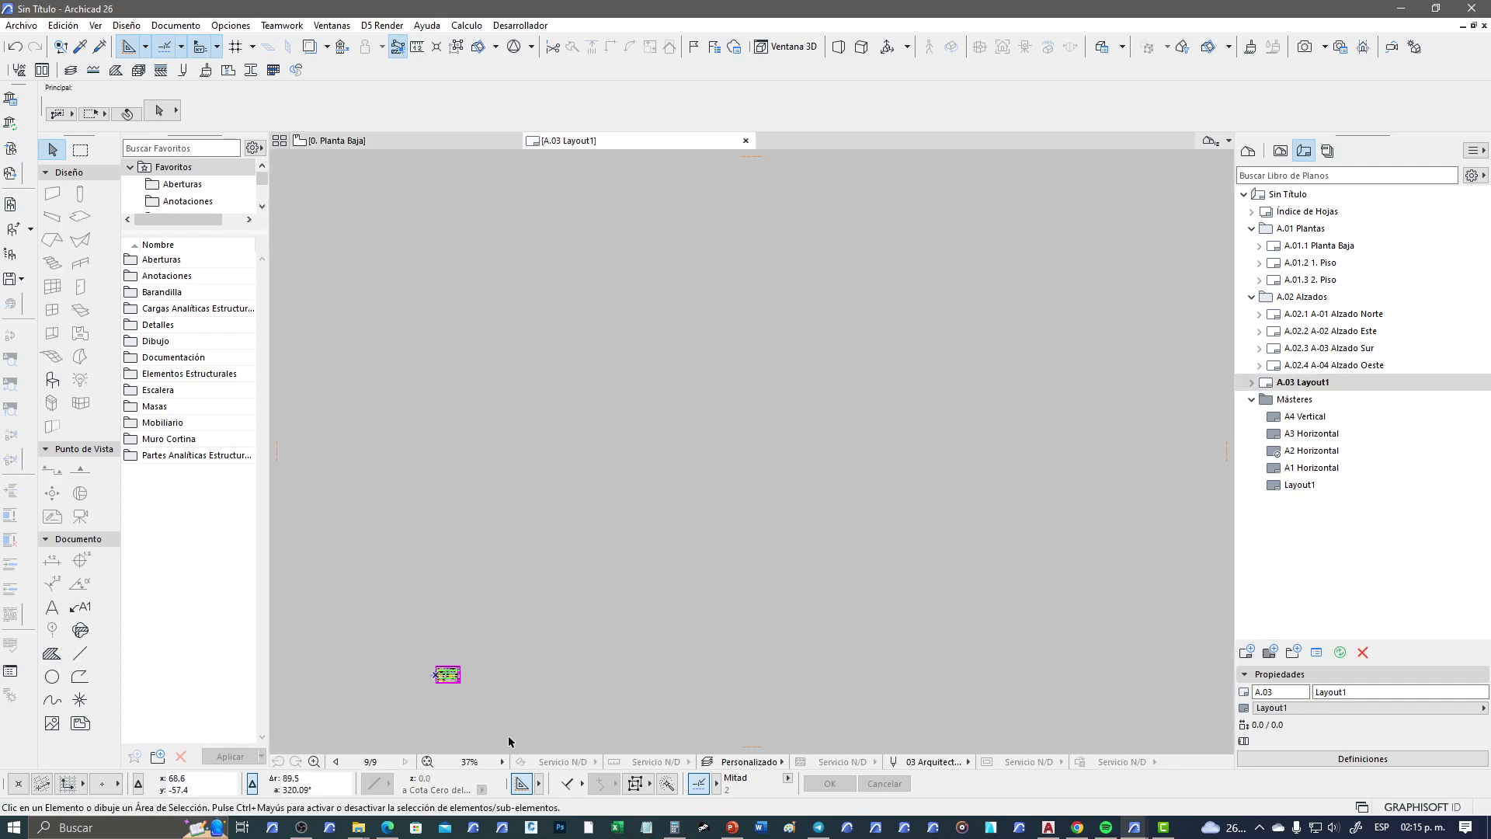
Step: Fit and inspect the imported CA-002 sheet on A.03 Layout1, then bring AutoCAD forward
left_click(427, 762)
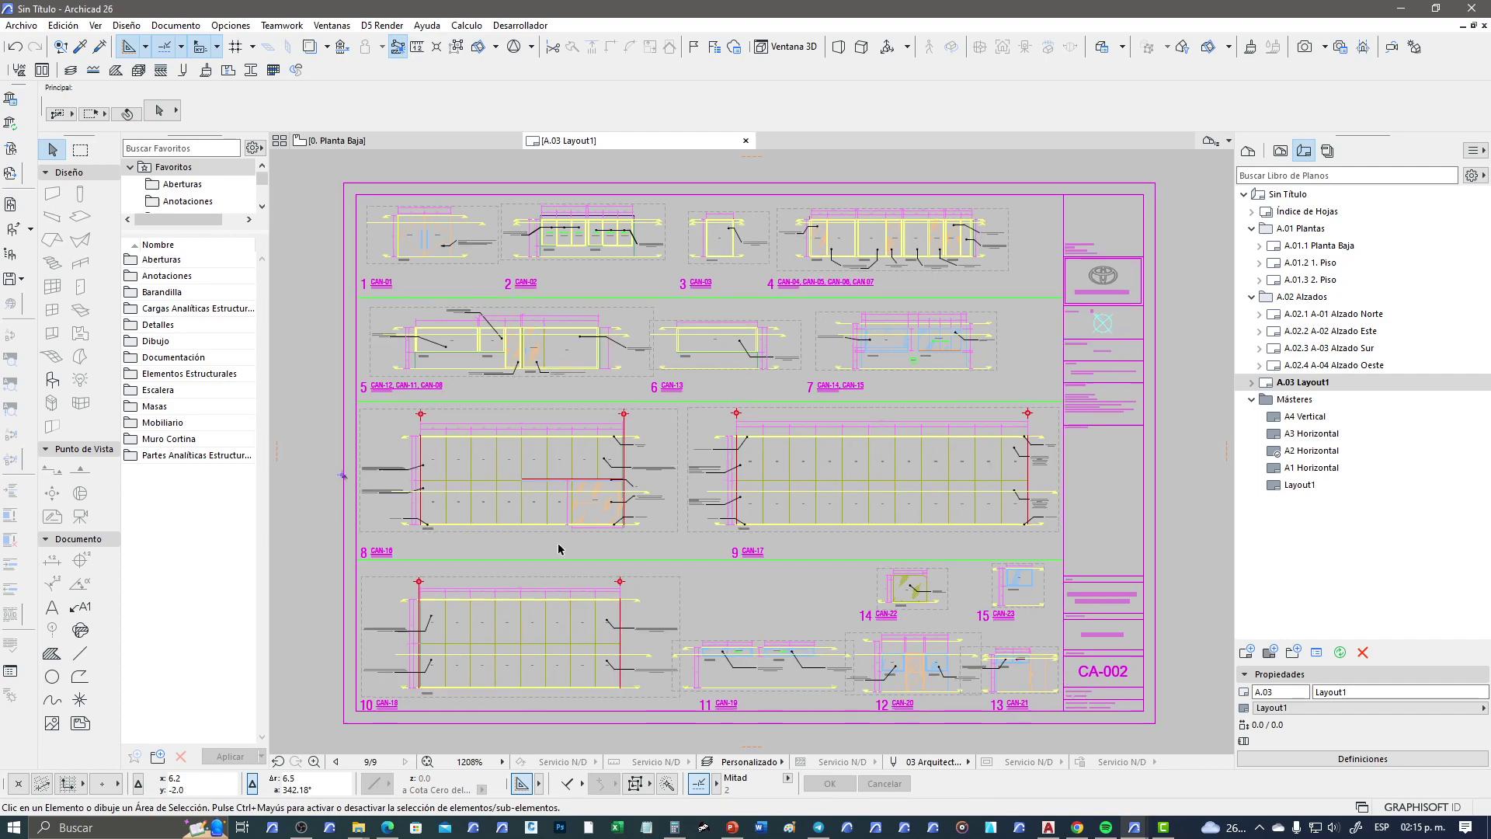
scroll(559, 543, "down", 1)
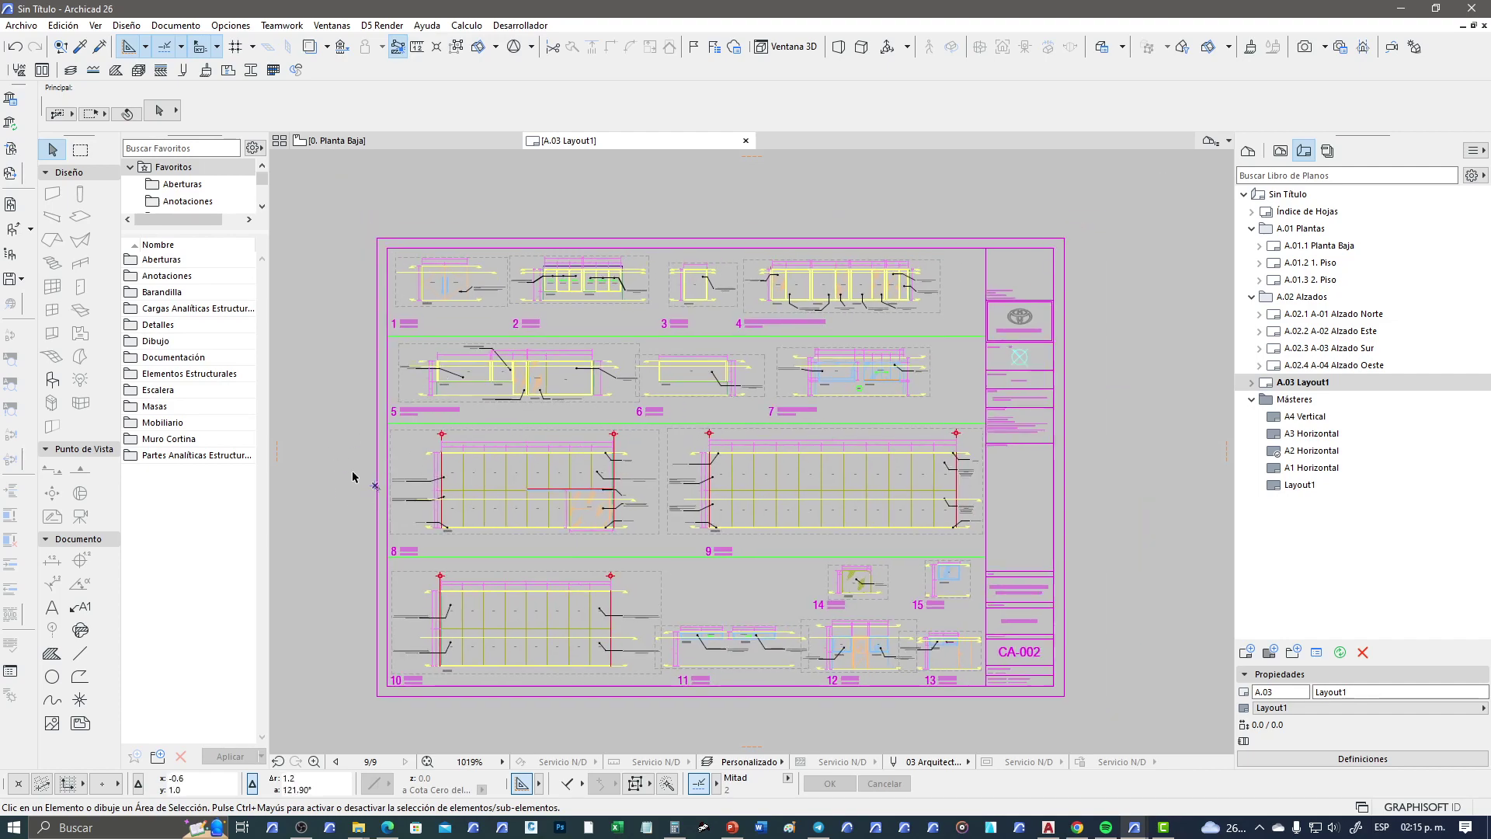
scroll(385, 501, "up", 2)
scroll(392, 494, "down", 3)
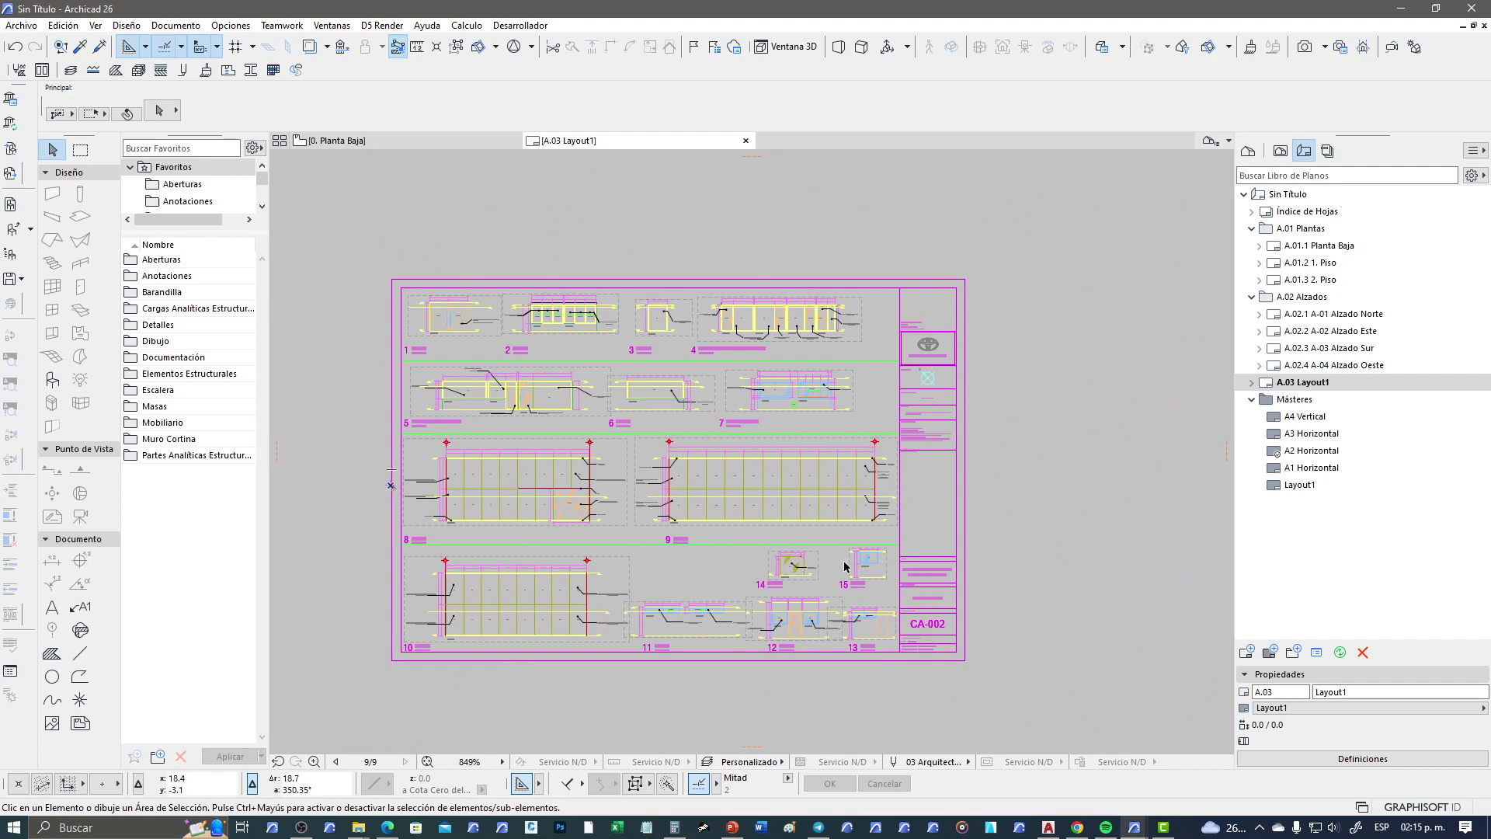
scroll(839, 555, "down", 1)
scroll(720, 531, "up", 1)
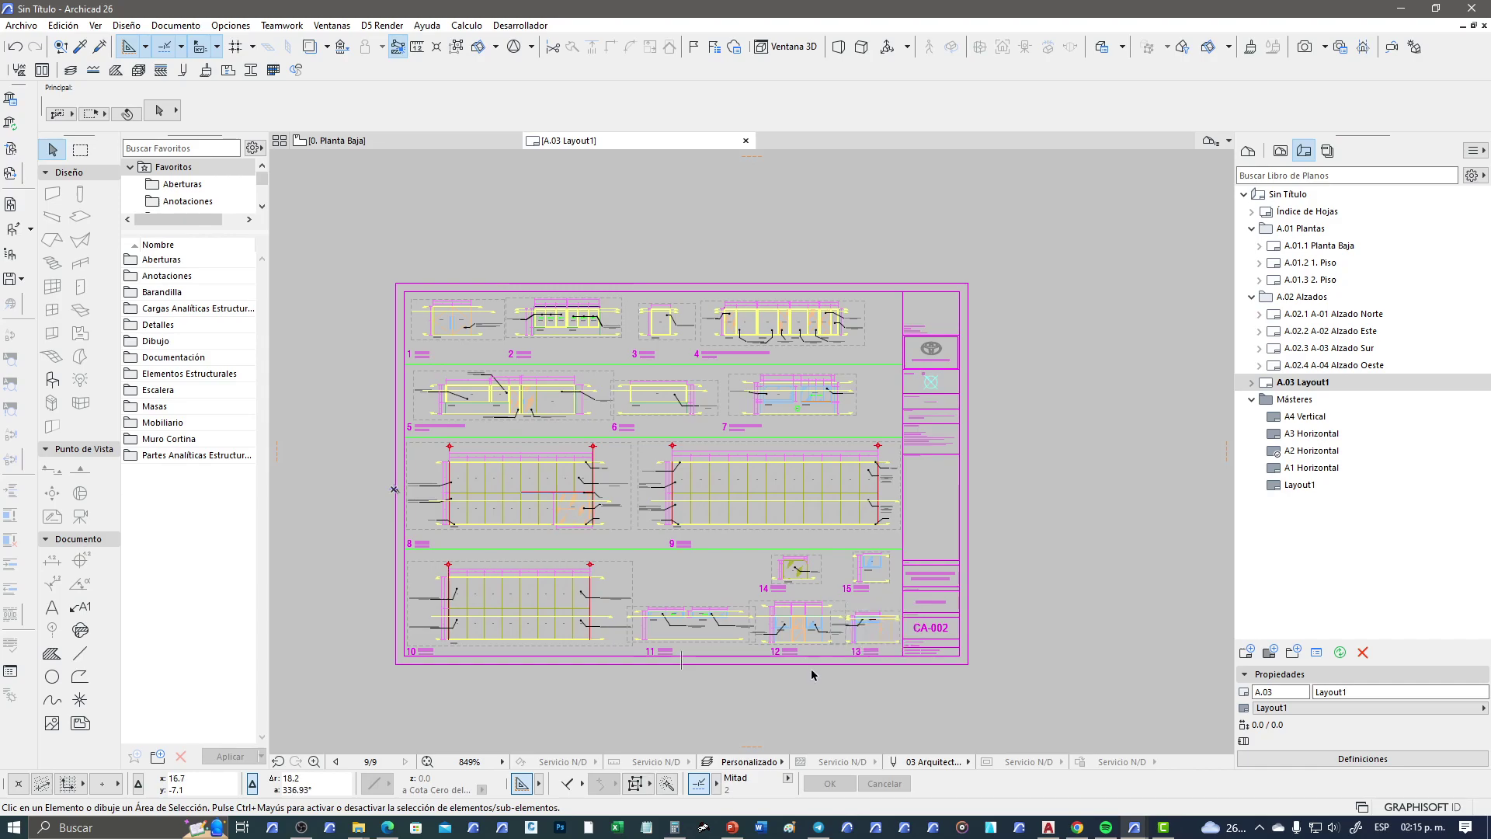
left_click(1048, 827)
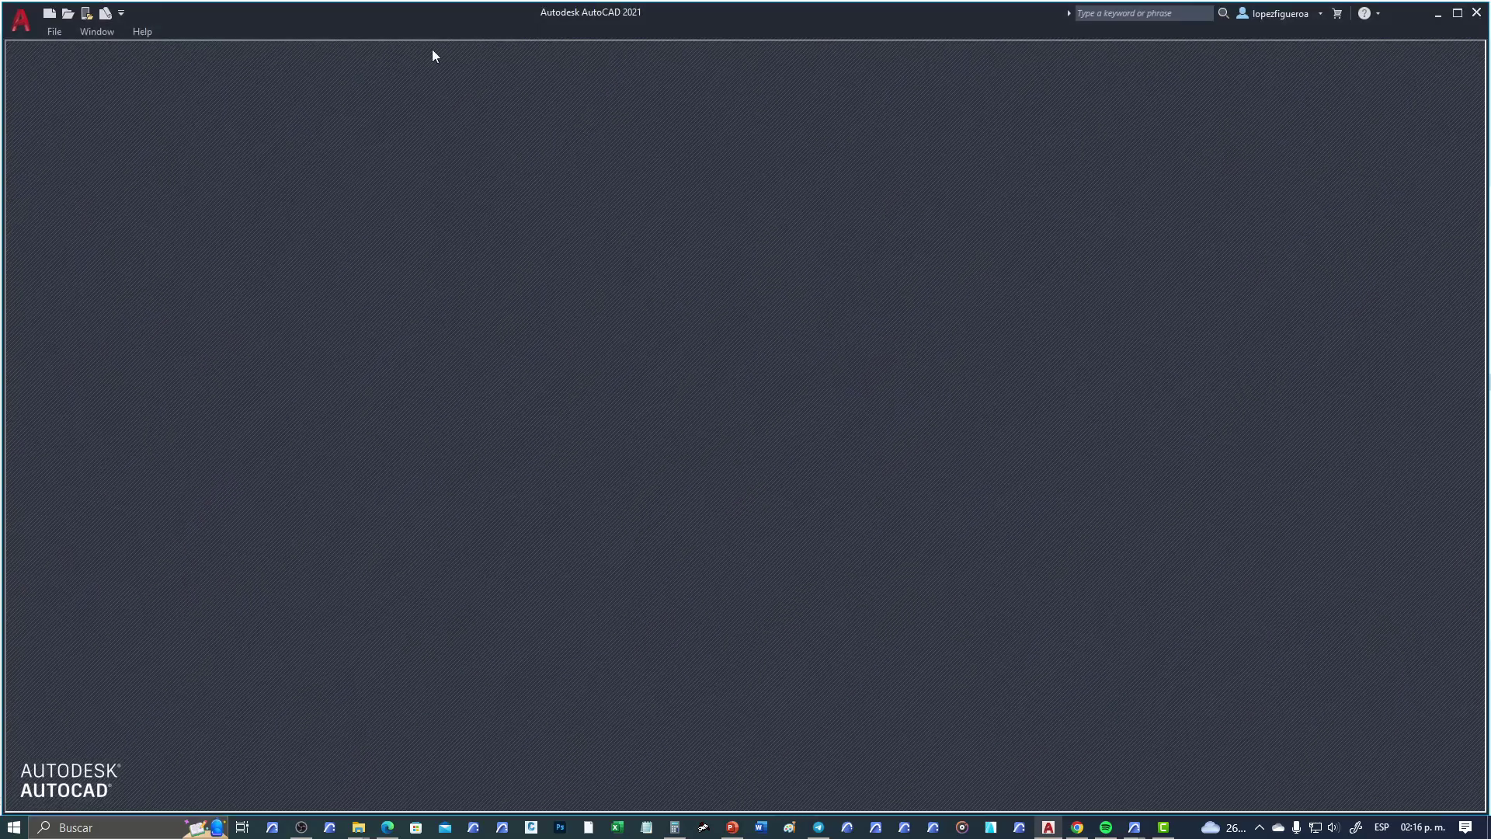
Step: Reopen 02-Export-Sheet - CA-002 - CANCELERIAS.dwg from AutoCAD's recent files
left_click(61, 30)
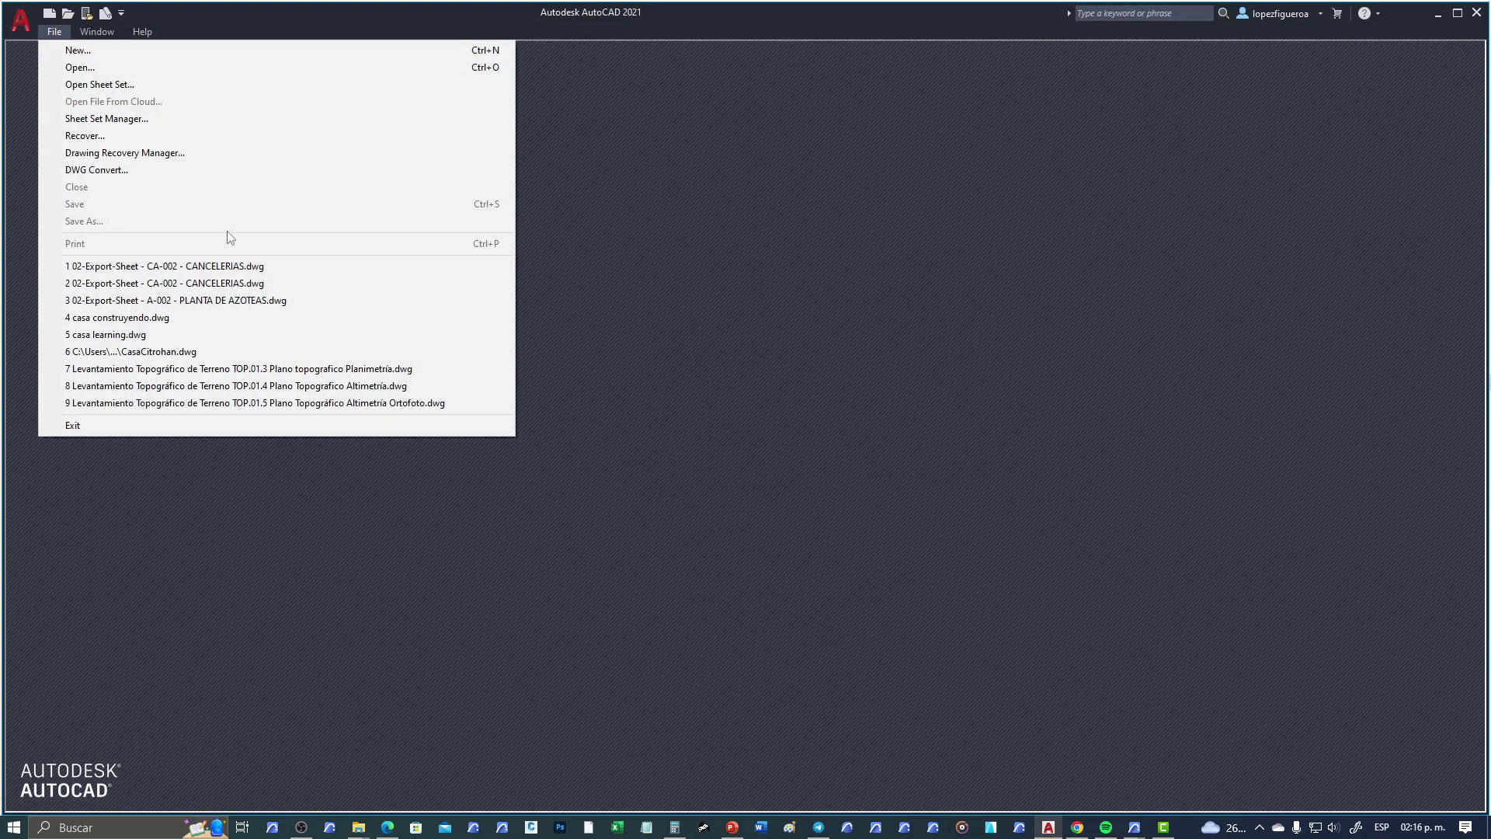
left_click(269, 265)
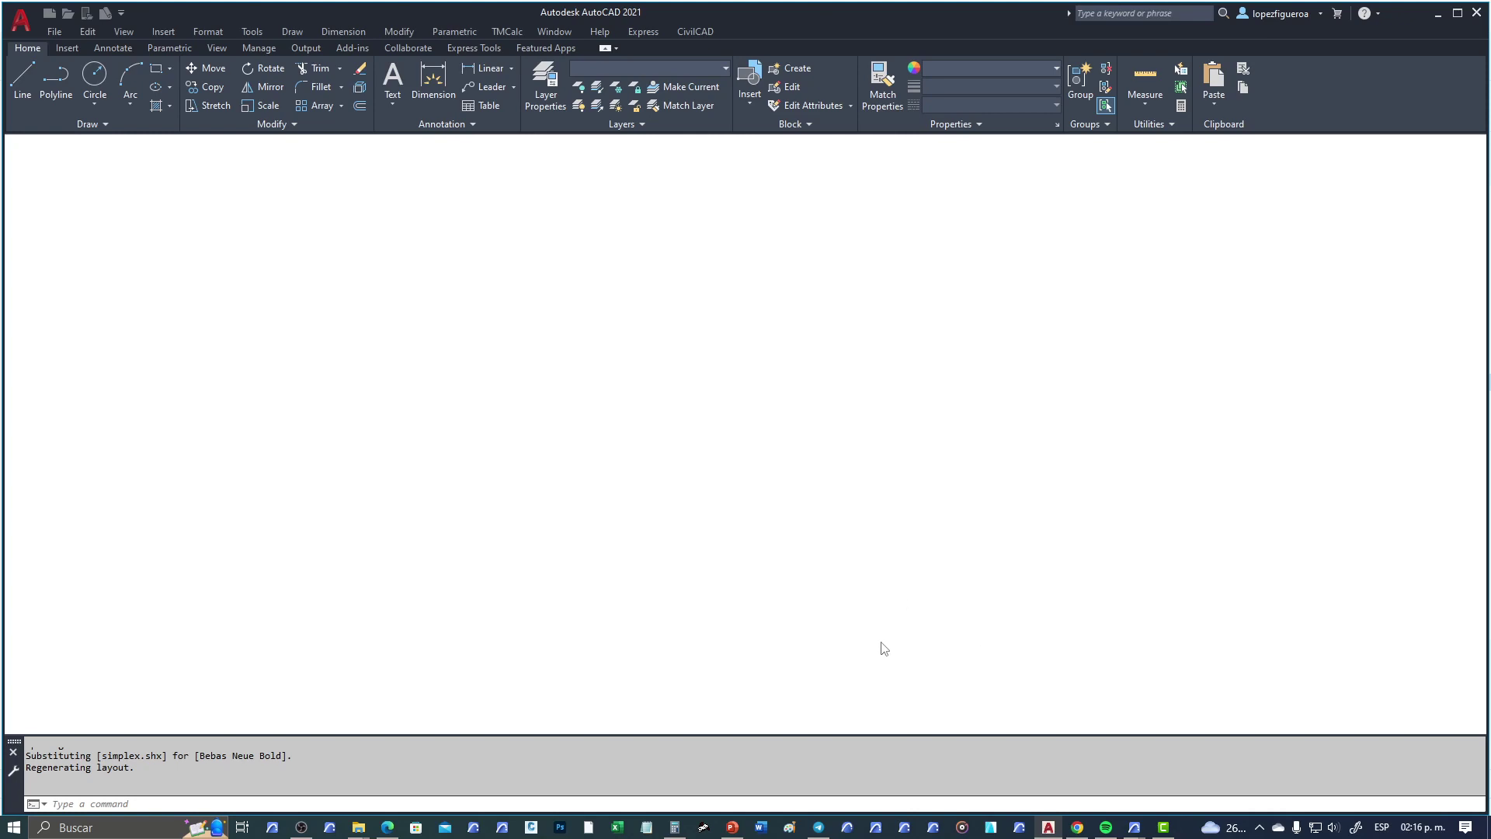
mouse_move(1135, 827)
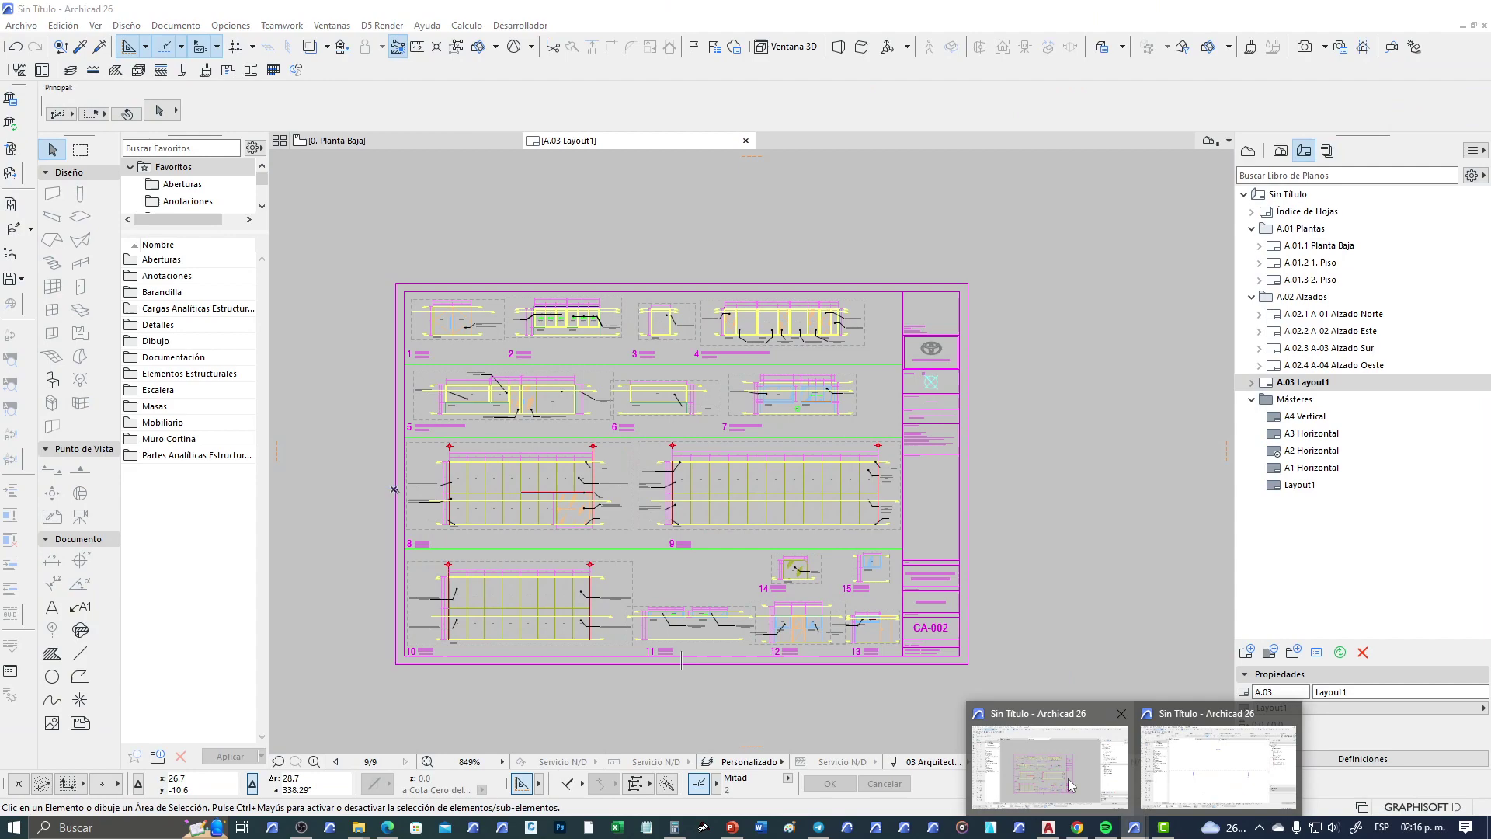
left_click(1049, 764)
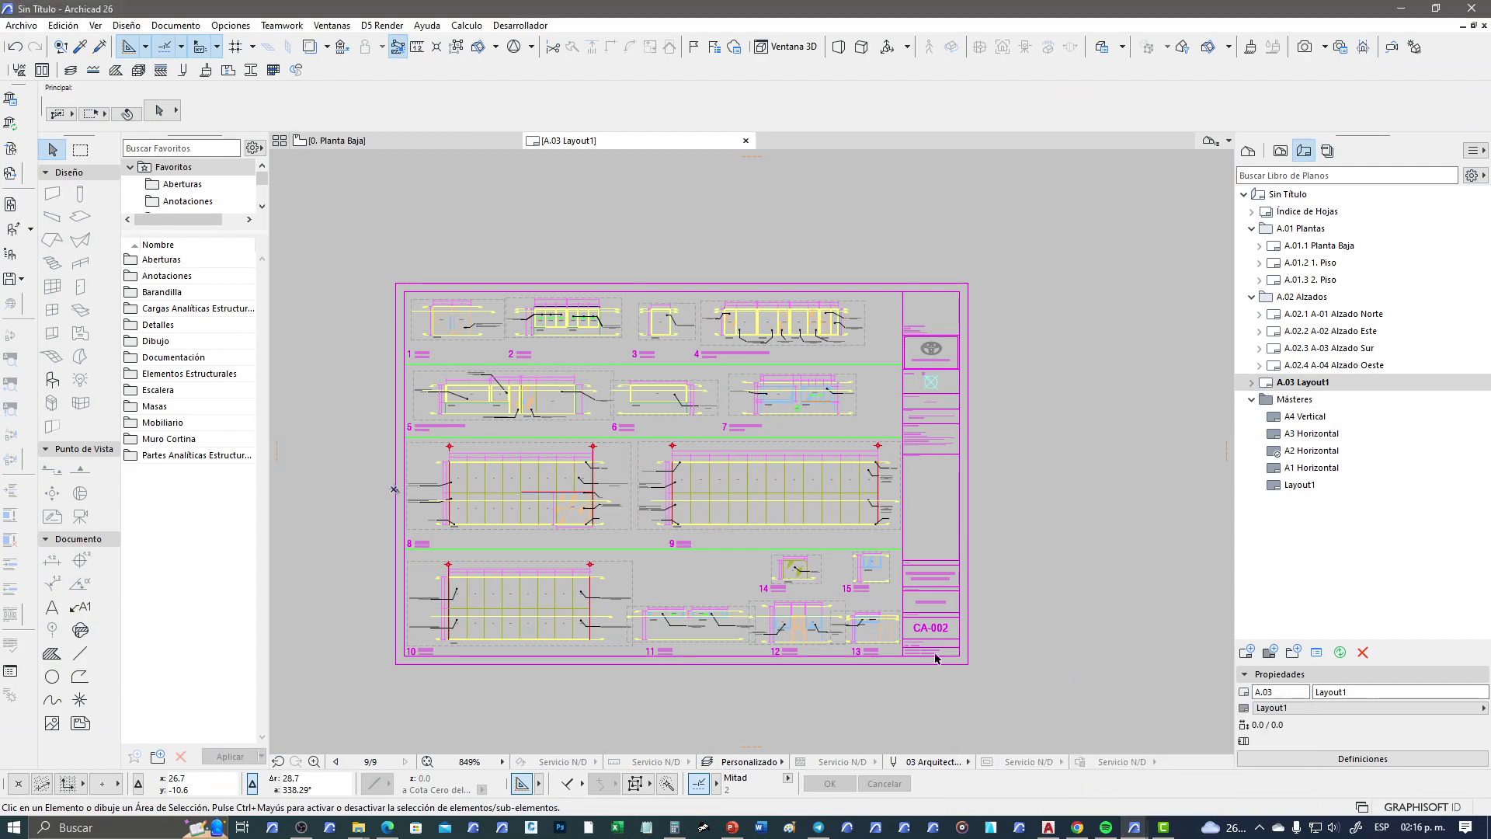
left_click(1048, 828)
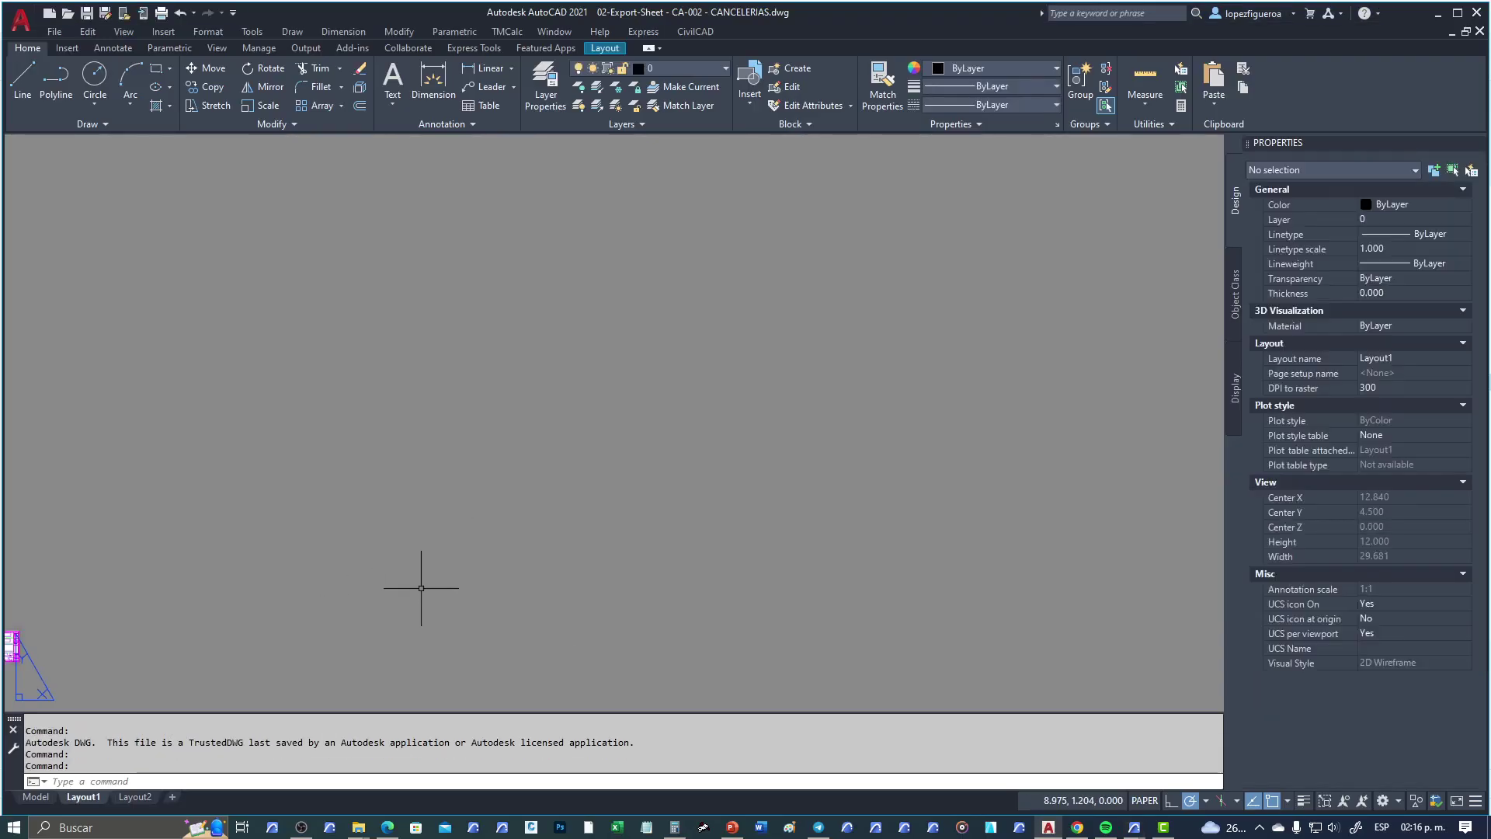
Step: Centre the Layout1 sheet in view and open its Page Setup Manager
middle_click_drag(422, 590, 796, 544)
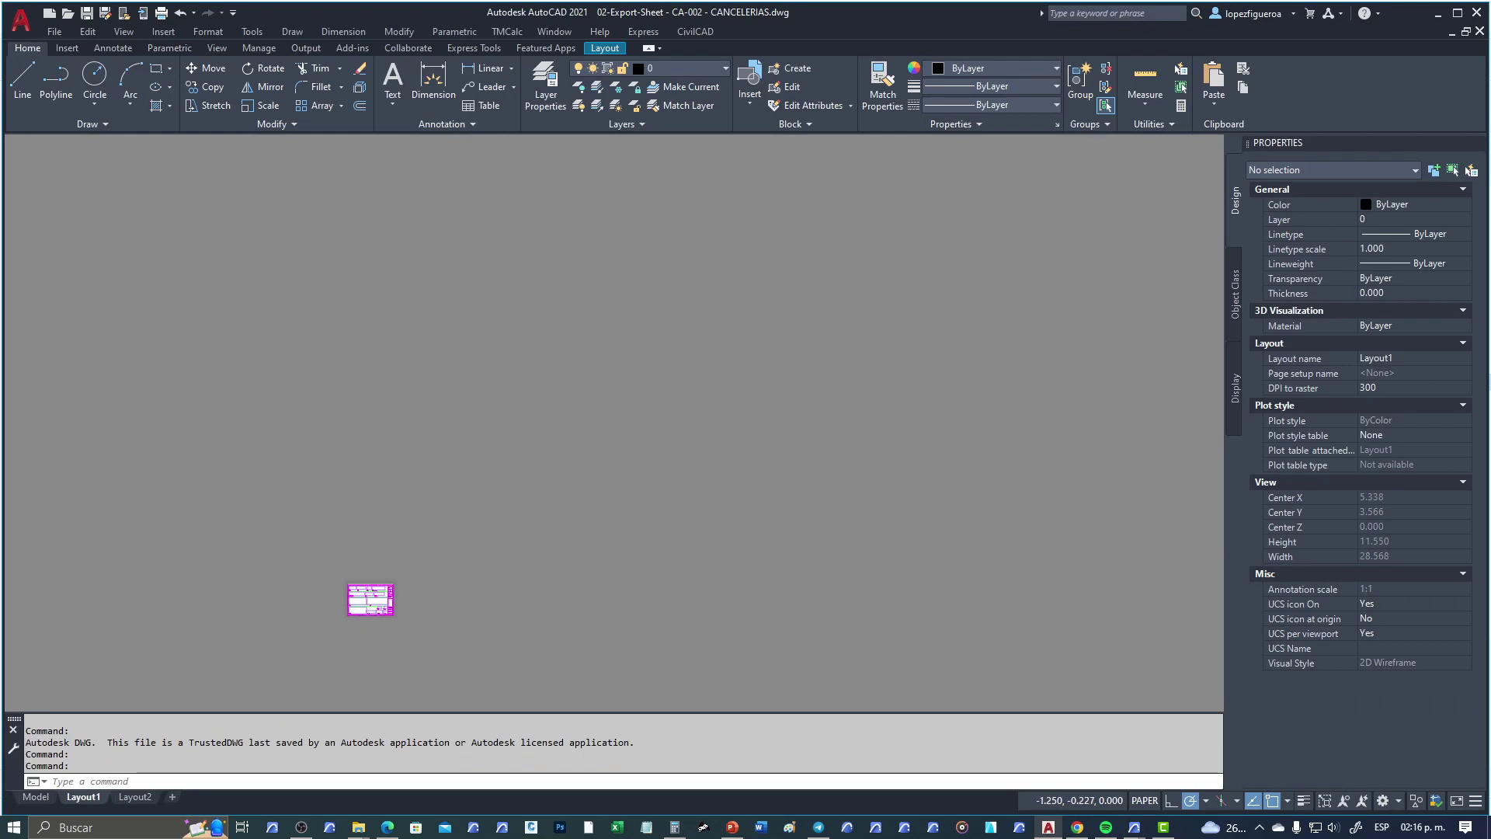
scroll(318, 611, "up", 8)
middle_click_drag(861, 623, 692, 485)
scroll(692, 485, "up", 2)
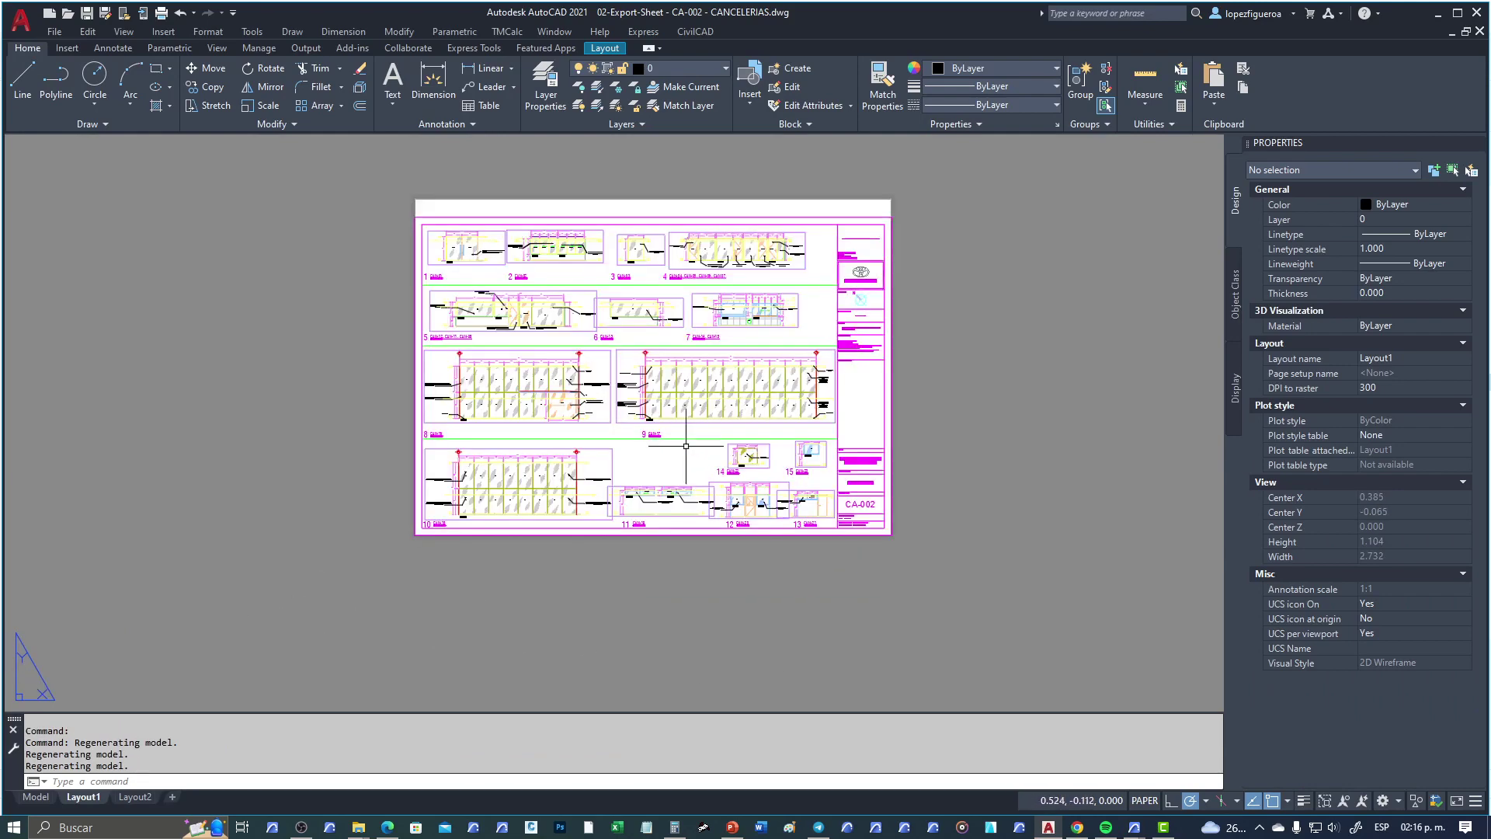
scroll(674, 430, "up", 2)
middle_click_drag(674, 429, 691, 527)
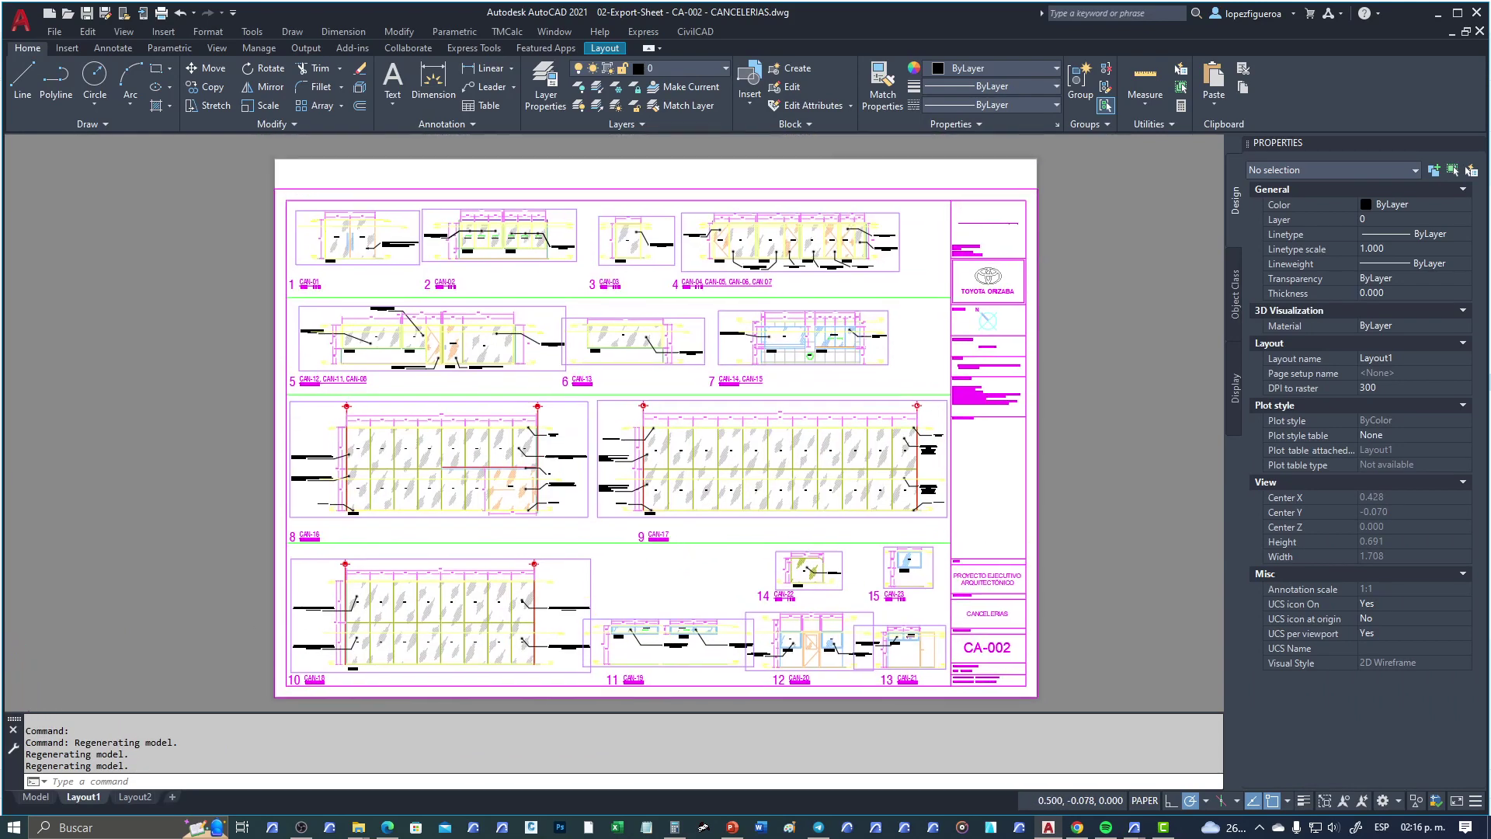
right_click(78, 803)
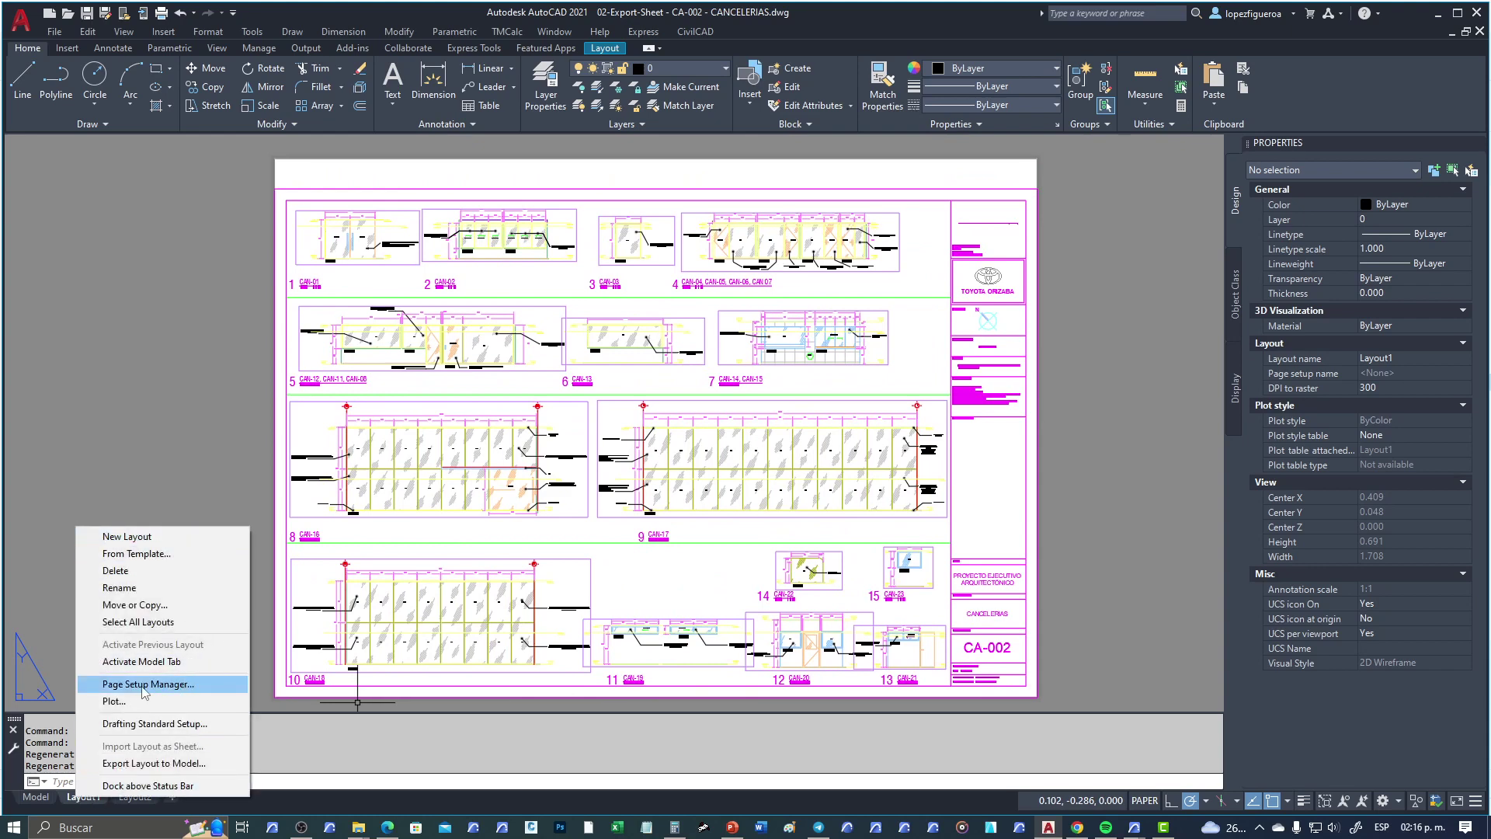
left_click(183, 688)
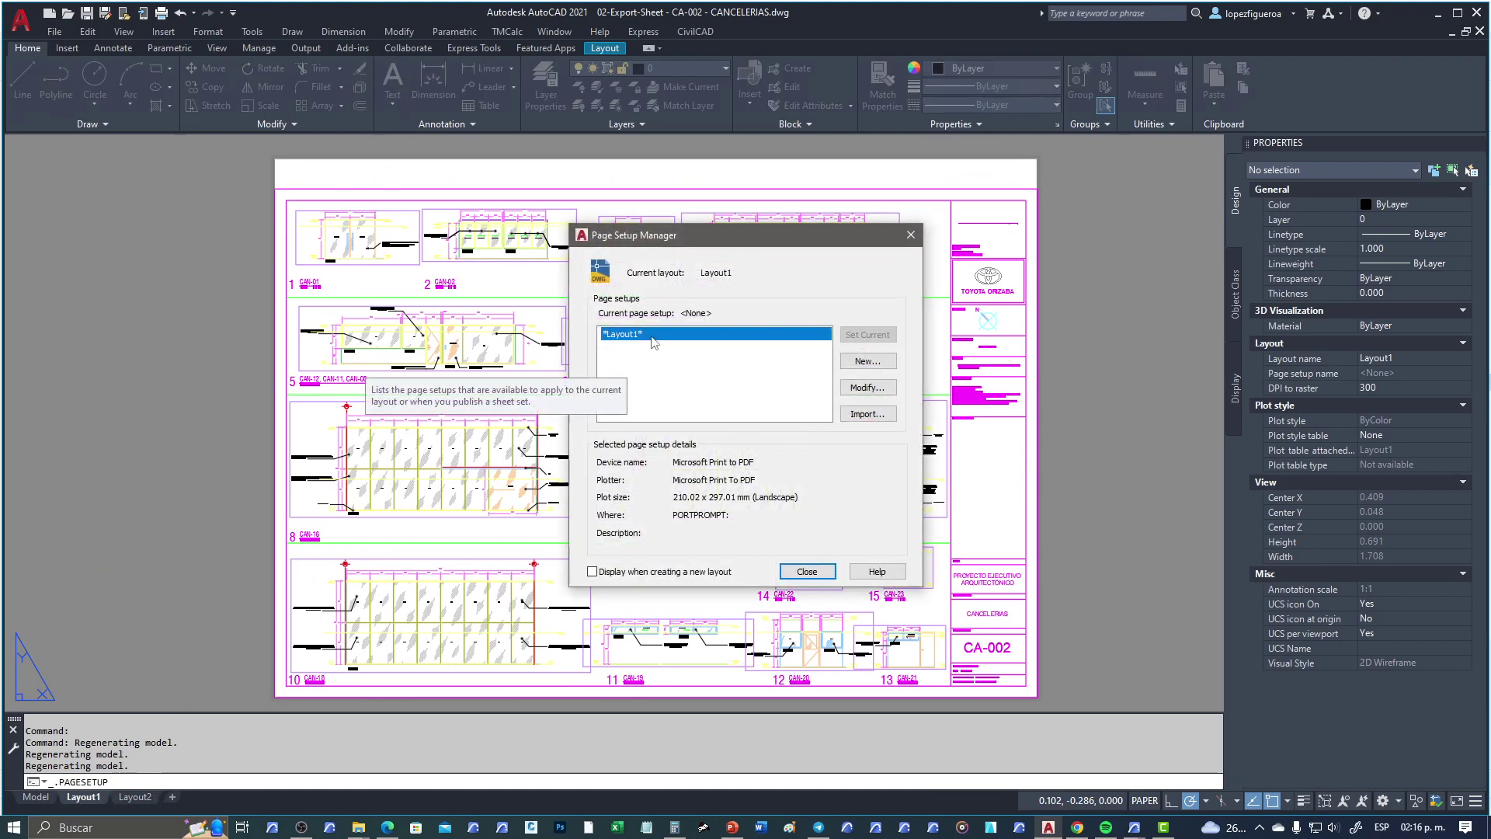
Step: Set Layout1's page setup to plot the Layout at 1:1 on A4 PDF
left_click(865, 388)
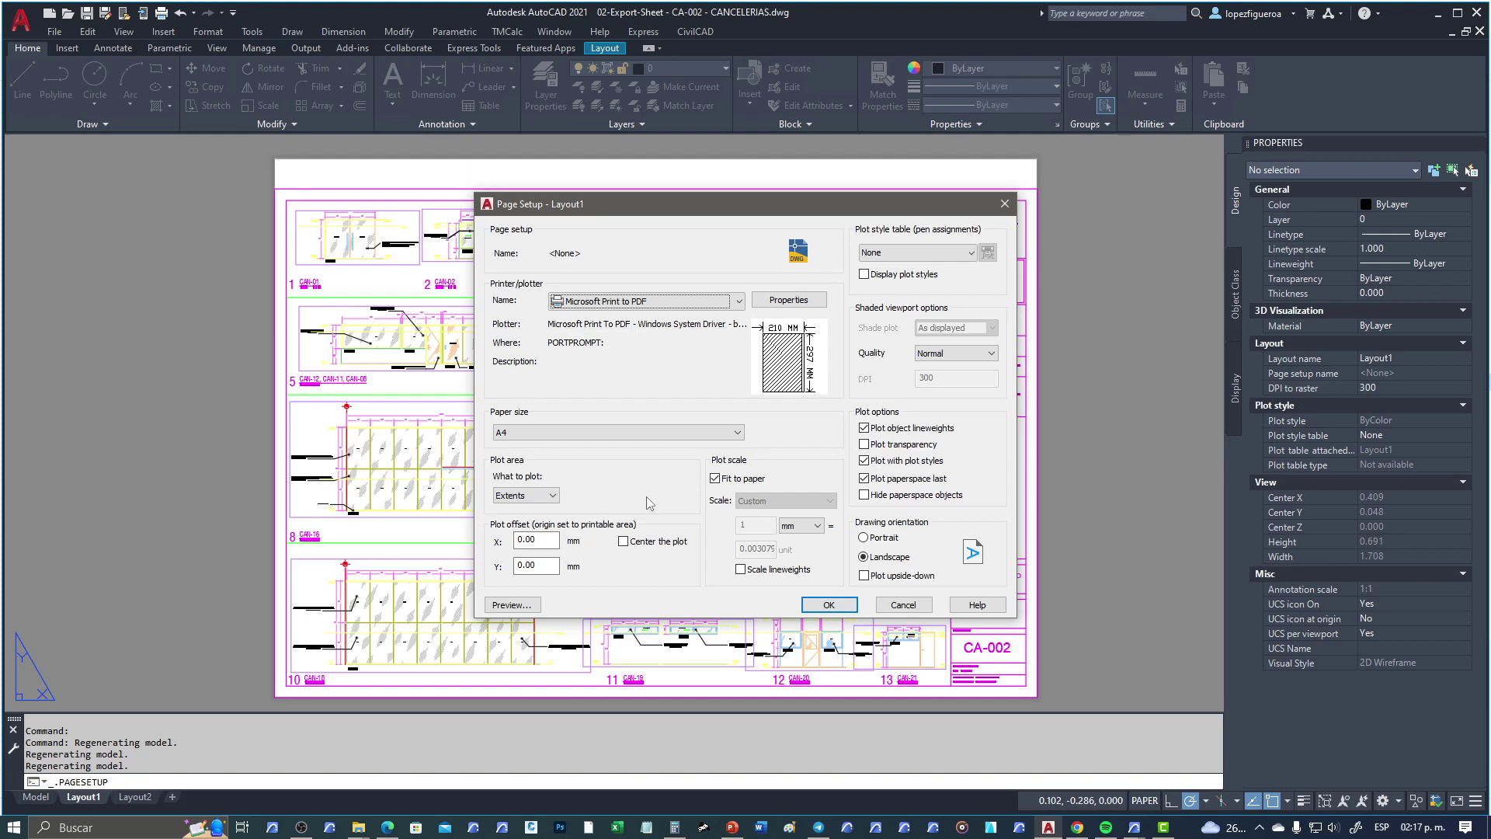
mouse_move(703, 223)
left_mouse_down()
mouse_move(652, 424)
mouse_move(698, 366)
mouse_move(722, 210)
left_mouse_up()
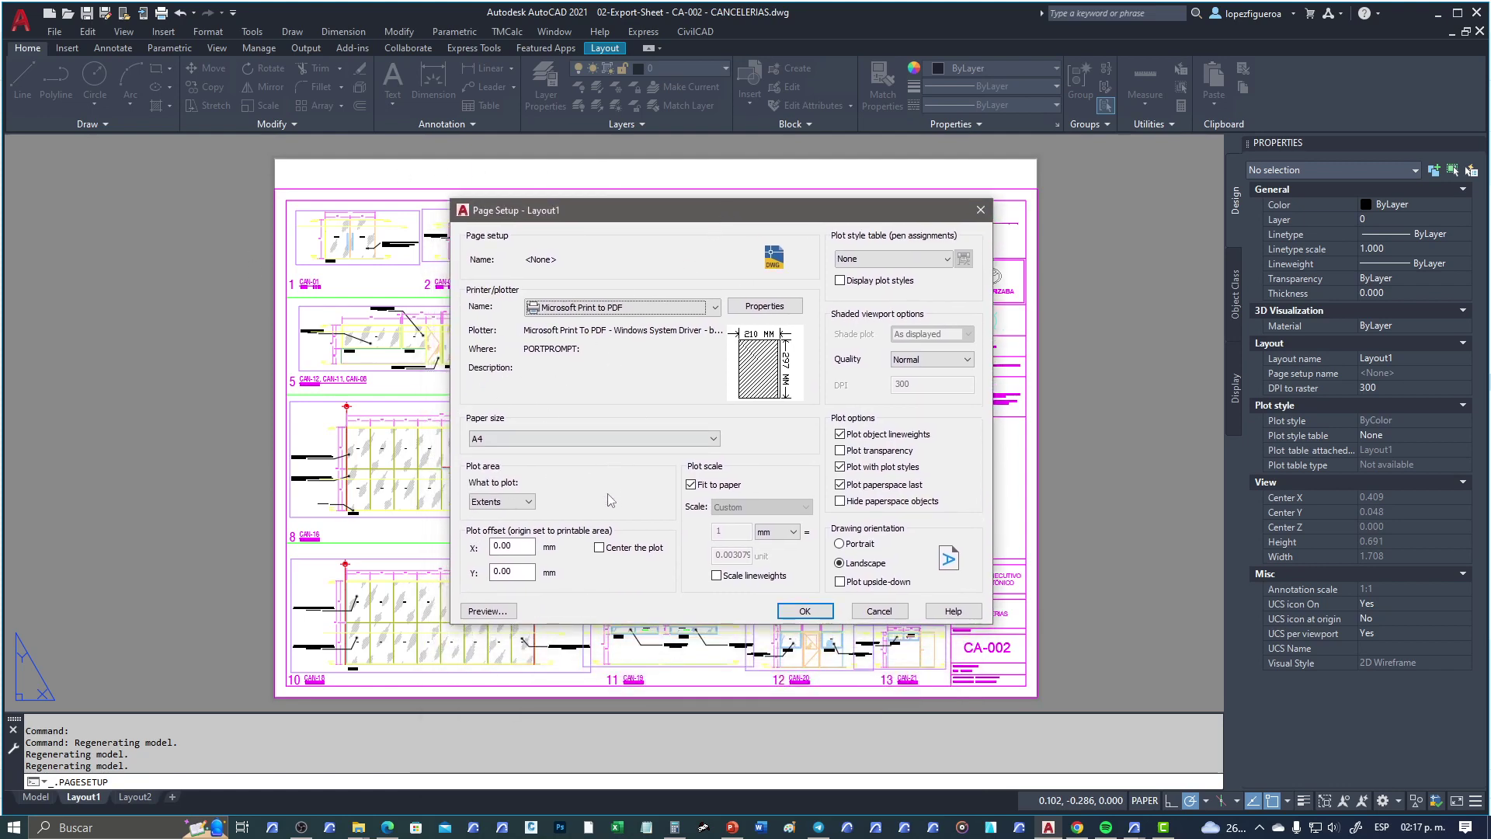
left_click(530, 502)
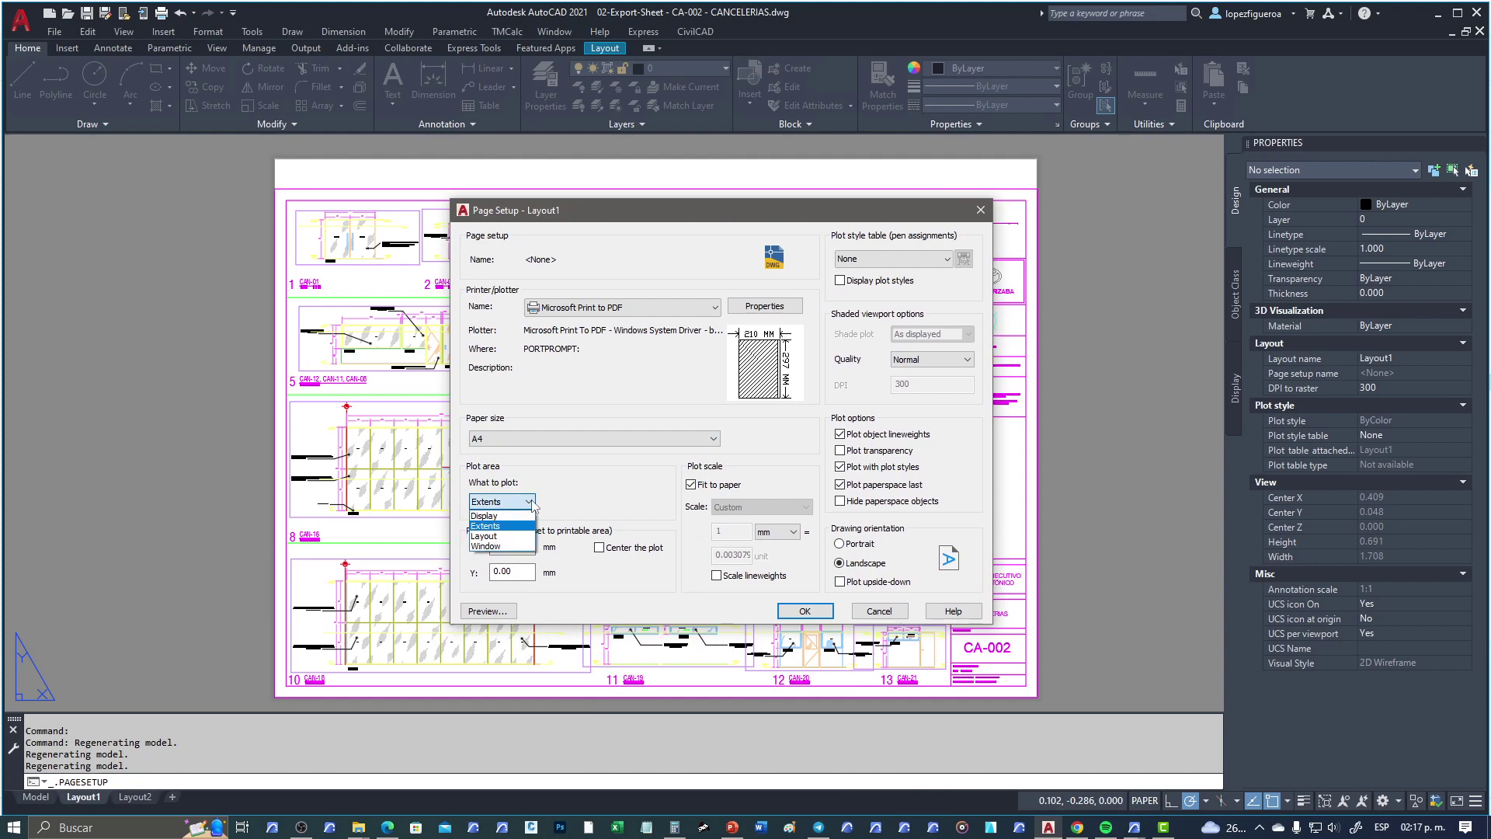
left_click(493, 536)
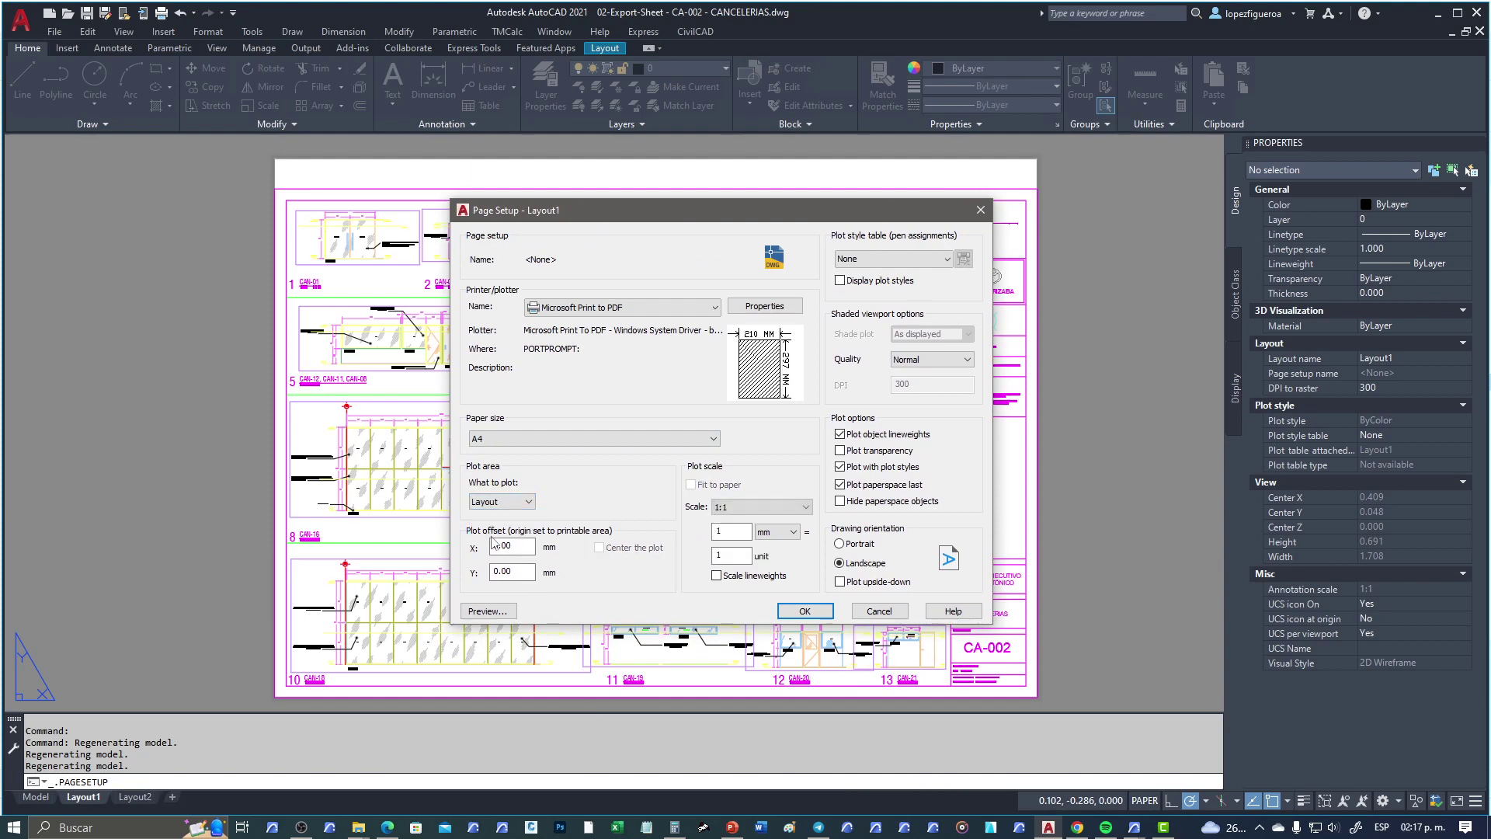
left_click(832, 611)
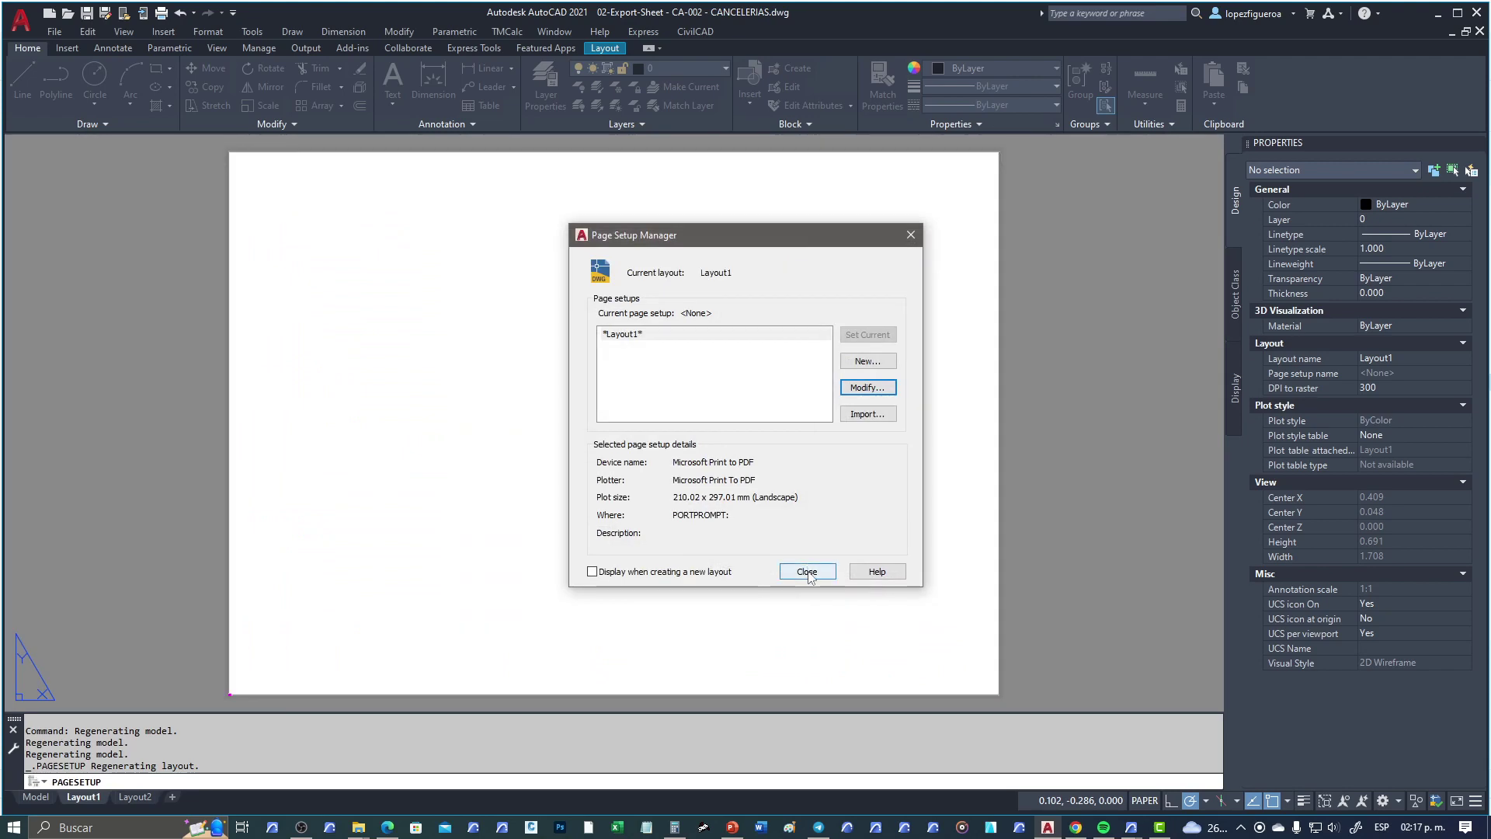
left_click(806, 572)
Step: Zoom and pan to reveal the CA-002 sheet in Layout1, then return to Archicad's Layout1 window
scroll(678, 577, "down", 2)
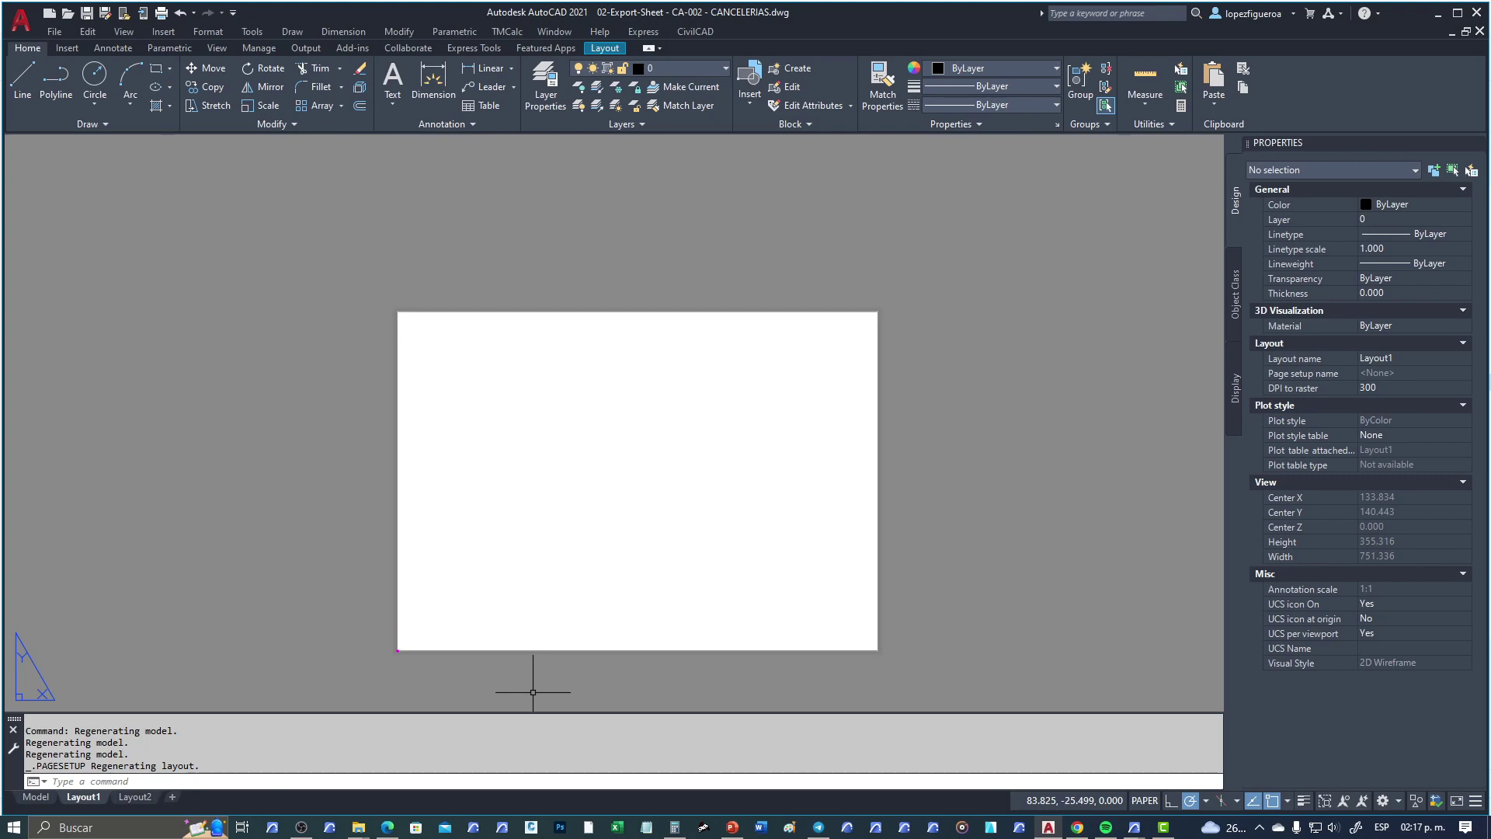
scroll(395, 659, "up", 4)
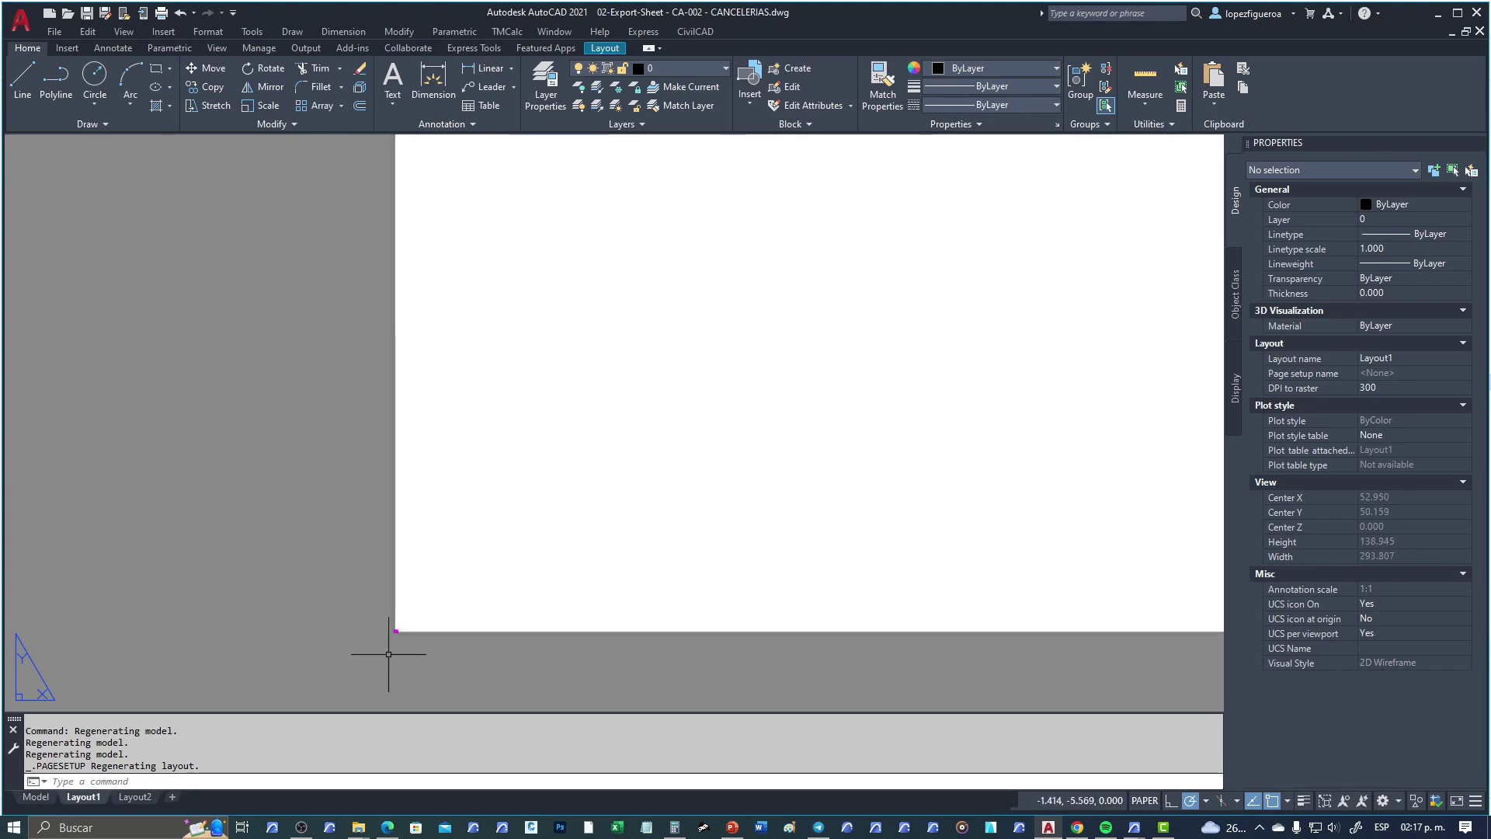
scroll(422, 608, "up", 15)
scroll(399, 622, "up", 6)
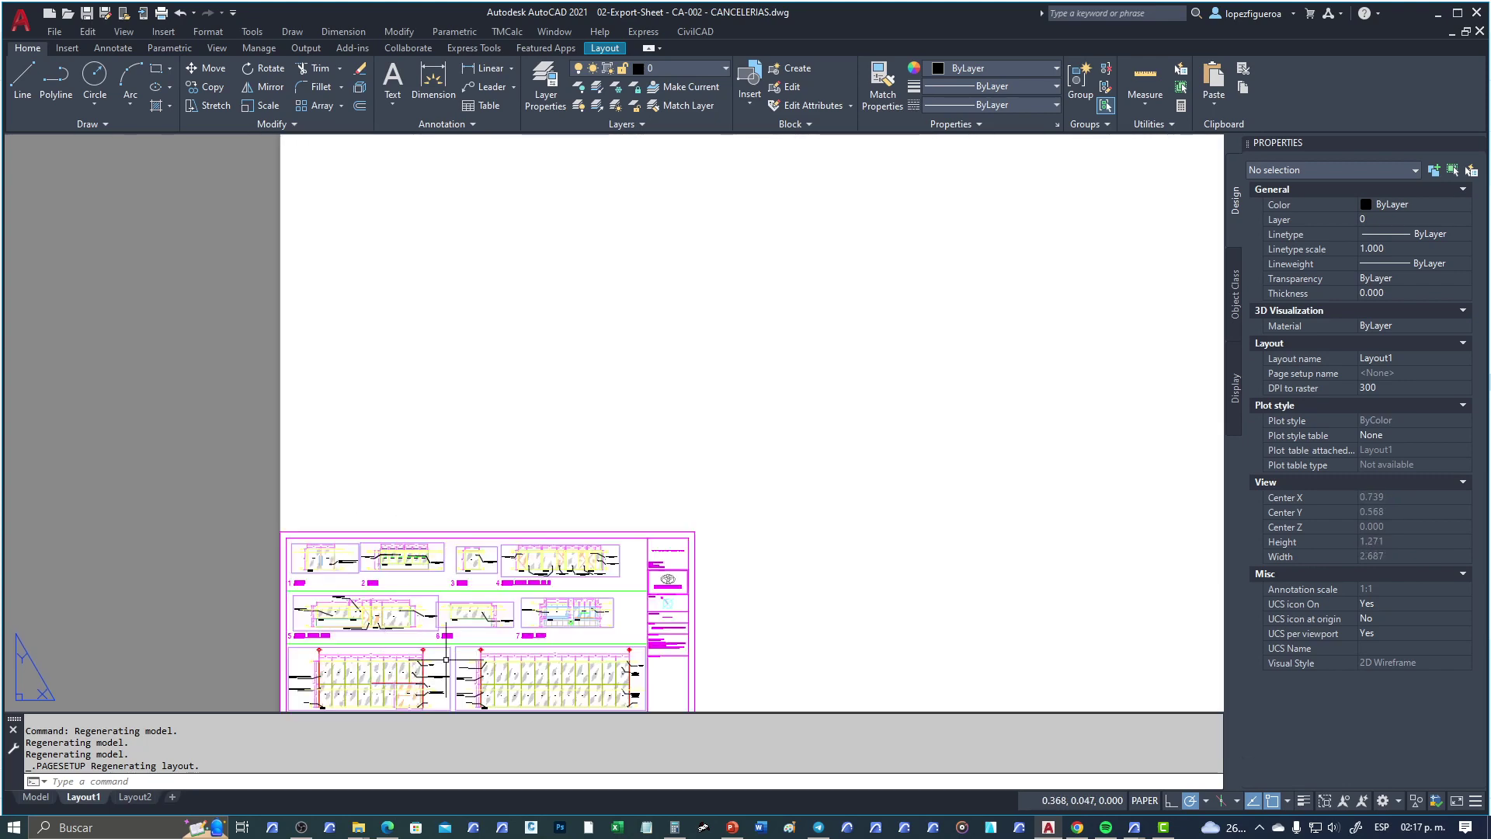
middle_click_drag(446, 658, 509, 441)
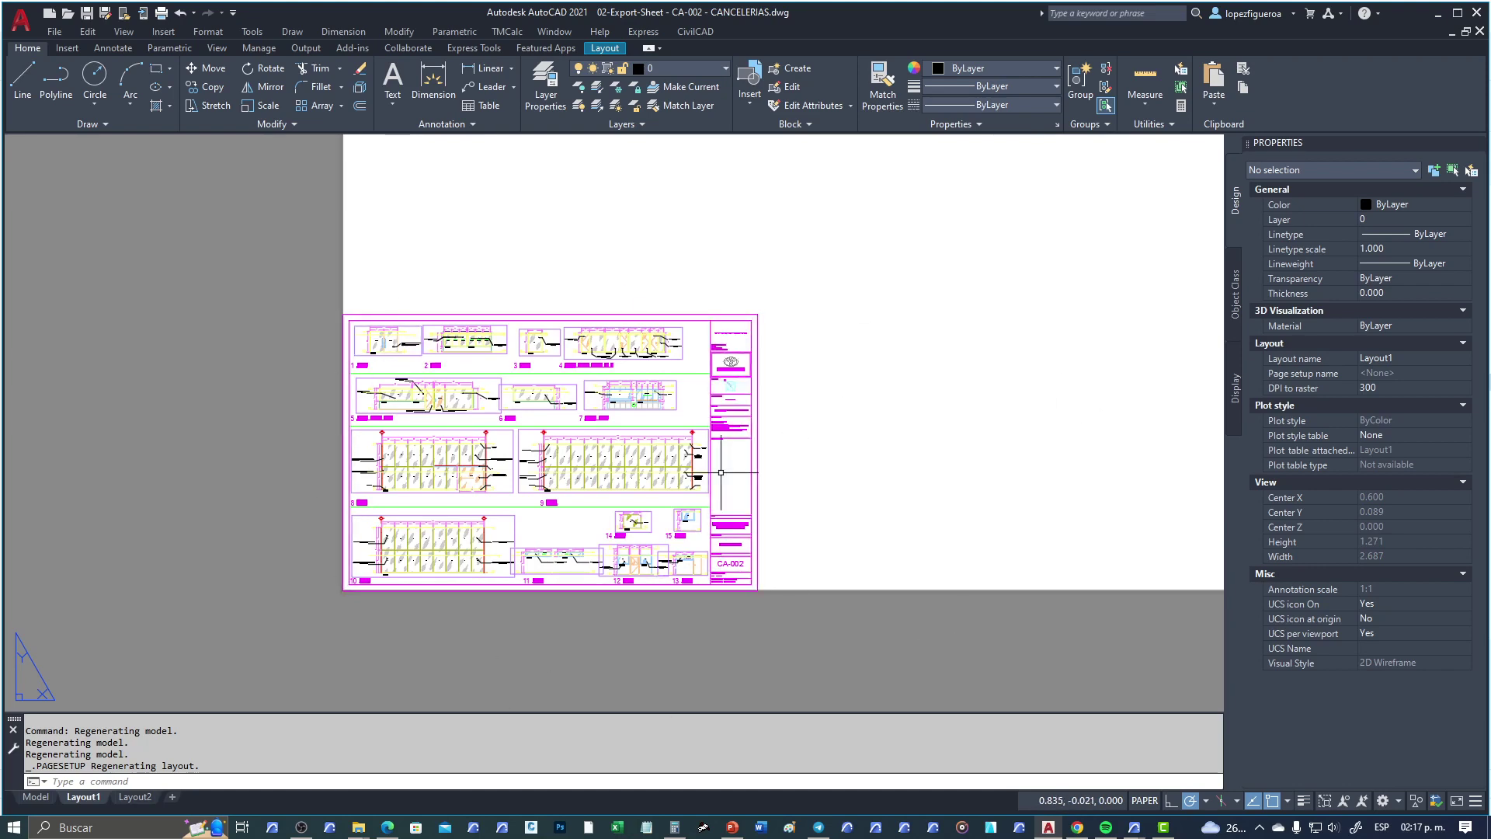
left_click(1134, 827)
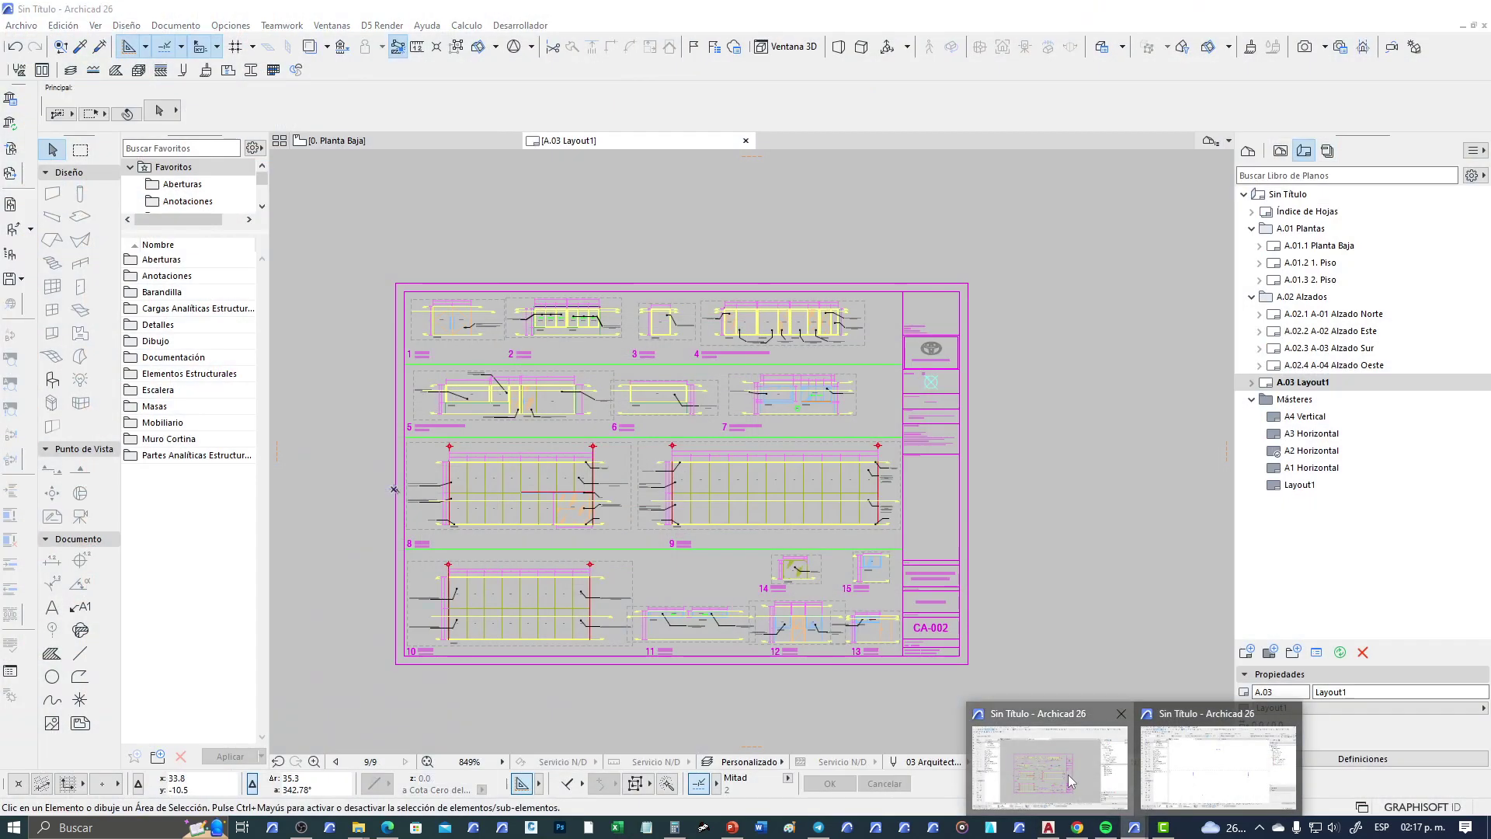
left_click(1052, 769)
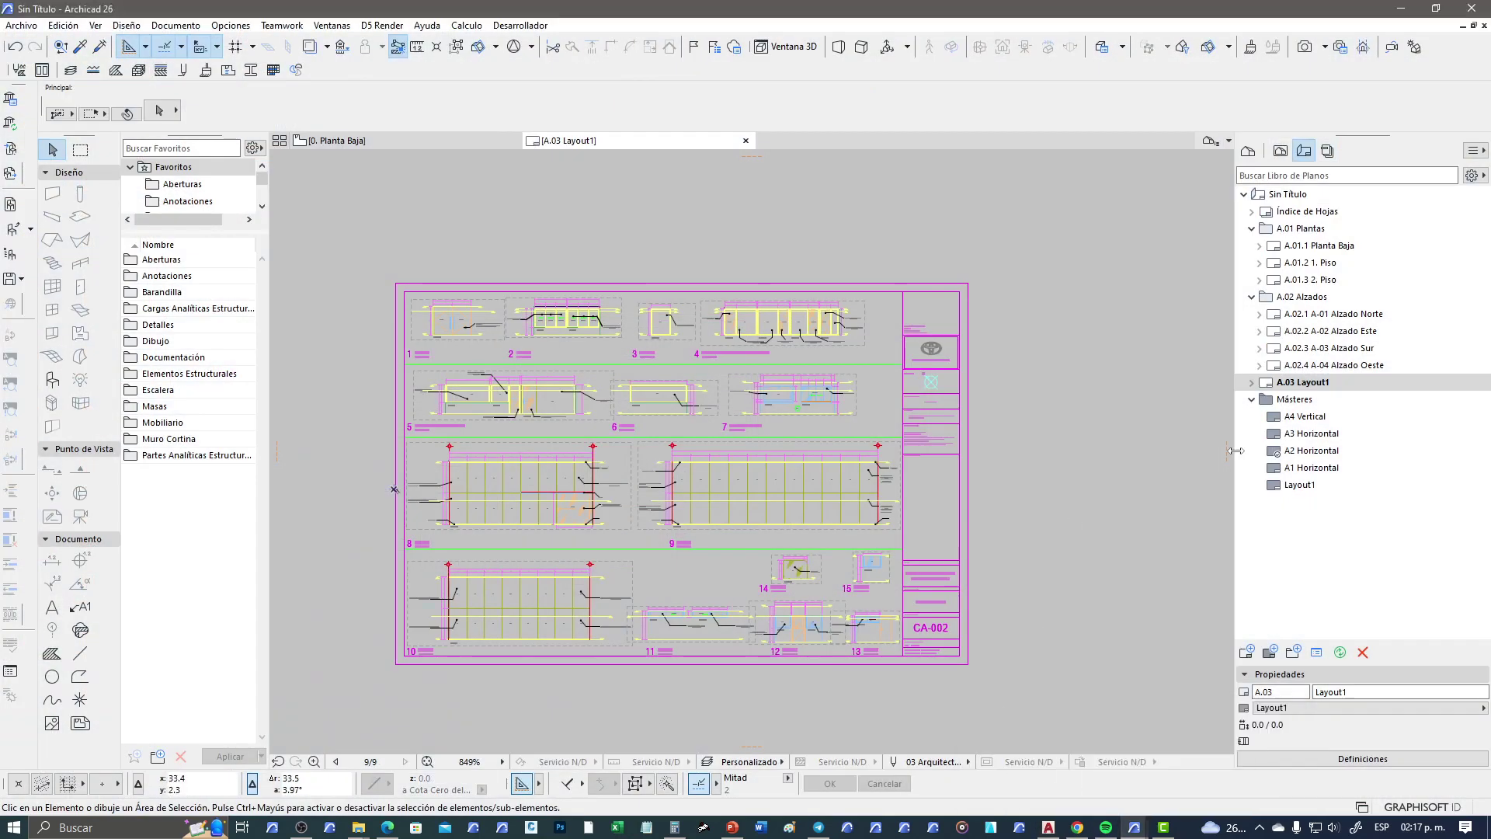
Step: Set the Layout1 master to A - Arquitectura size, landscape 304.8 × 228.6 mm
left_click(1299, 485)
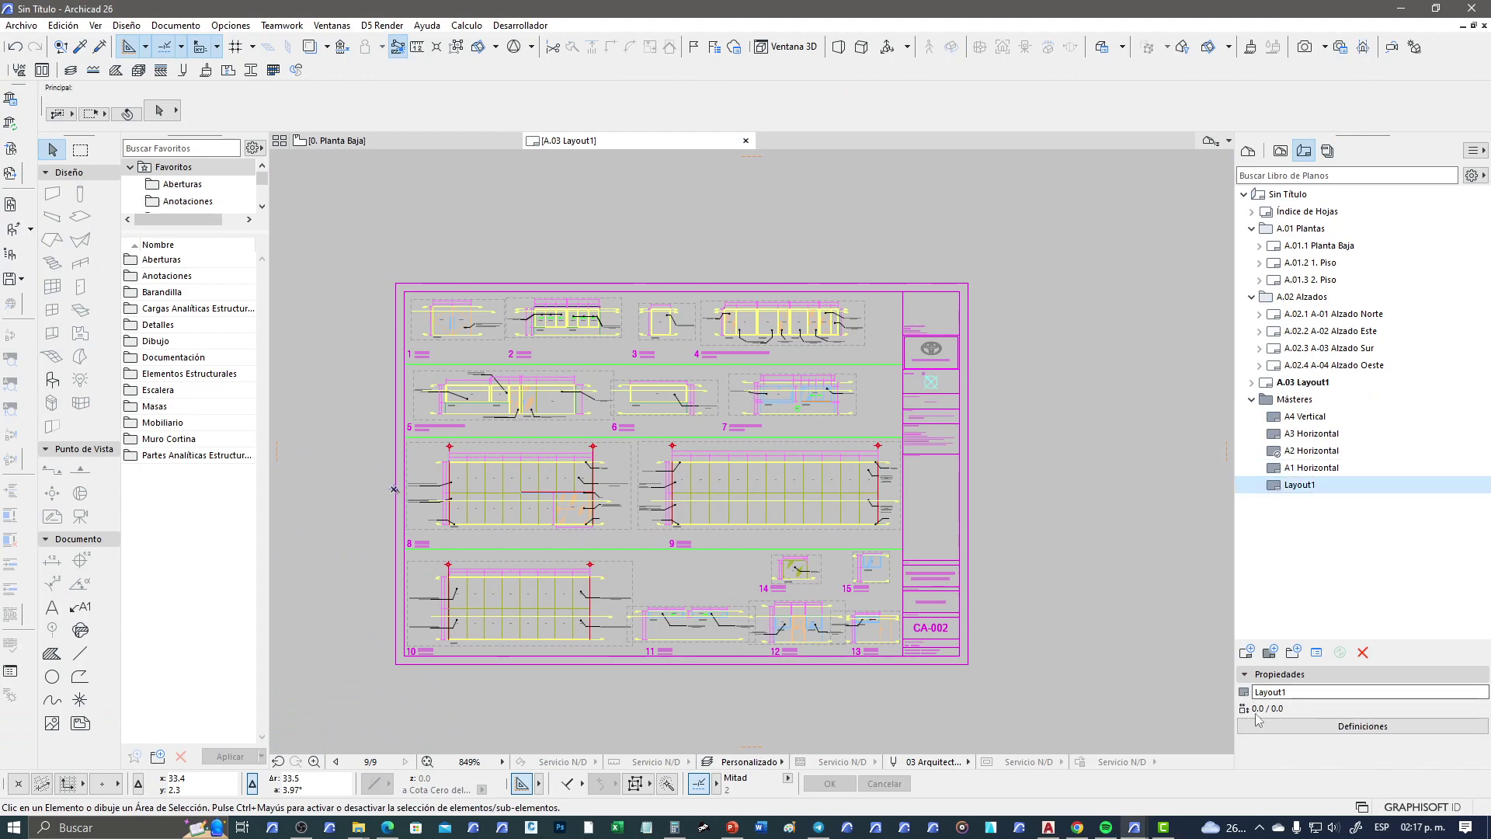
left_click(1285, 725)
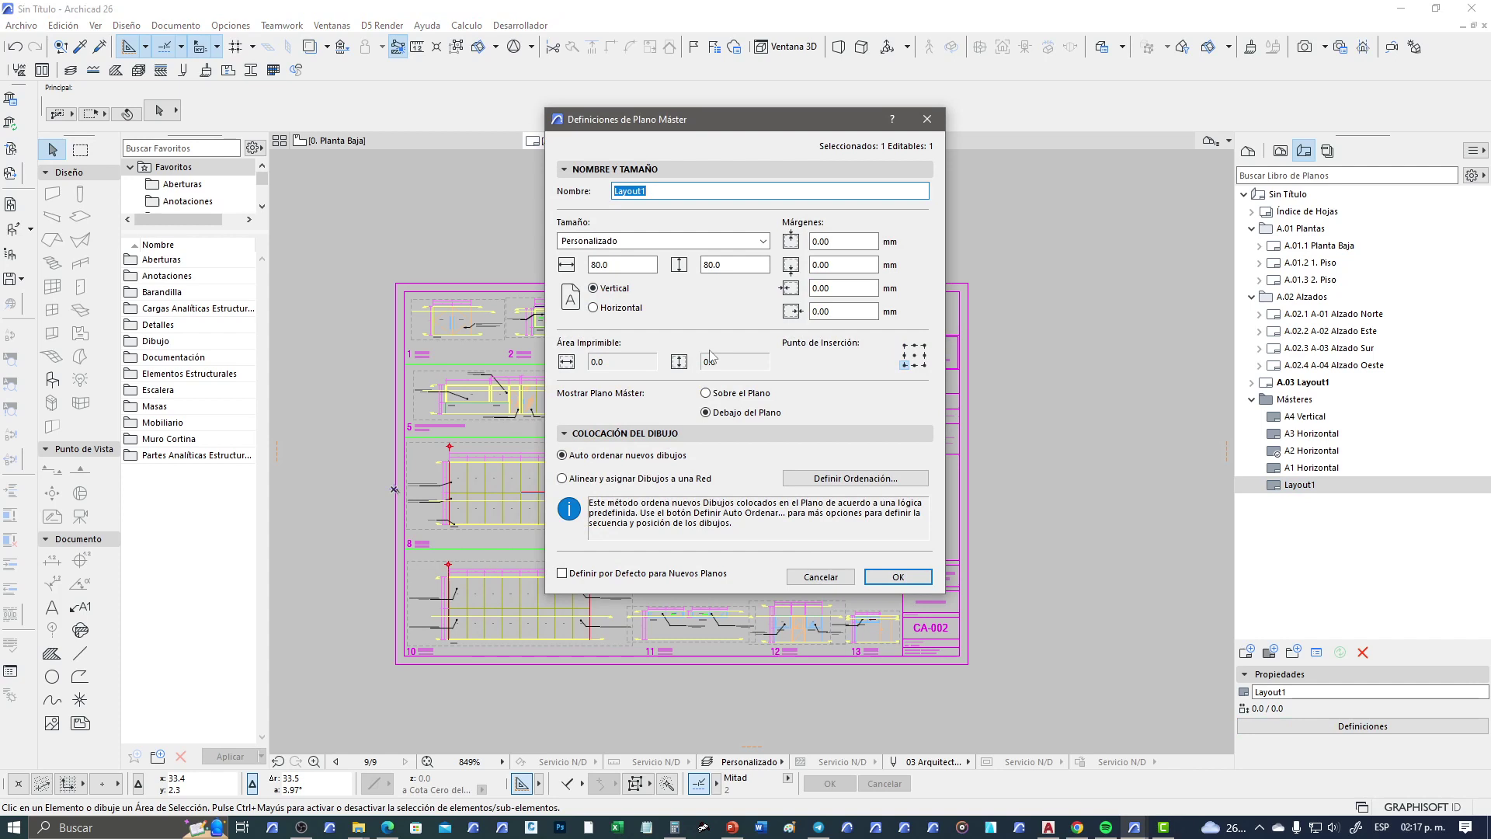
left_click(734, 243)
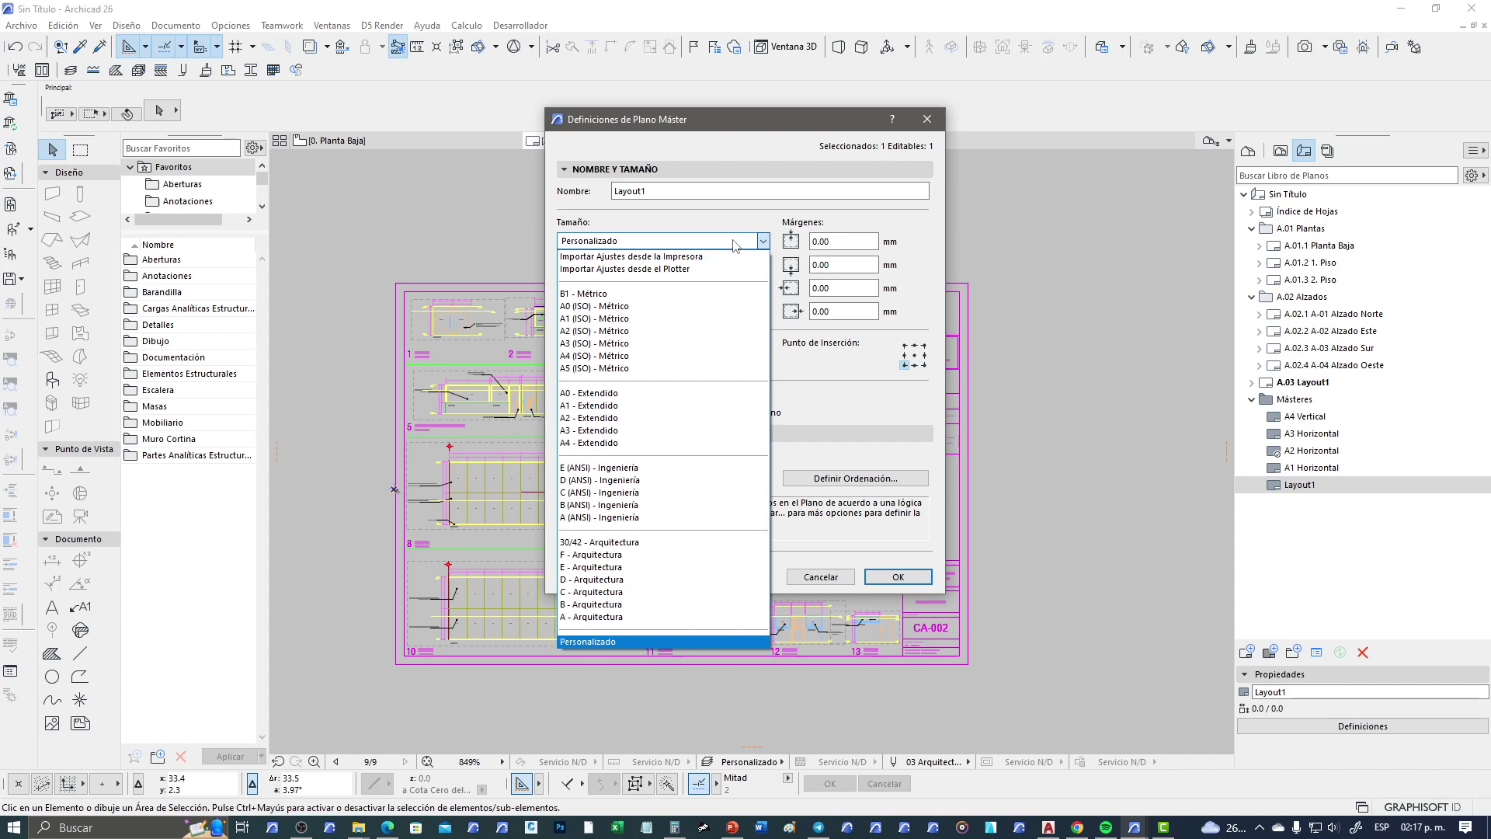
left_click(618, 619)
left_click(594, 308)
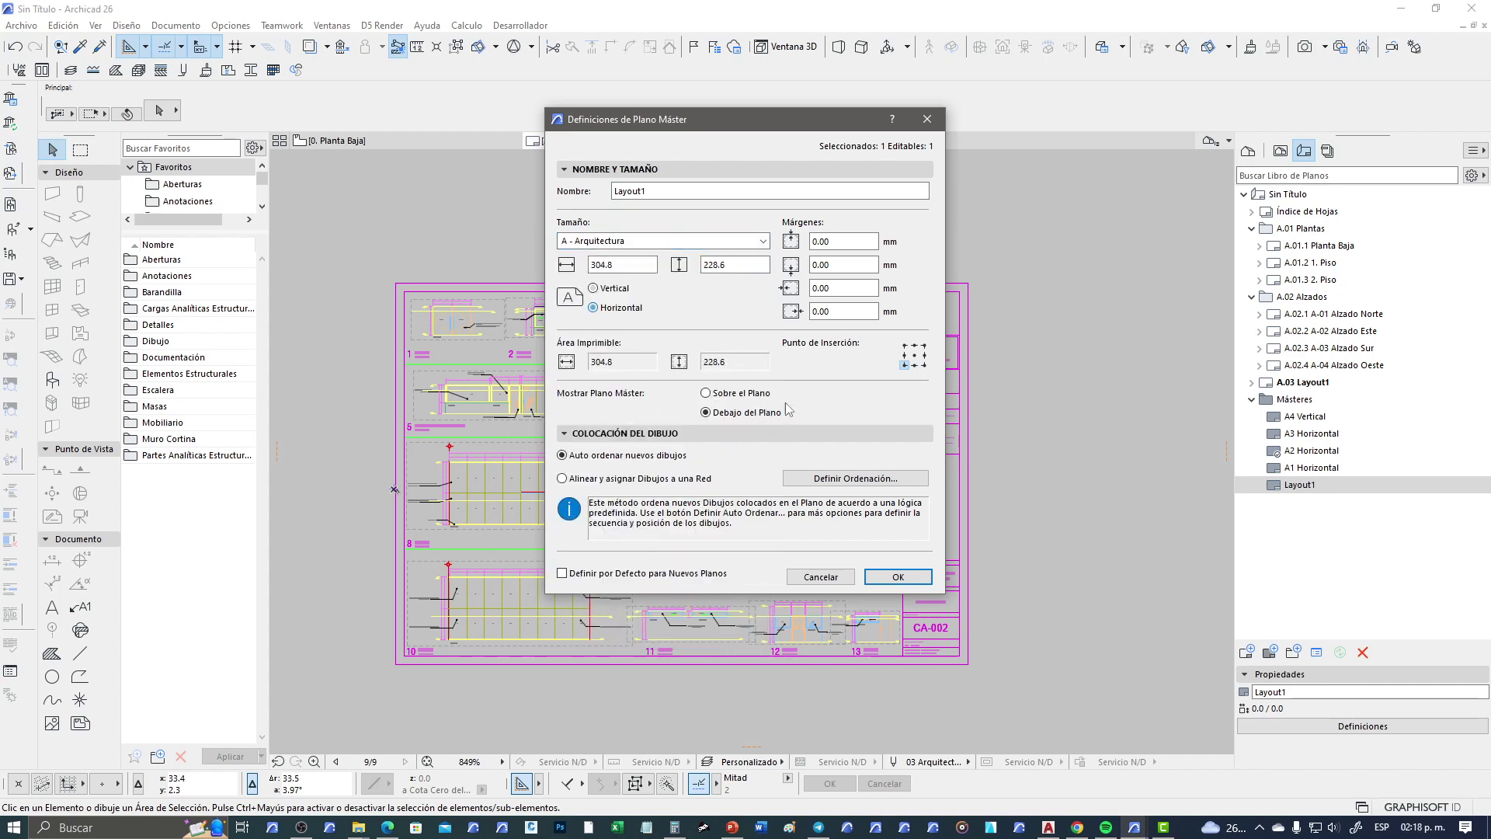
left_click(901, 578)
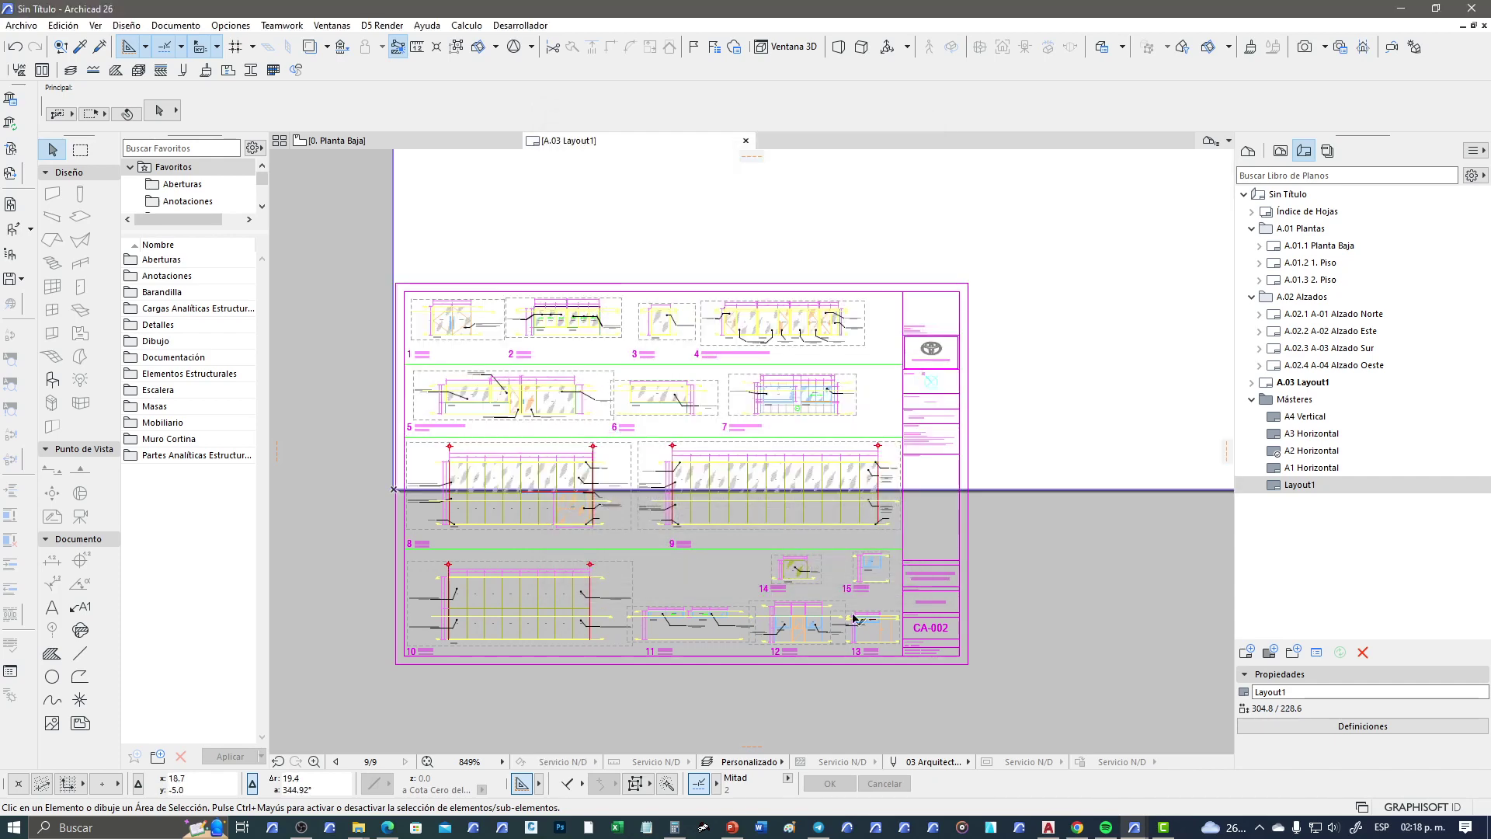
scroll(699, 621, "down", 5)
scroll(730, 641, "down", 5)
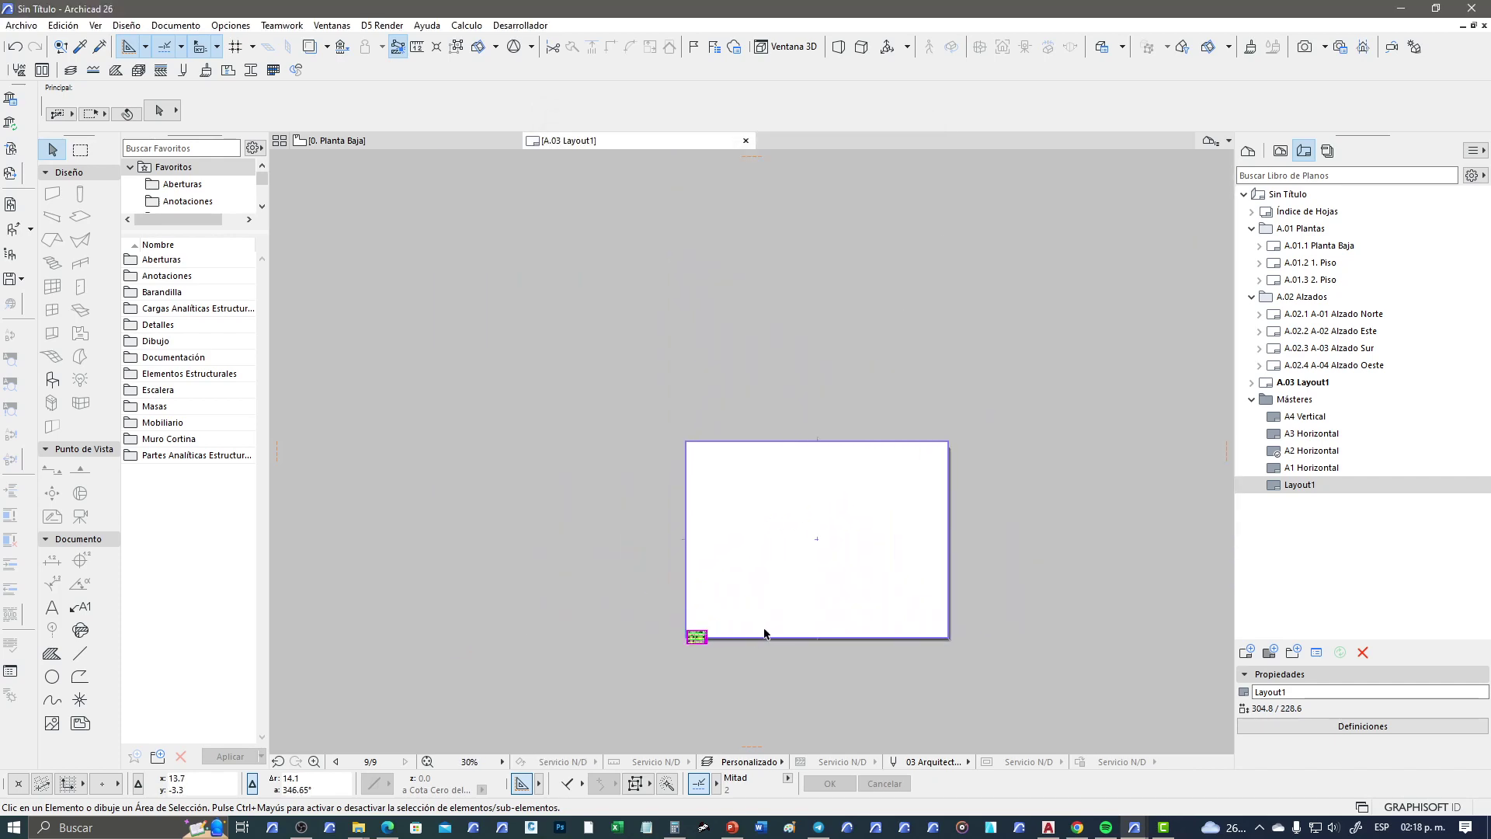
scroll(754, 449, "up", 3)
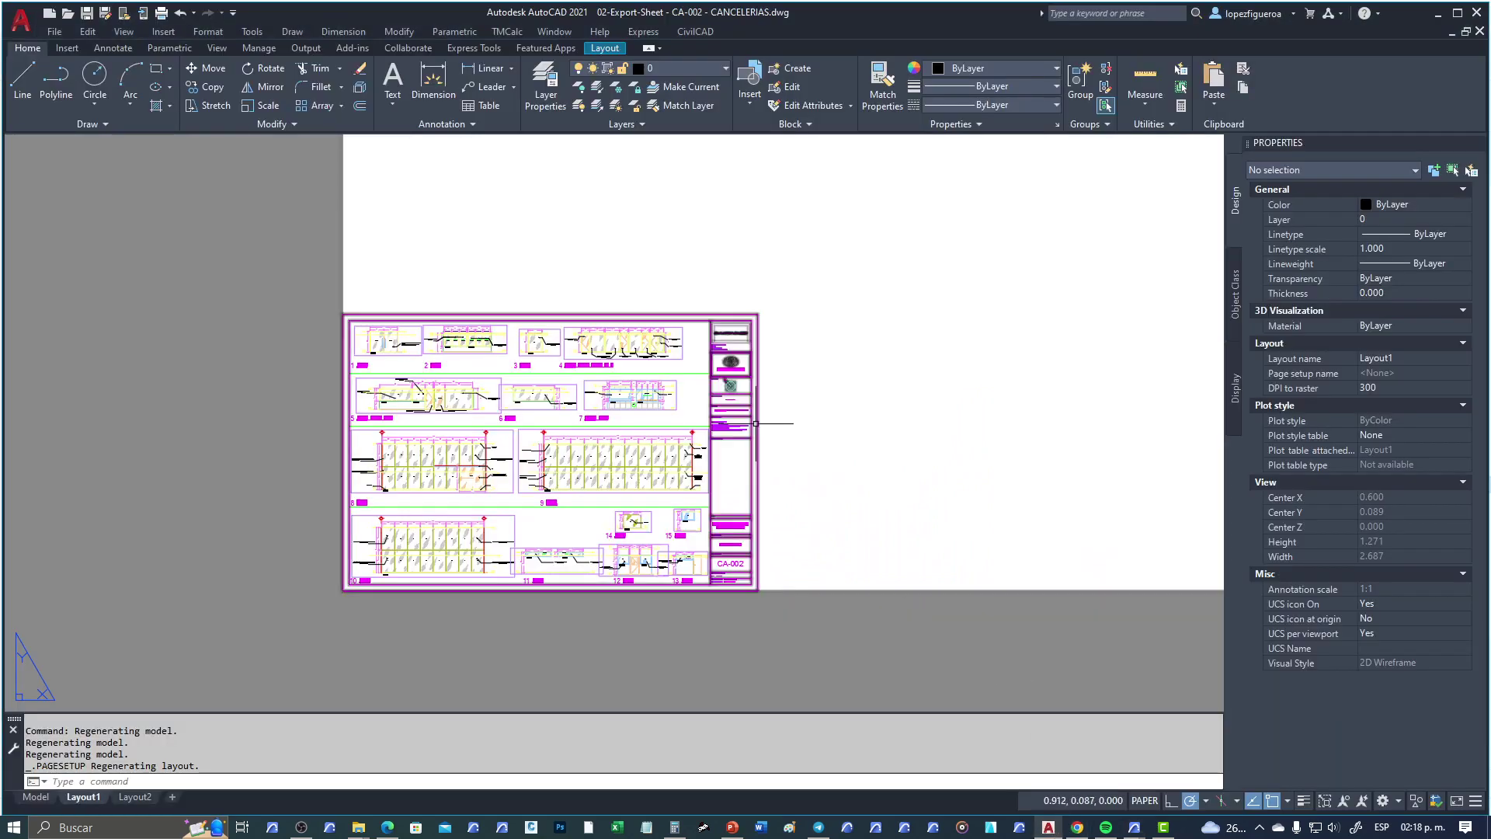
scroll(754, 423, "down", 3)
scroll(818, 433, "down", 5)
Step: Frame the Layout1 paper in AutoCAD and return to Archicad's A.03 Layout1 window
scroll(952, 363, "up", 2)
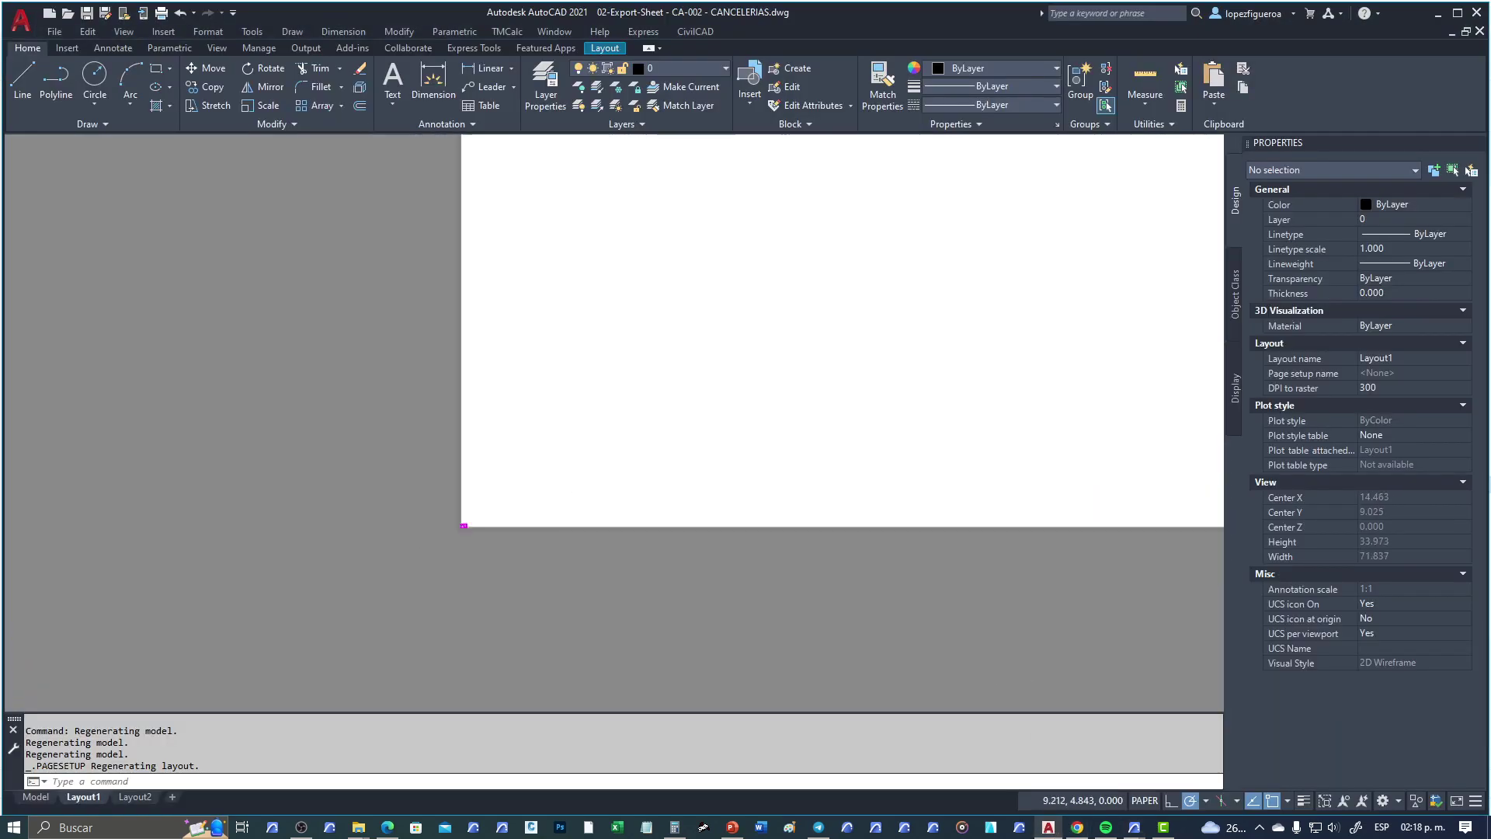
scroll(743, 429, "down", 3)
mouse_move(743, 429)
middle_mouse_down()
mouse_move(676, 472)
mouse_move(645, 528)
middle_mouse_up()
scroll(672, 466, "up", 4)
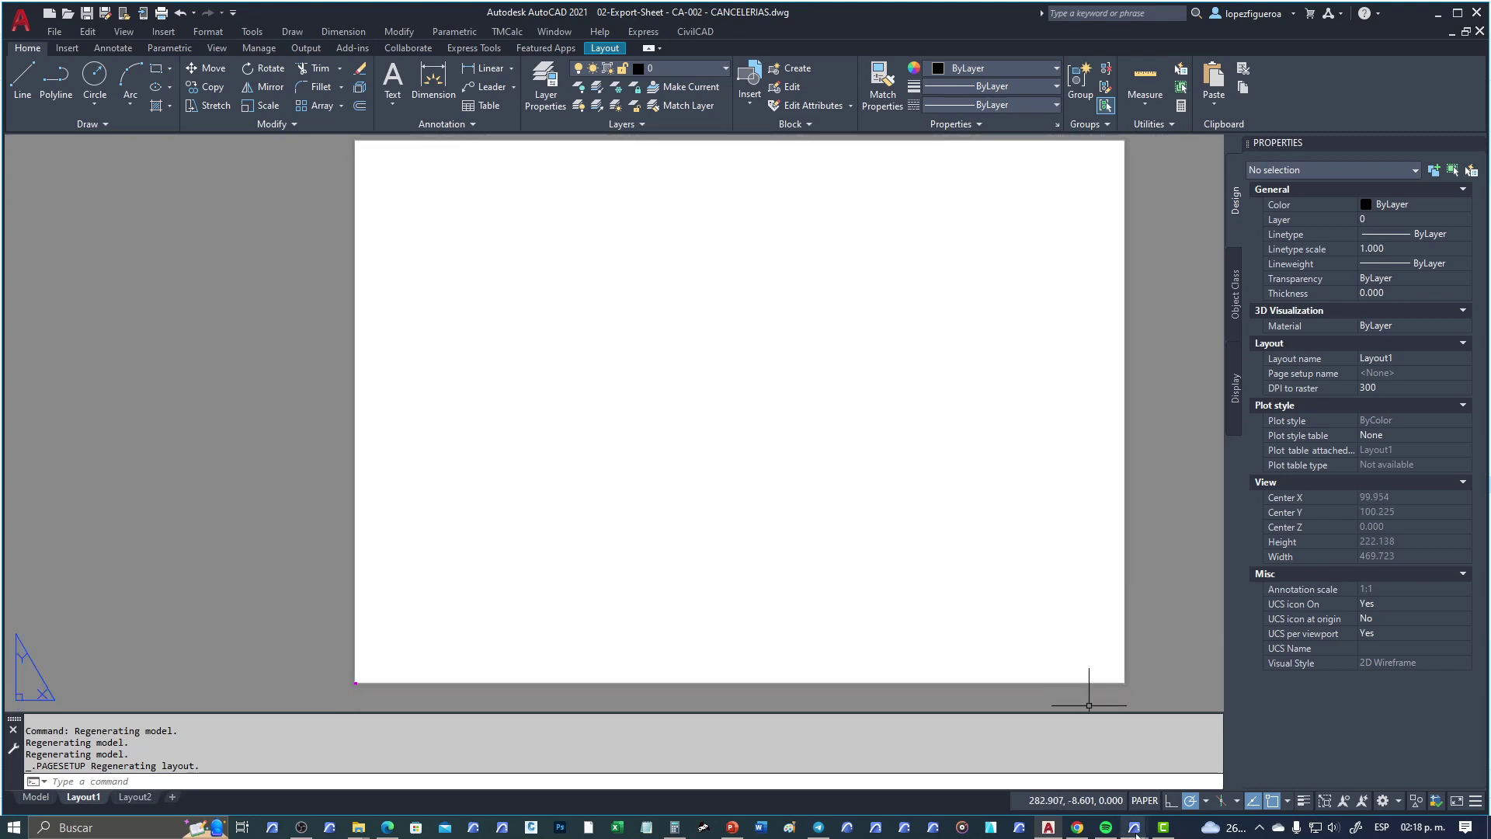
mouse_move(1134, 827)
left_click(1070, 782)
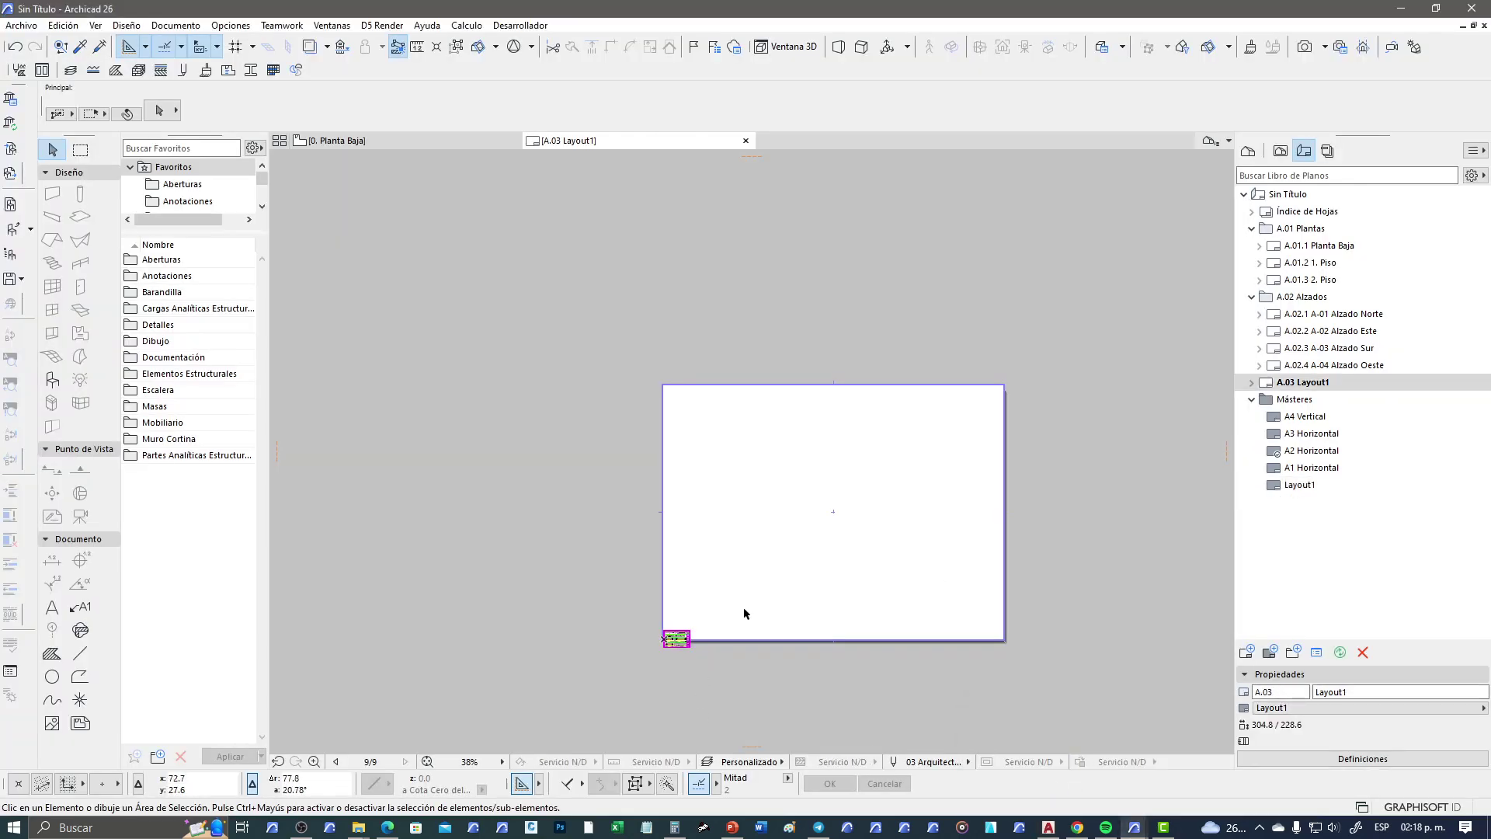
Step: Select the pasted CA-002 drawing and move its lower-left corner onto the sheet corner
left_click_drag(744, 614, 624, 668)
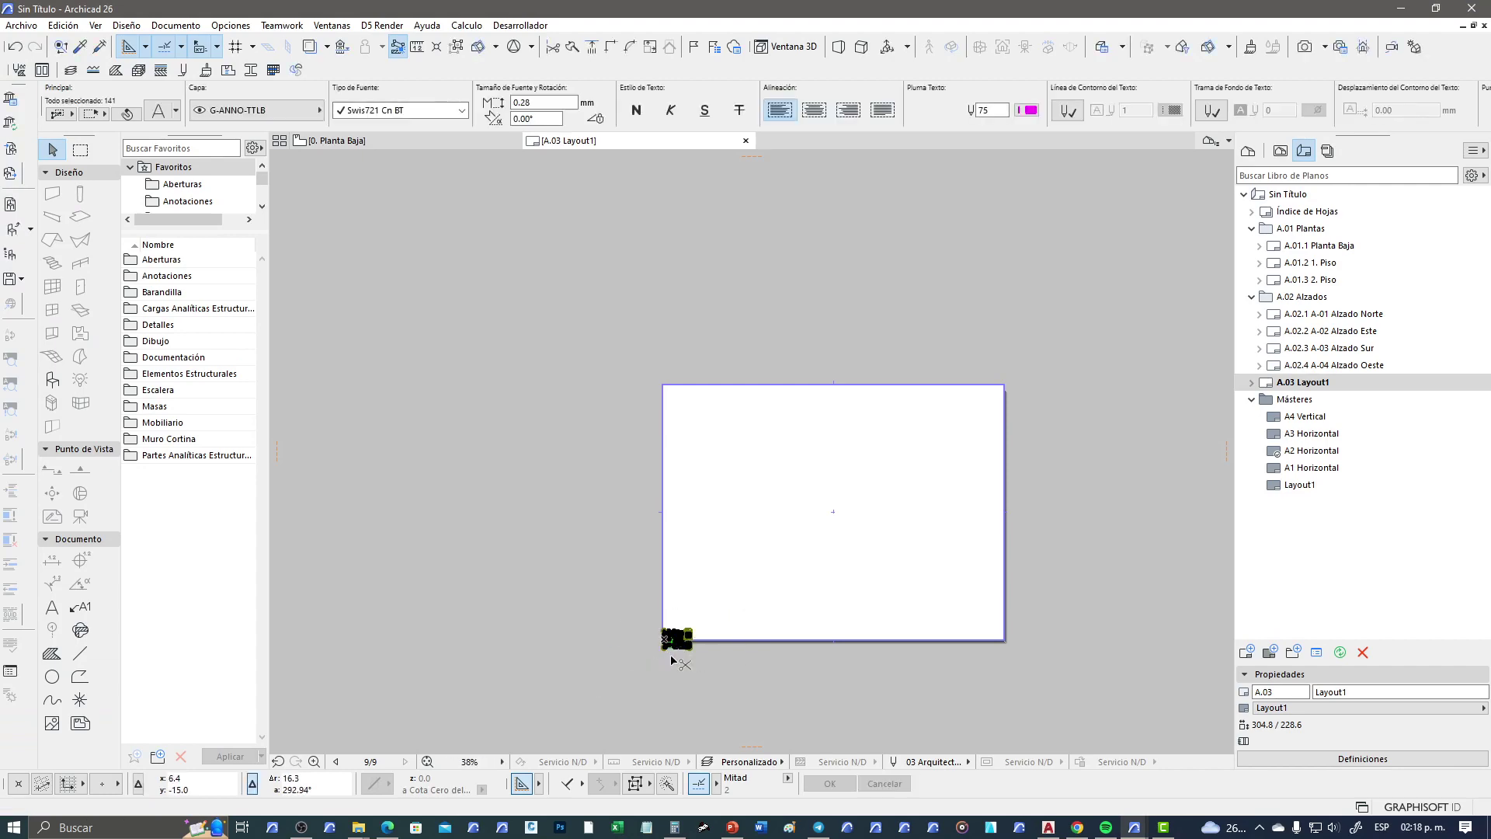
scroll(668, 654, "up", 8)
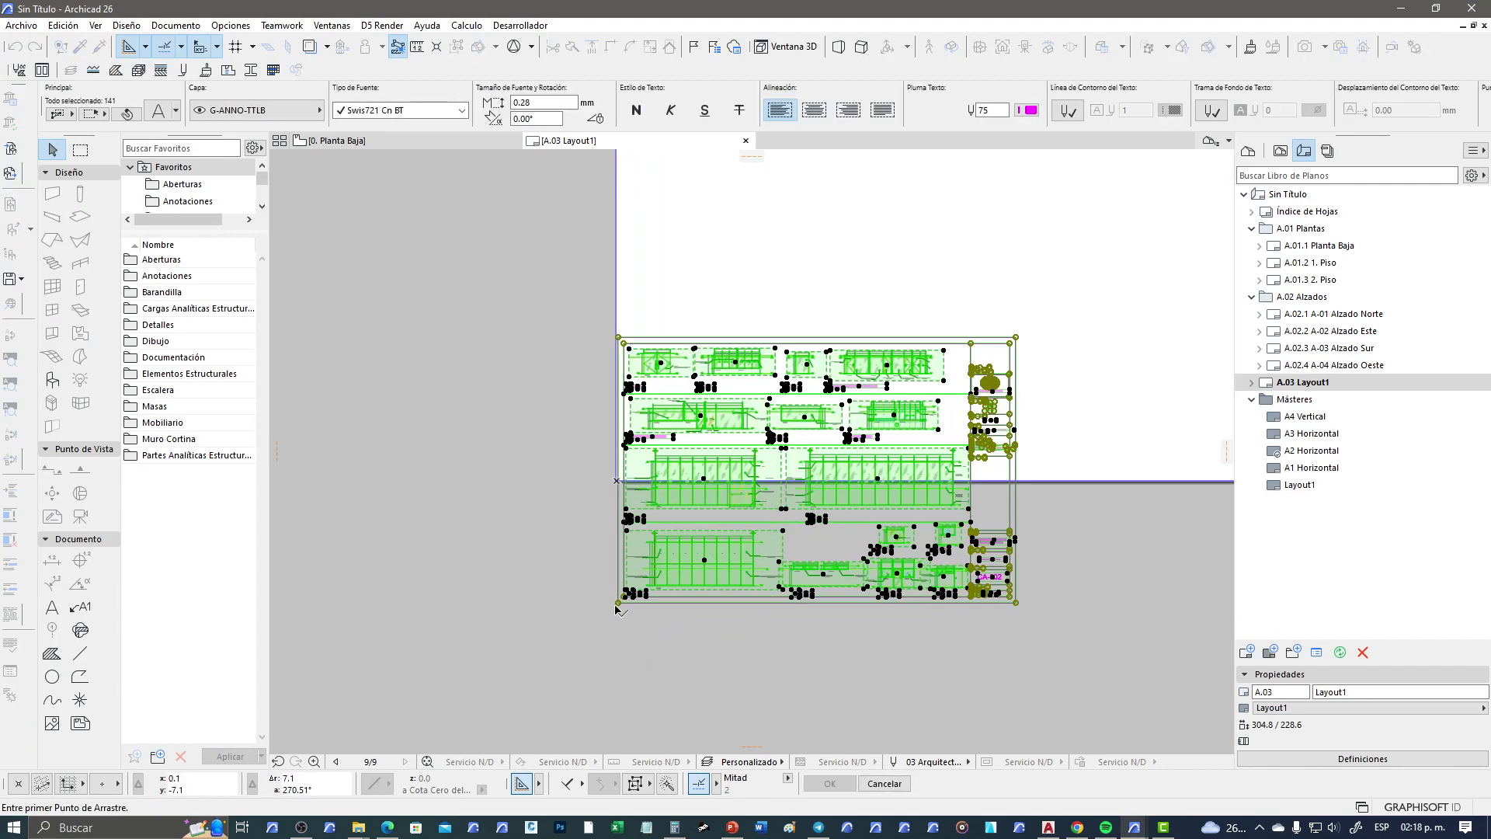
left_click(618, 603)
left_click(618, 481)
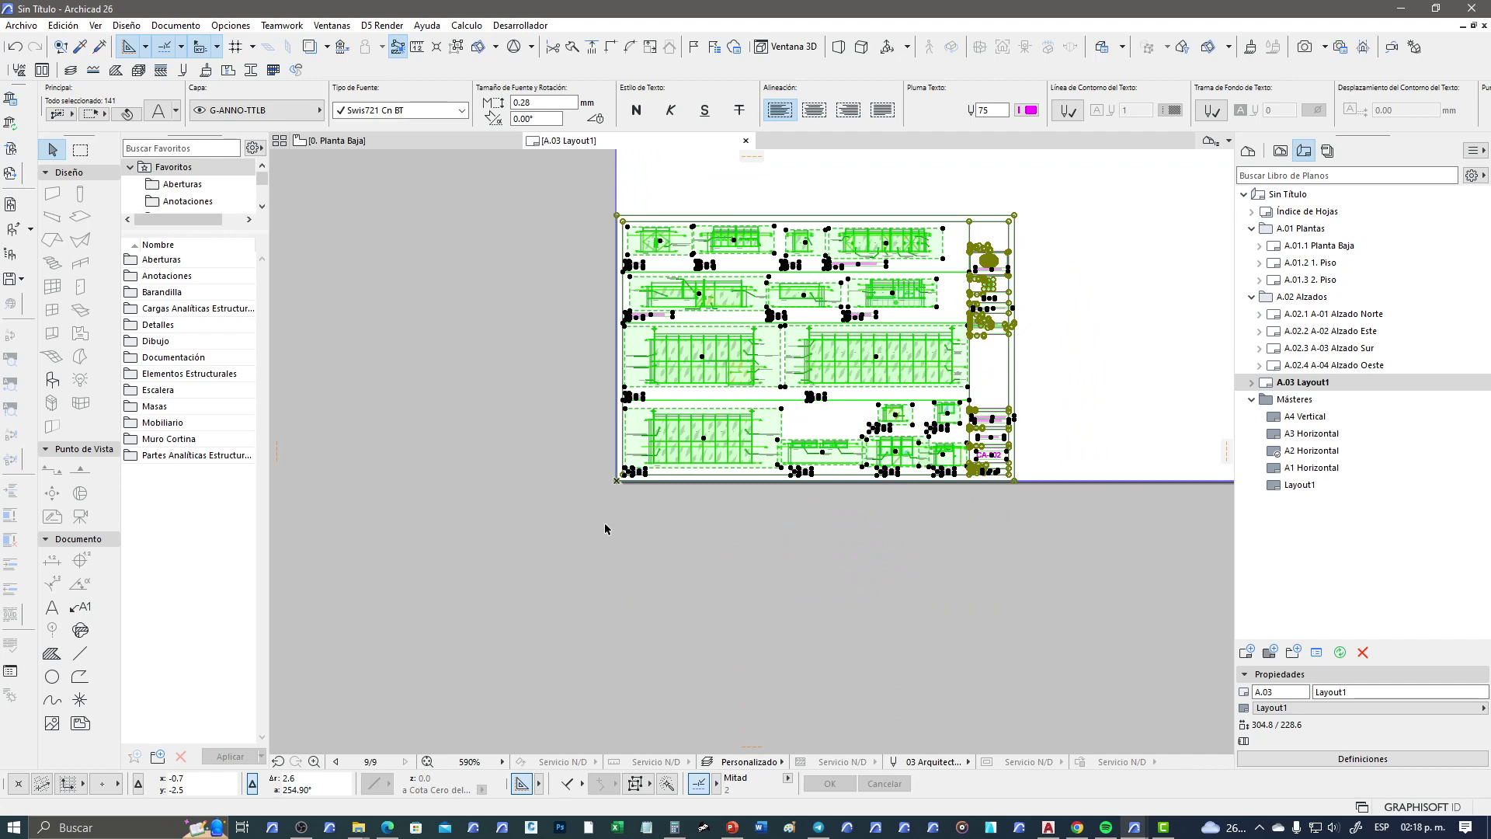
Step: Resize the drawing graphically from the sheet corner to stretch it to the sheet's right edge
key("ctrl+k")
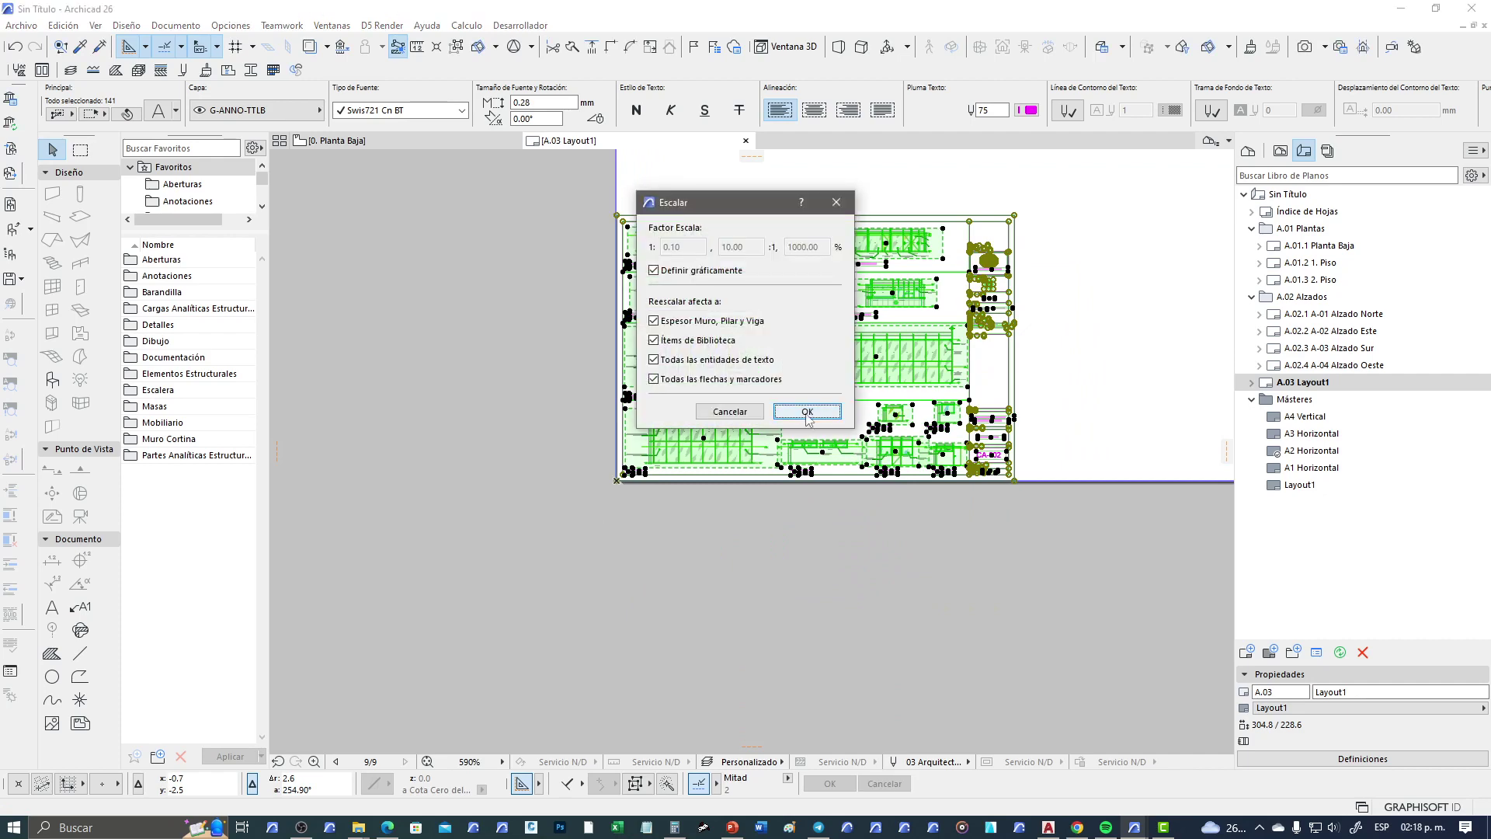
left_click(806, 410)
left_click(617, 480)
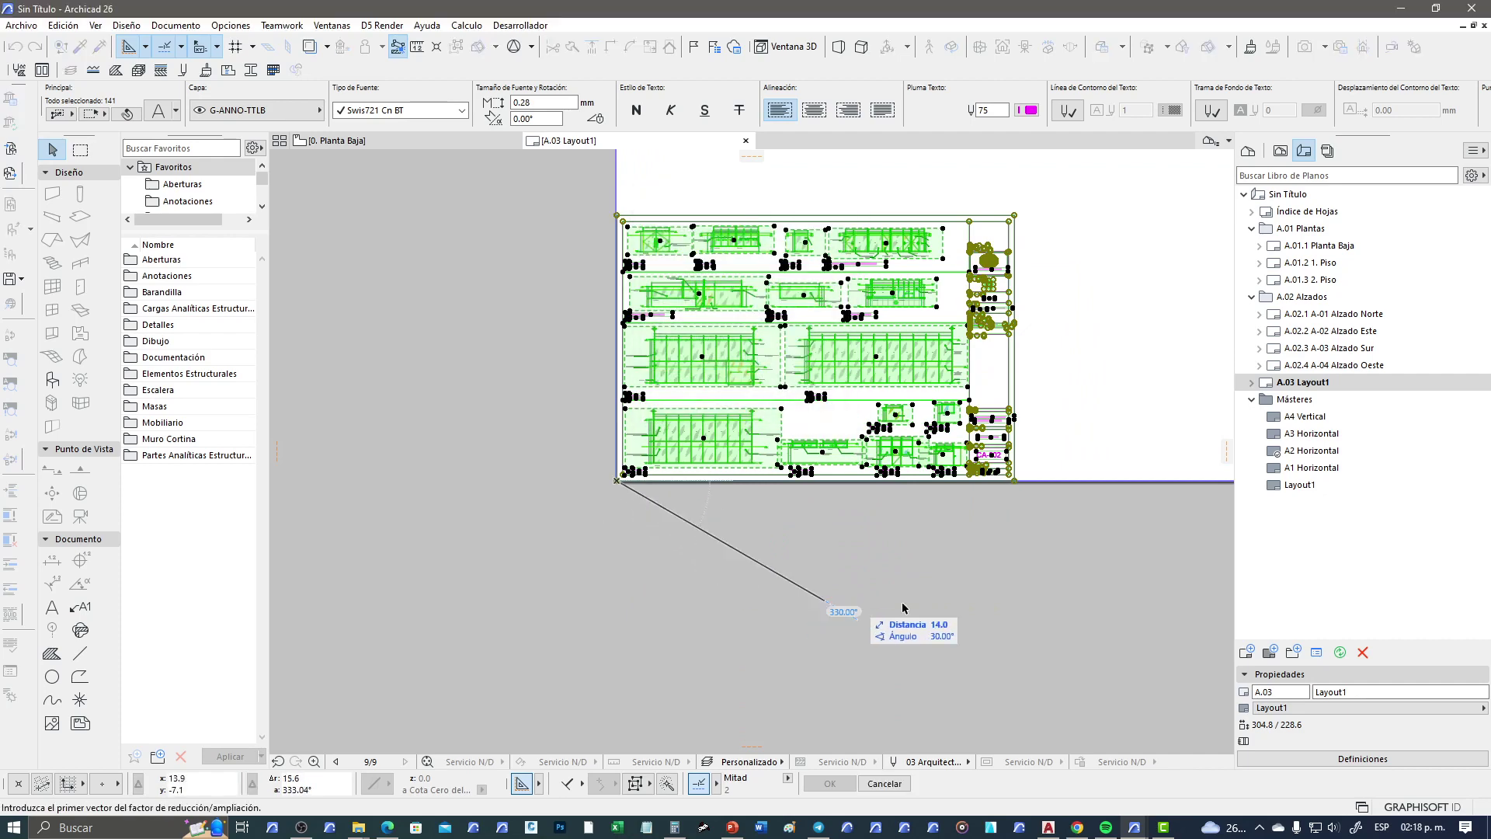
left_click(1025, 500)
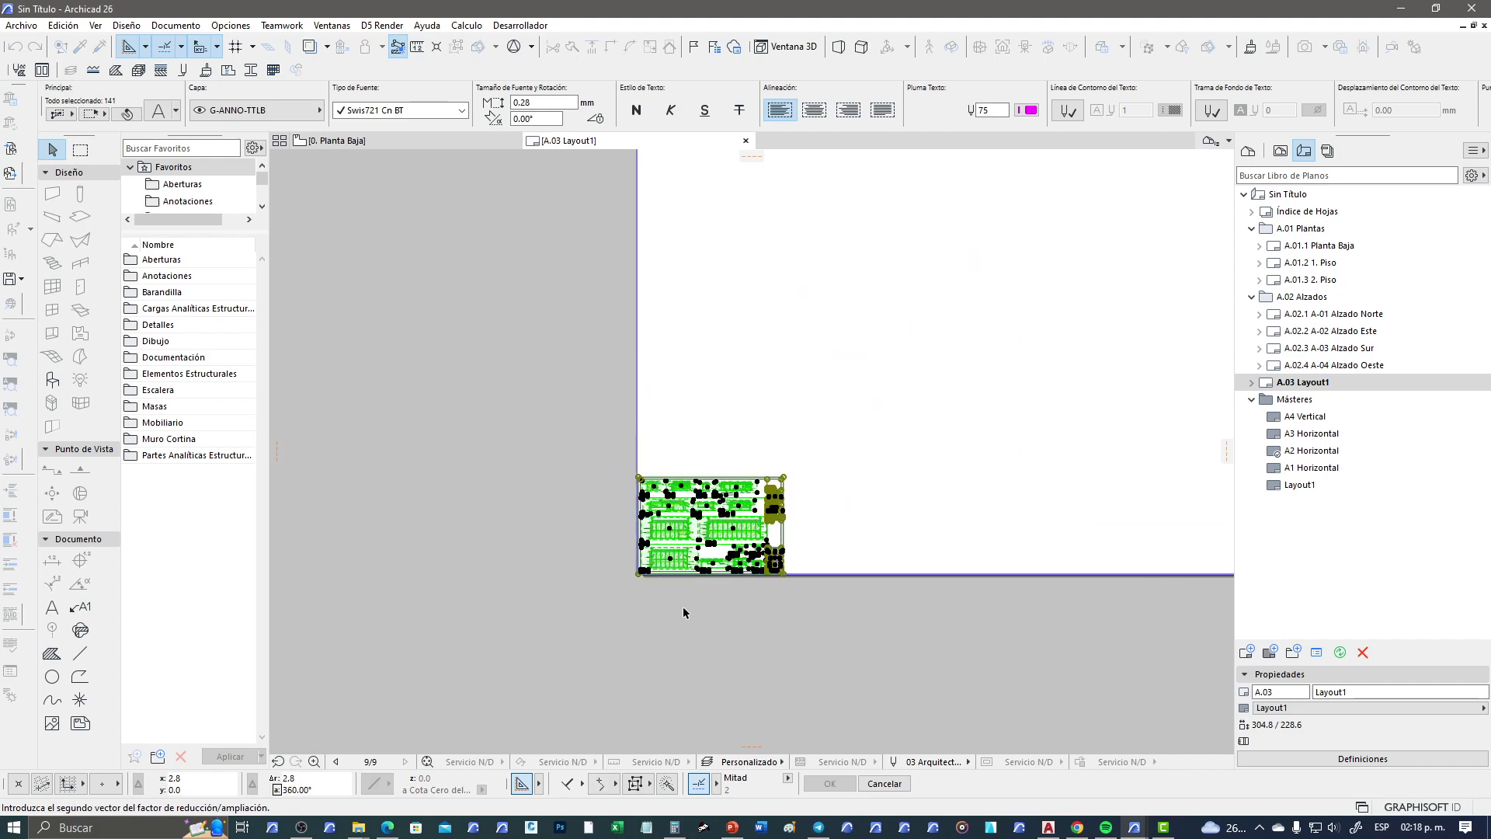
scroll(976, 598, "down", 3)
scroll(826, 636, "down", 2)
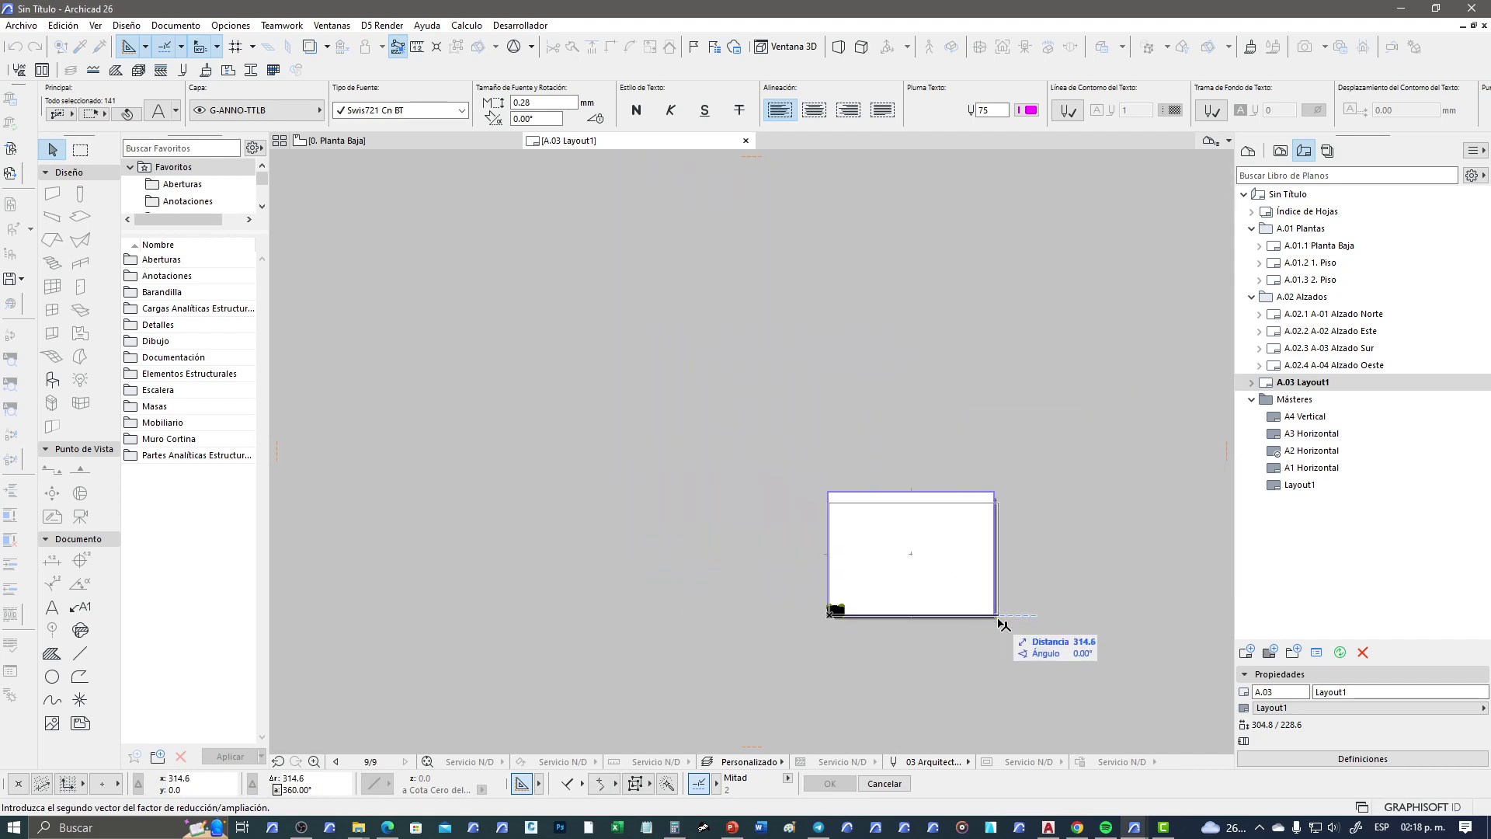
left_click(992, 618)
scroll(962, 567, "up", 3)
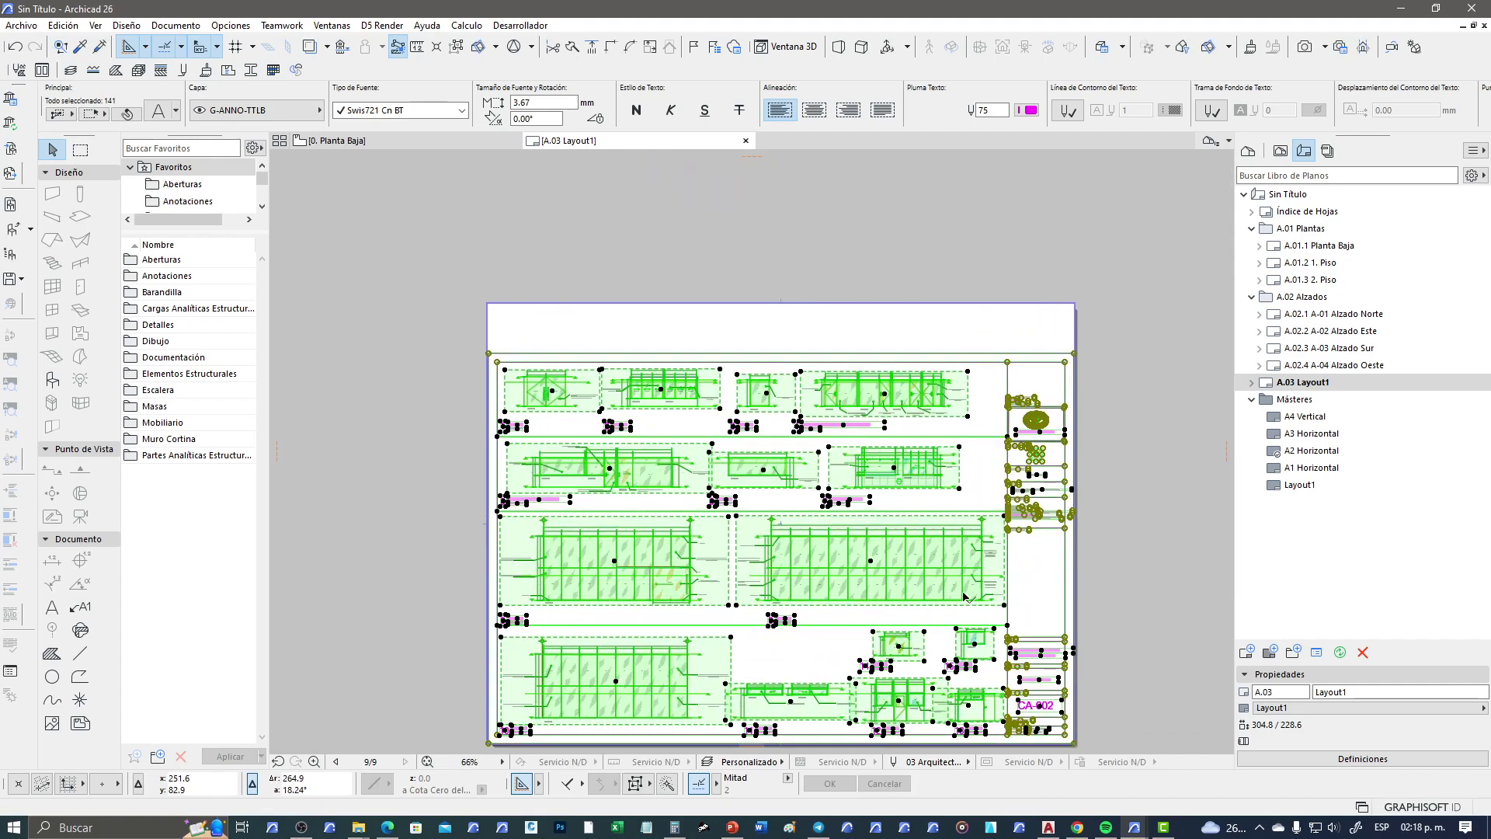
Step: Move the scaled drawing up 18.9 inside the sheet, deselect it and centre the view
key("ctrl+d")
left_click(901, 611)
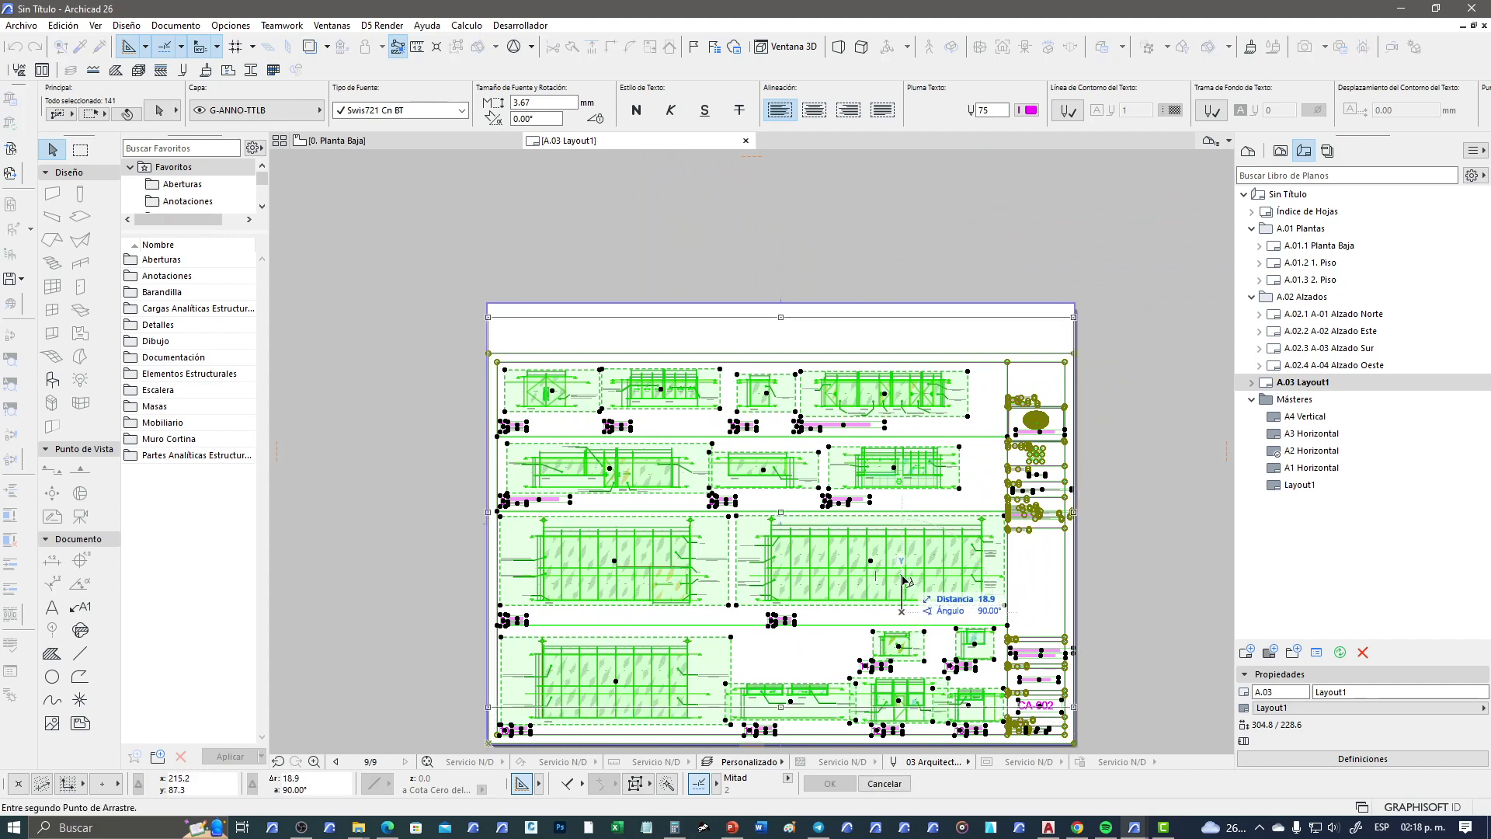
left_click(902, 576)
left_click(1126, 584)
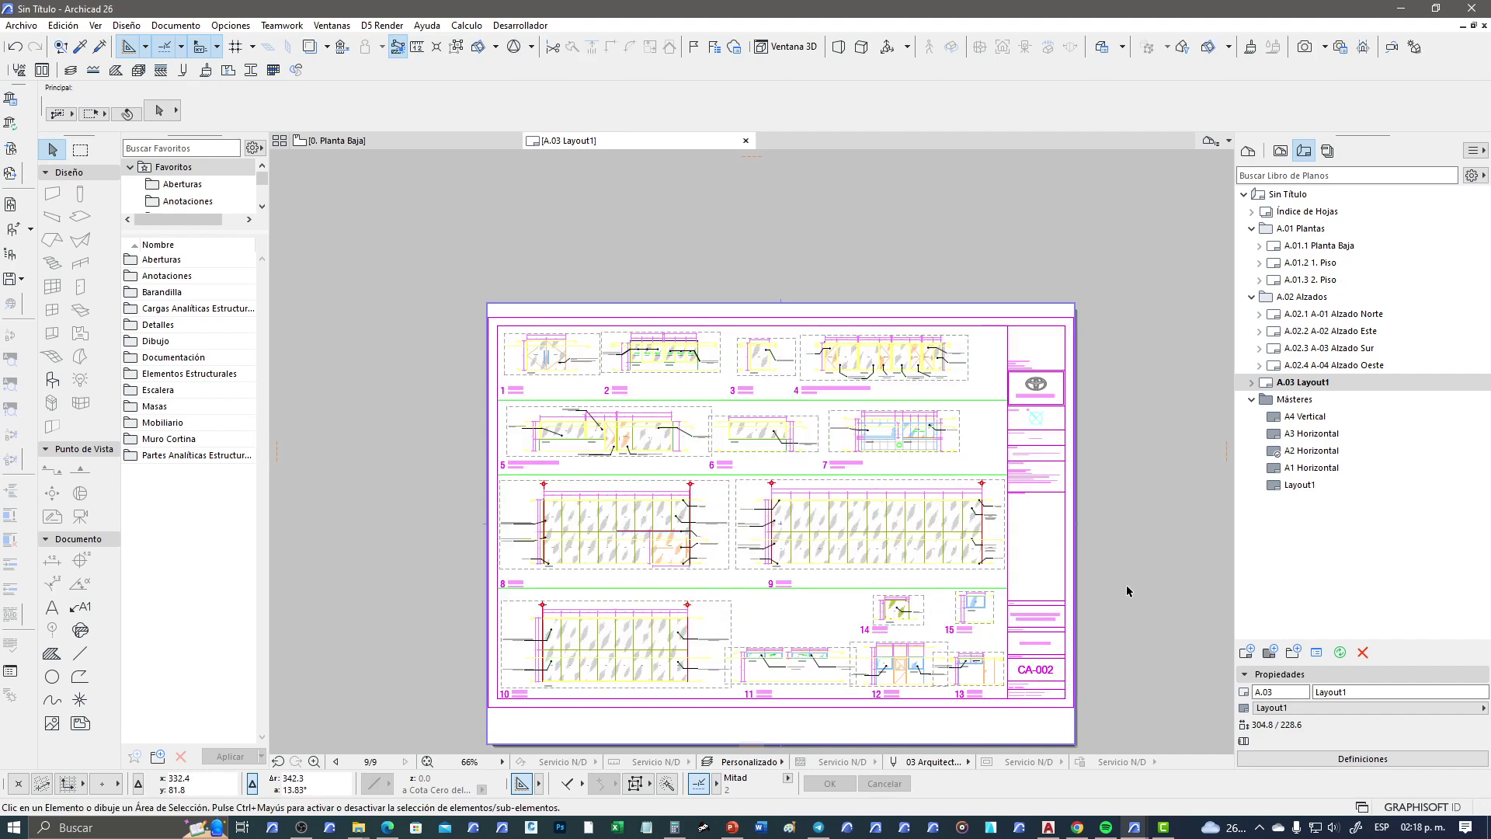
scroll(1041, 573, "down", 2)
scroll(1040, 573, "up", 1)
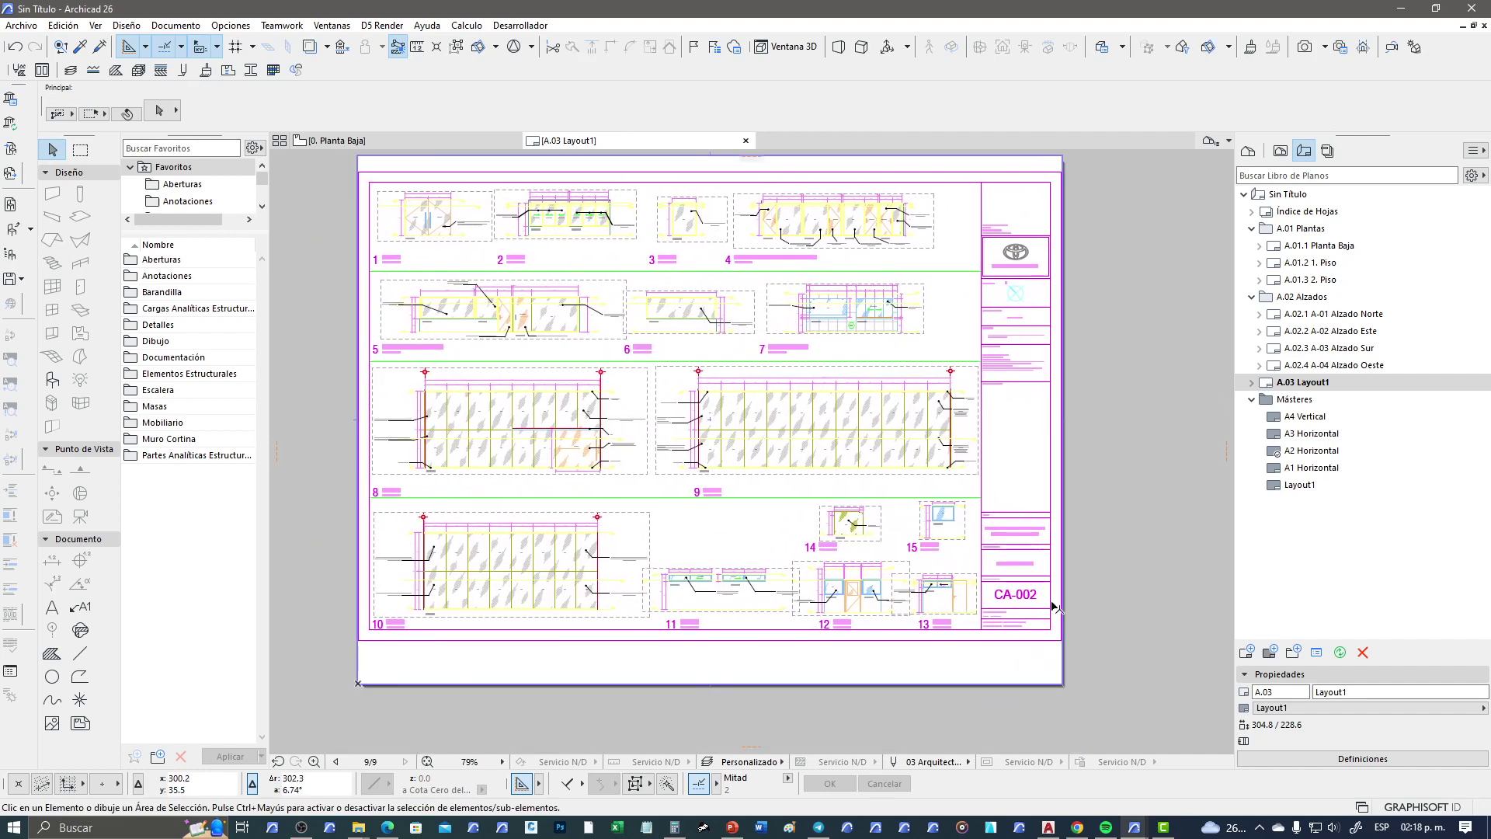
middle_click_drag(1068, 522, 1050, 568)
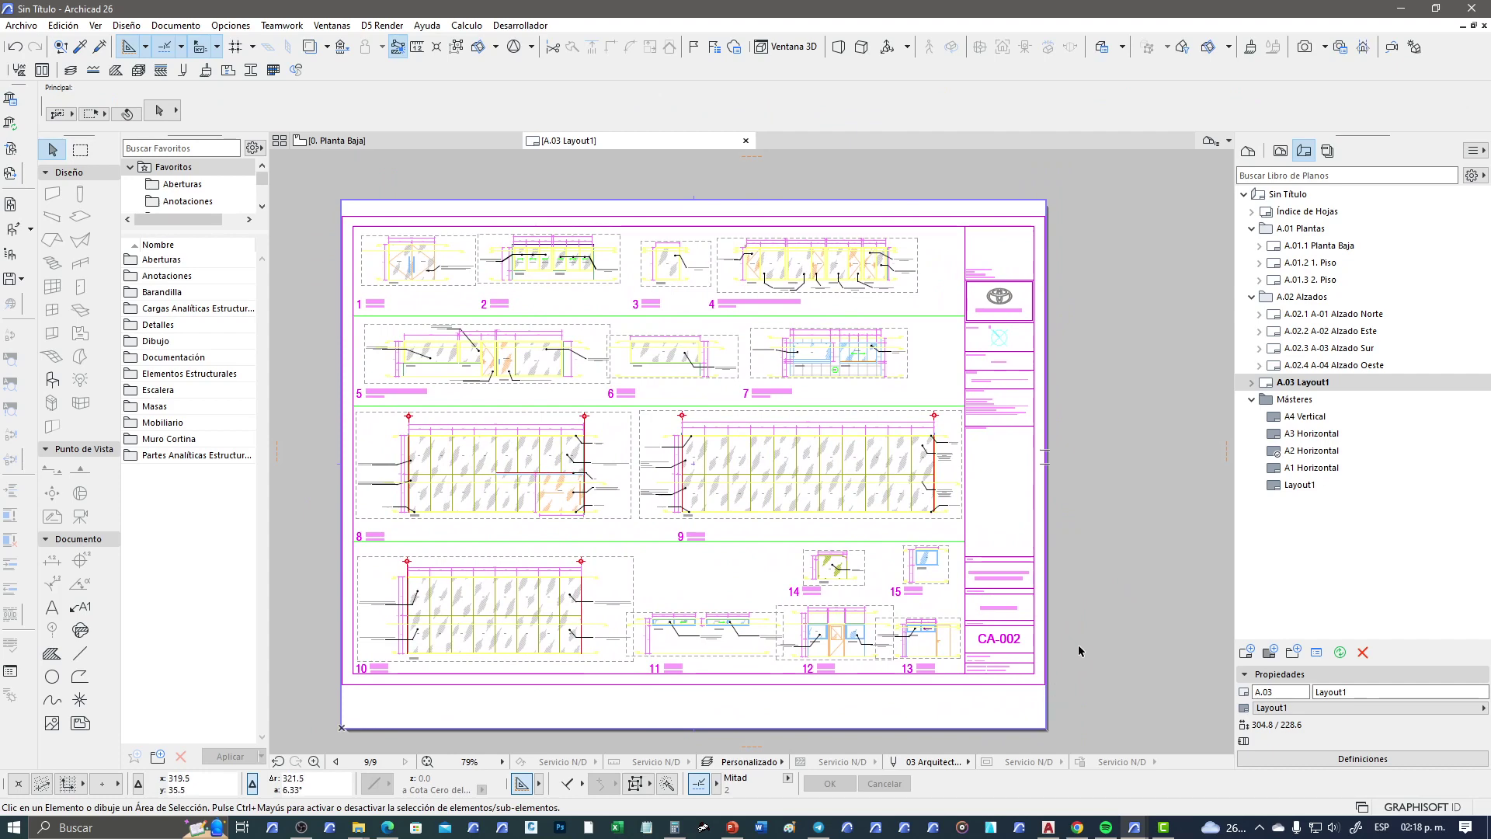
Step: Start Combinar desde Archivo and browse through REPOSITORIO DE TRABAJOS to the galera rio blanco folder
left_click(21, 26)
mouse_move(81, 242)
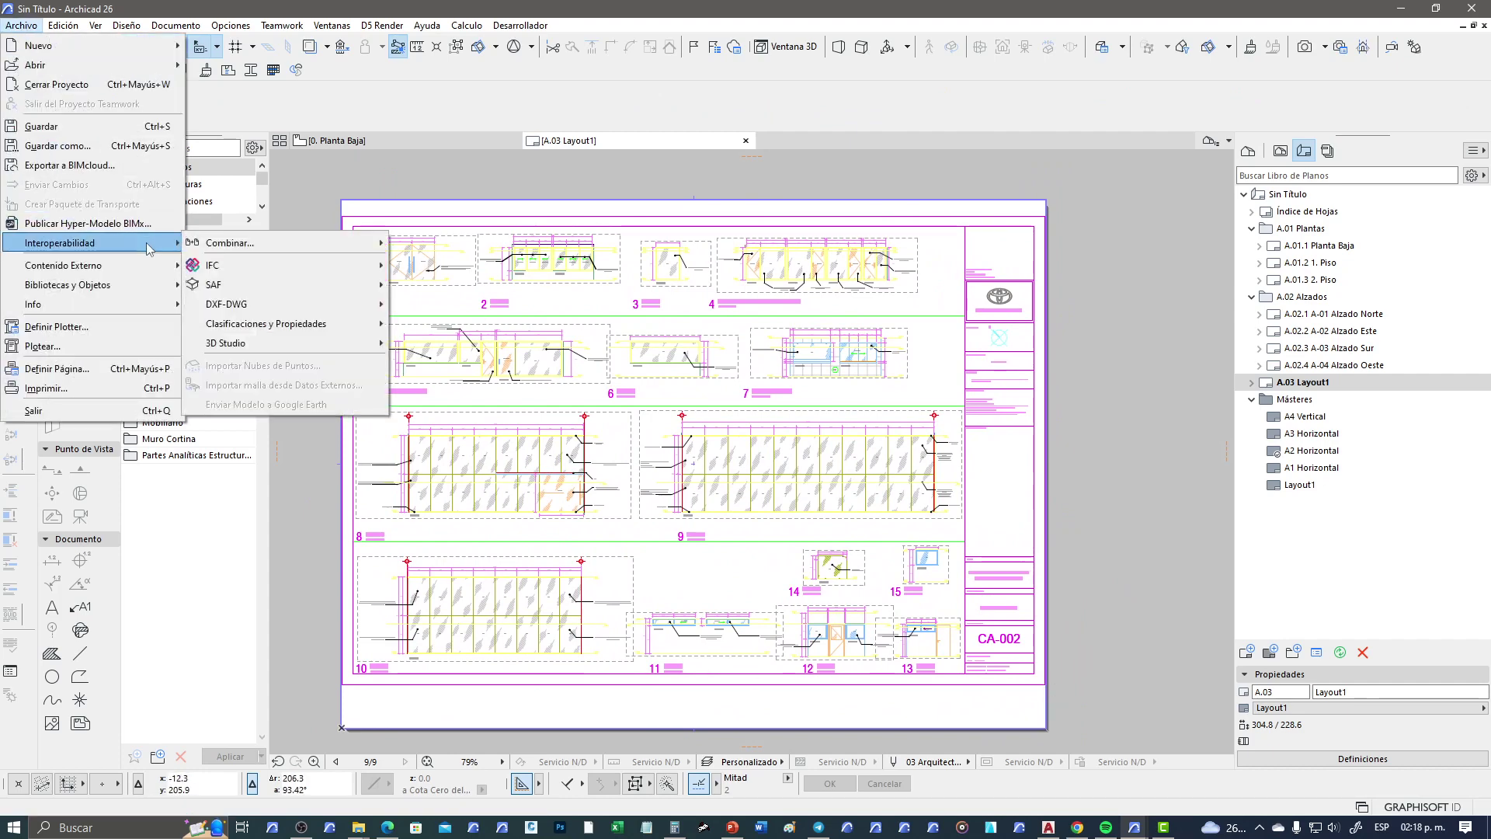
mouse_move(230, 242)
left_click(452, 251)
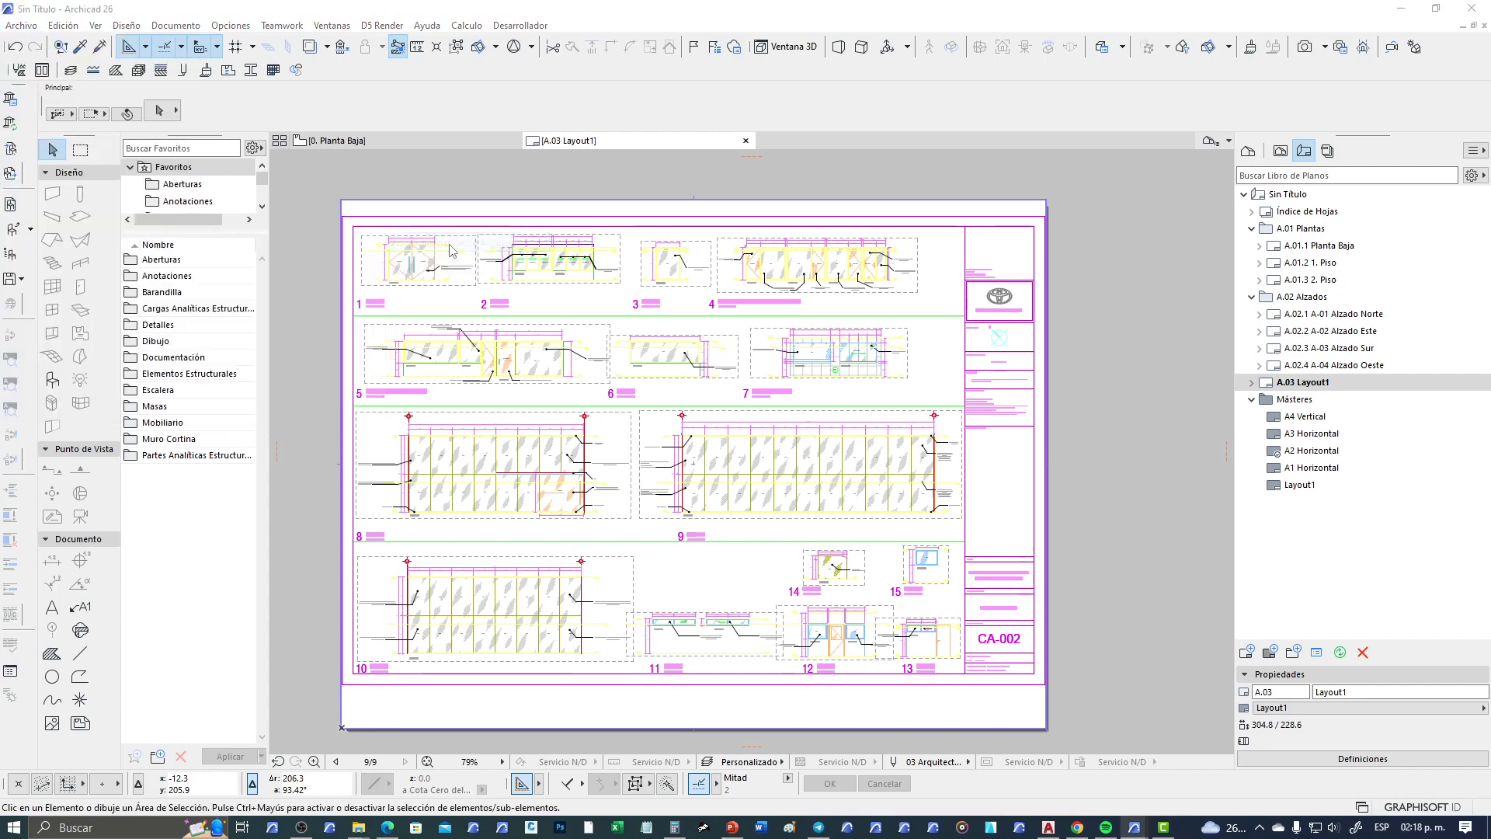
left_click(646, 119)
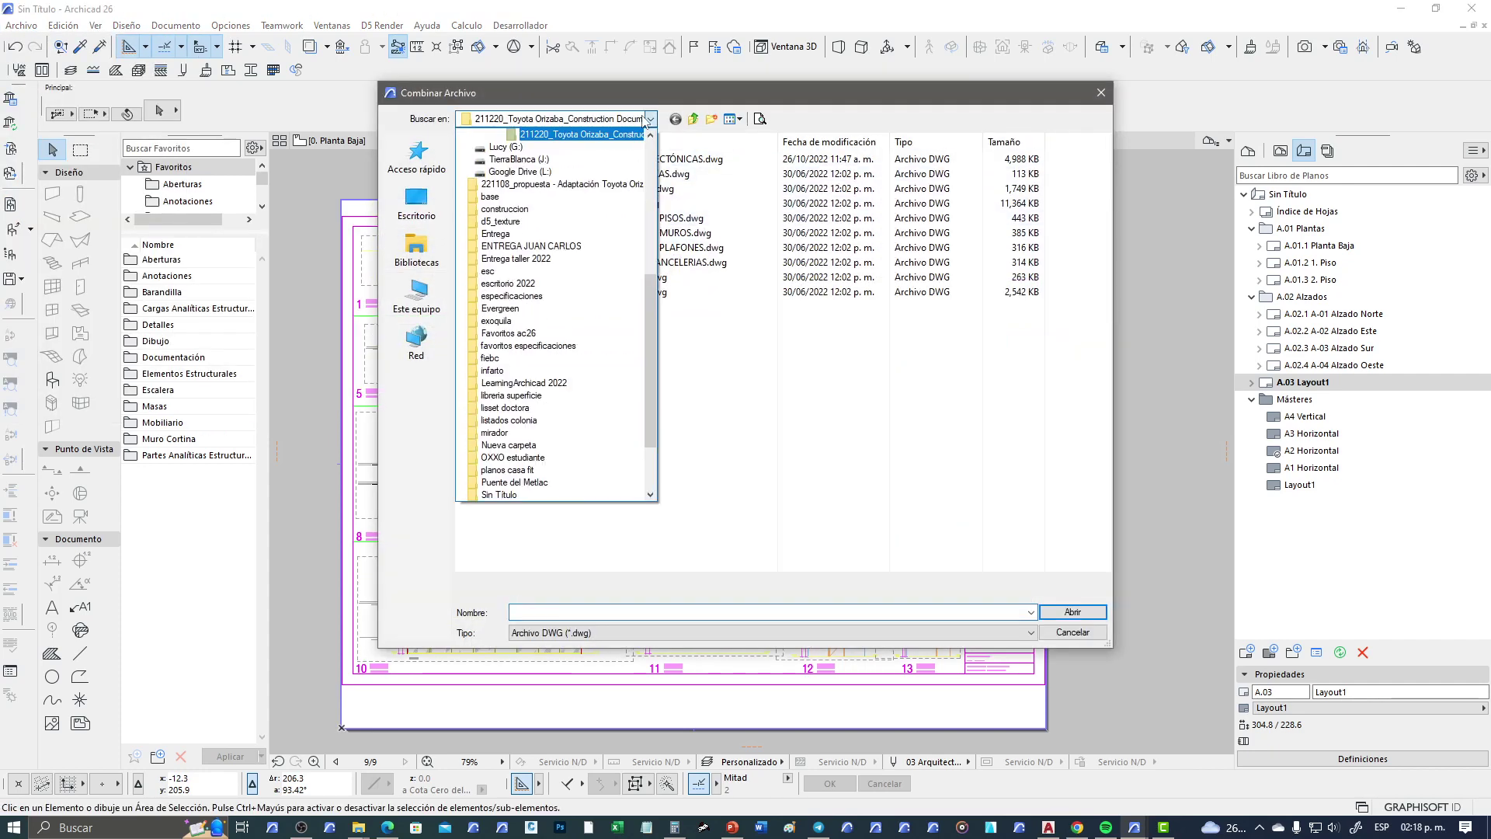
left_click_drag(646, 278, 649, 224)
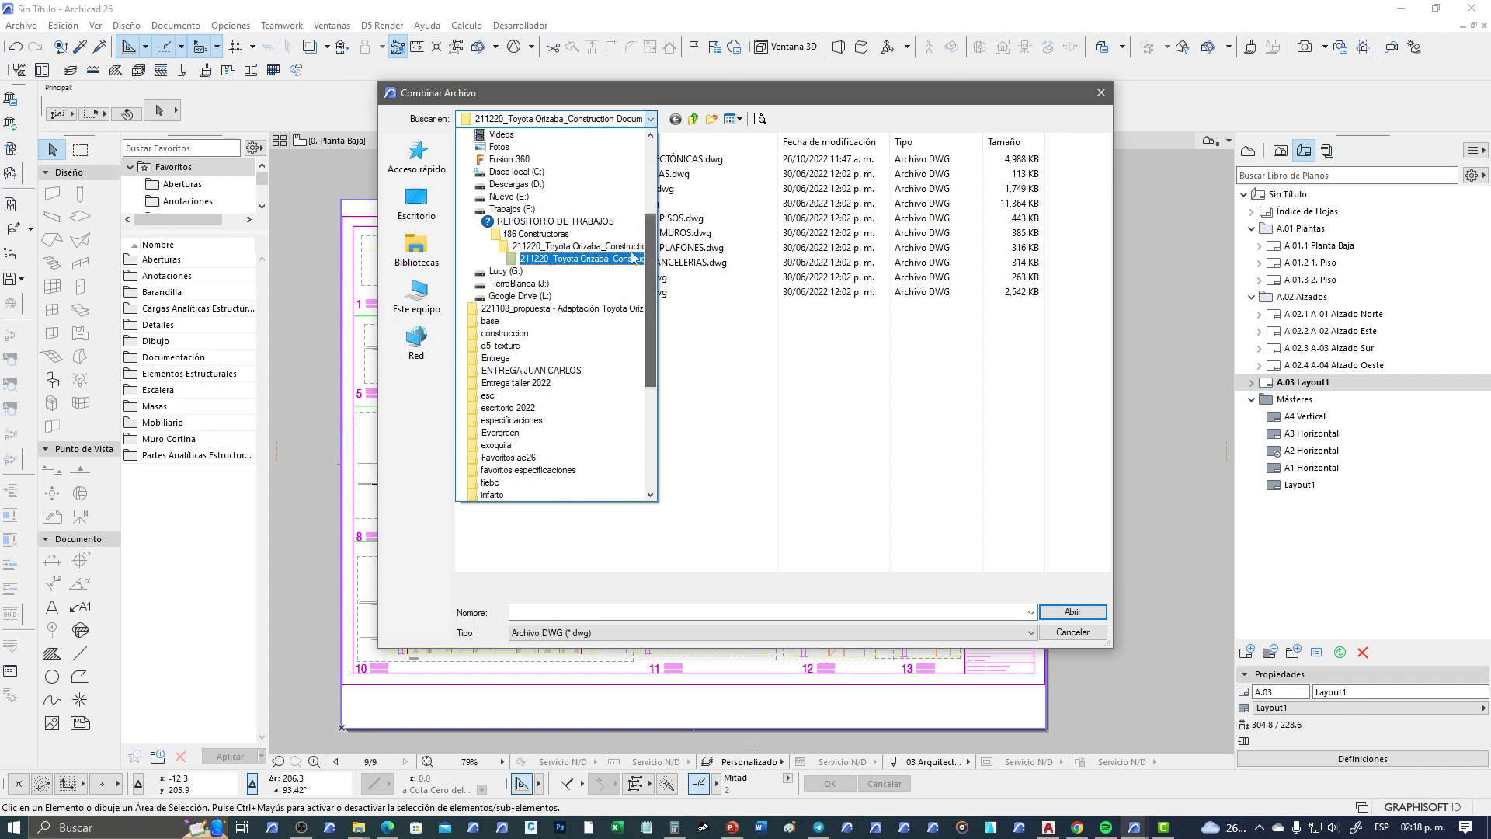
left_click(594, 223)
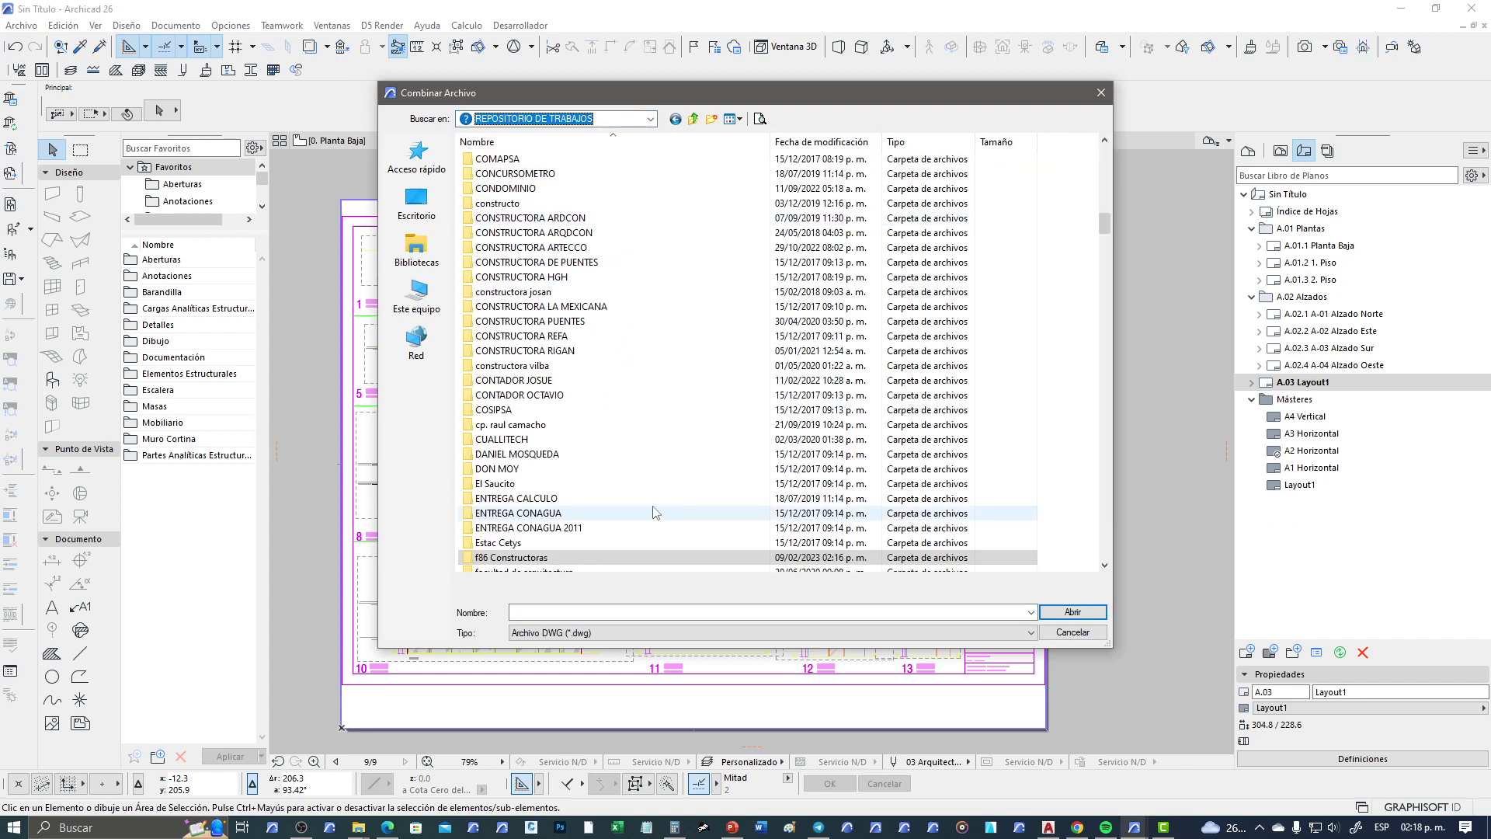
scroll(653, 536, "down", 8)
scroll(613, 543, "down", 1)
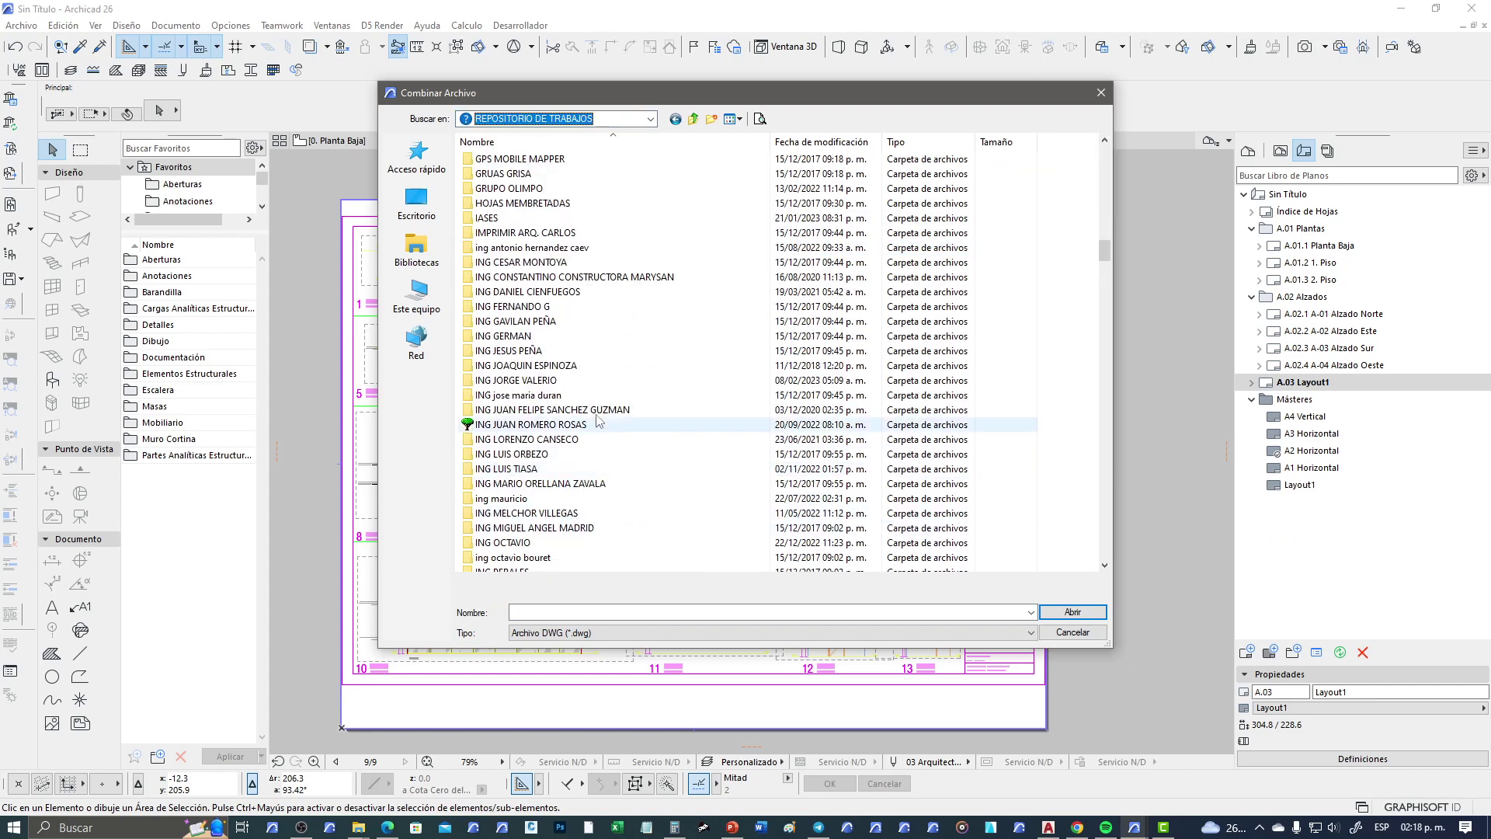
double_click(597, 382)
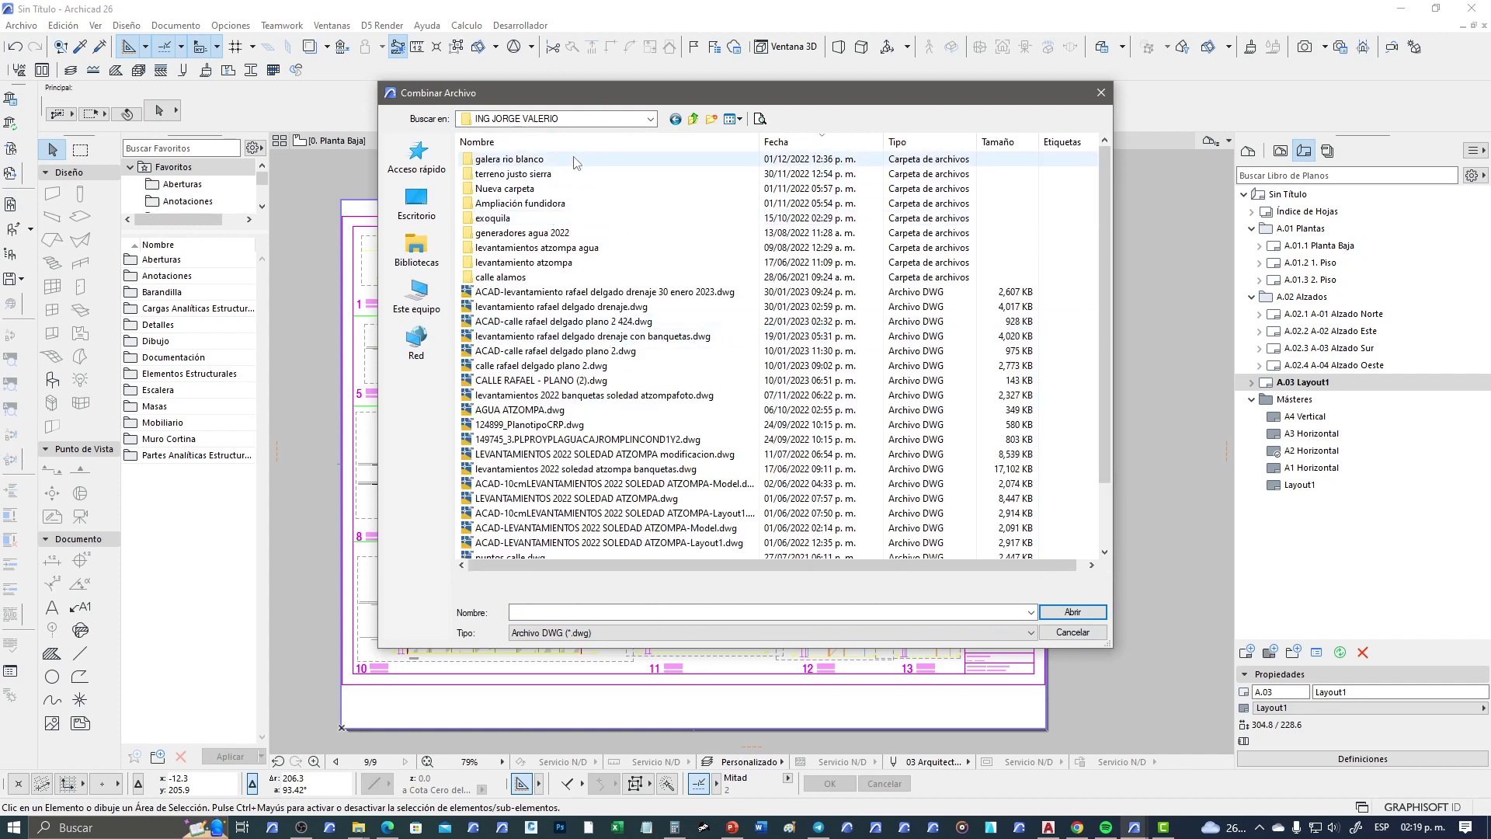
double_click(575, 160)
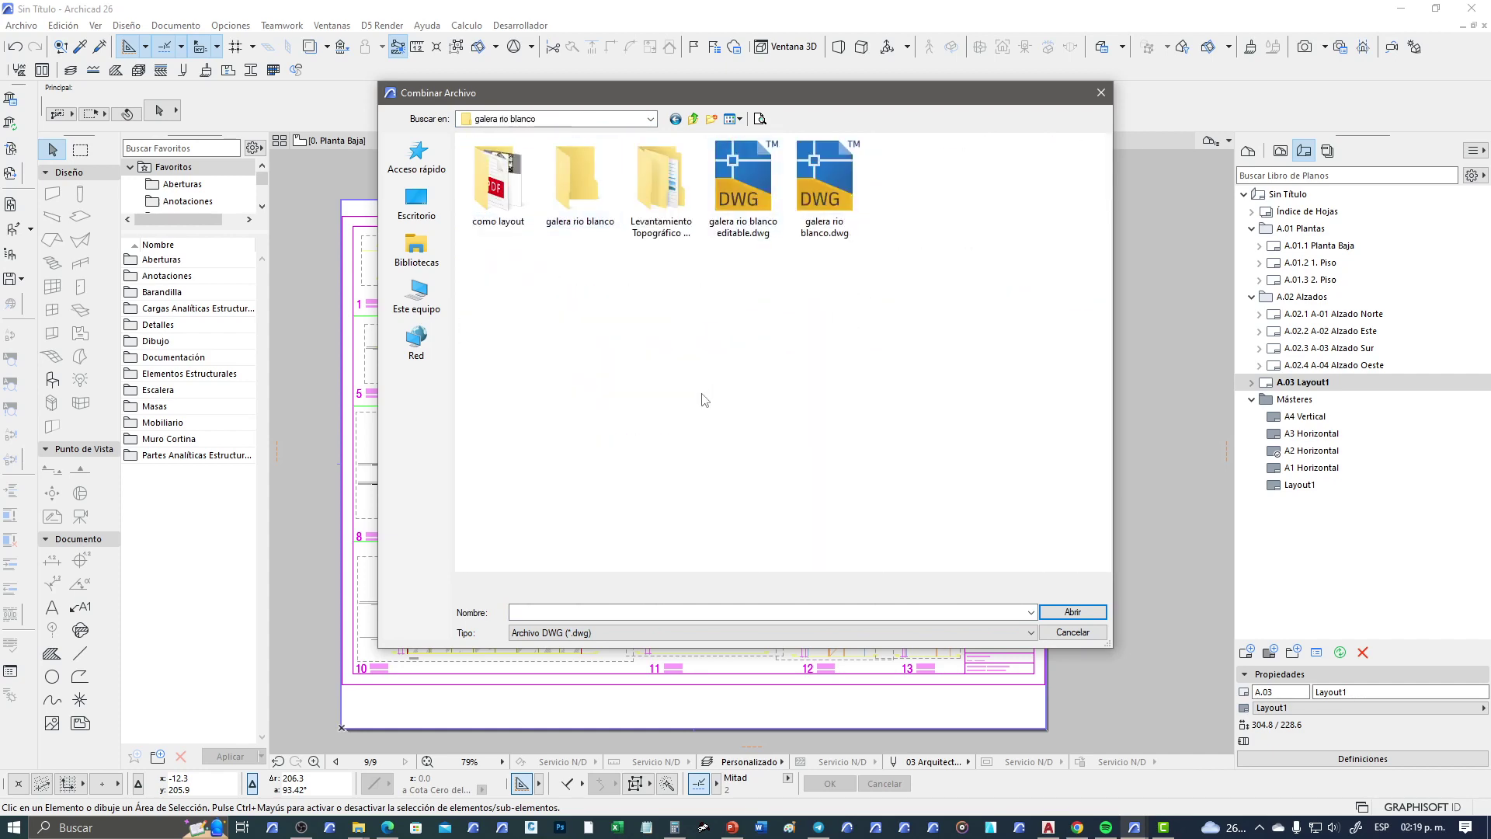
Step: Show file details, check the survey subfolders, then open galera rio blanco editable.dwg for merging
right_click(530, 393)
left_click(741, 494)
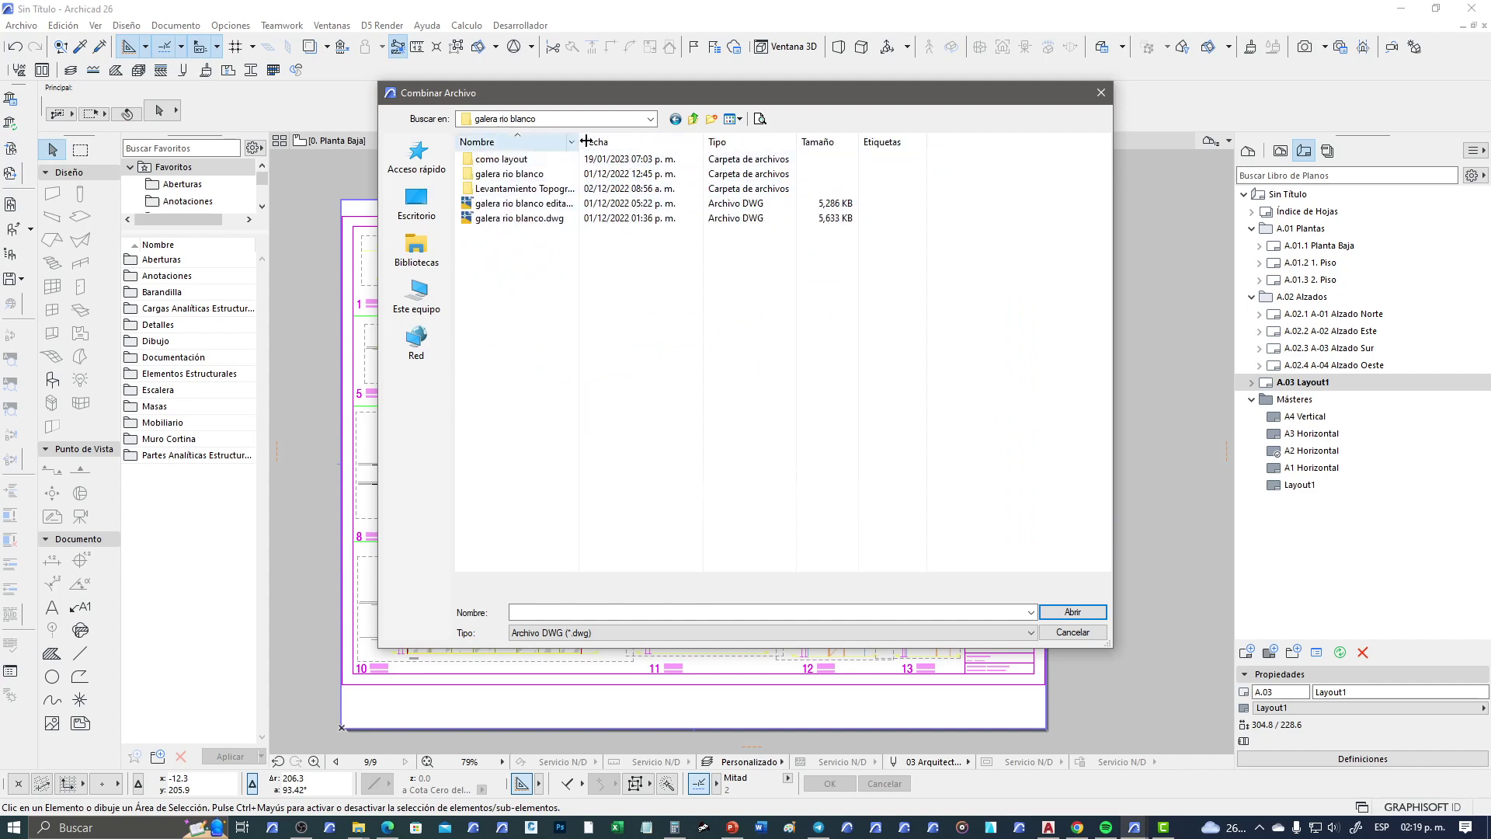
left_click_drag(586, 141, 701, 142)
double_click(590, 190)
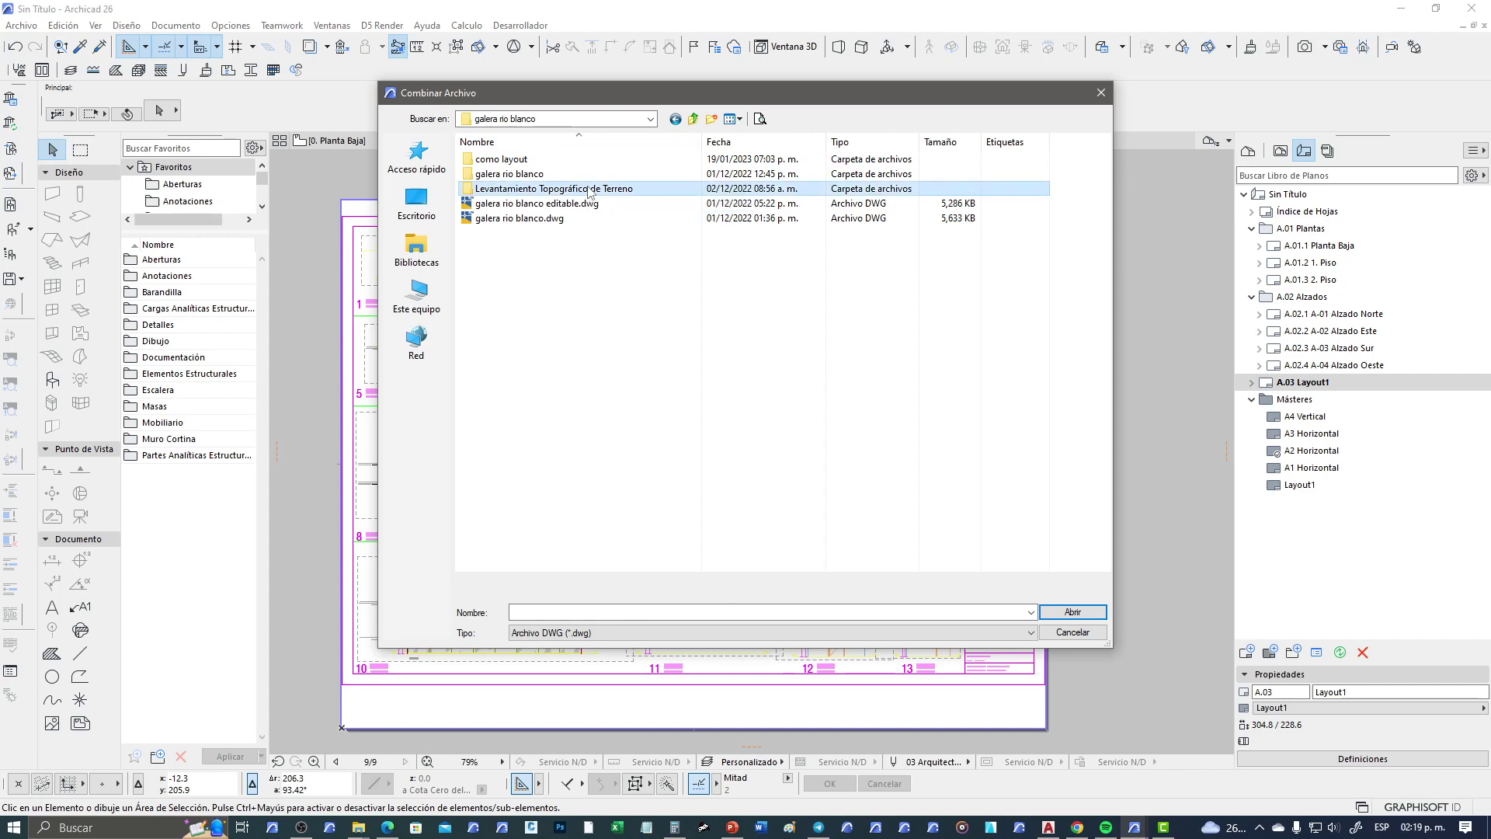
double_click(579, 160)
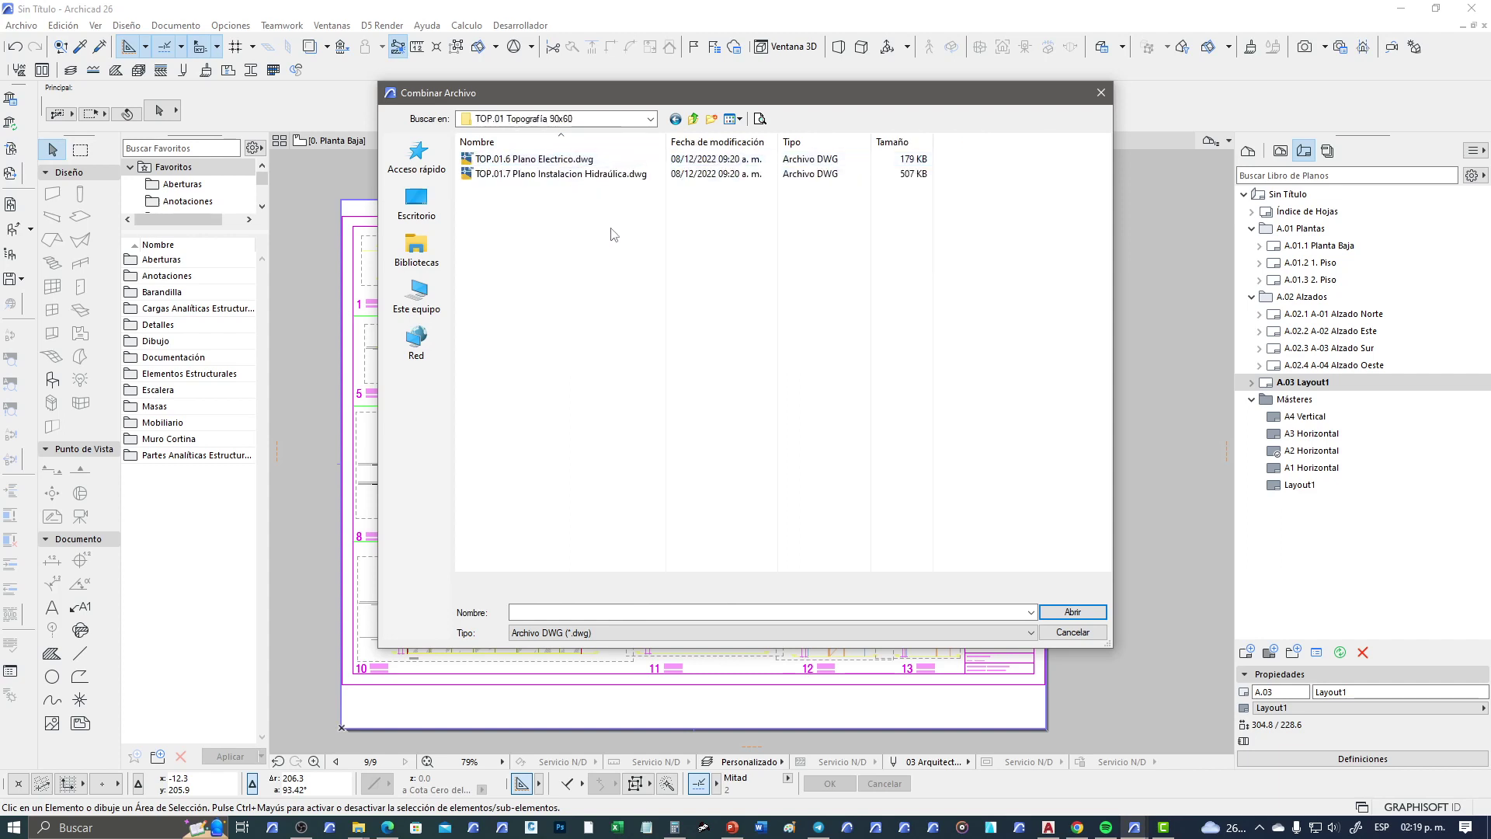
left_click(675, 122)
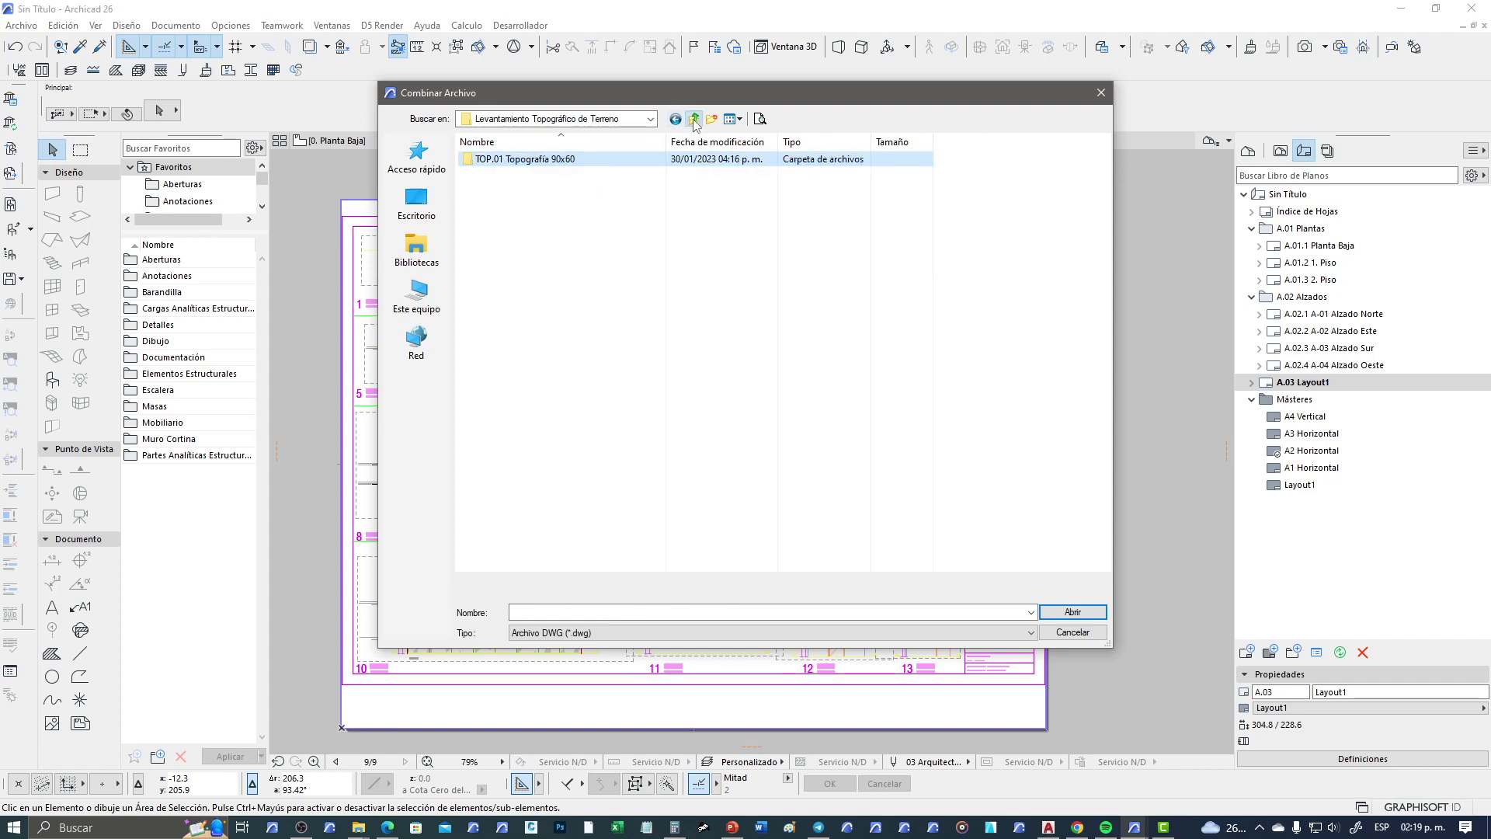
left_click(693, 119)
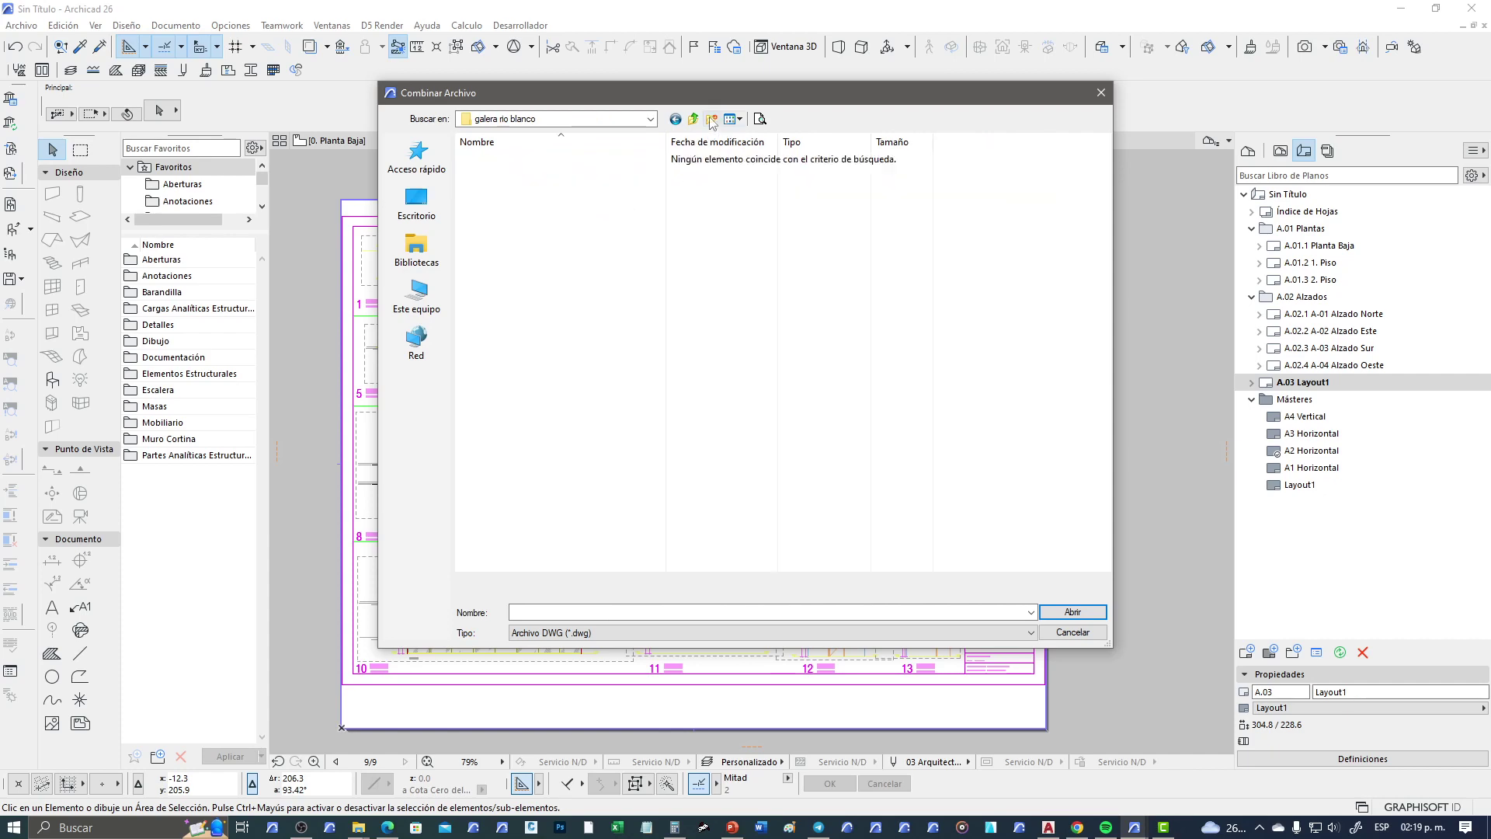
left_click(587, 205)
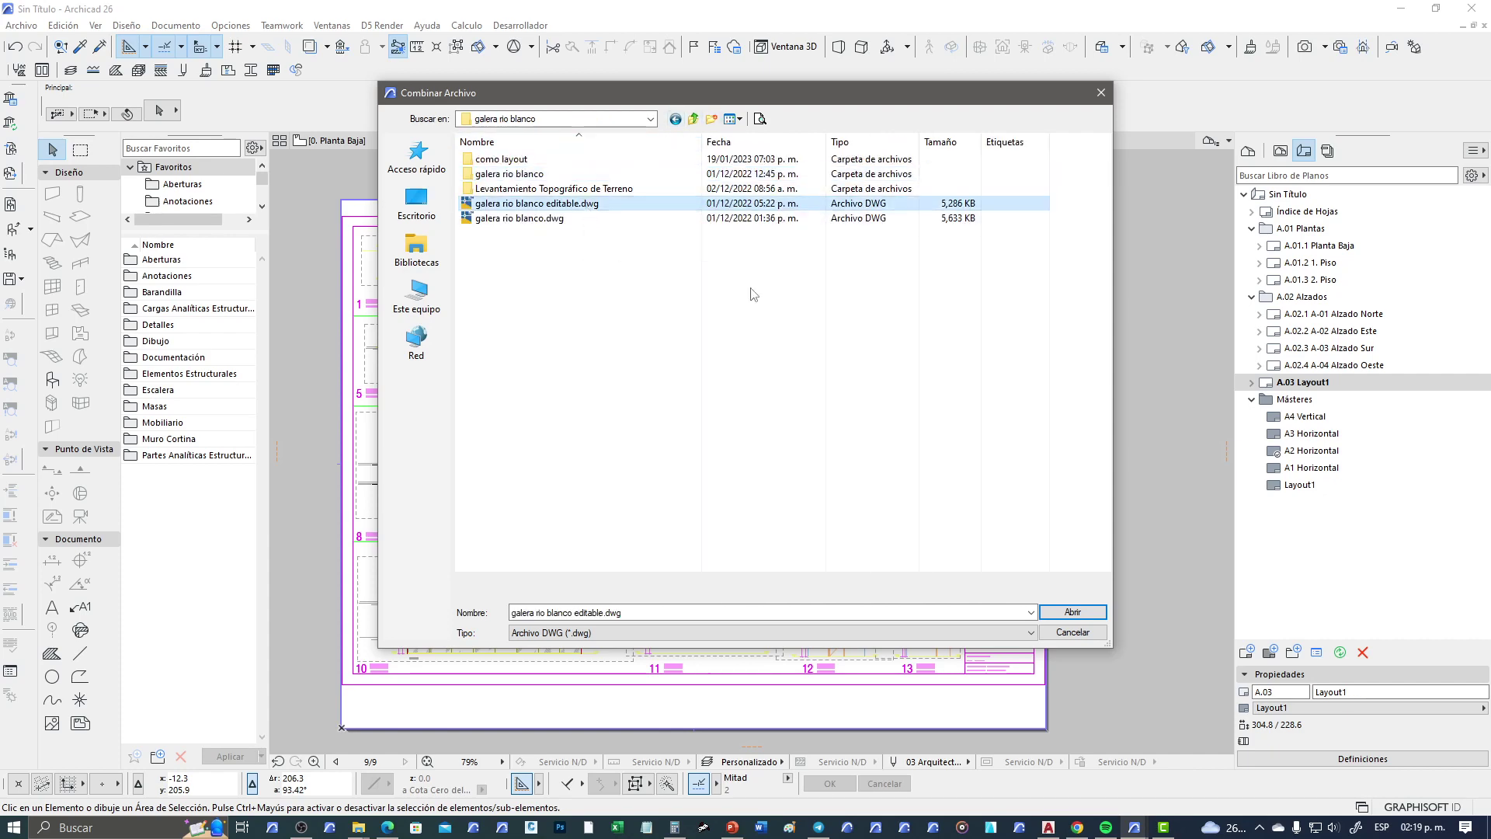
left_click(1070, 613)
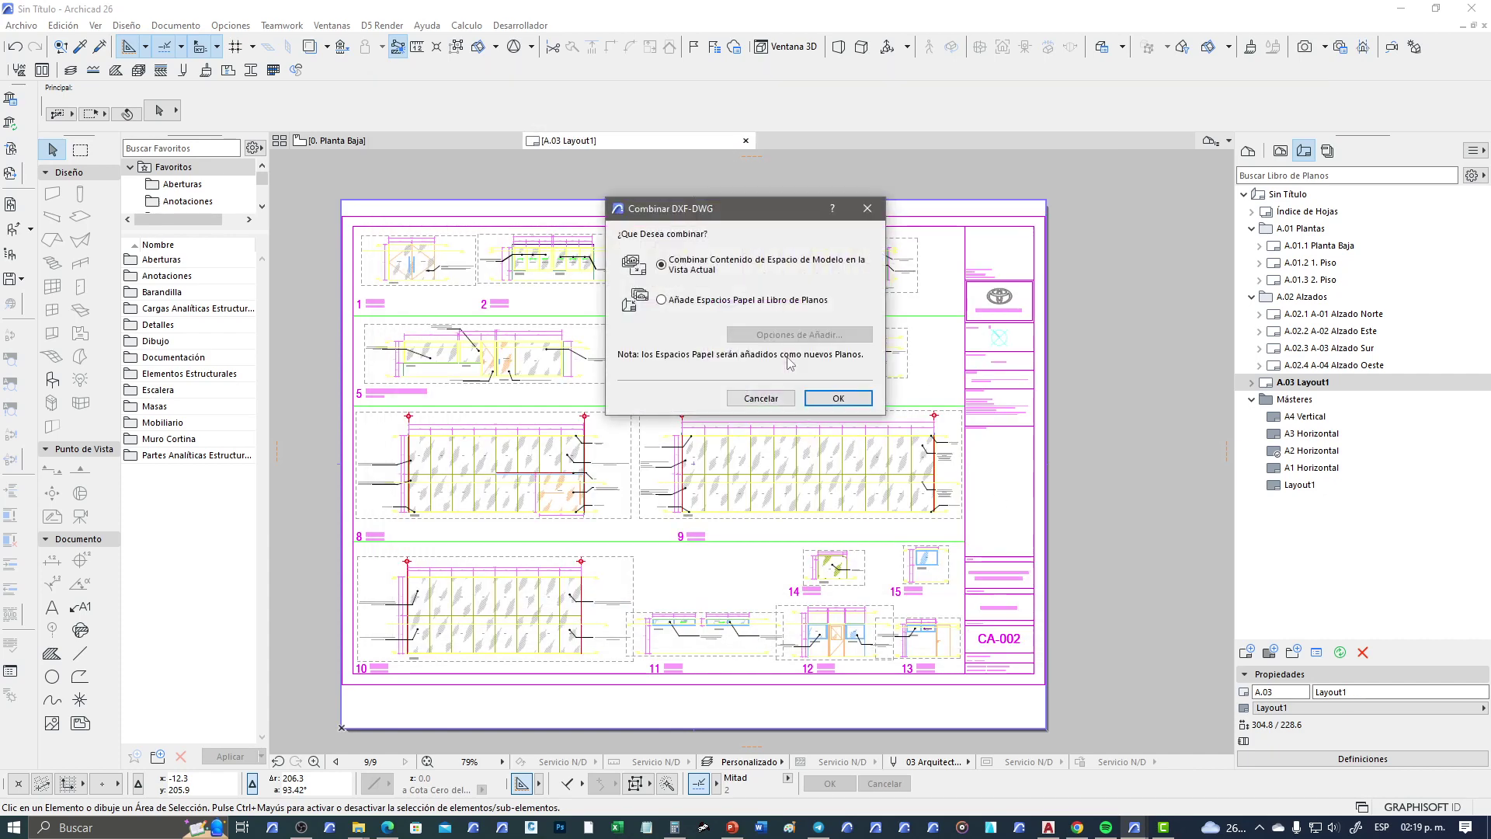
Step: Merge the DWG by adding its paper spaces to the Layout Book as new layouts
left_click(706, 308)
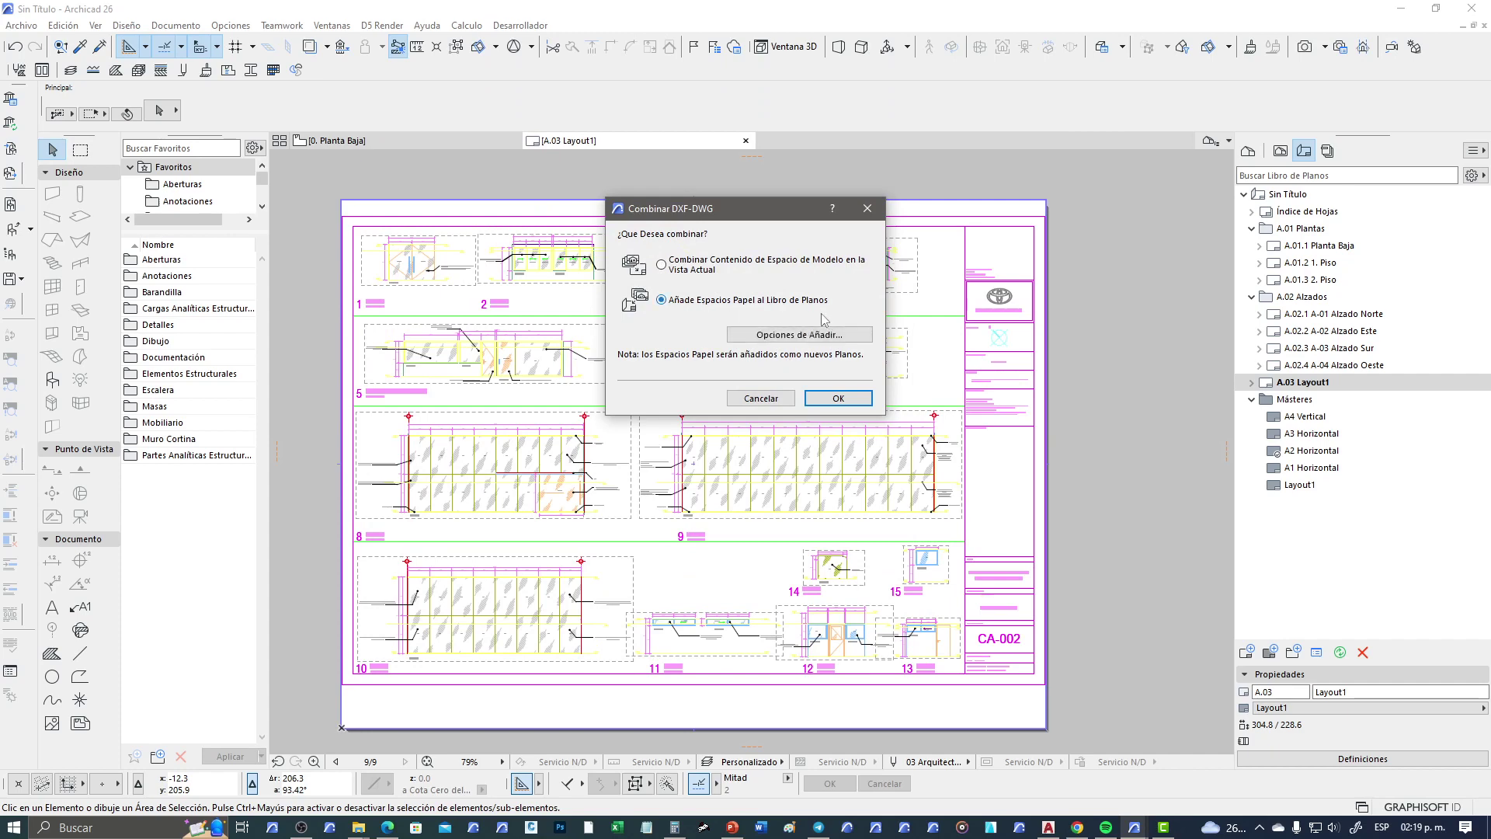
left_click(852, 397)
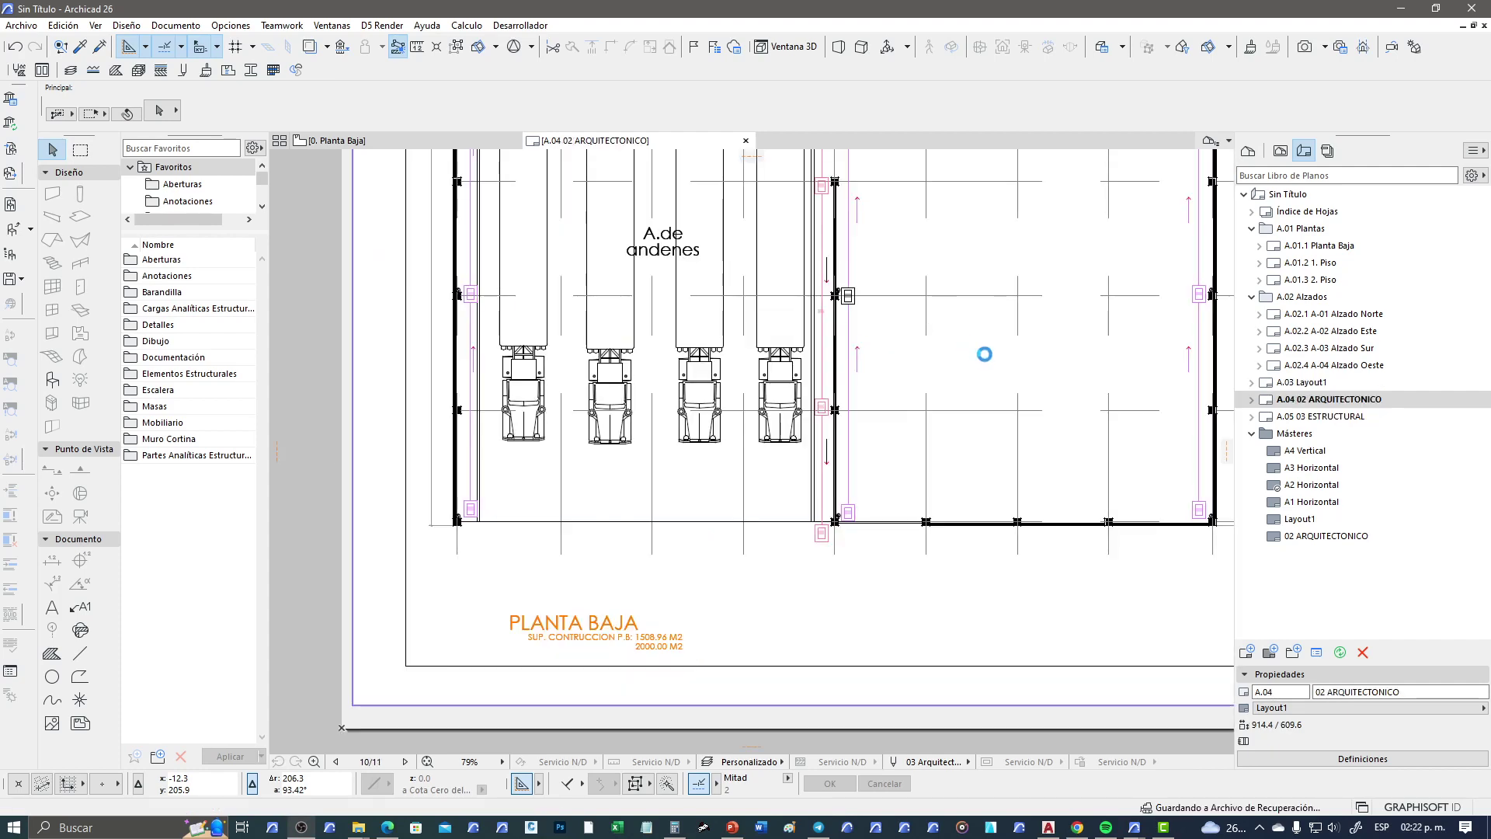
Step: Inspect the A.04 layout's imported plan, selecting all its drawings then clearing the selection
middle_click_drag(984, 353, 843, 415)
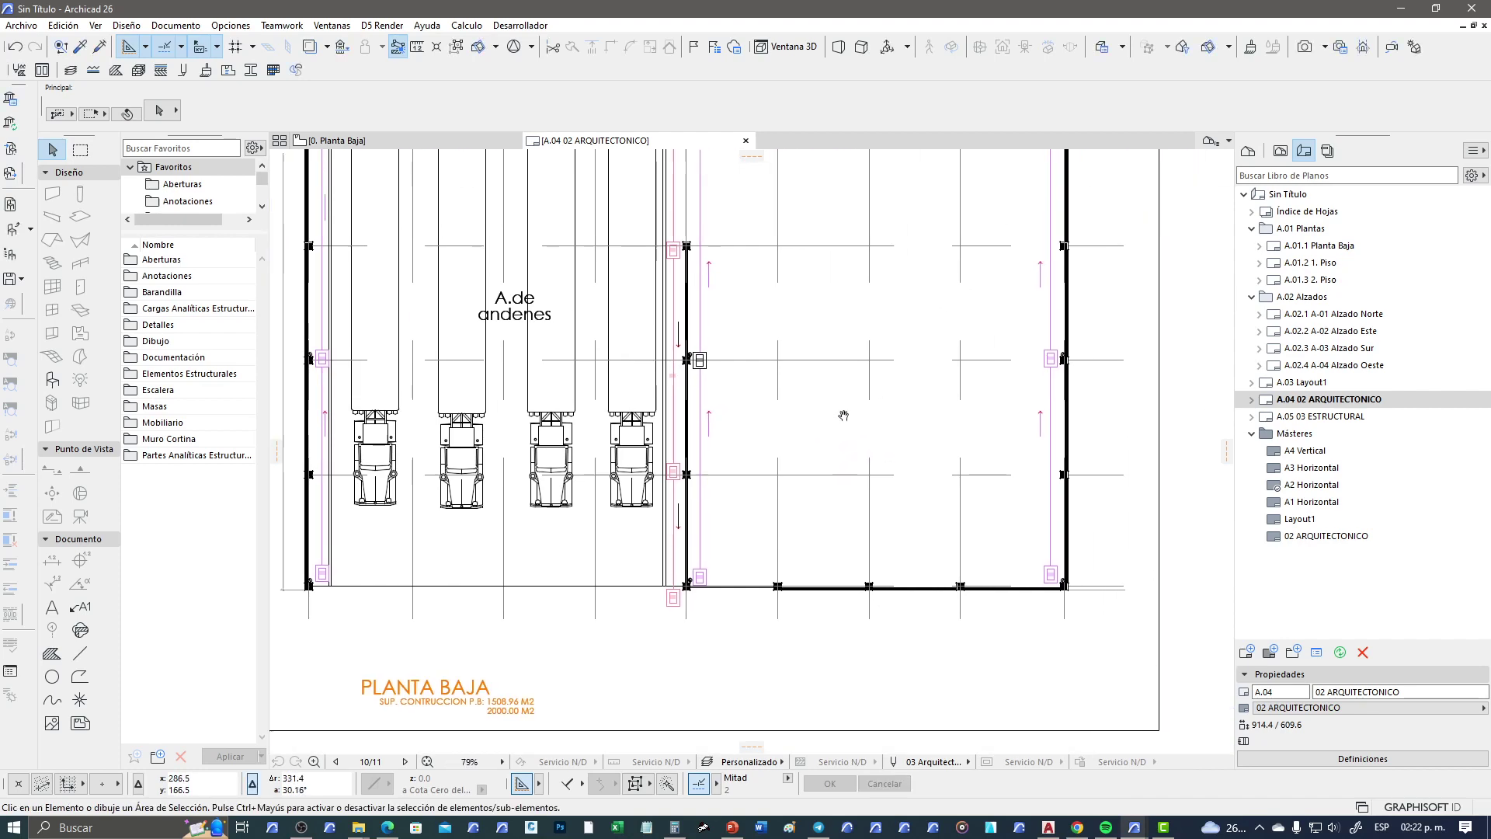
scroll(843, 416, "down", 2)
scroll(854, 412, "down", 4)
scroll(870, 410, "down", 2)
scroll(879, 408, "up", 1)
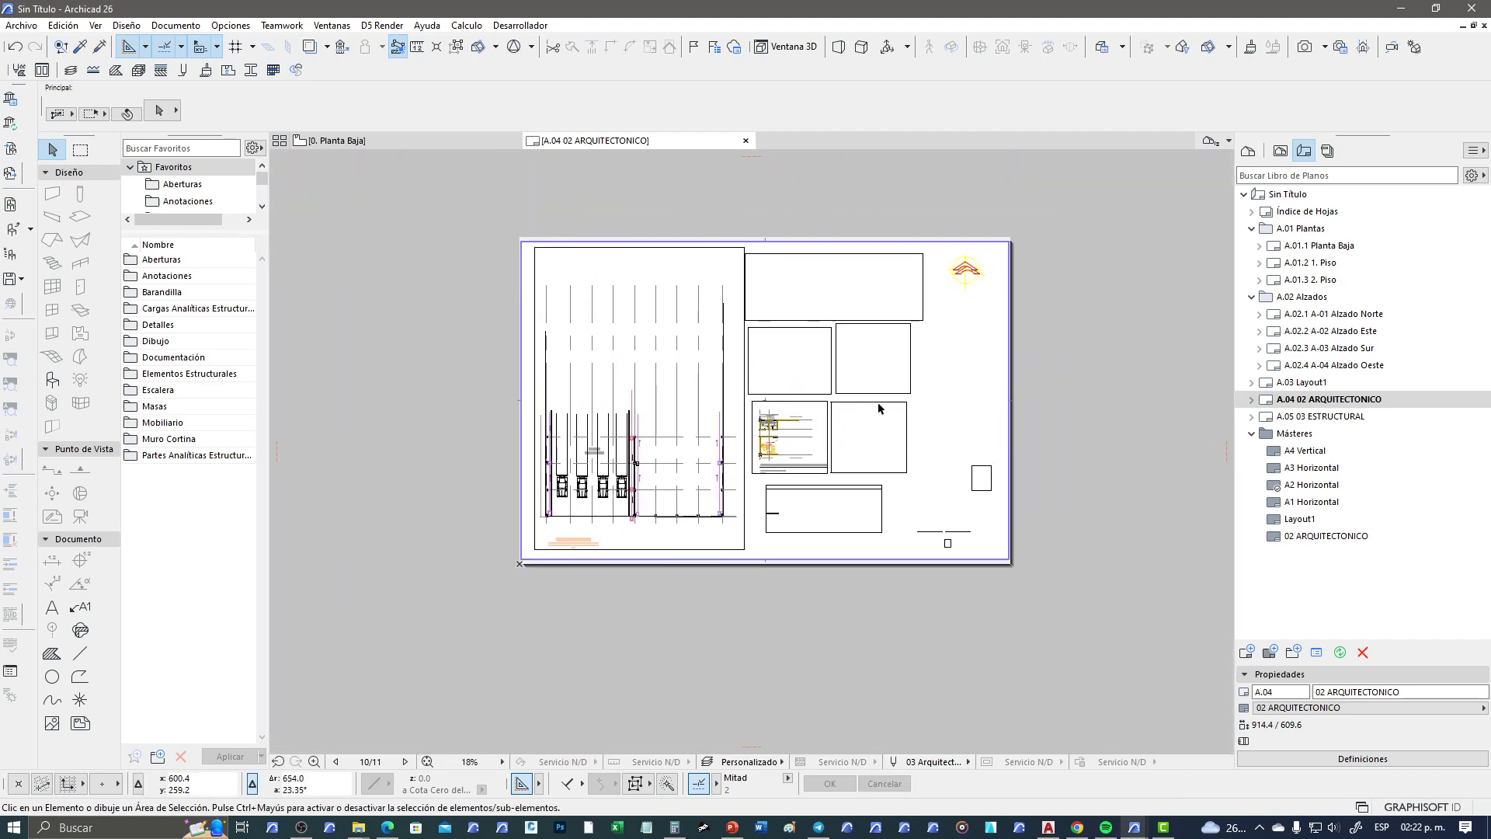
scroll(807, 369, "up", 1)
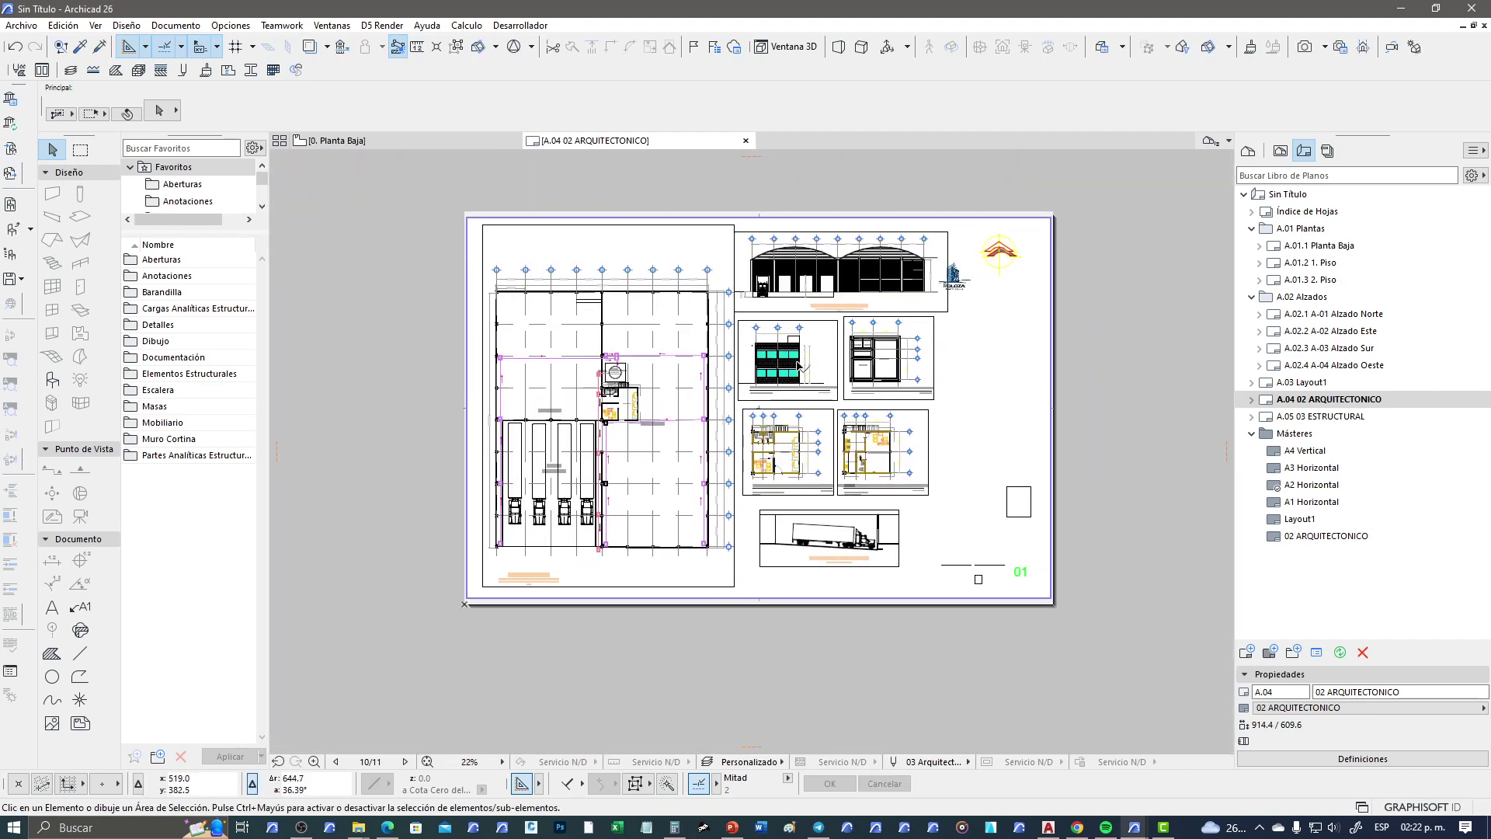
scroll(800, 365, "up", 1)
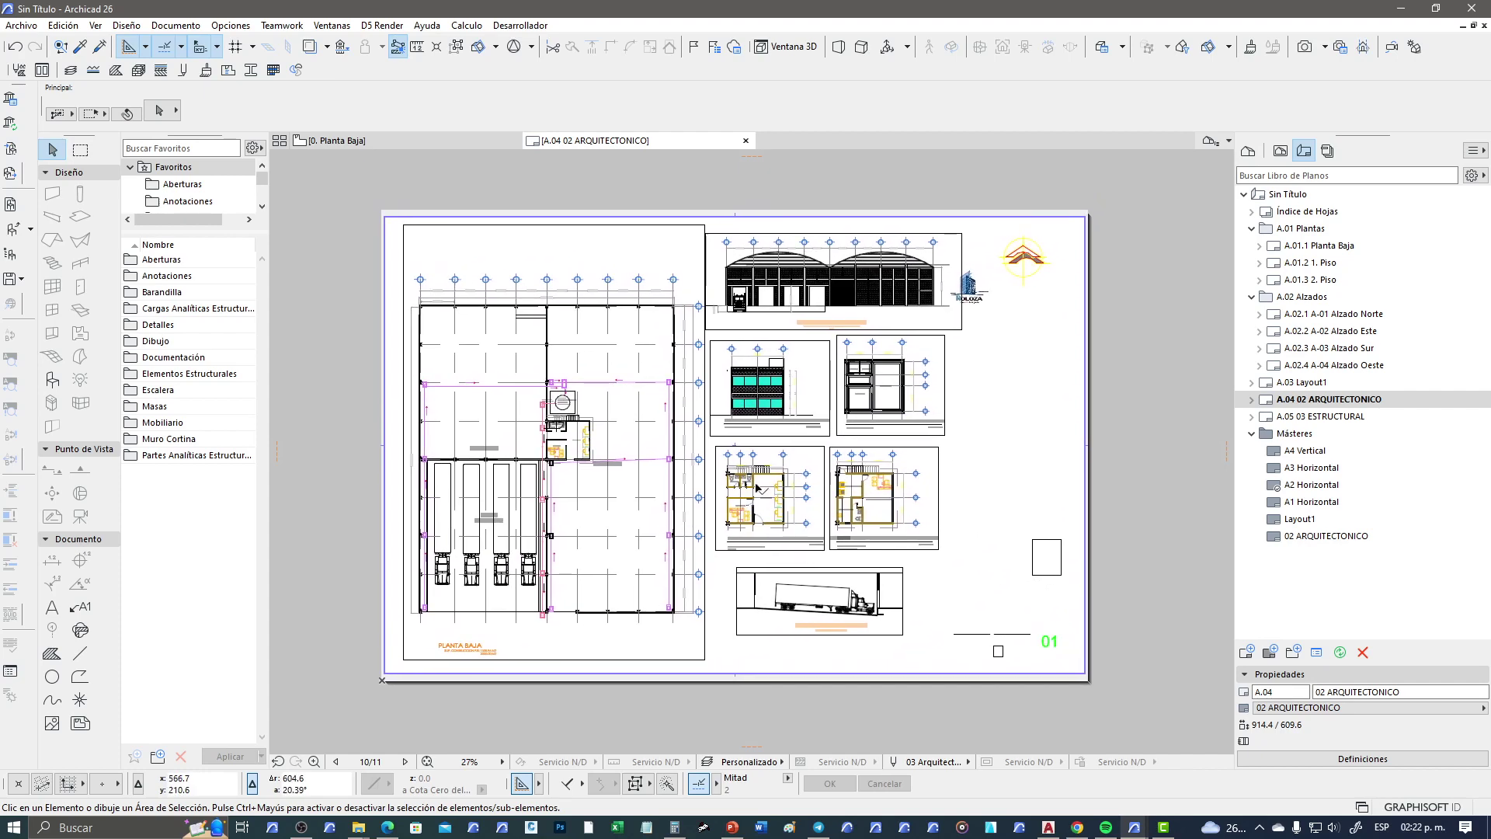
left_click(338, 231)
left_click(1162, 709)
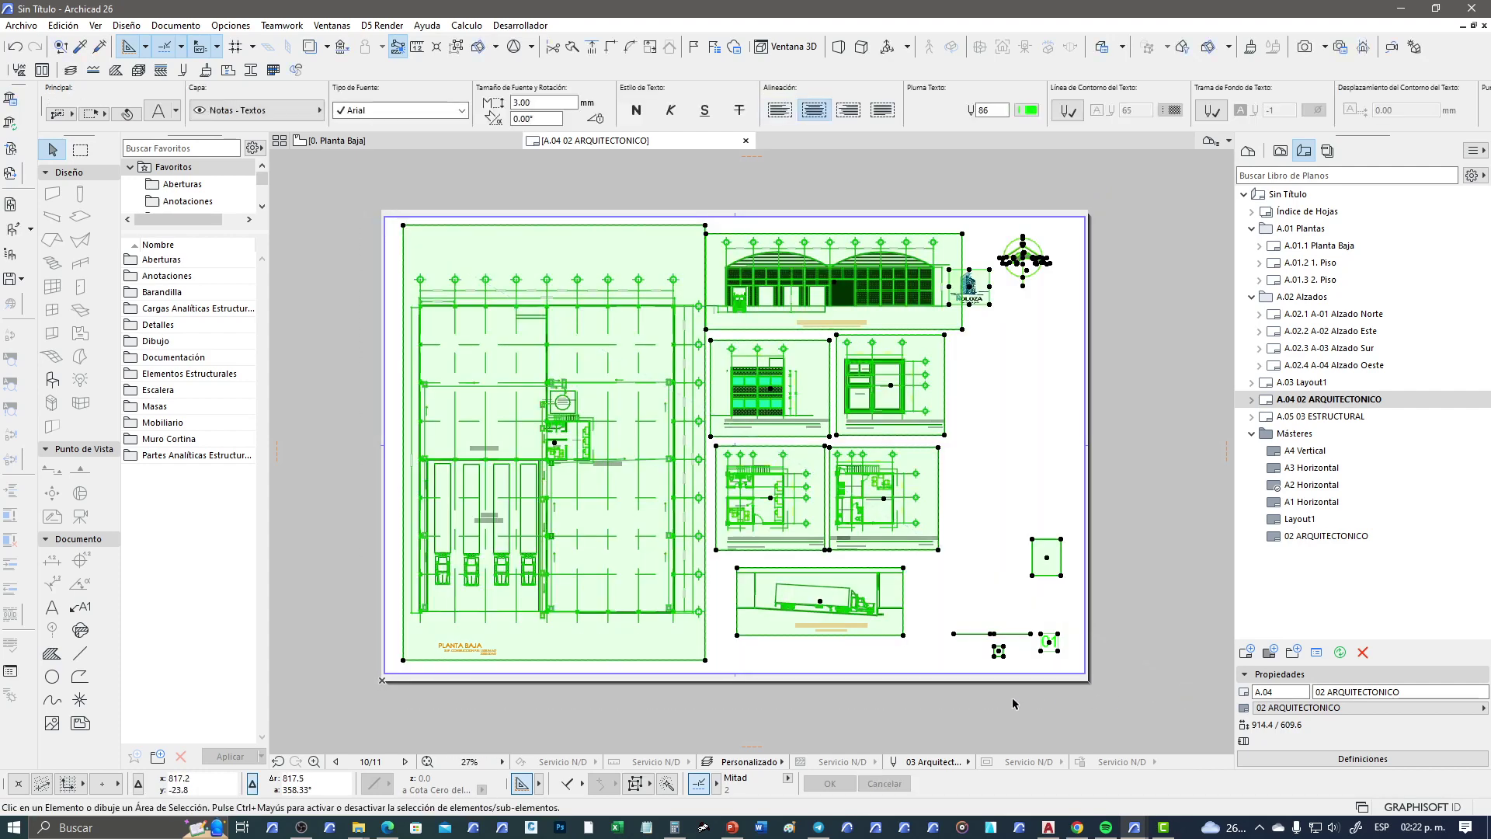
left_click(1012, 696)
Step: Open the A.05 03 ESTRUCTURAL layout, inspect its right-side elements, and list layer combinations
double_click(1313, 416)
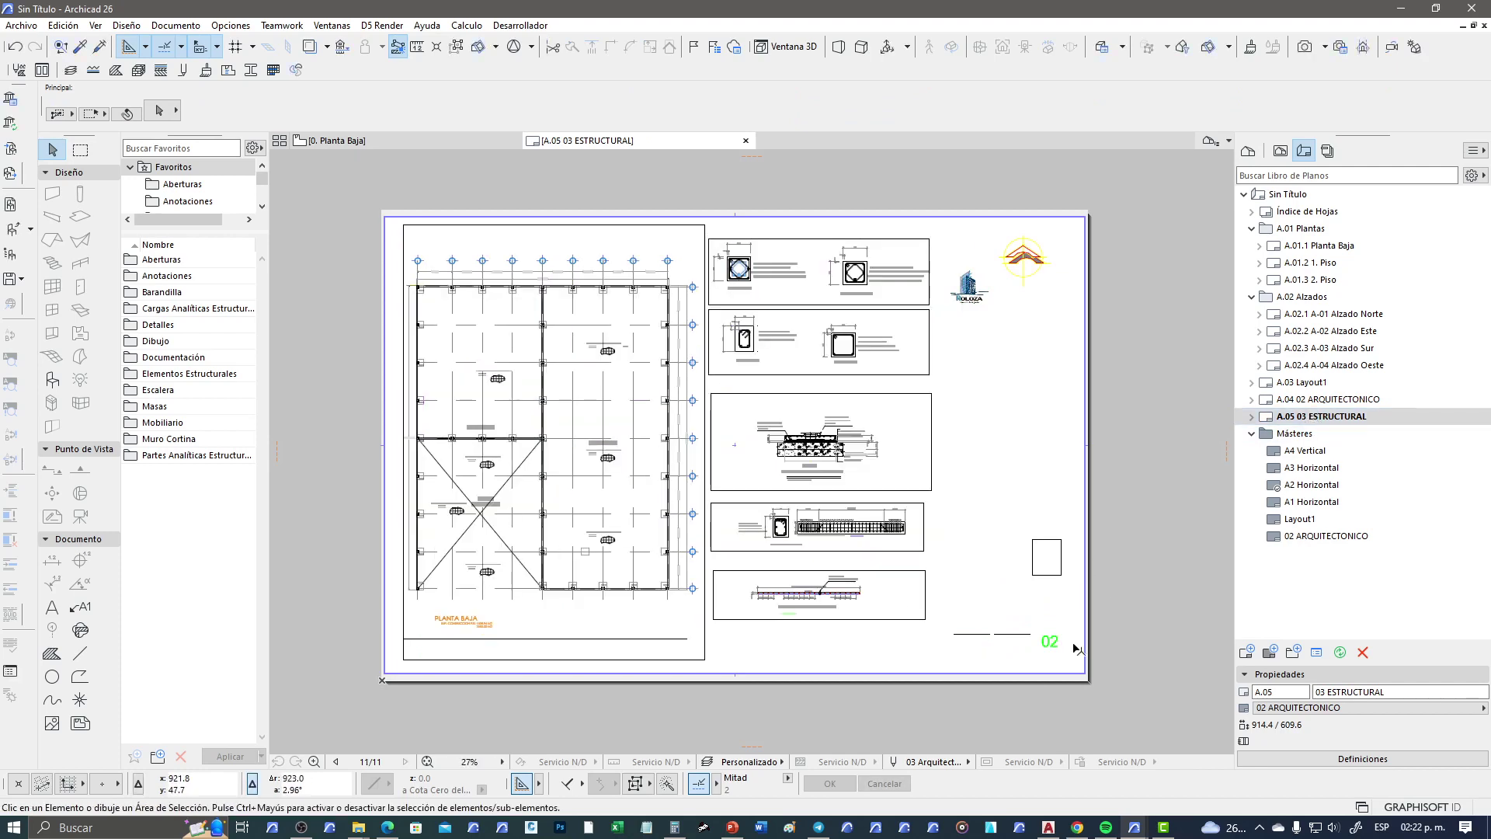
scroll(1055, 310, "up", 3)
scroll(1056, 310, "up", 1)
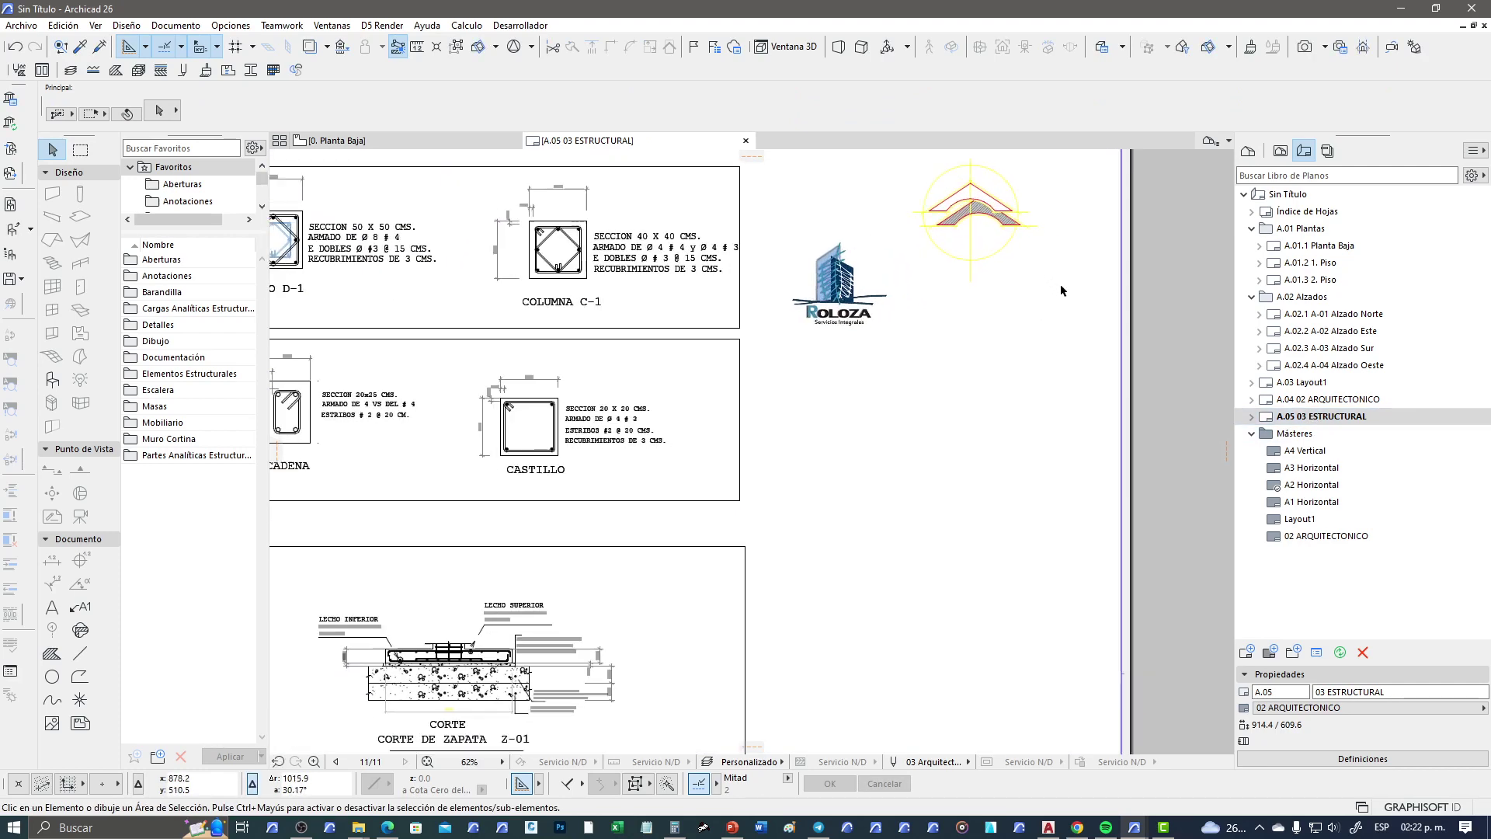
scroll(1036, 325, "down", 4)
scroll(1008, 391, "down", 1)
scroll(985, 496, "up", 4)
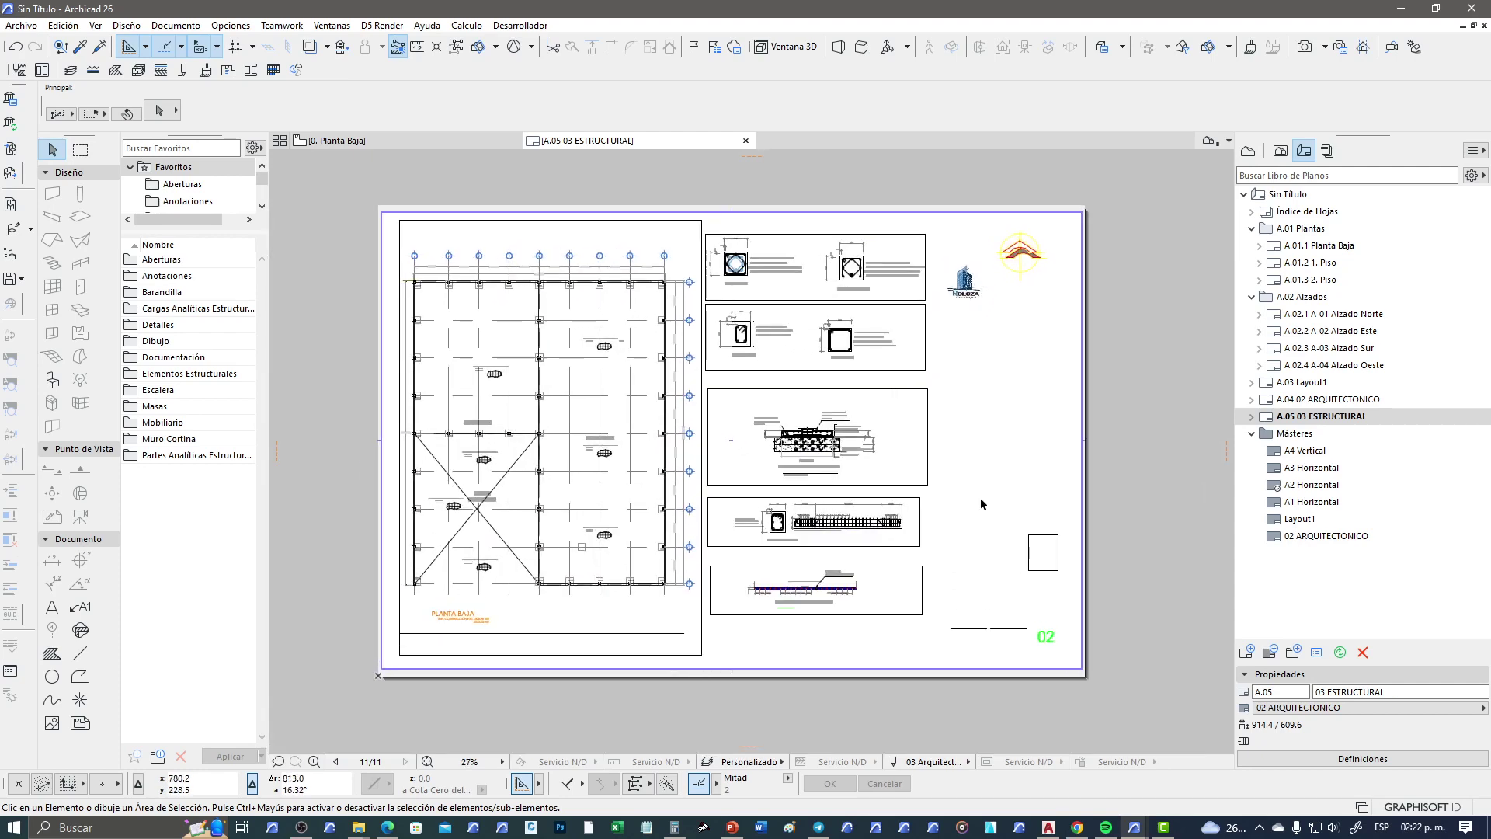
left_click(1123, 180)
left_click(941, 688)
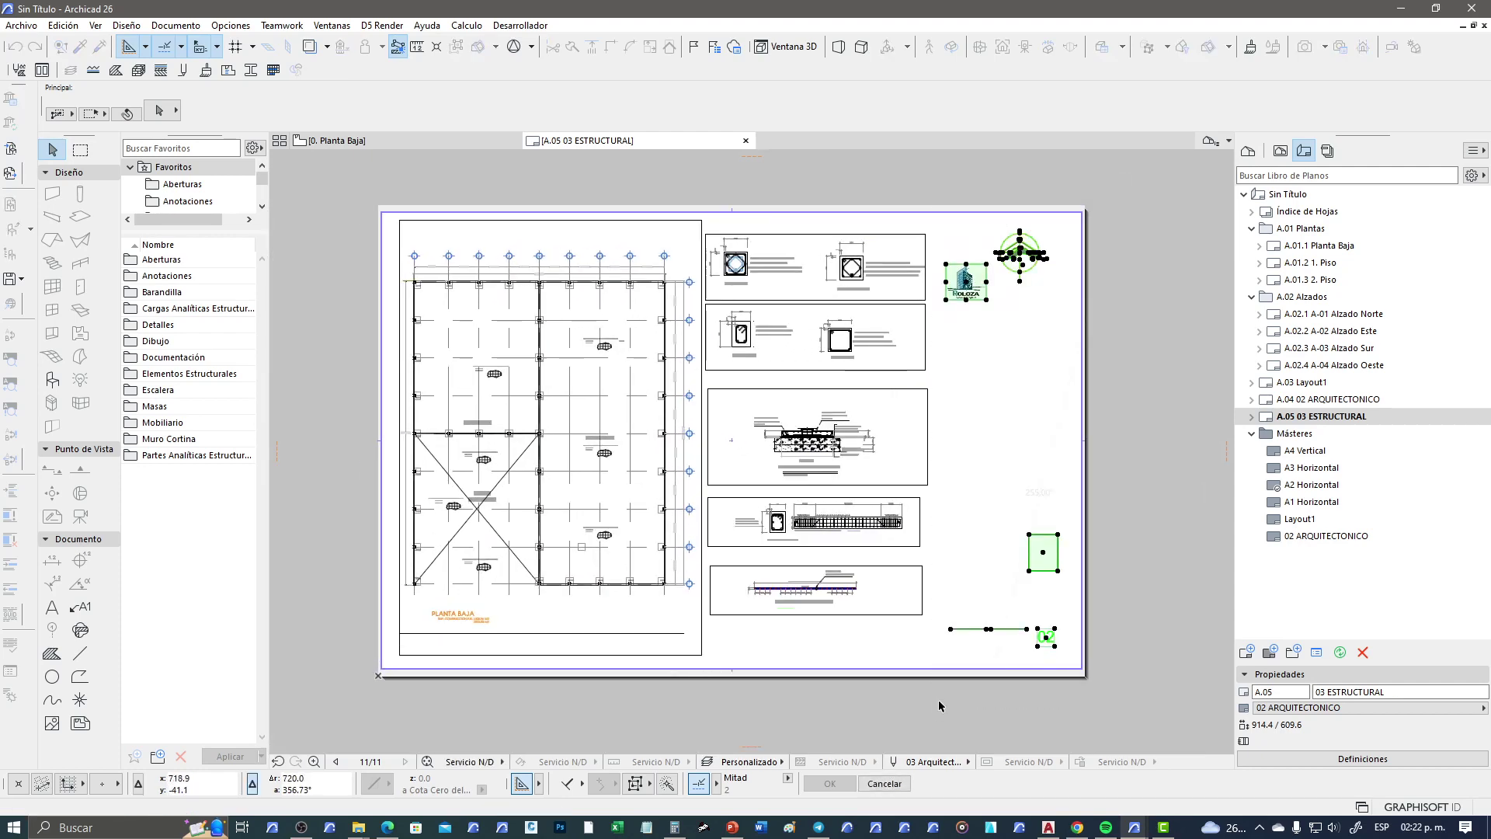
left_click(976, 737)
left_click(770, 764)
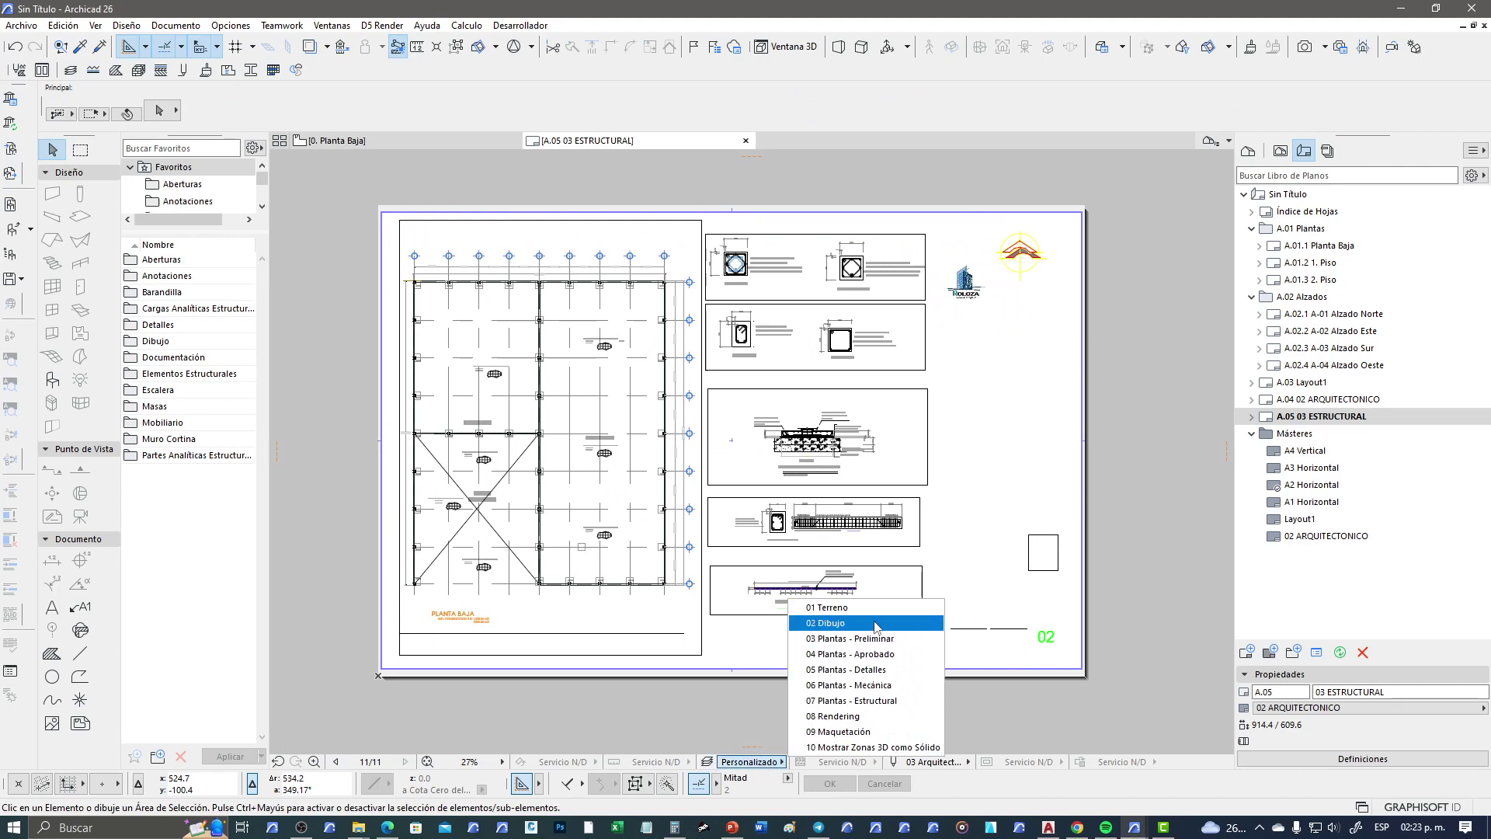
Step: Apply the 02 Dibujo combination and make all imported DWG layers from 13 downward visible
left_click(828, 623)
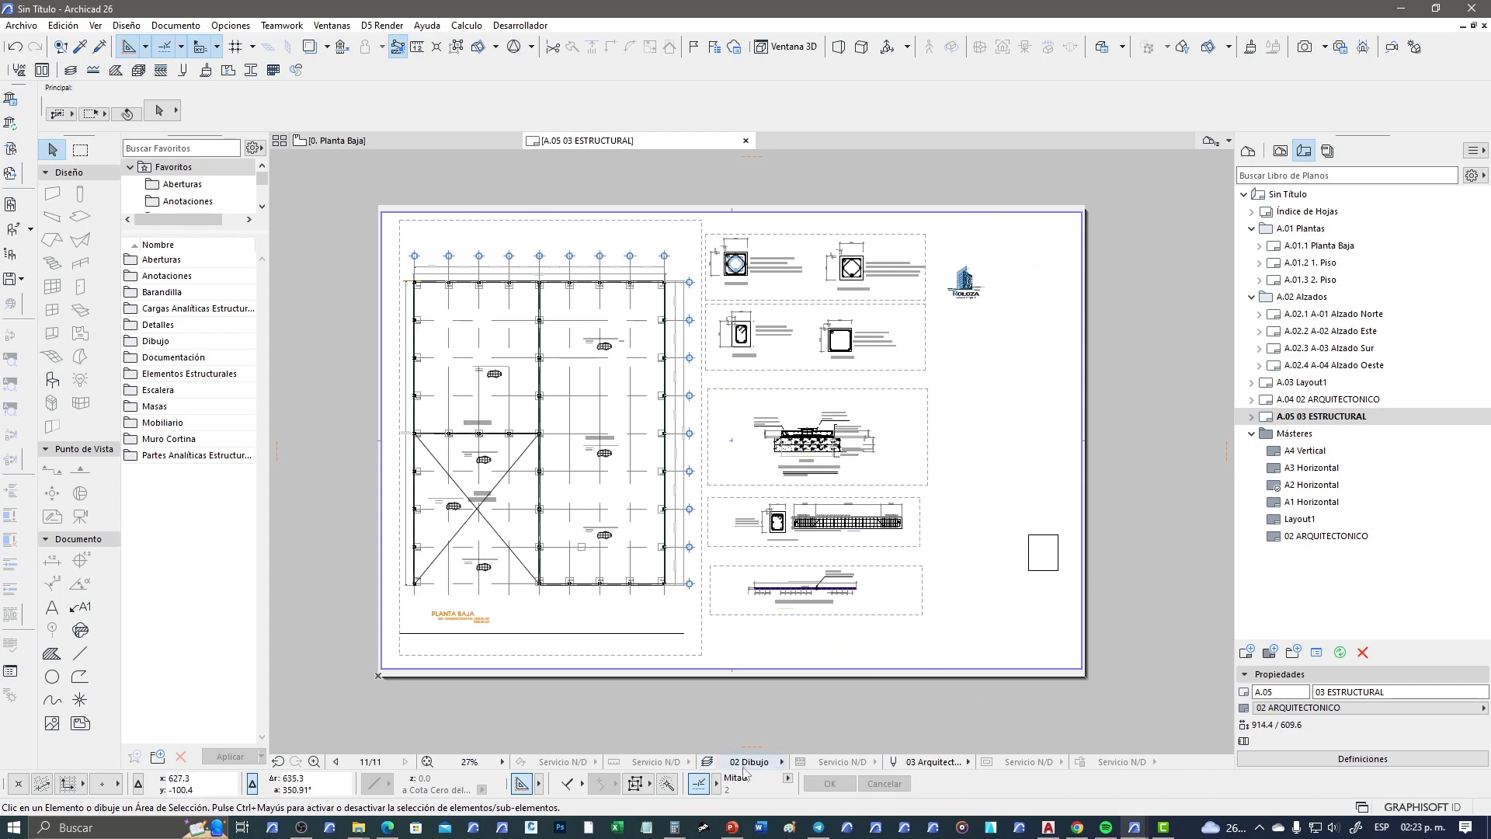
left_click(706, 766)
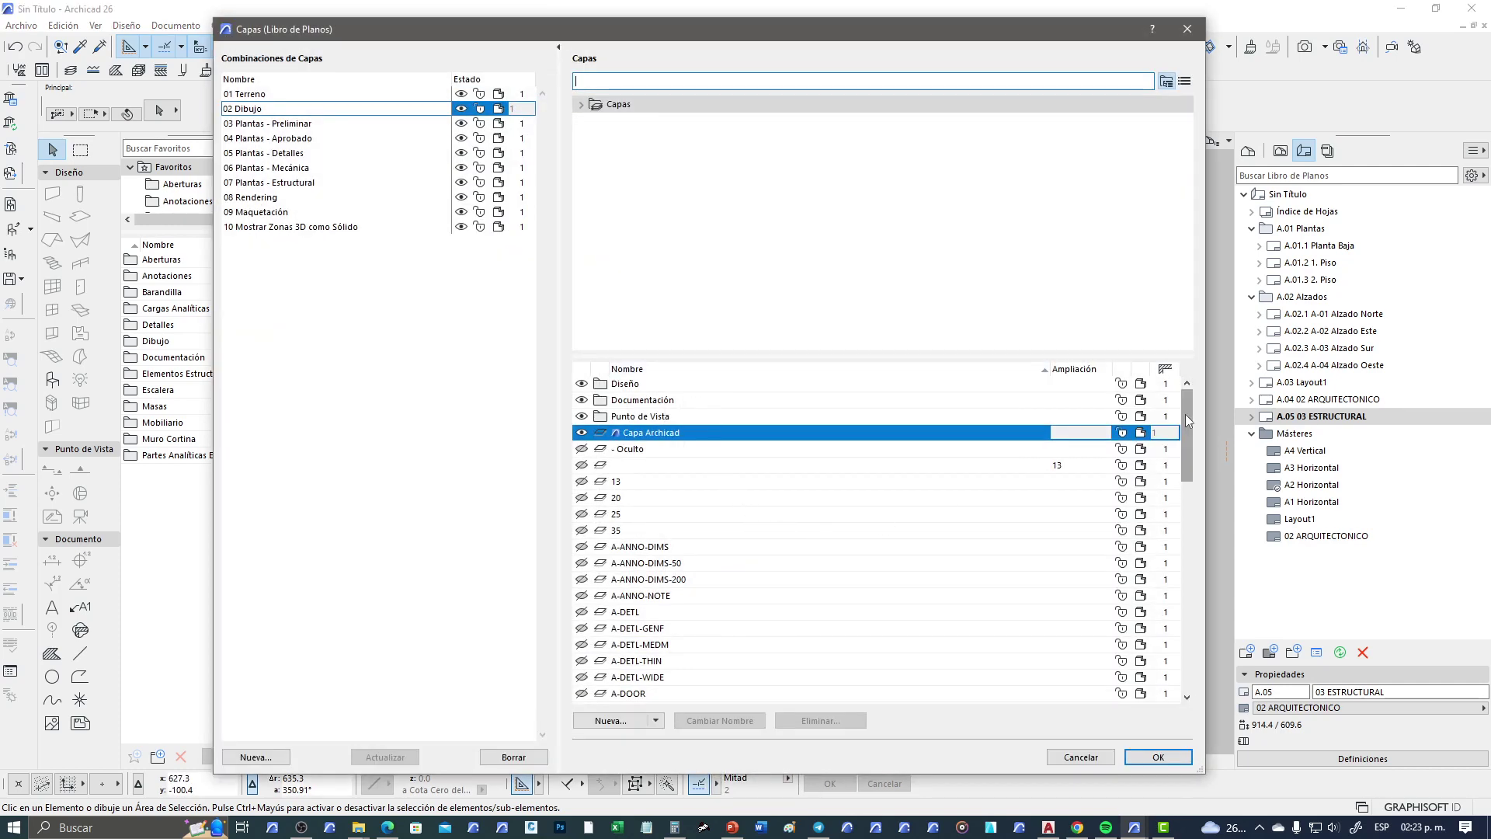
left_click_drag(1185, 413, 1167, 633)
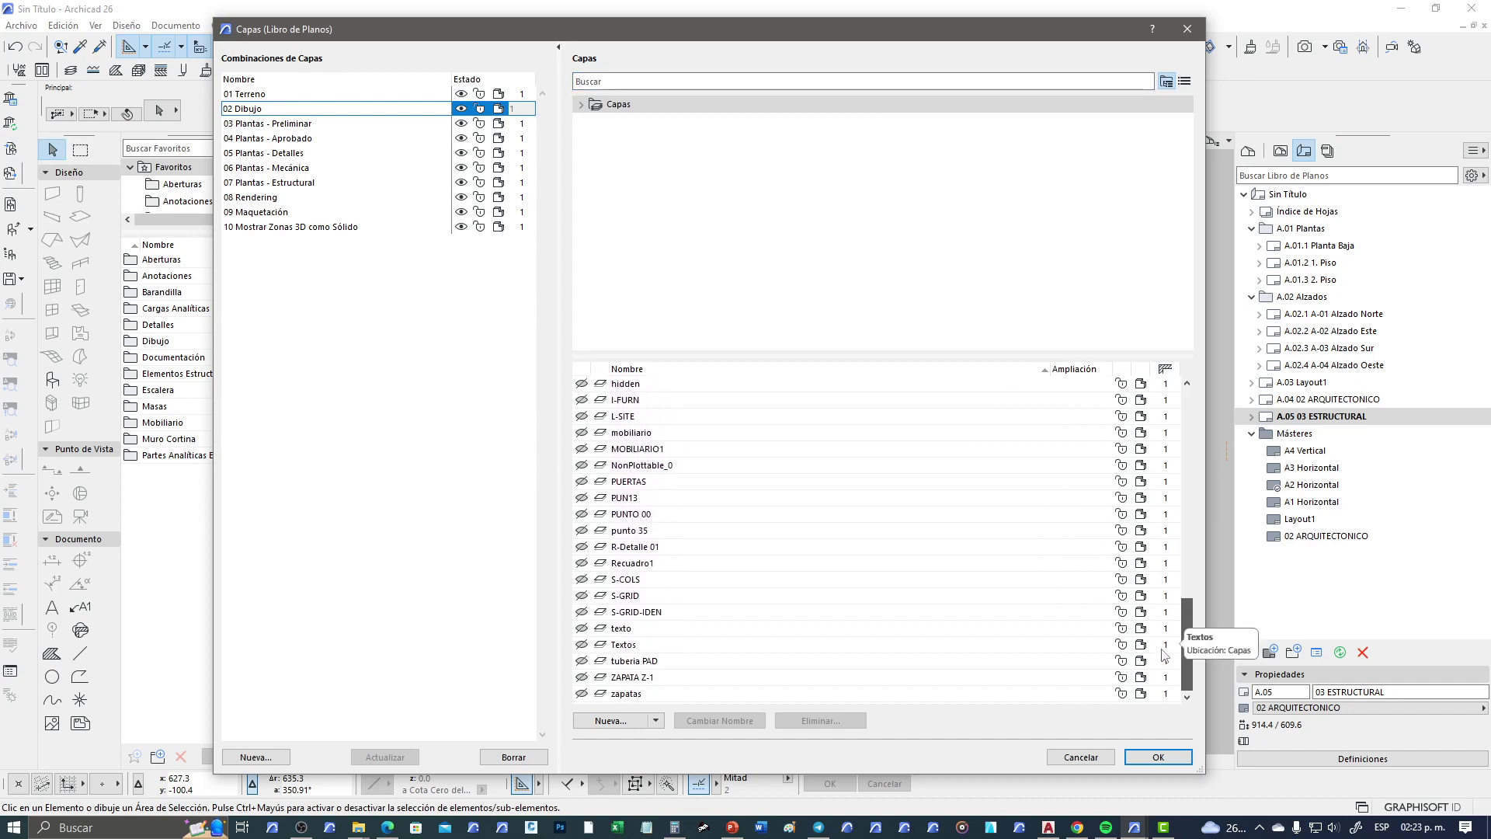
left_click(734, 693)
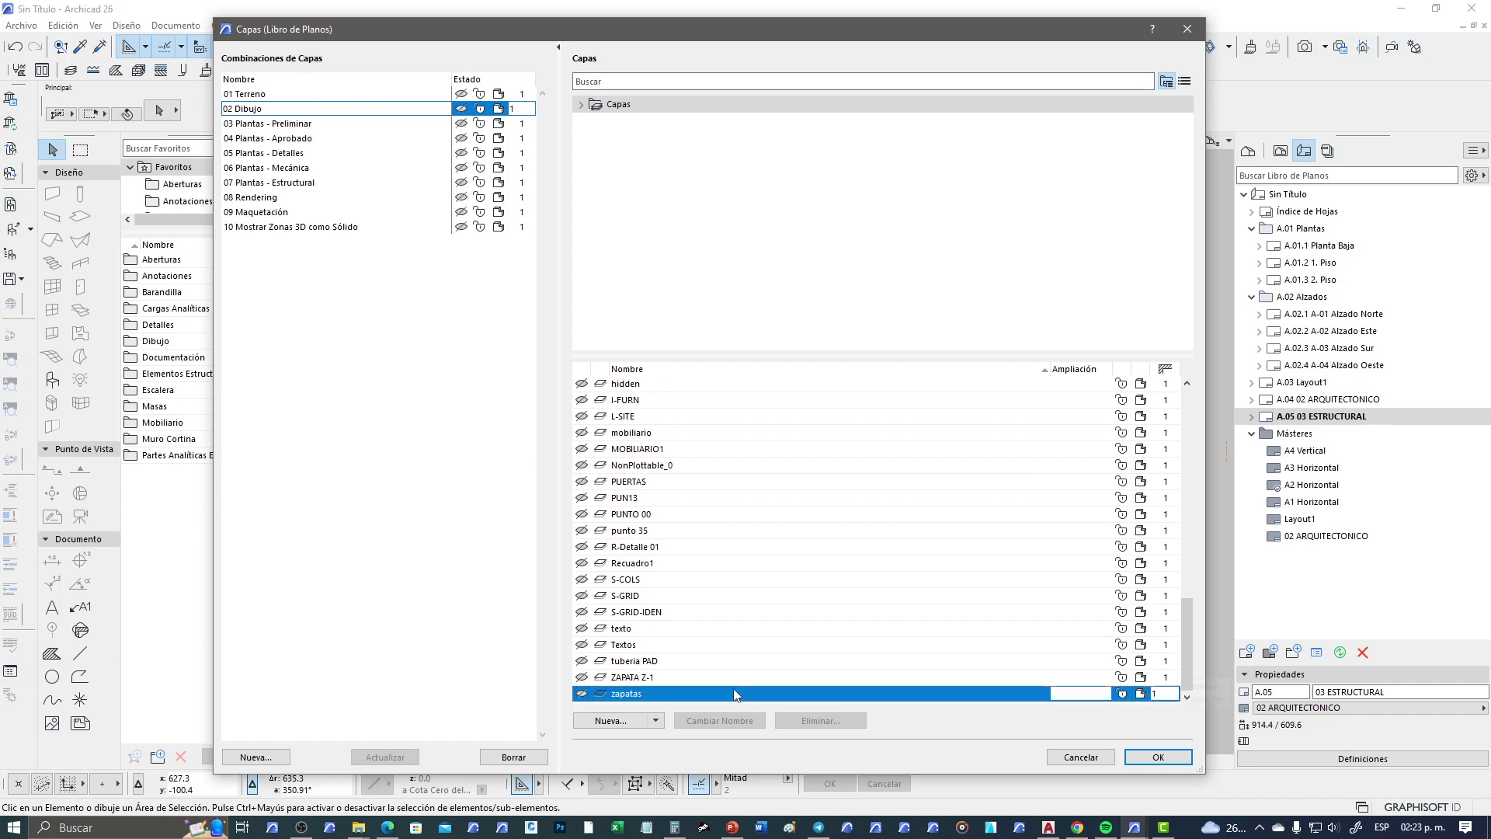
scroll(730, 668, "up", 3)
scroll(726, 644, "up", 3)
scroll(722, 621, "up", 3)
scroll(719, 596, "up", 3)
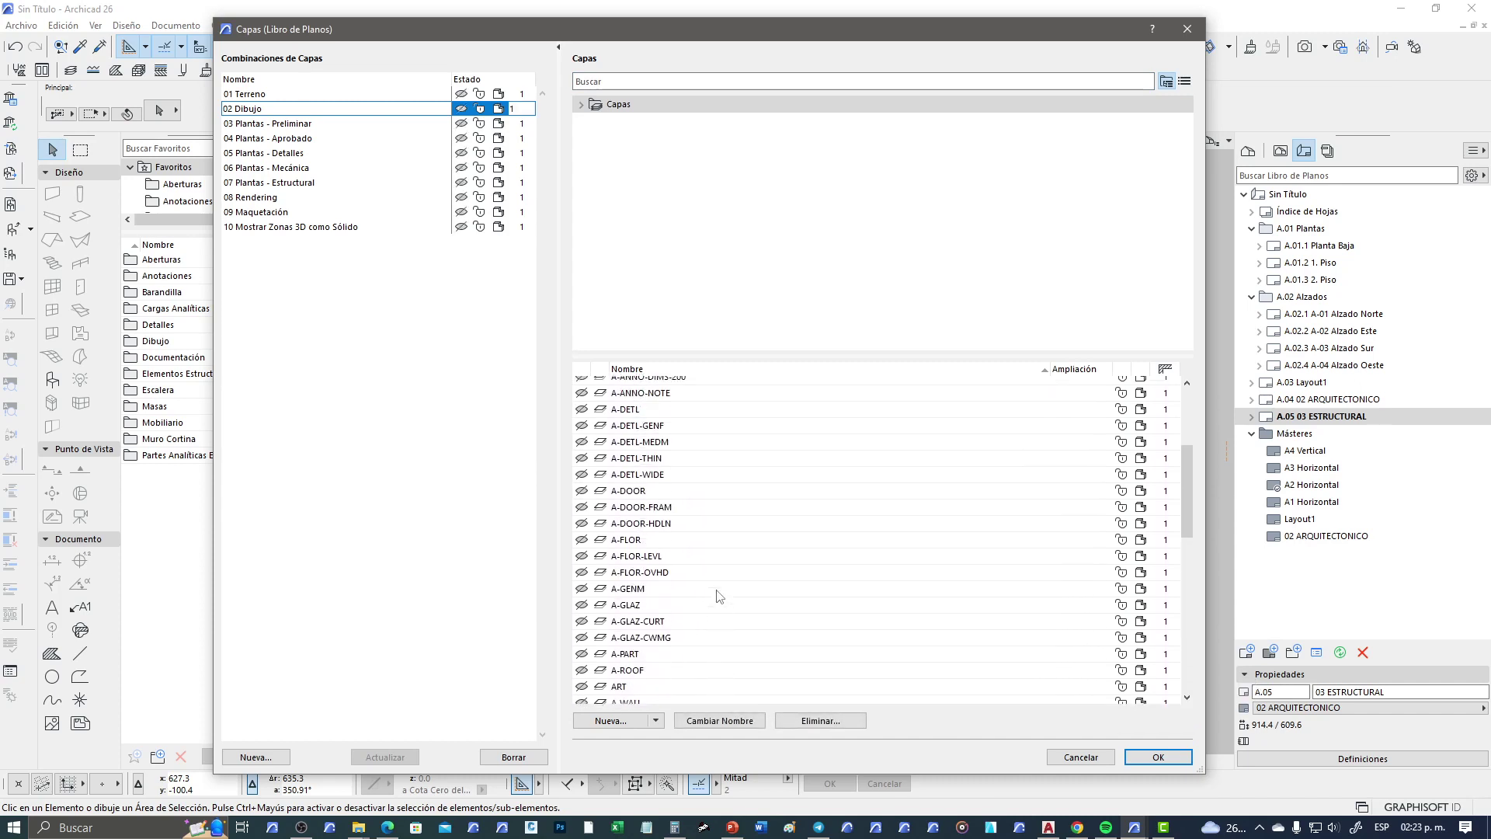
scroll(717, 594, "up", 2)
scroll(695, 535, "up", 2)
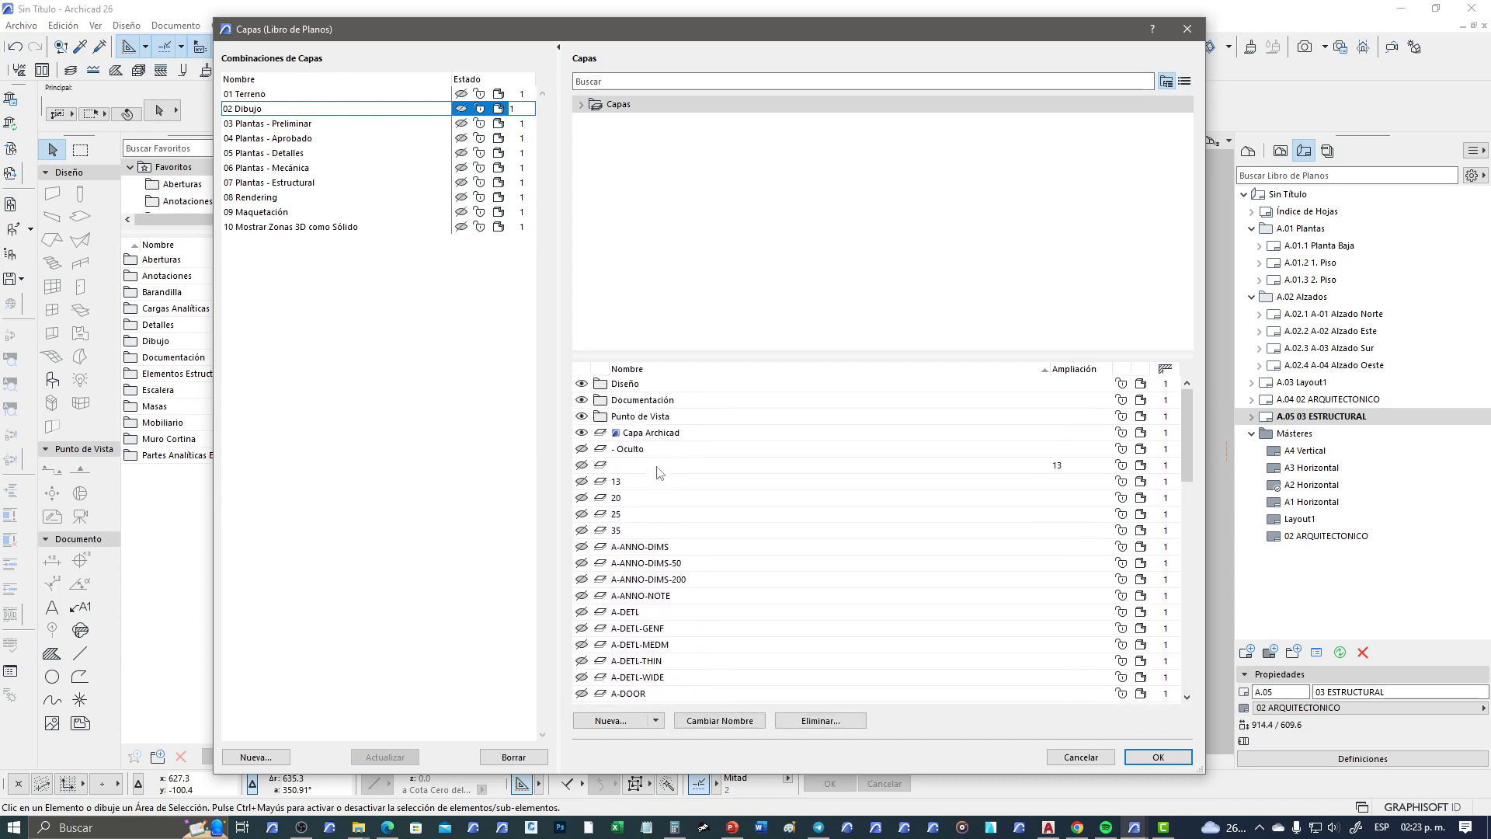
left_click(660, 465, "shift")
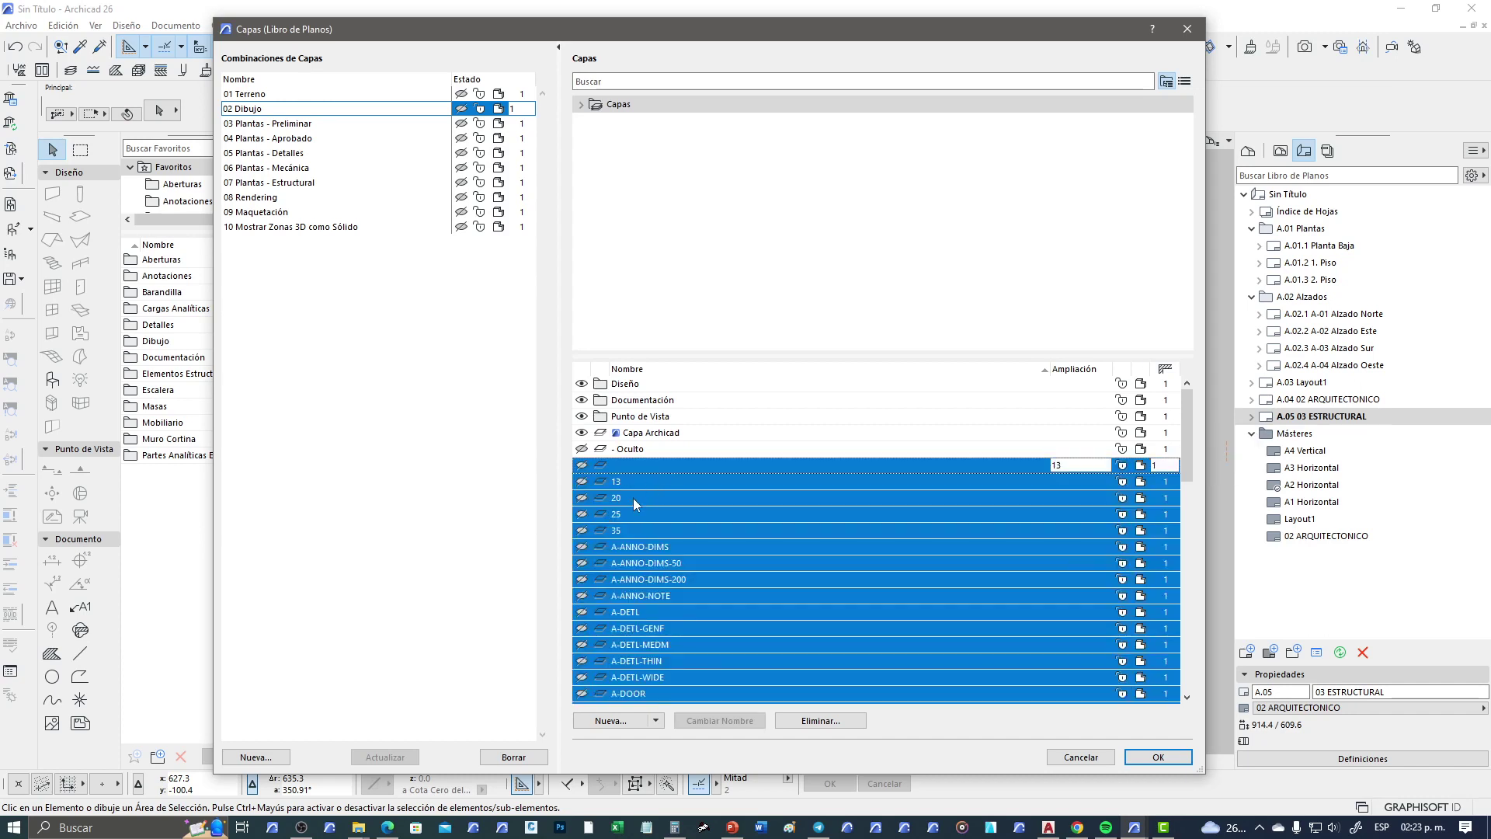
left_click(583, 465)
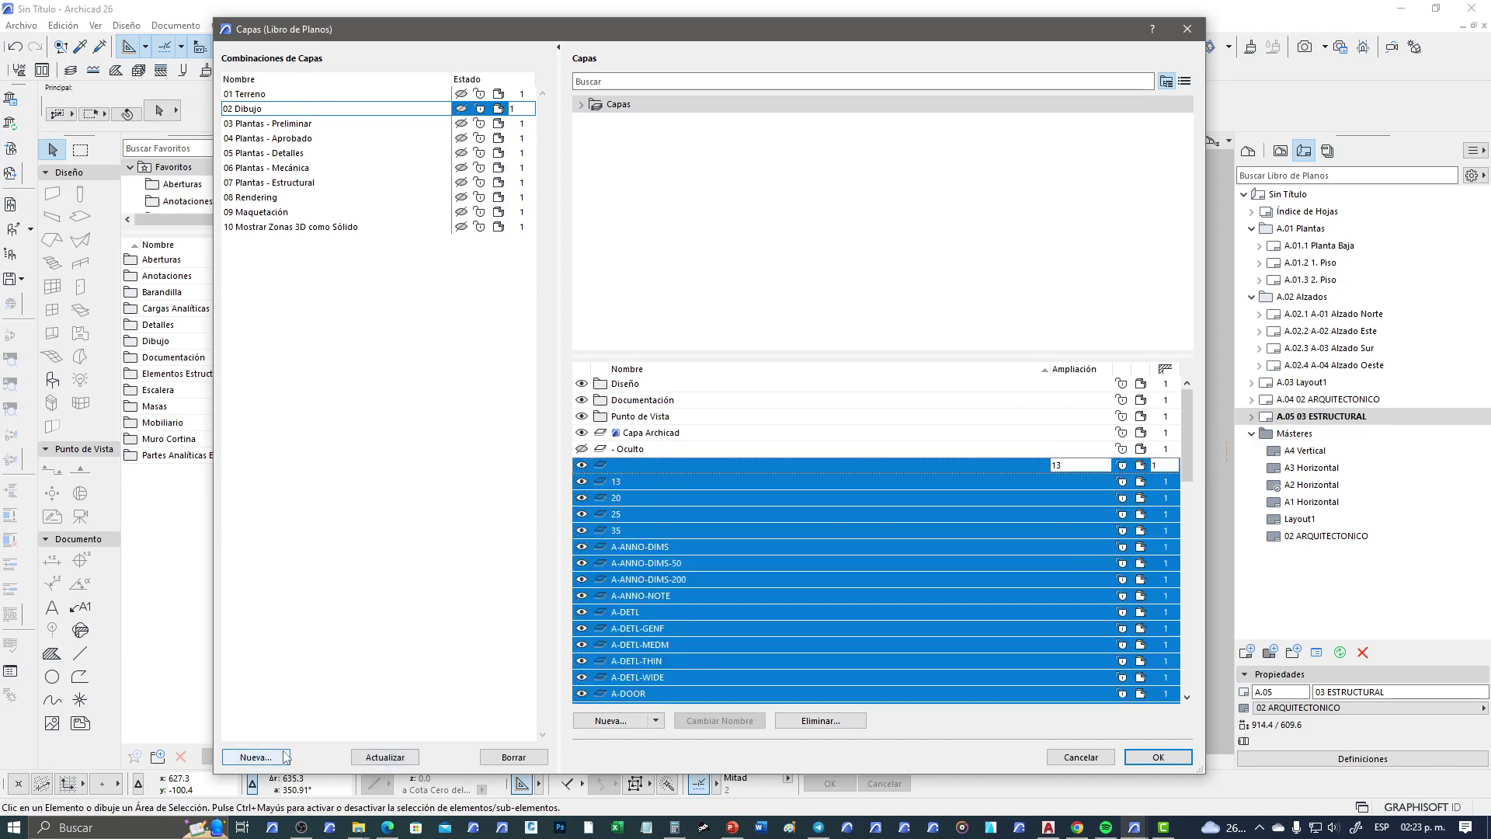
Step: Save these layer settings as a new combination named impresion and apply it
left_click(266, 763)
type("impresion")
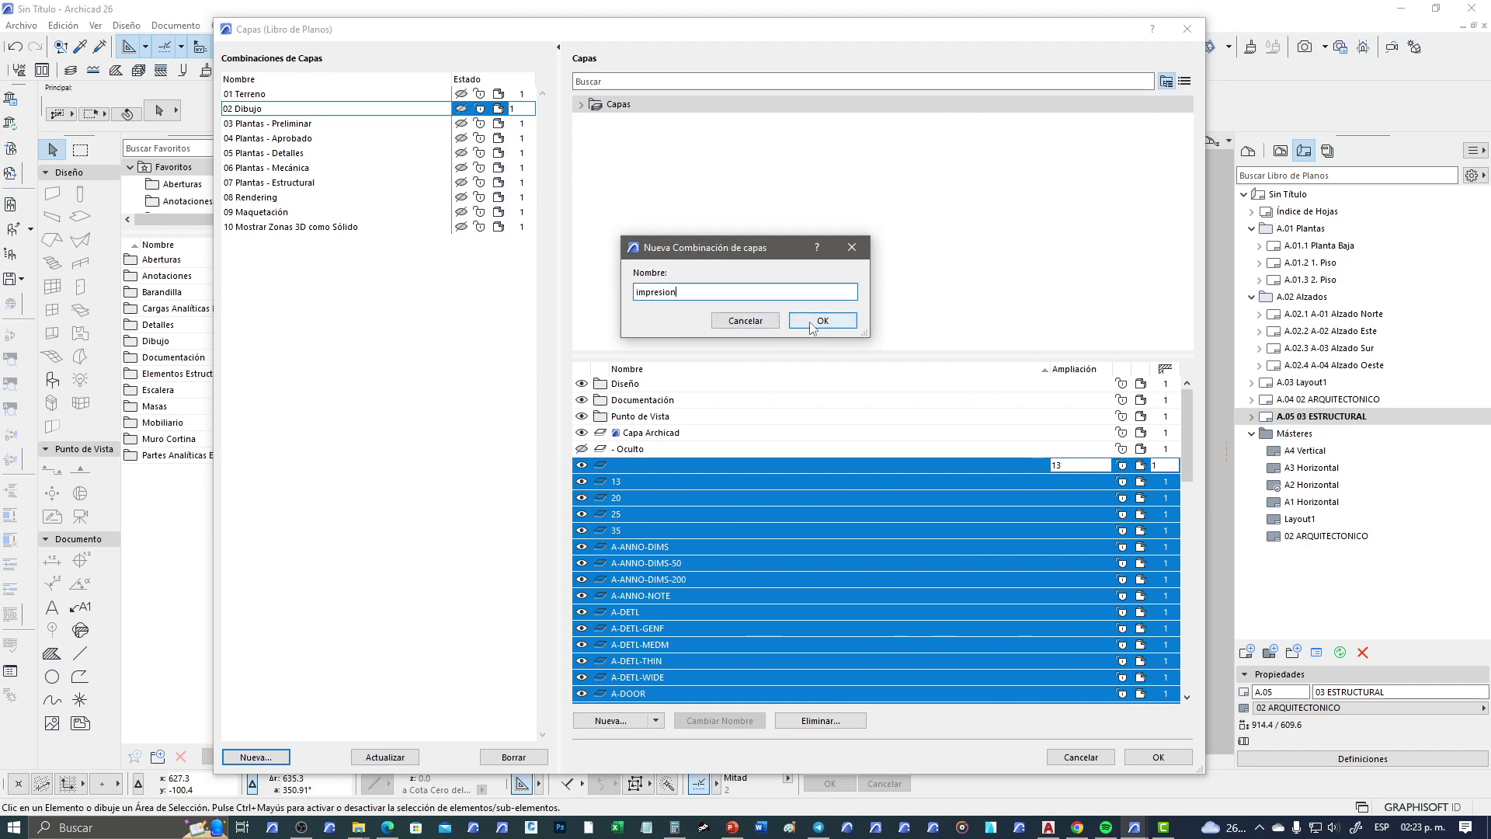
left_click(822, 320)
left_click(1167, 752)
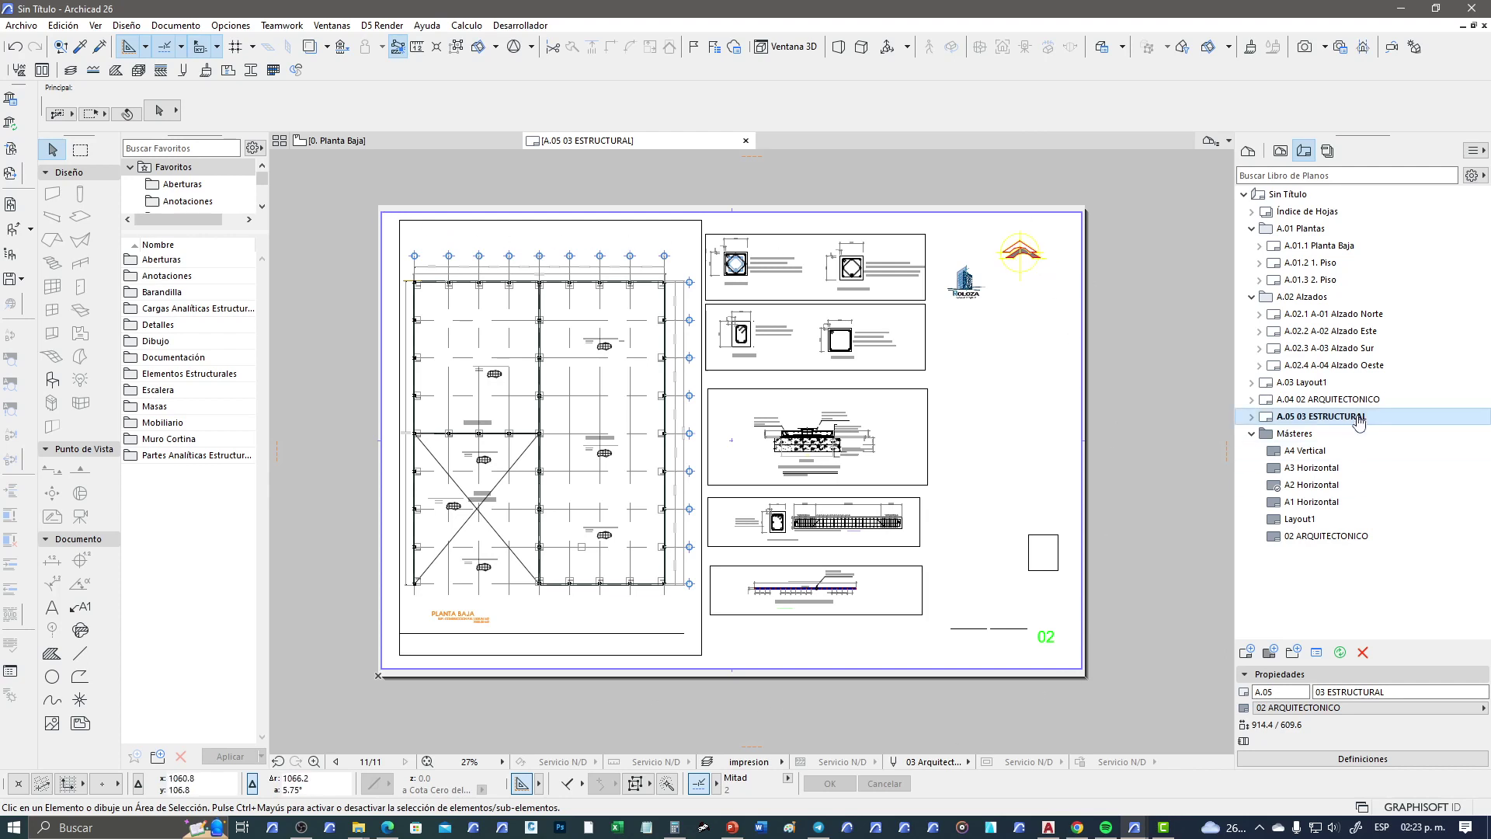
Step: Open the A.04 02 ARQUITECTONICO layout and apply the impresion layer combination
left_click(1328, 399)
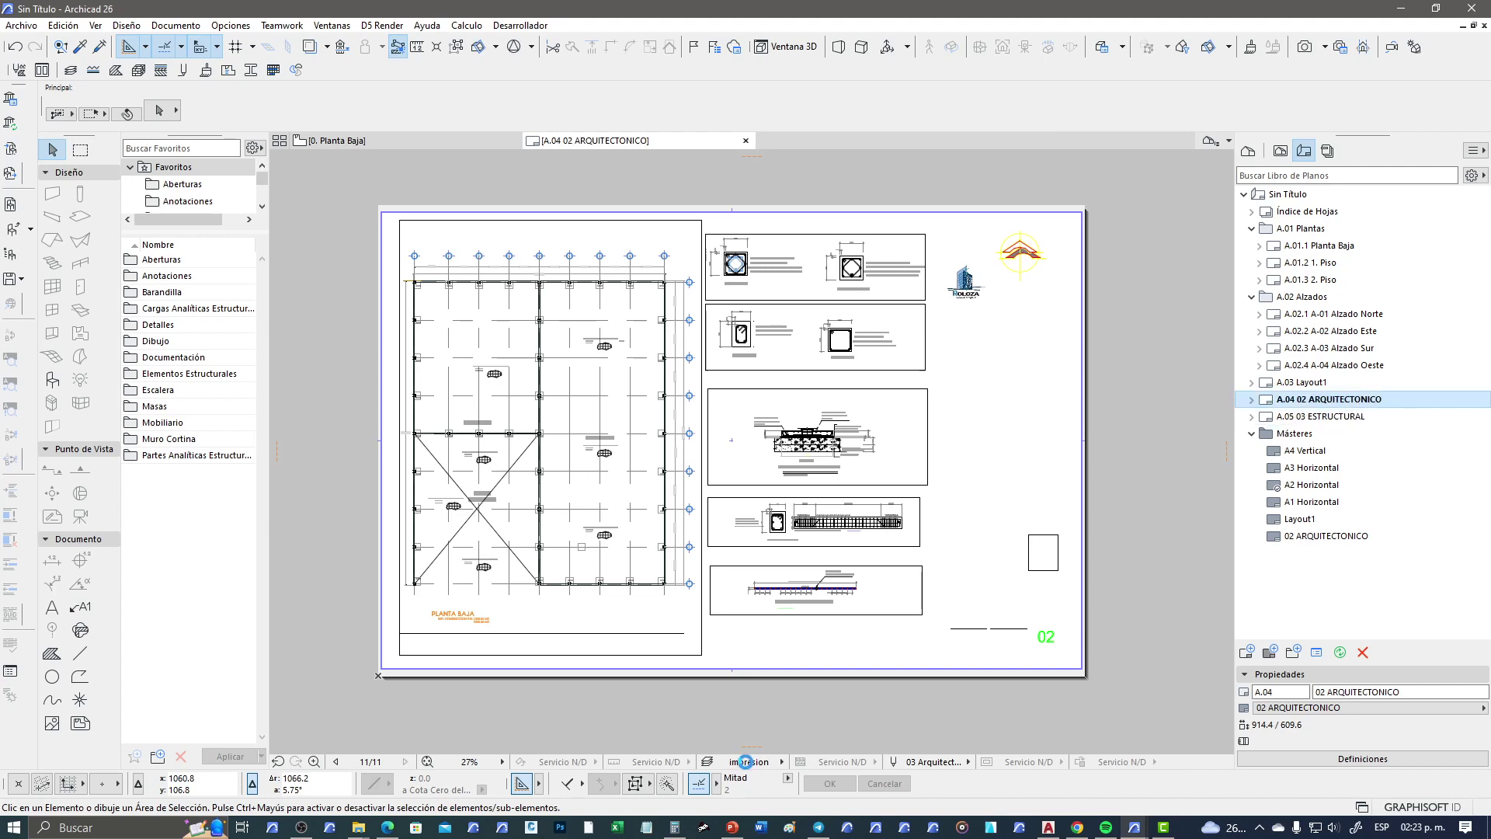
left_click(749, 762)
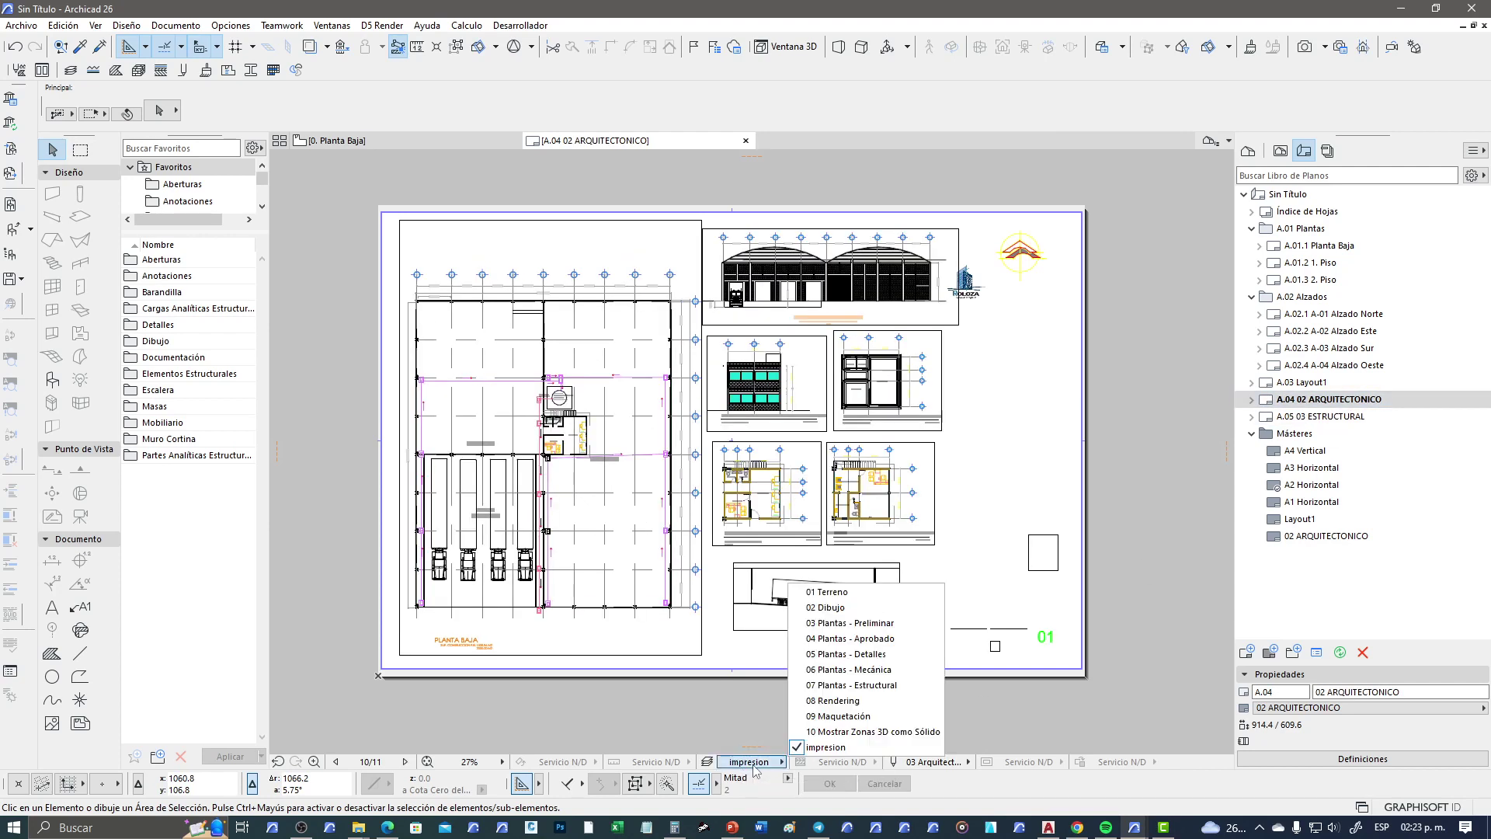
left_click(753, 767)
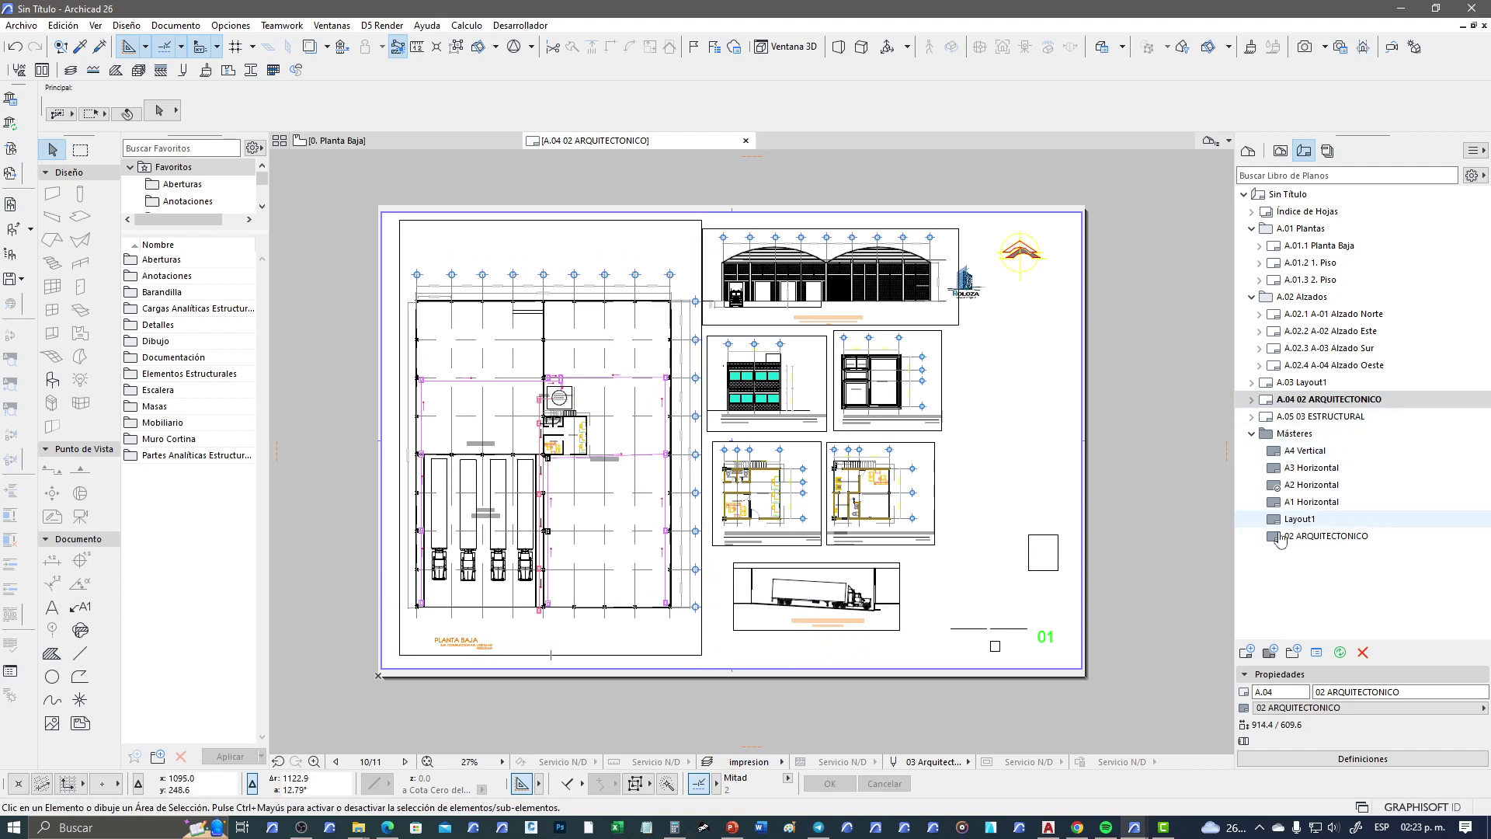
Step: Select the ground-floor plan drawing on the A.04 layout
left_click(701, 641)
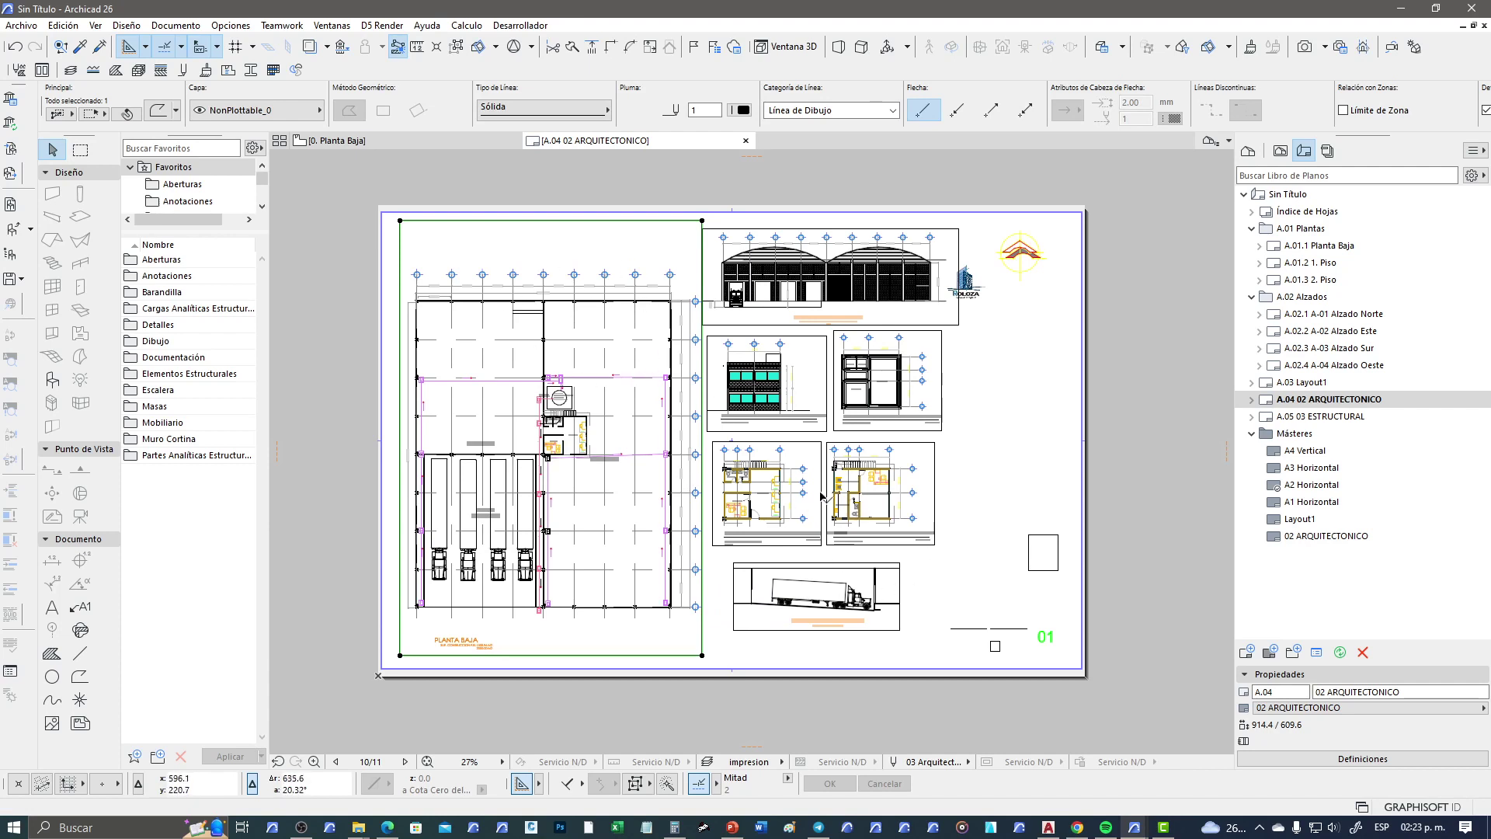
left_click_drag(644, 241, 520, 400)
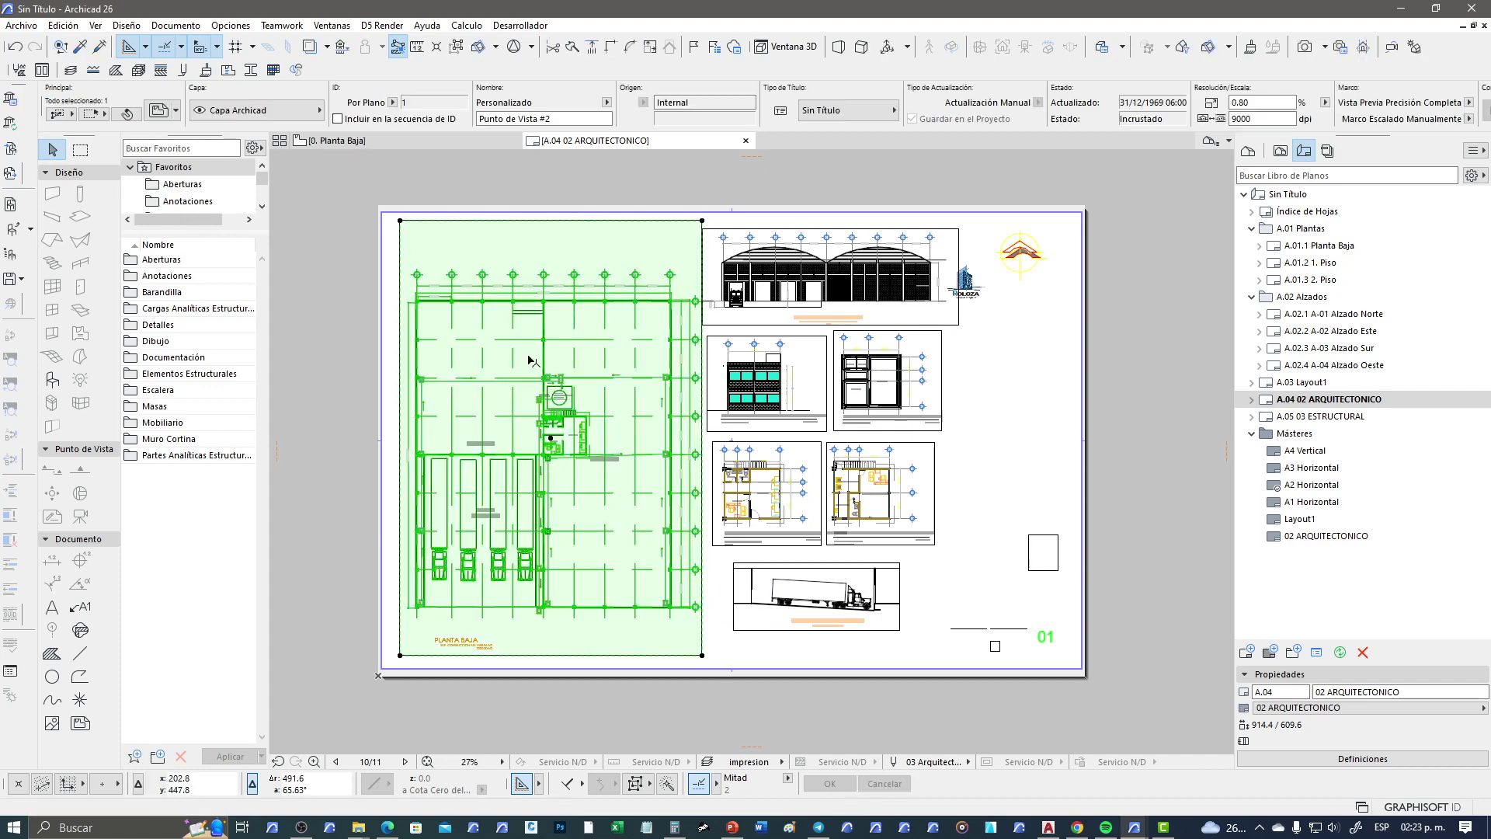
scroll(583, 352, "up", 1)
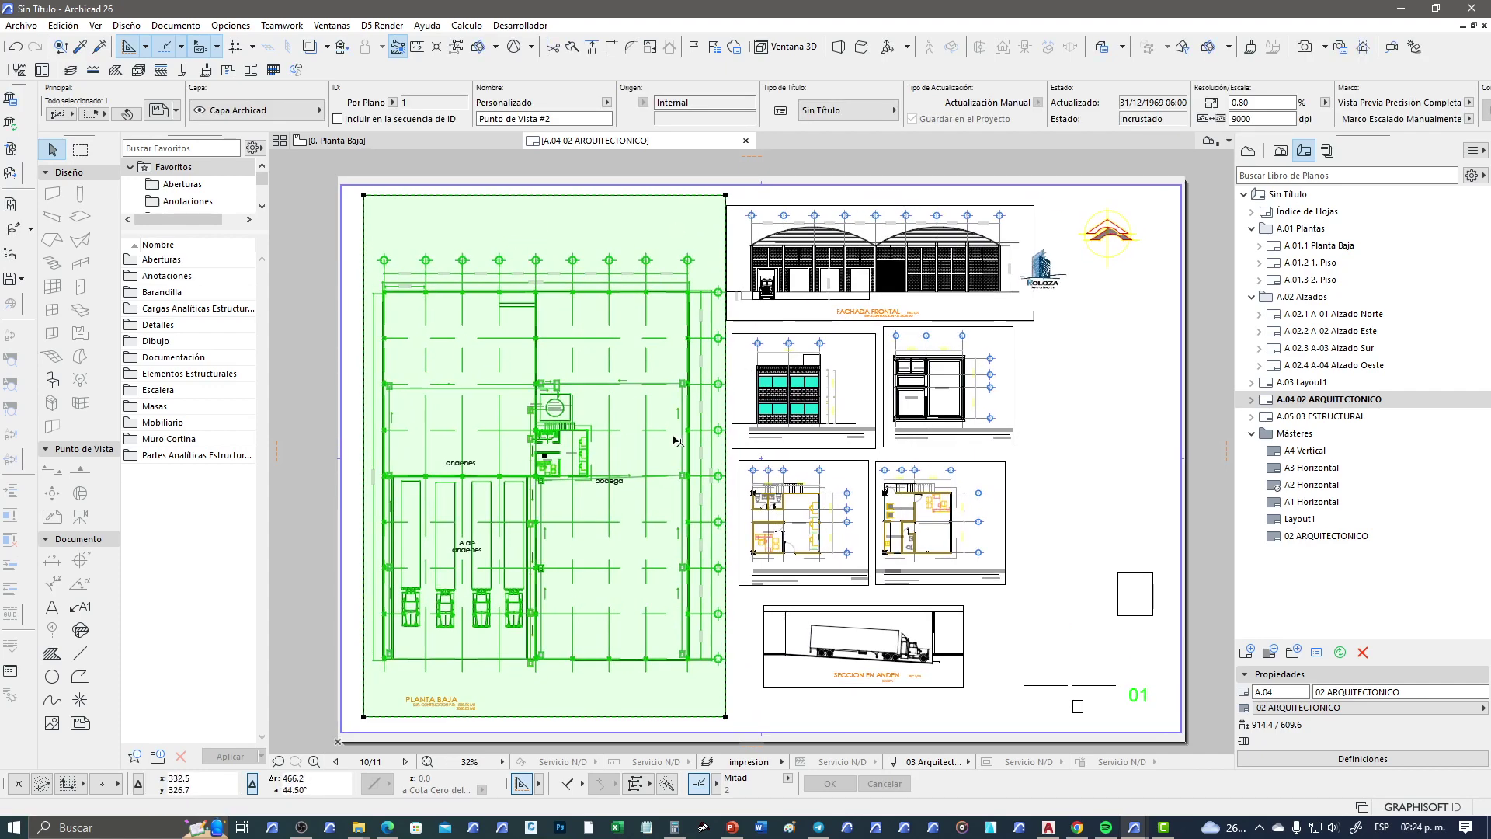
Step: Expand A.04 in the Layout Book and check Punto de Vista #6's scale and properties
left_click(1252, 399)
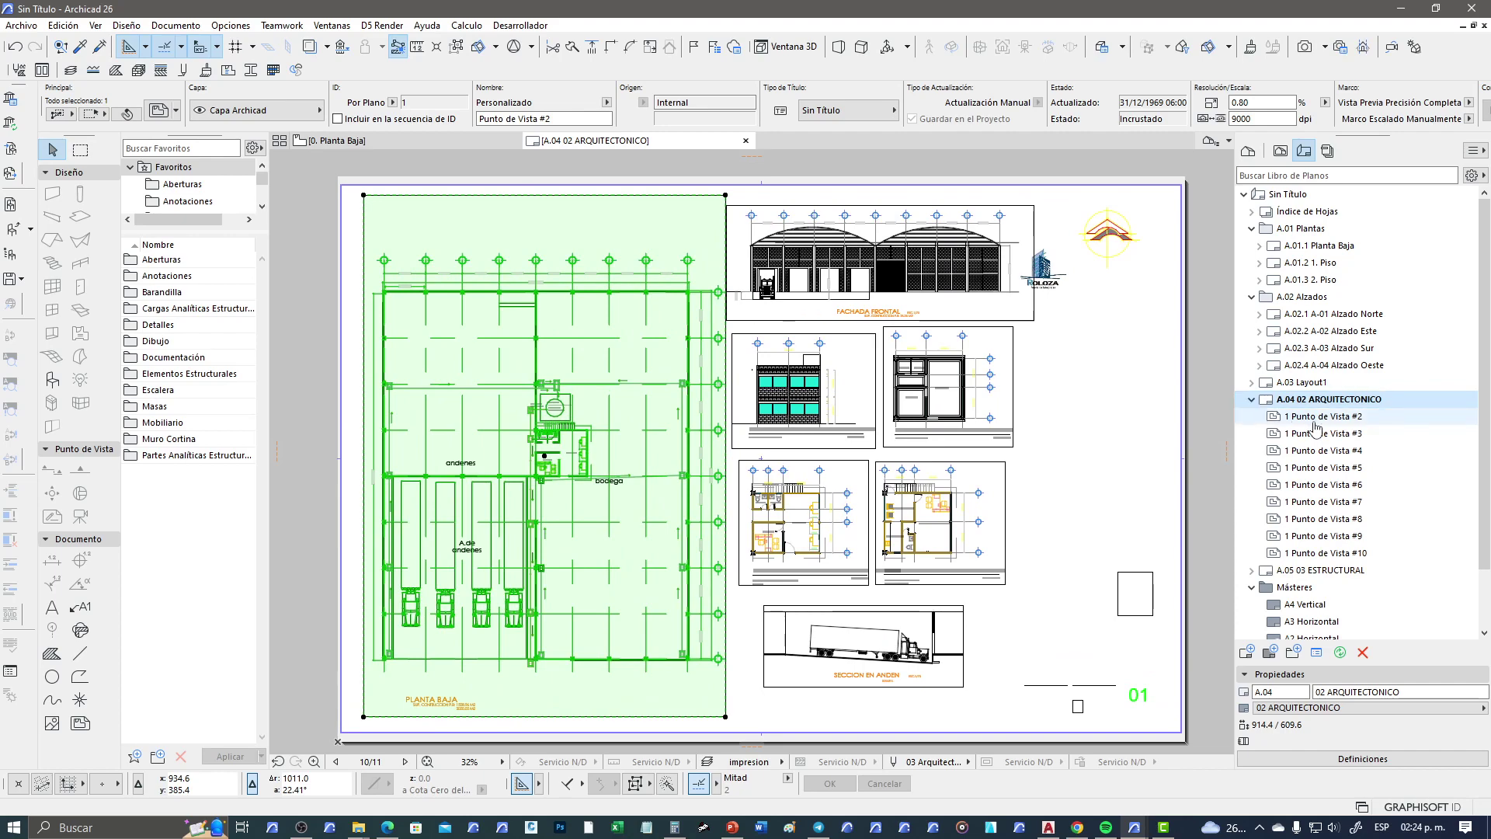
left_click(1320, 484)
scroll(665, 402, "down", 2)
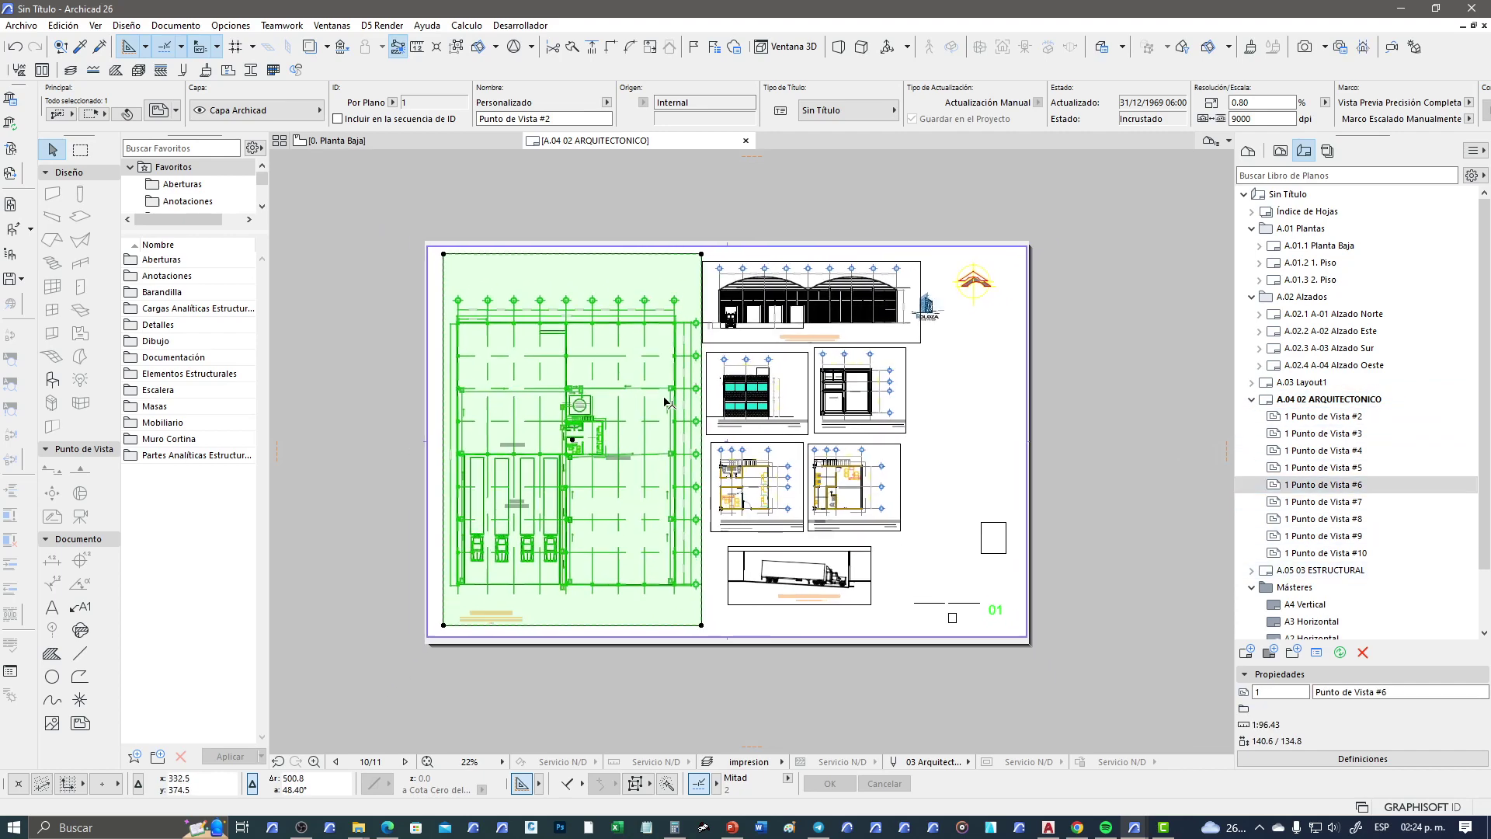
scroll(794, 387, "up", 1)
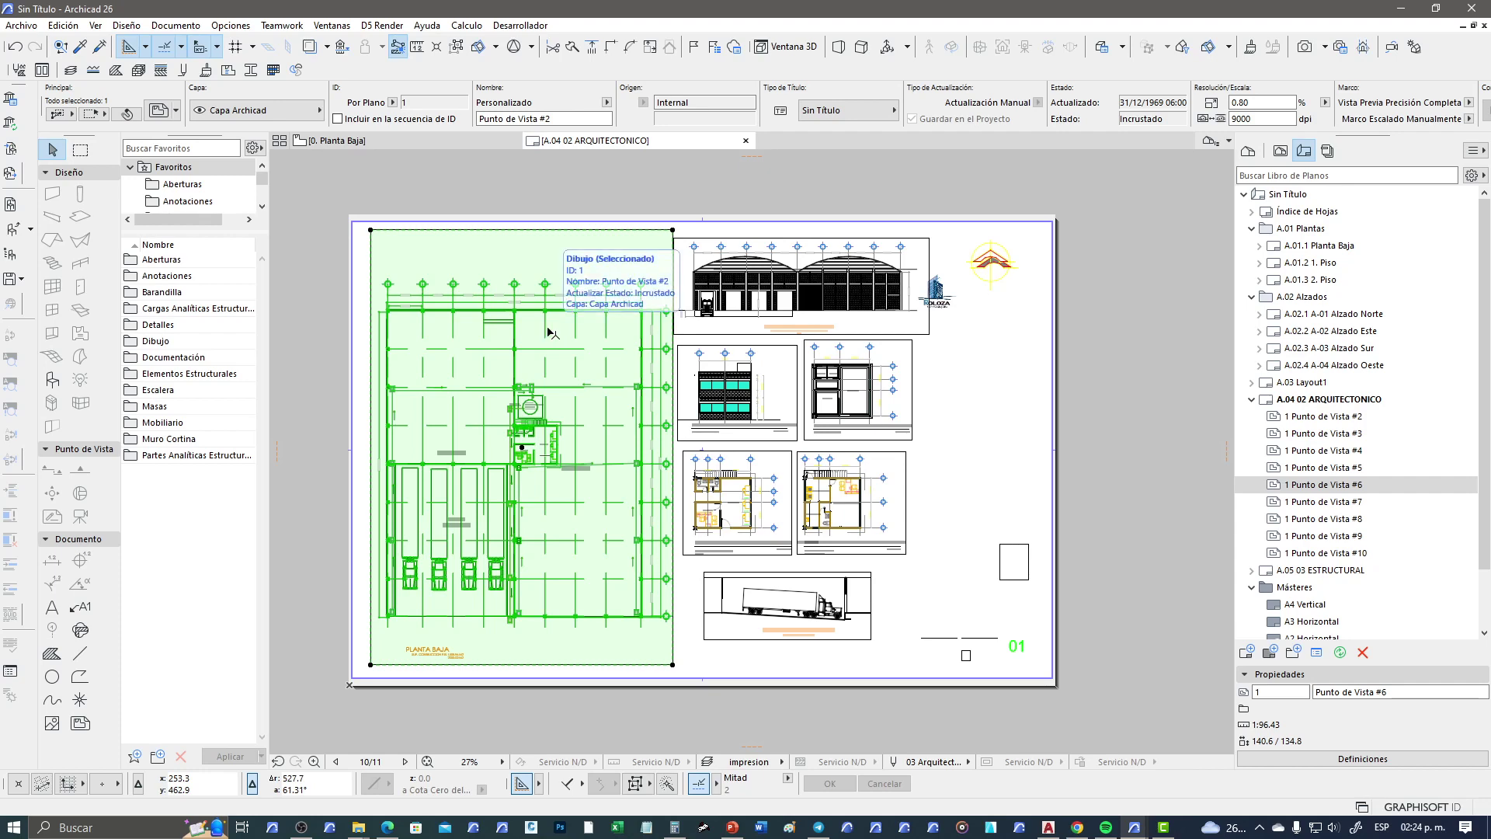
left_click(1280, 151)
scroll(1320, 563, "down", 2)
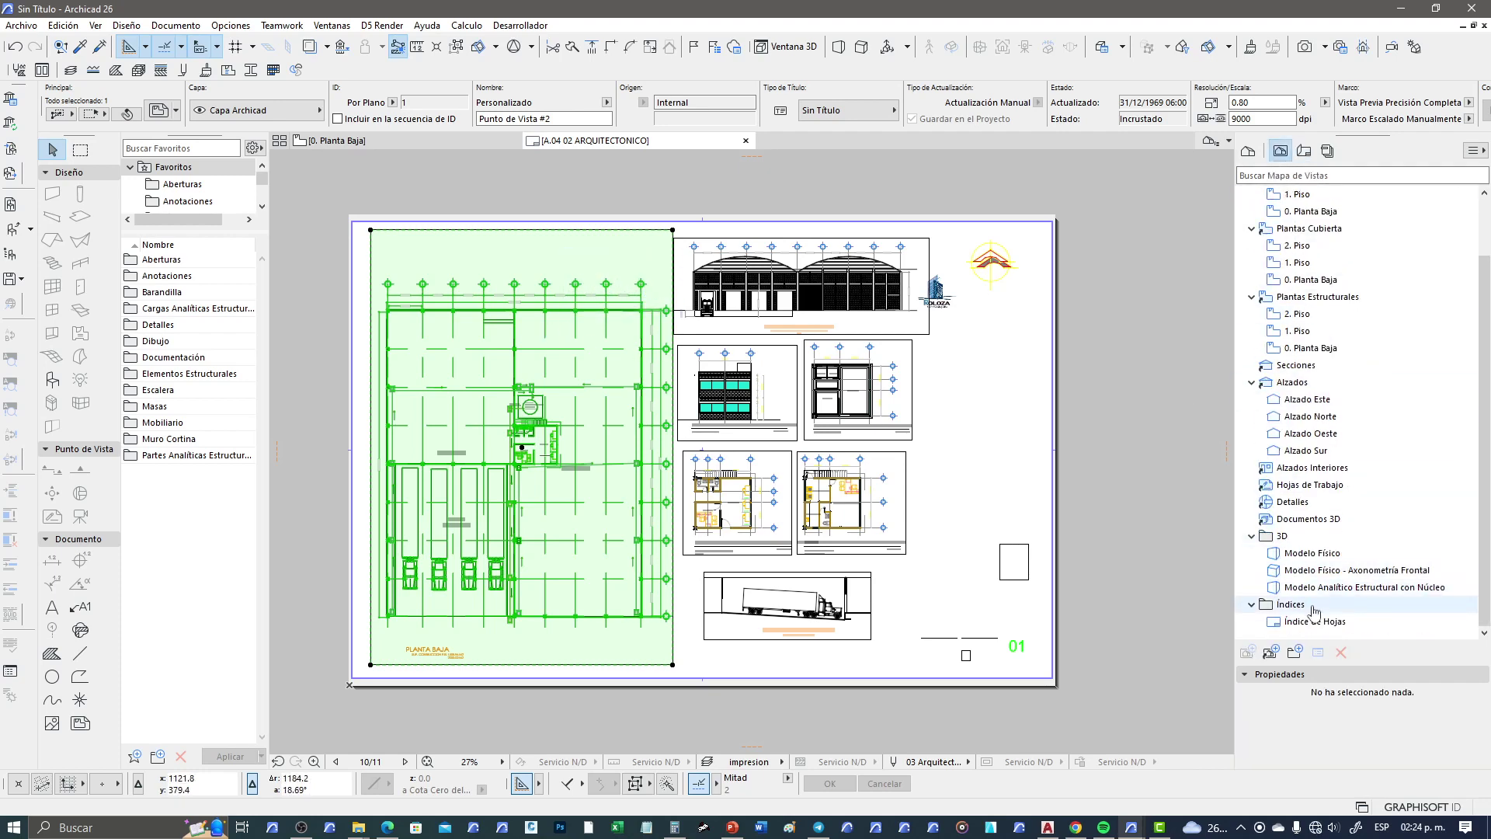
left_click(1303, 152)
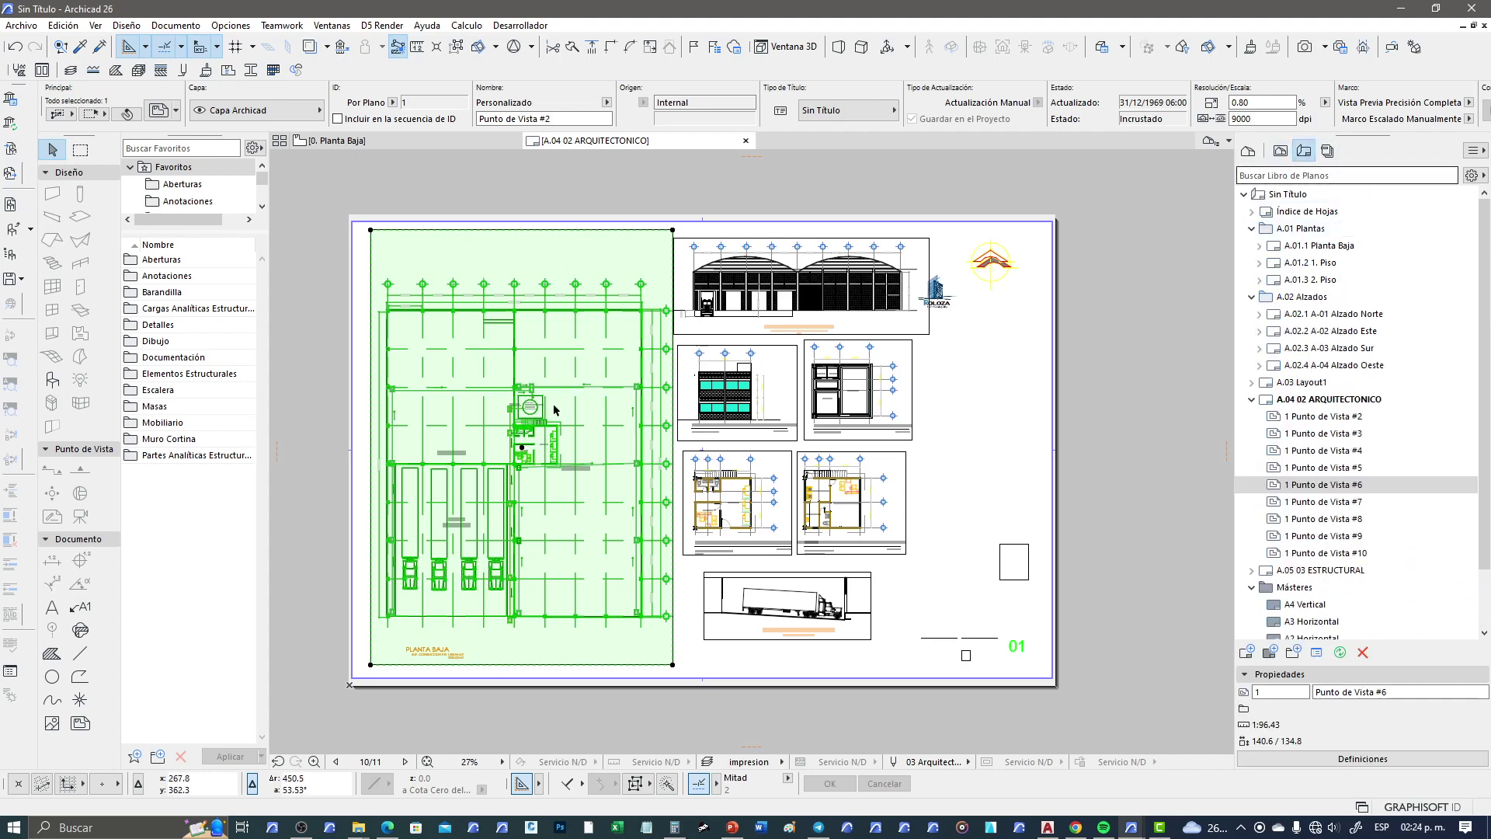
scroll(550, 405, "up", 1)
scroll(625, 381, "up", 1)
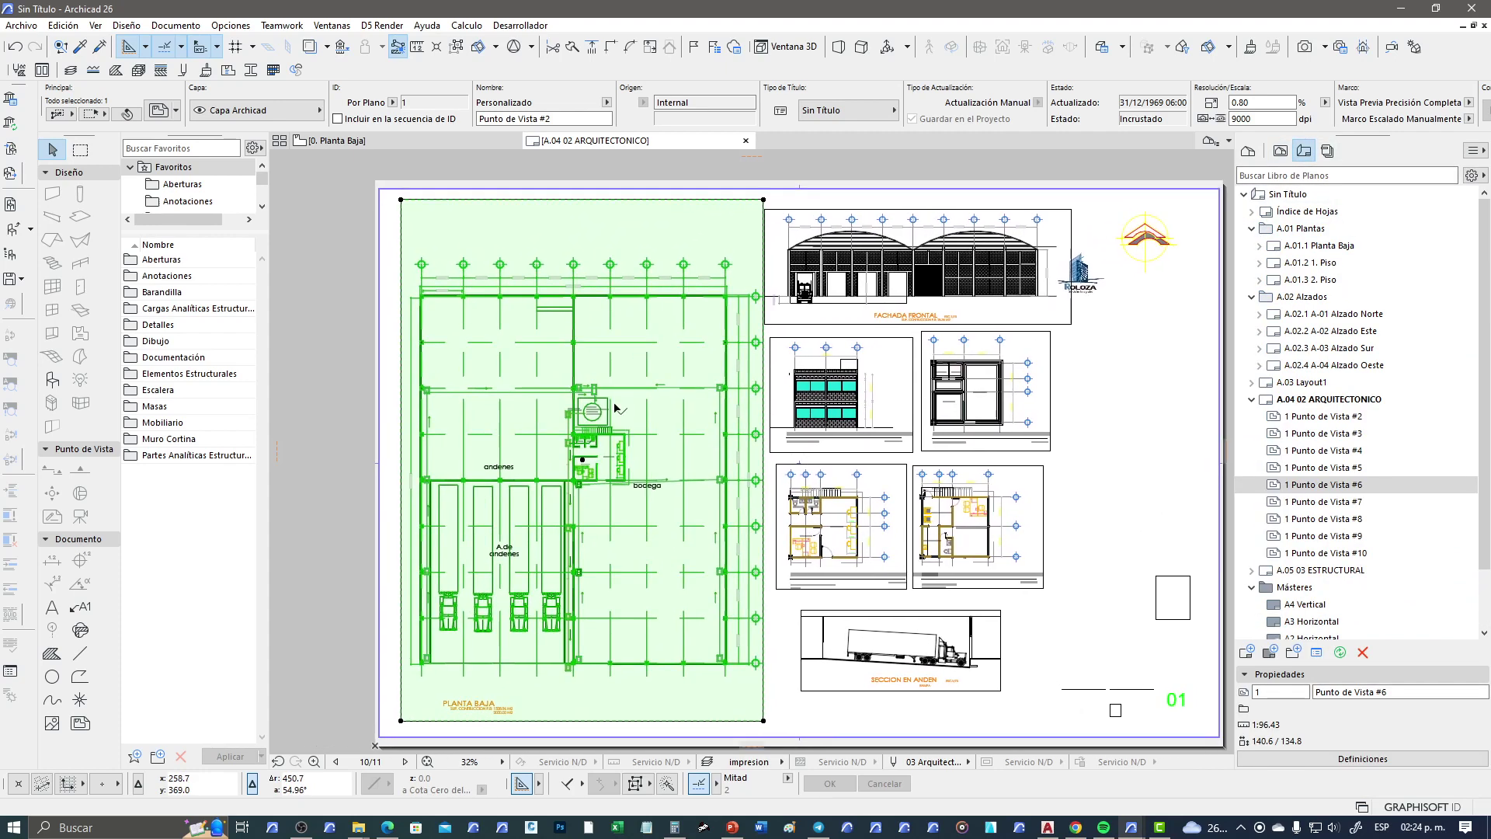
Step: Copy the ground-floor plan drawing and create independent worksheet HT-01 Hoja de Trabajo
right_click(633, 366)
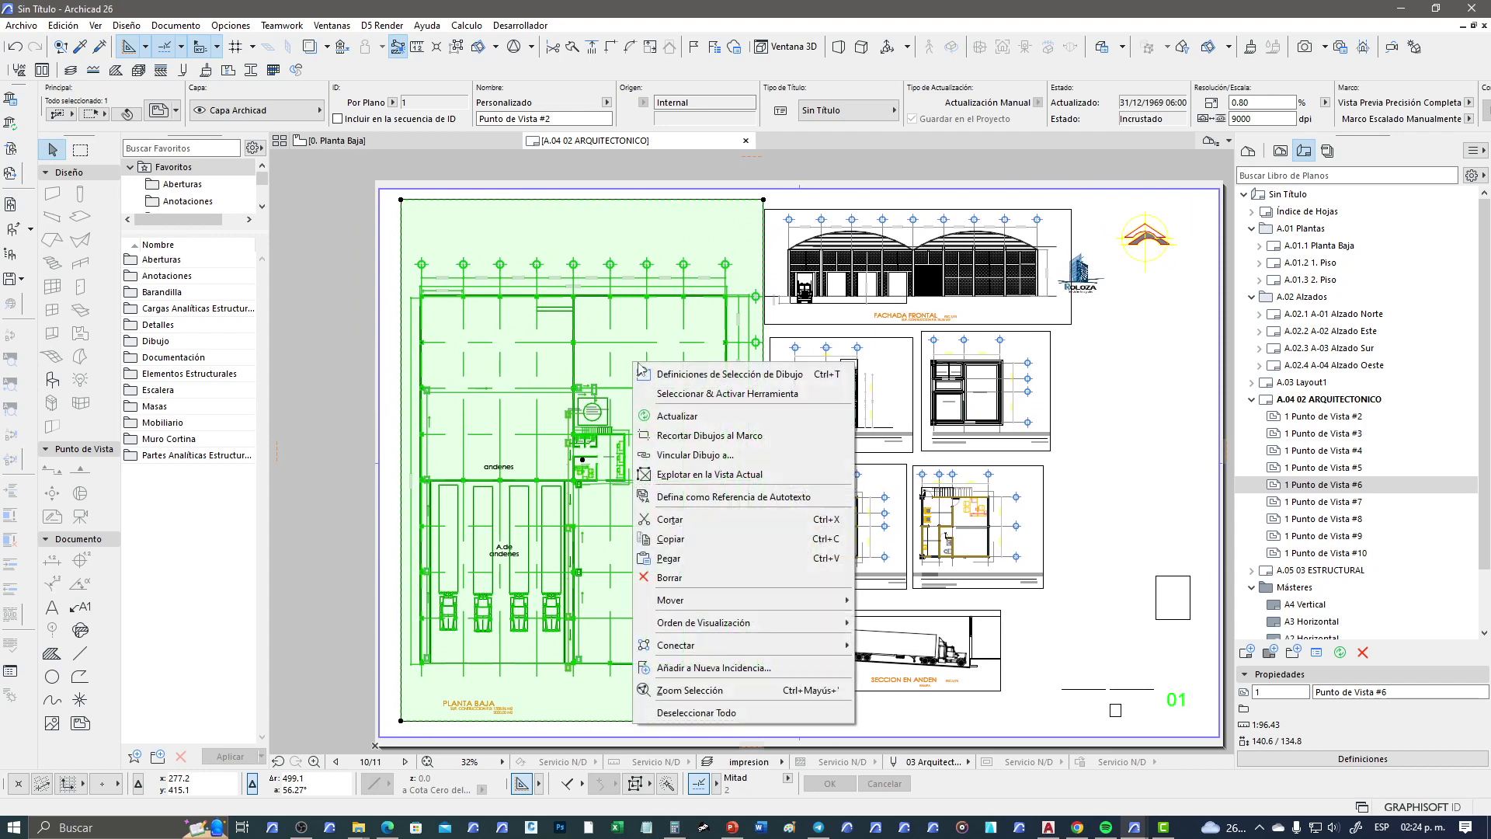
left_click(691, 539)
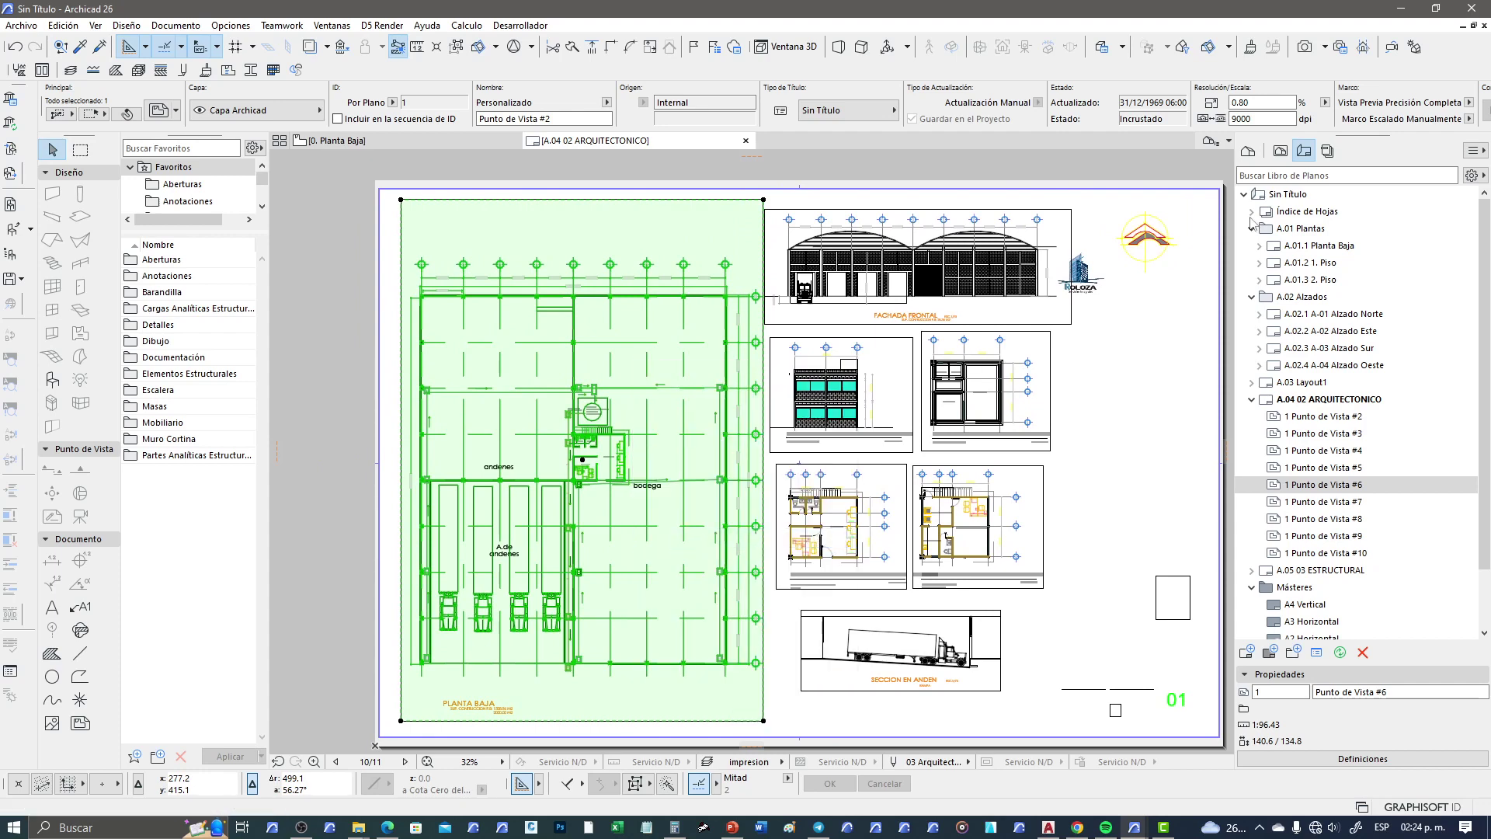
left_click(1250, 150)
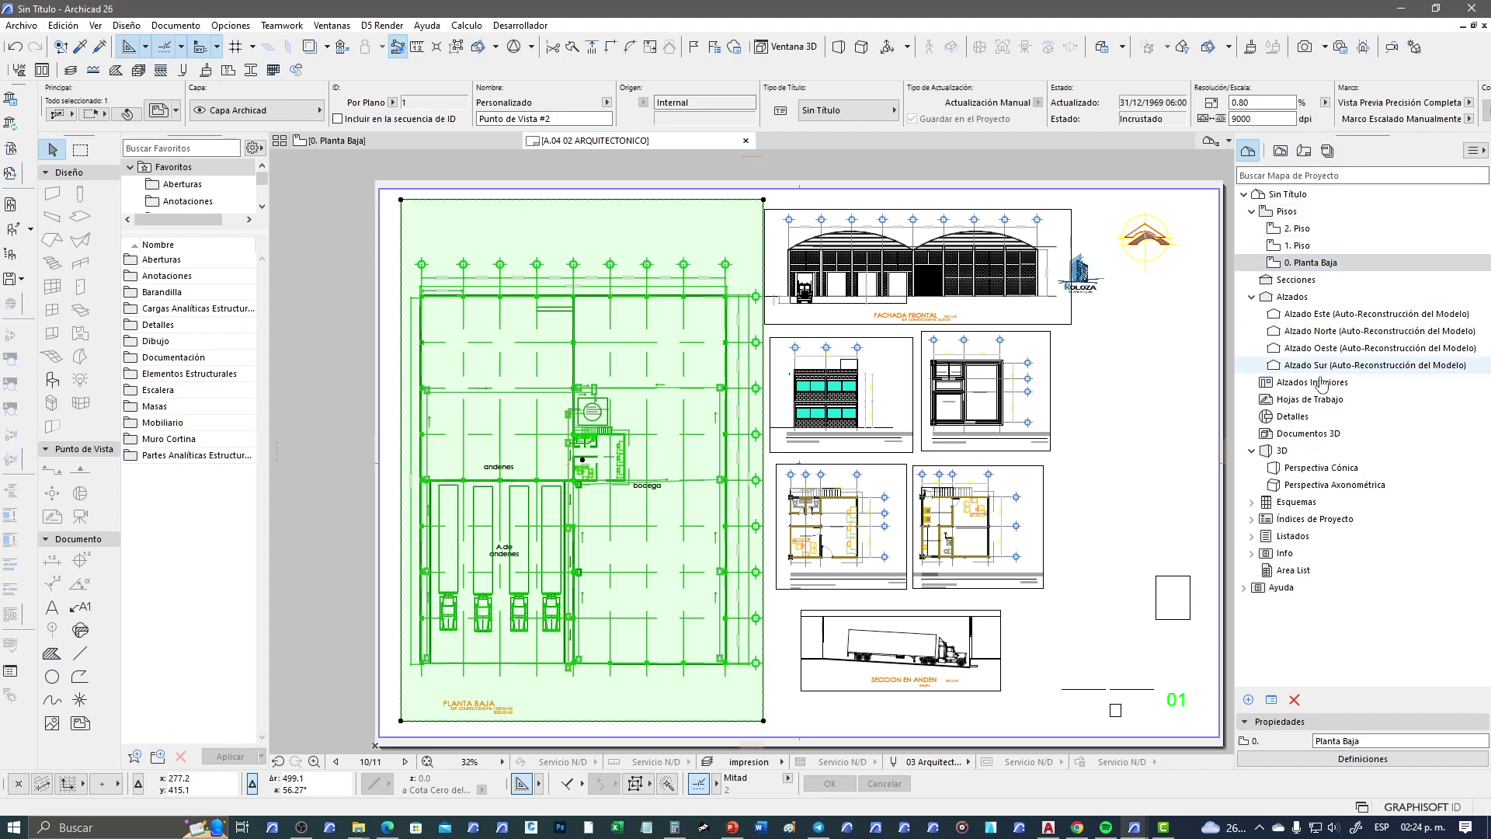
right_click(1289, 399)
left_click(1267, 415)
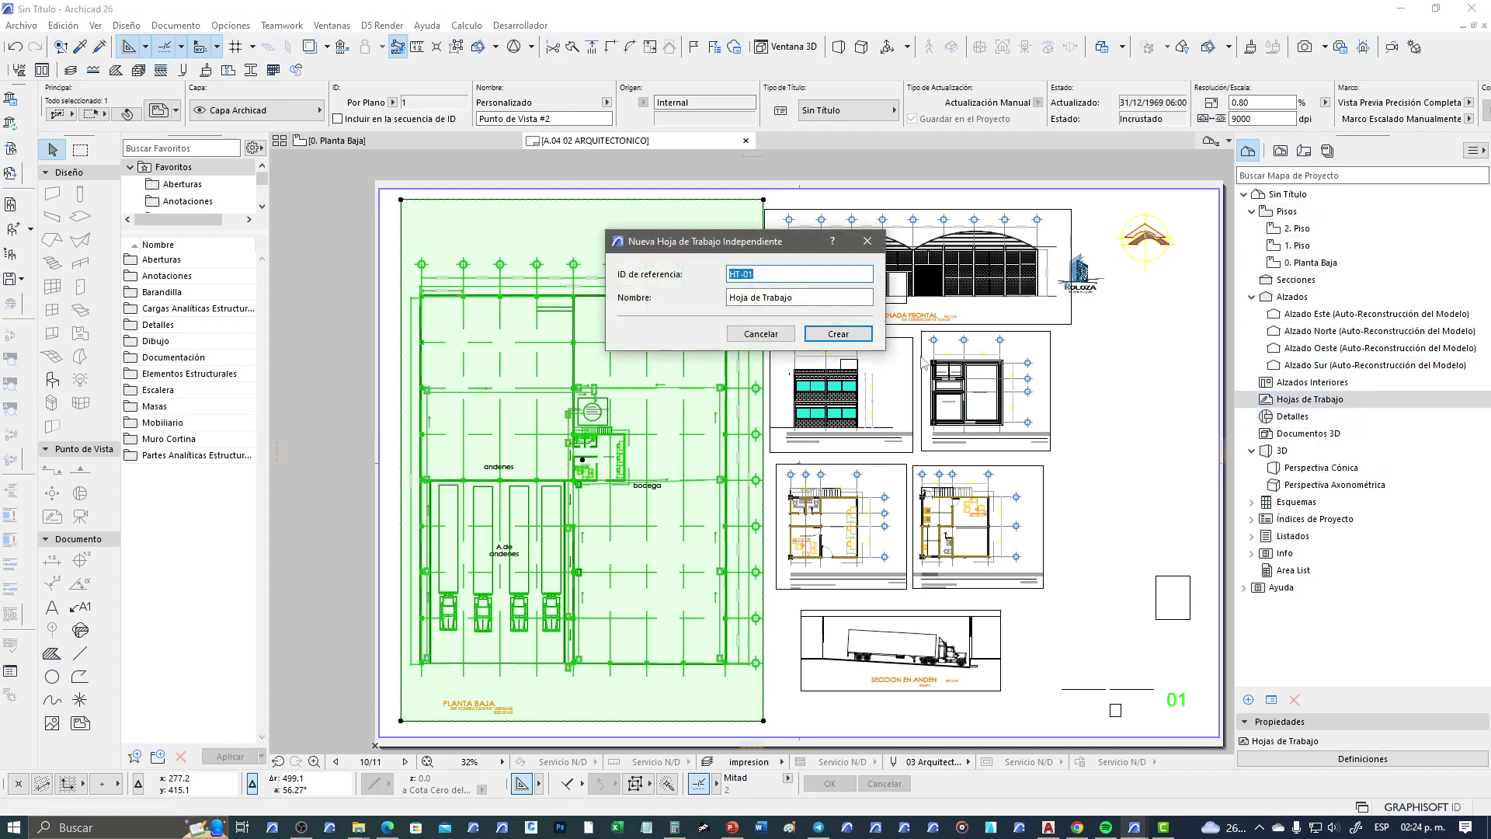
left_click(838, 338)
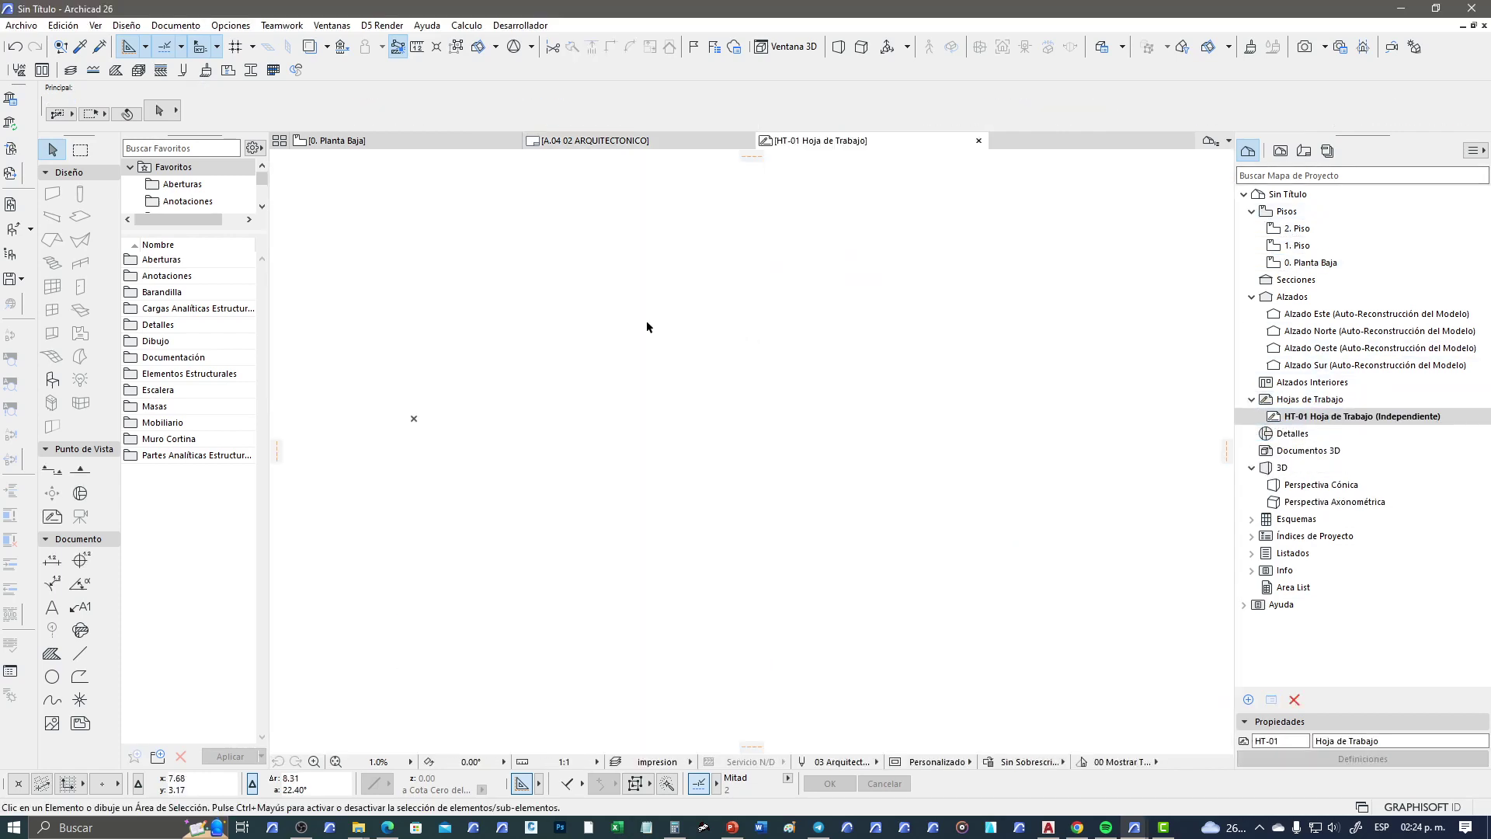
Step: Paste the copied plan into the HT-01 worksheet, then delete that first paste
middle_click_drag(647, 320, 646, 443)
key("ctrl+v")
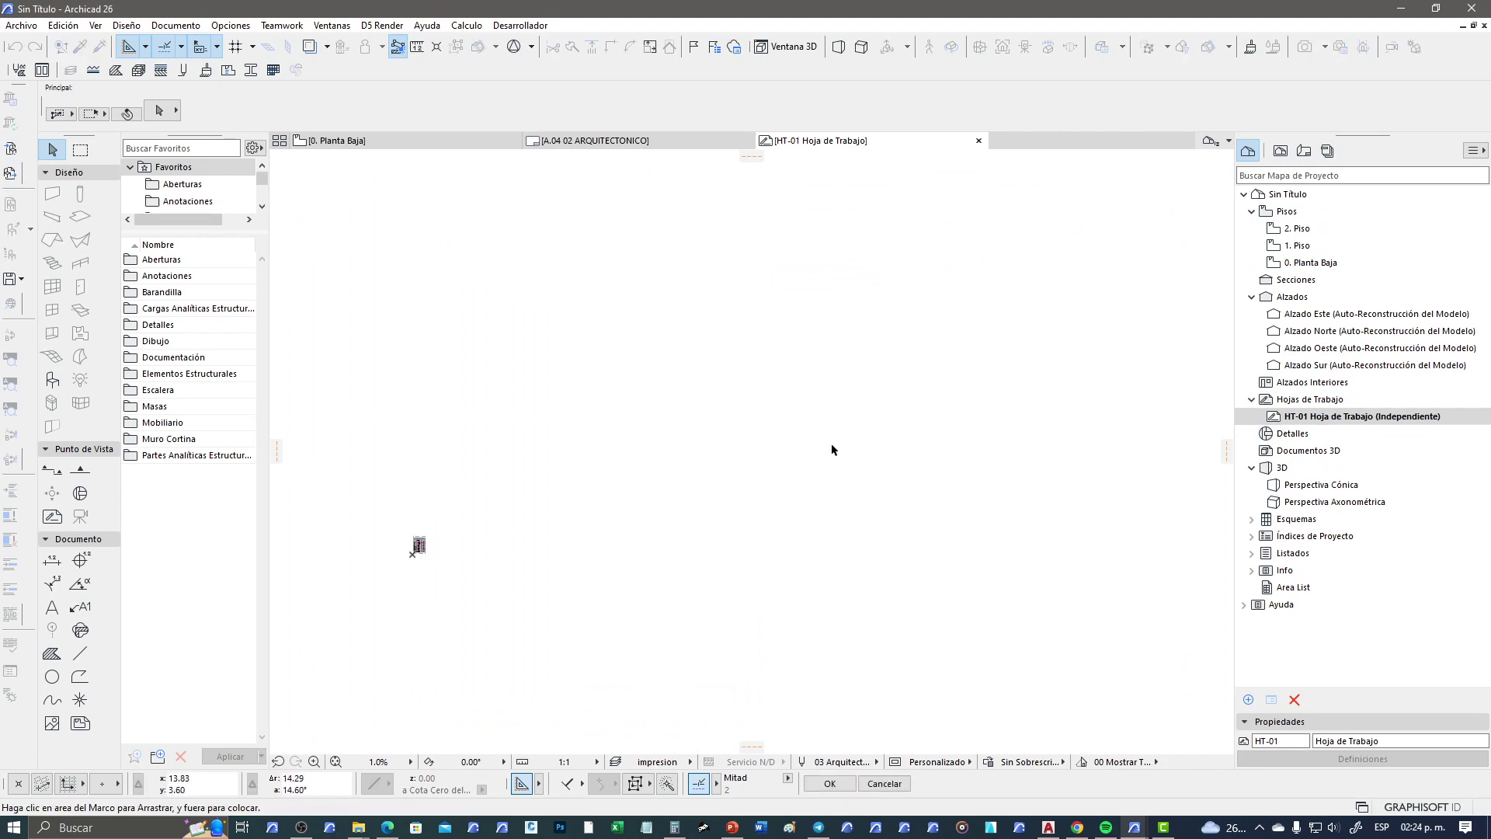
left_click(386, 578)
scroll(394, 560, "up", 3)
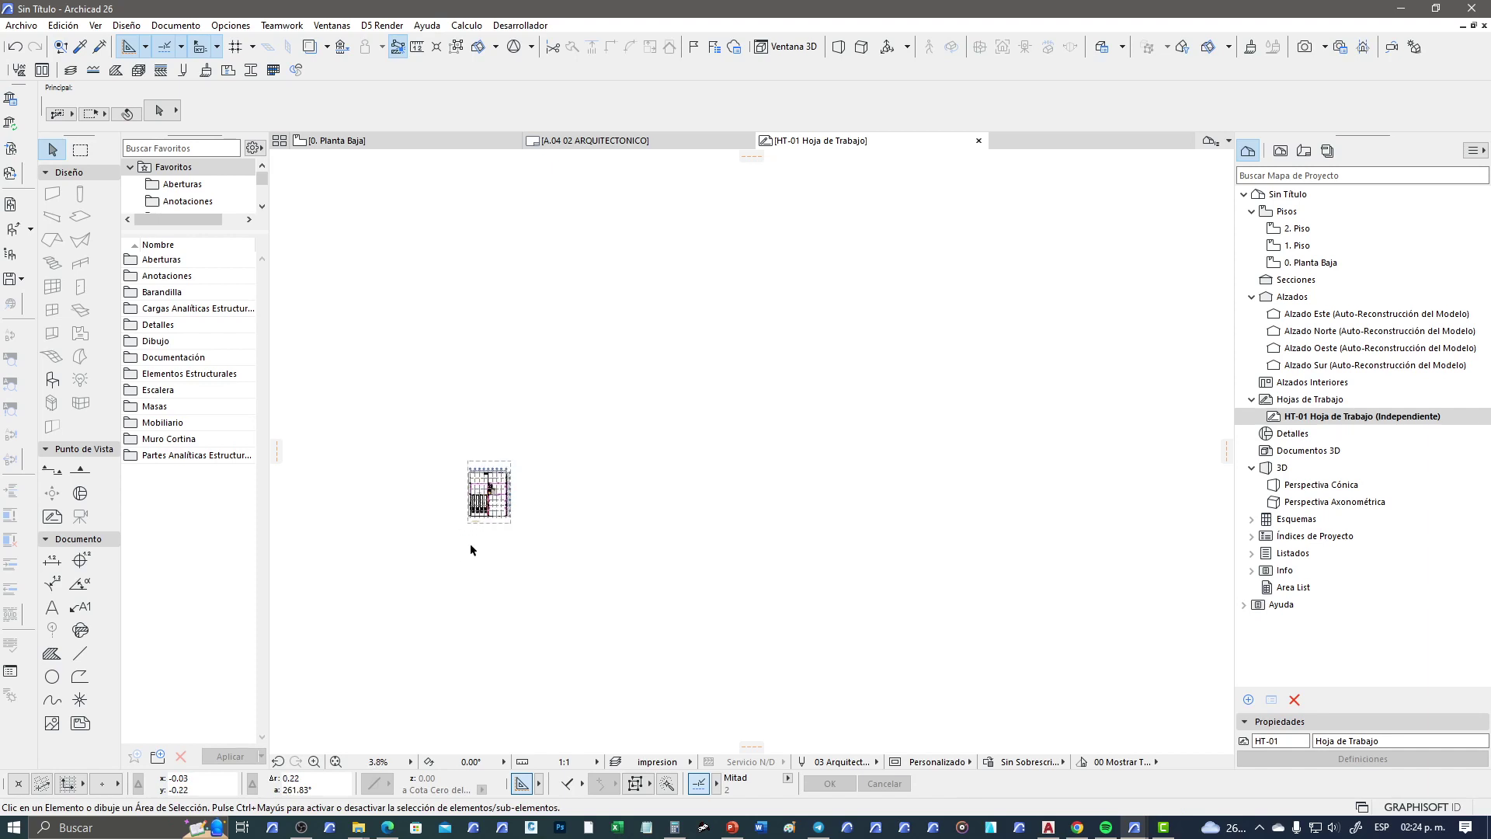
scroll(466, 540, "up", 5)
scroll(466, 539, "up", 3)
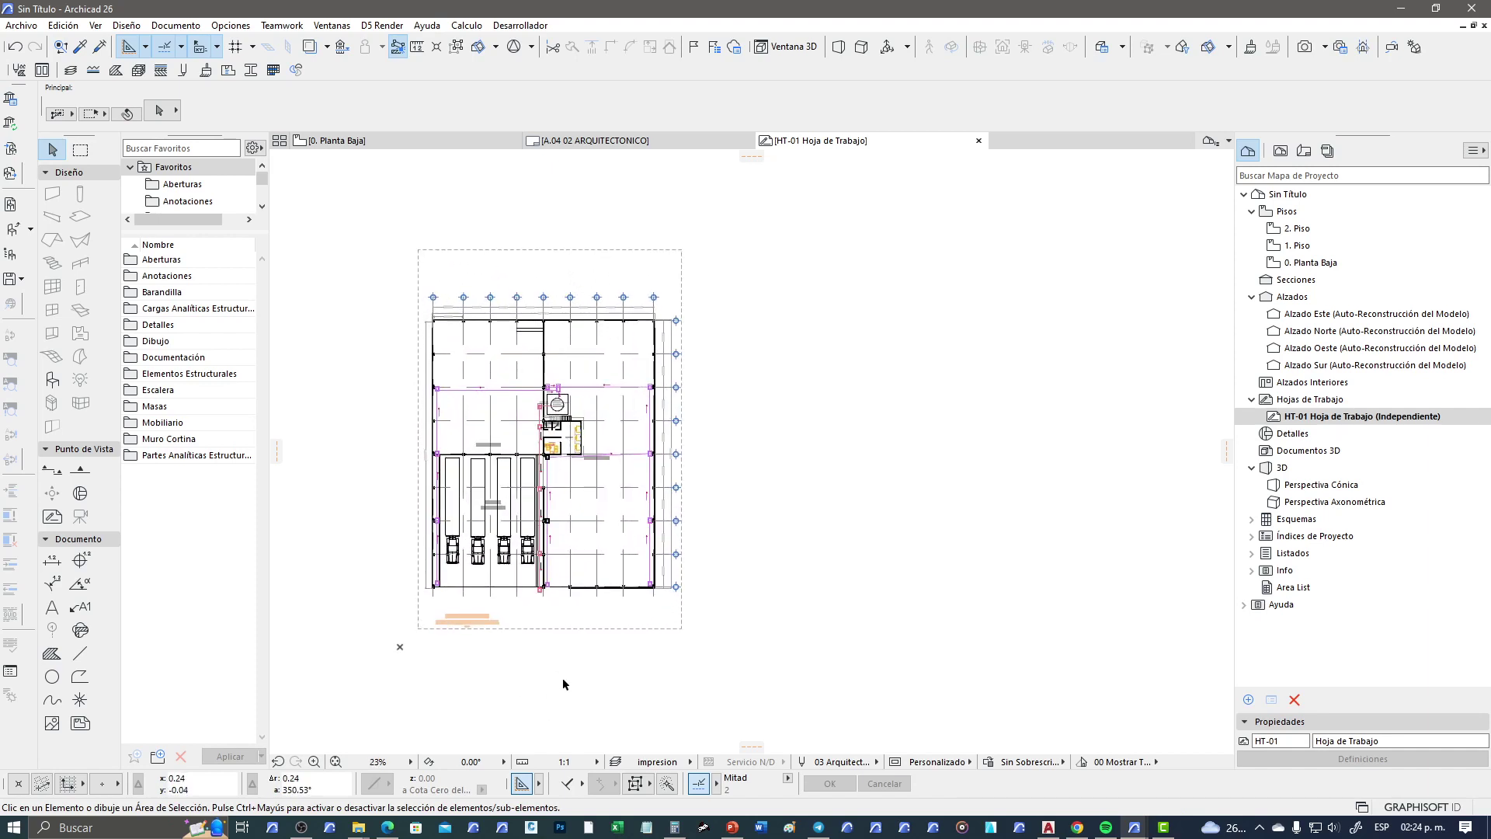
left_click(614, 592)
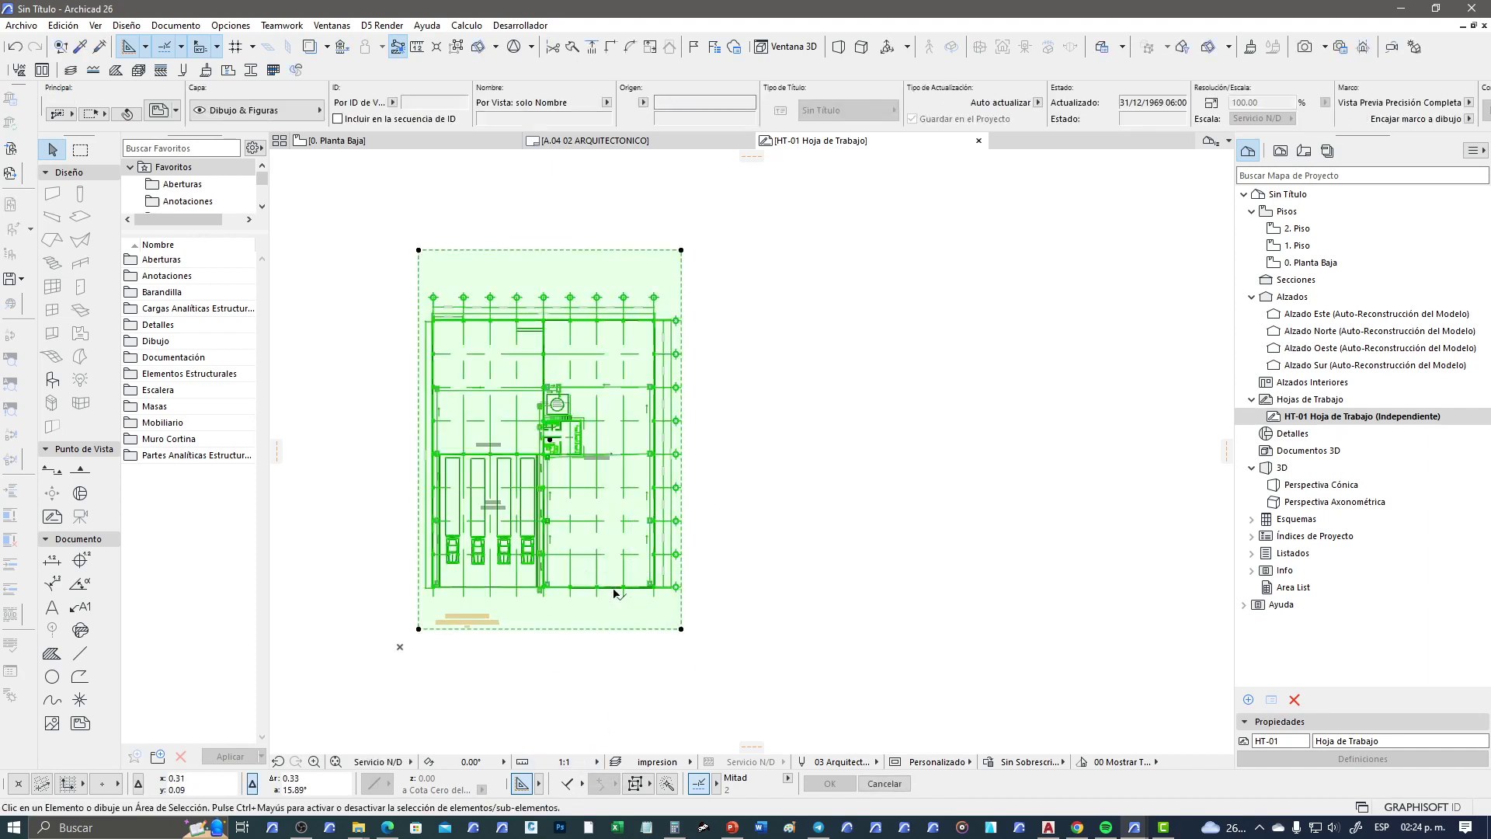
key("Delete")
Step: Set the worksheet scale to 1:100 and paste the plan again
left_click(562, 761)
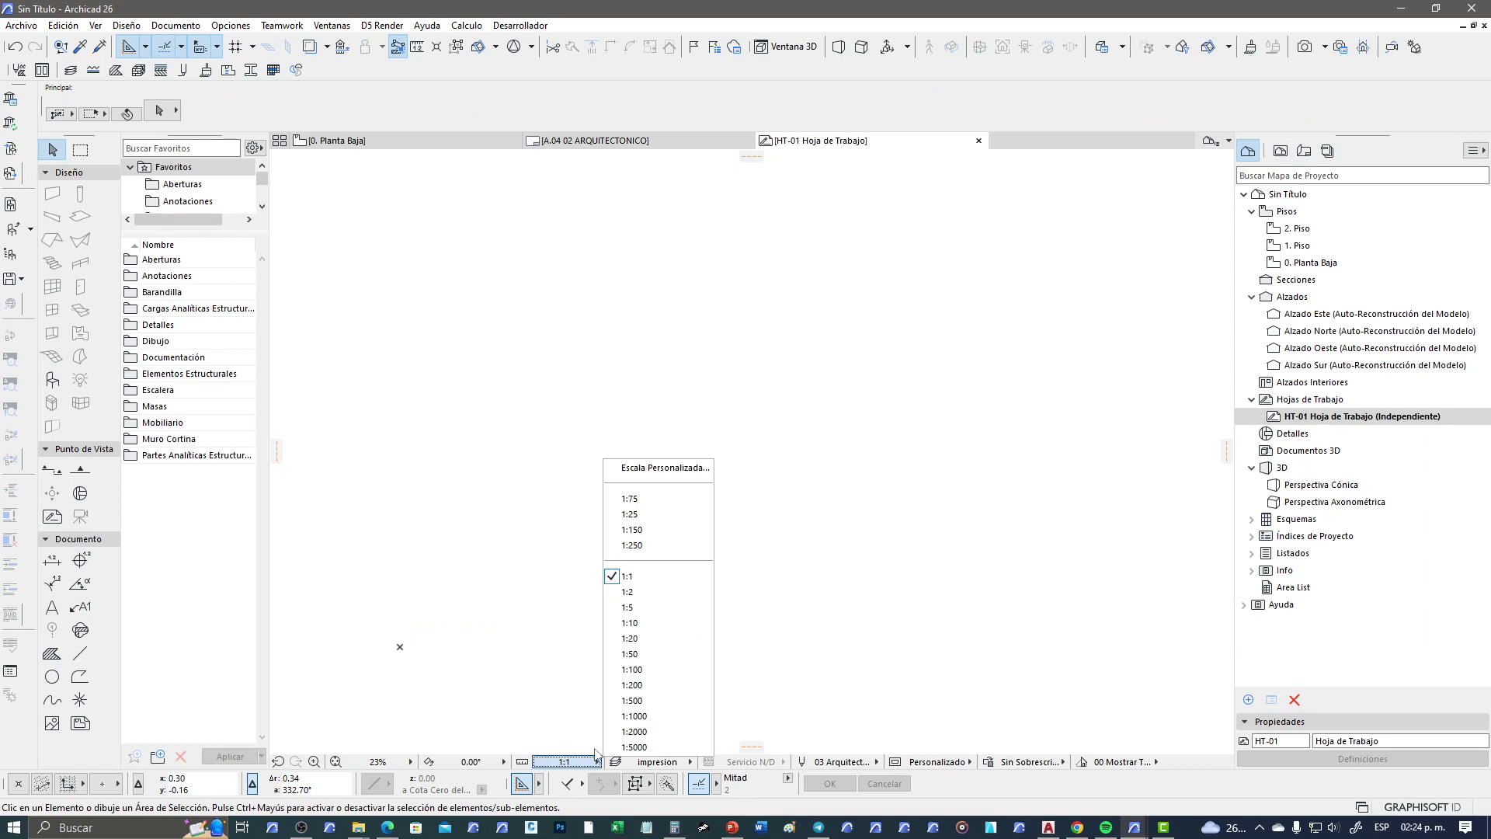
left_click(668, 670)
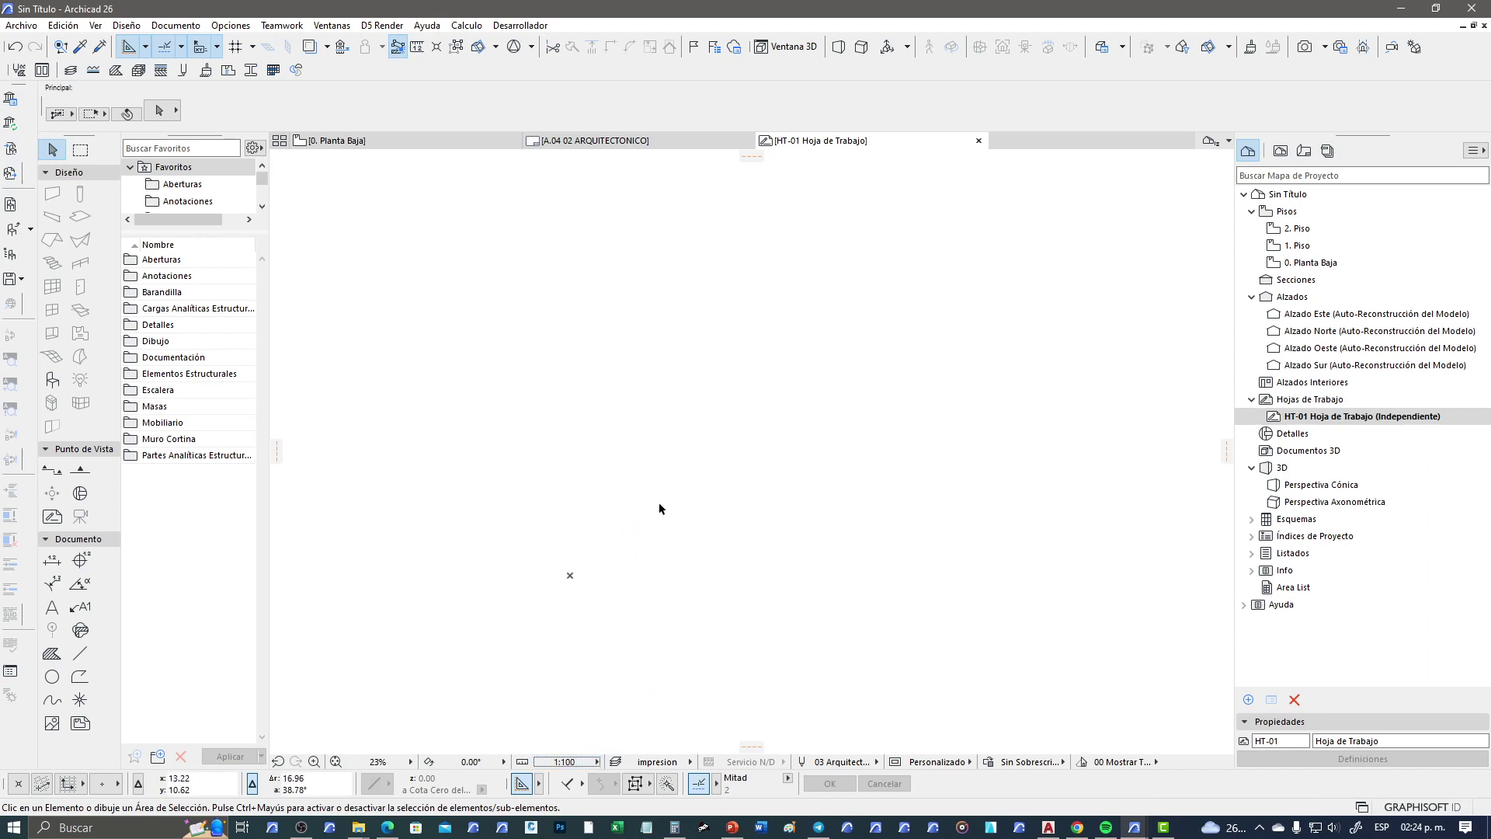
key("ctrl+v")
Step: Place and select the pasted plan, then set the worksheet scale back to 1:1
middle_click_drag(964, 438, 942, 516)
left_click(880, 690)
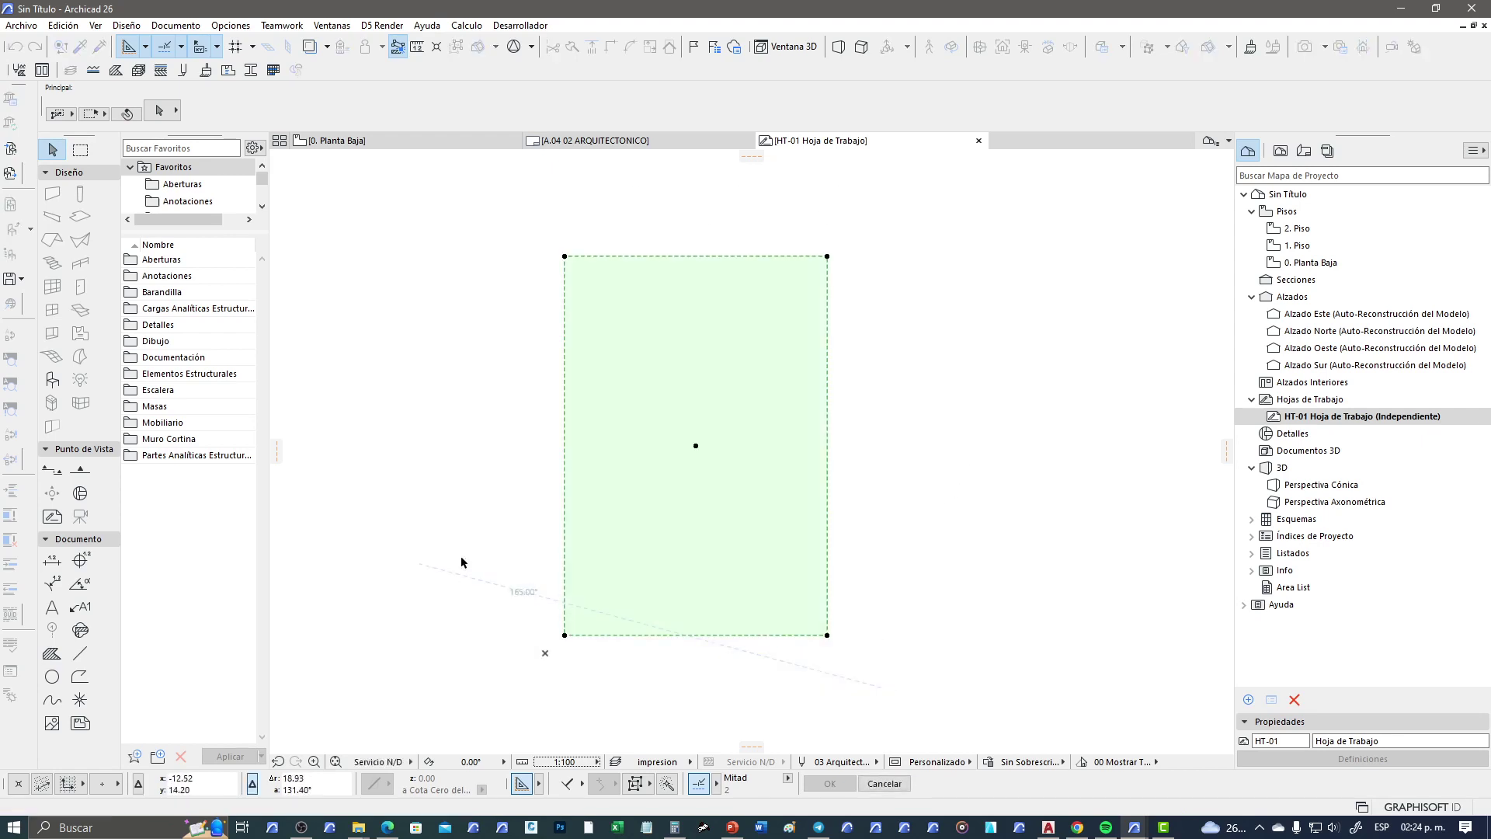
left_click(639, 622)
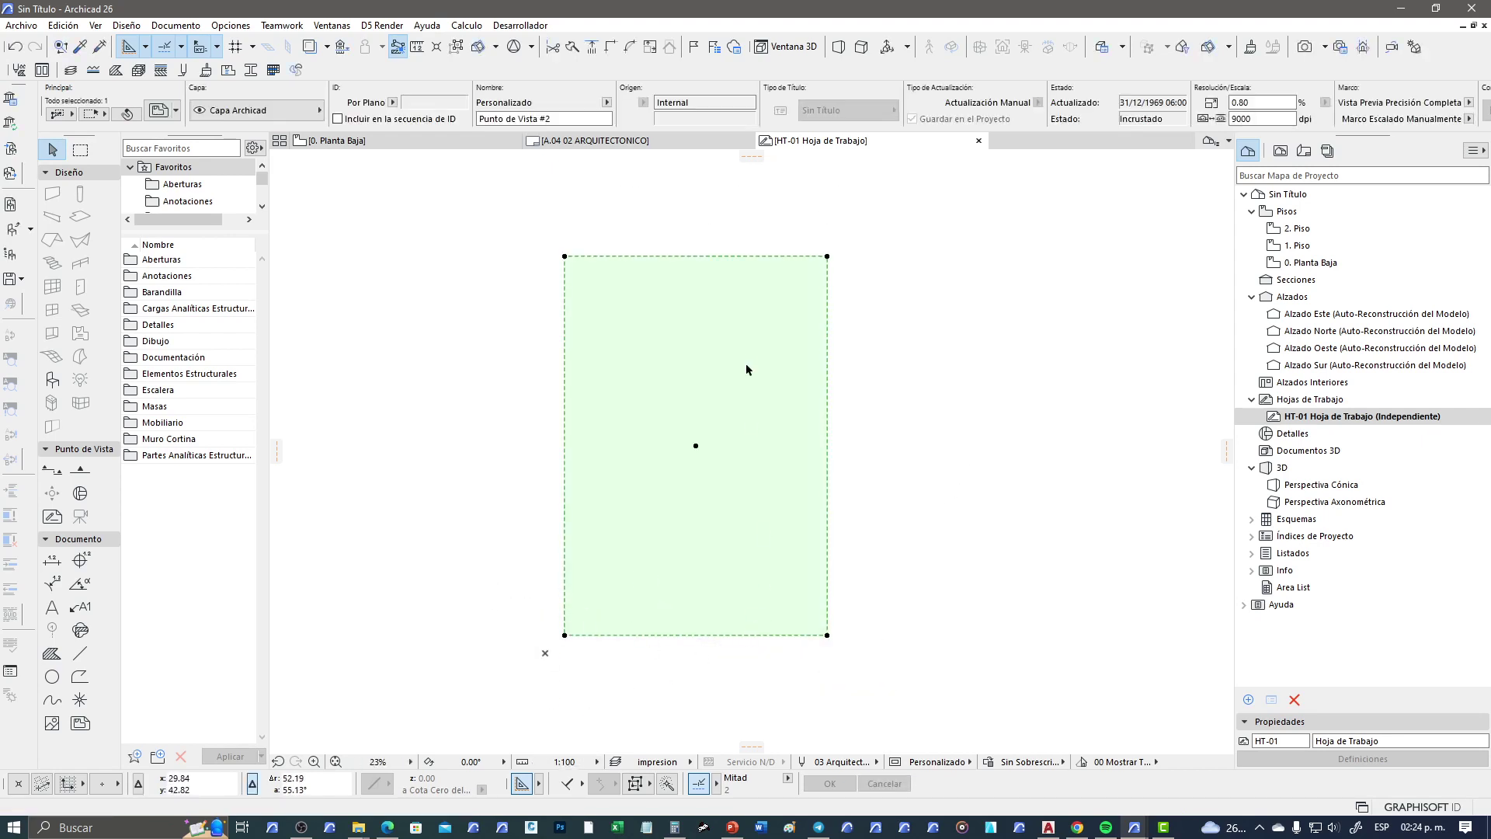
left_click(564, 762)
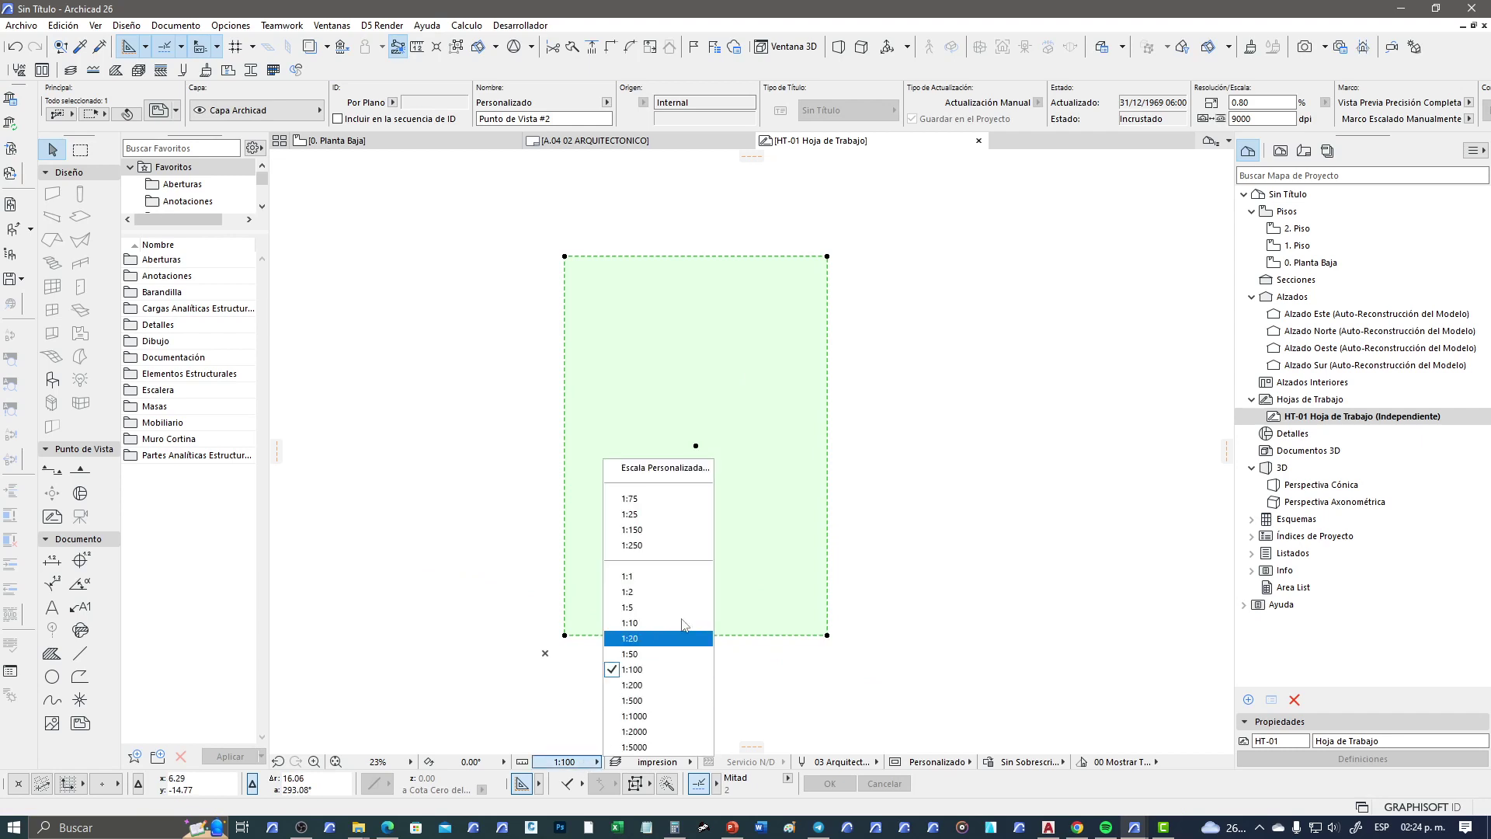
left_click(681, 577)
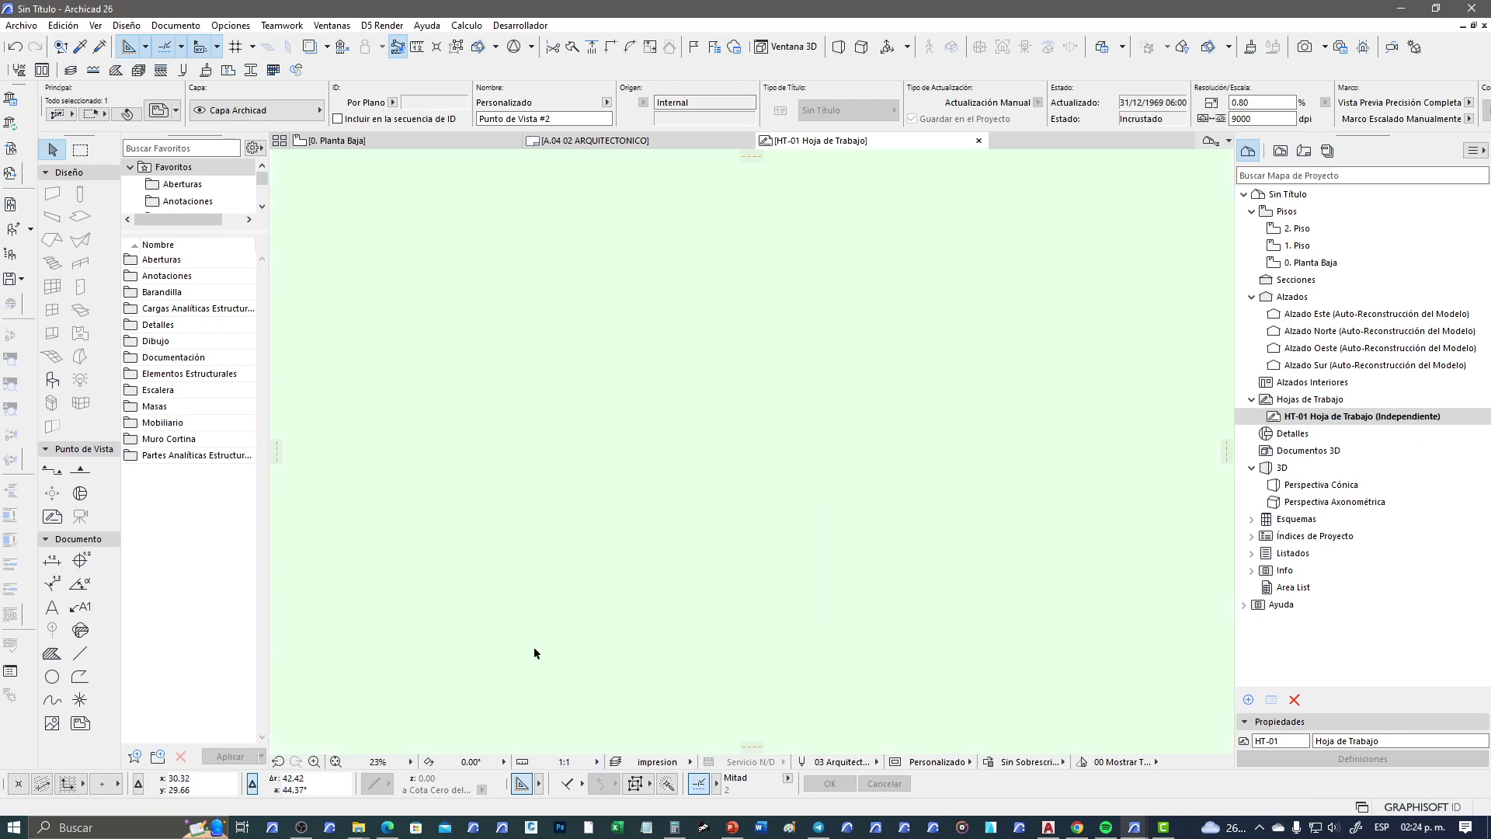
Step: Fit the view, update the pasted drawing with Actualizar, deselect, and refresh to show the plan
left_click(335, 761)
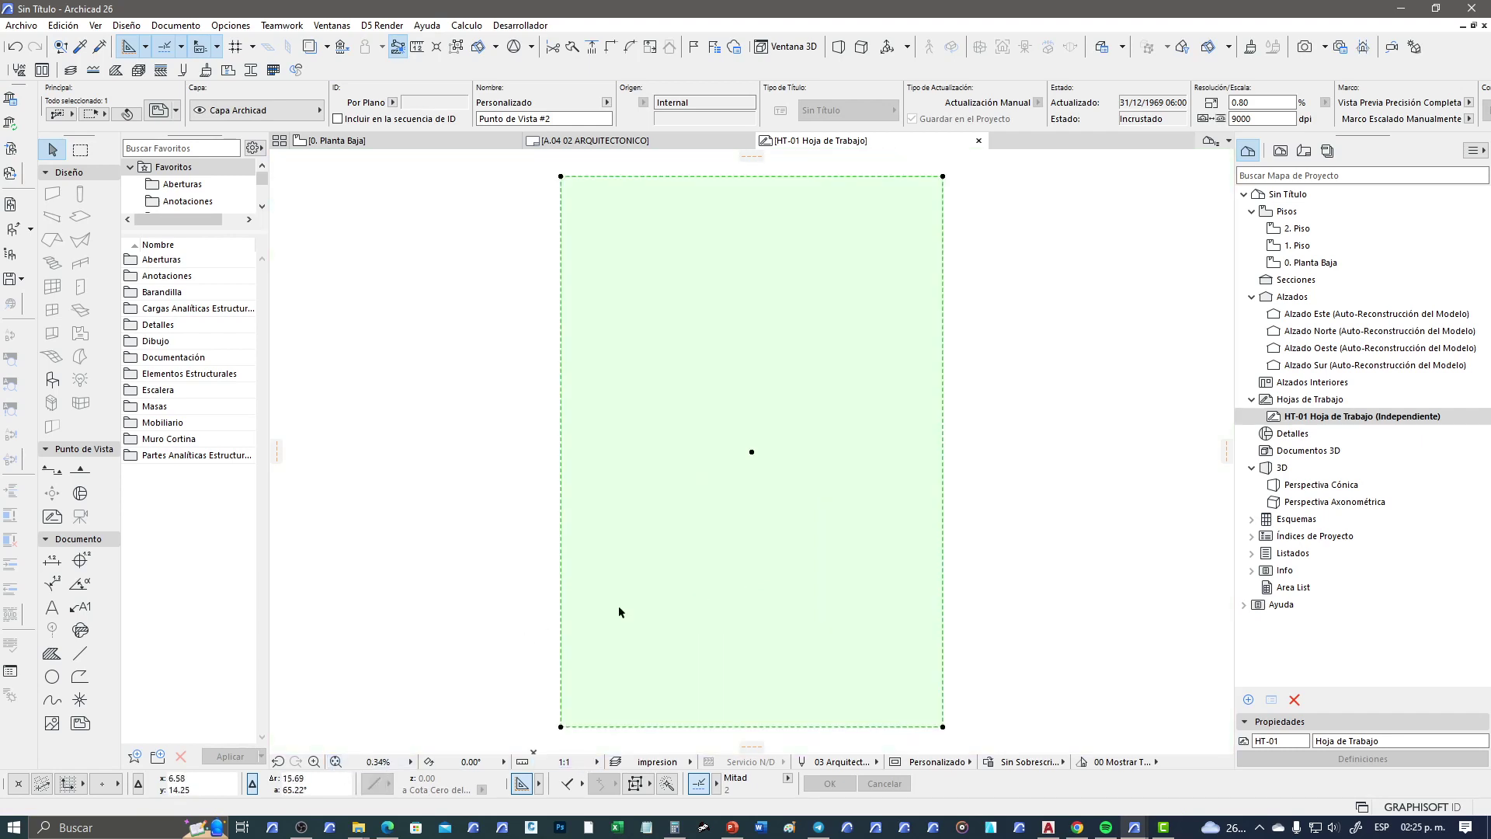
right_click(670, 252)
left_click(760, 308)
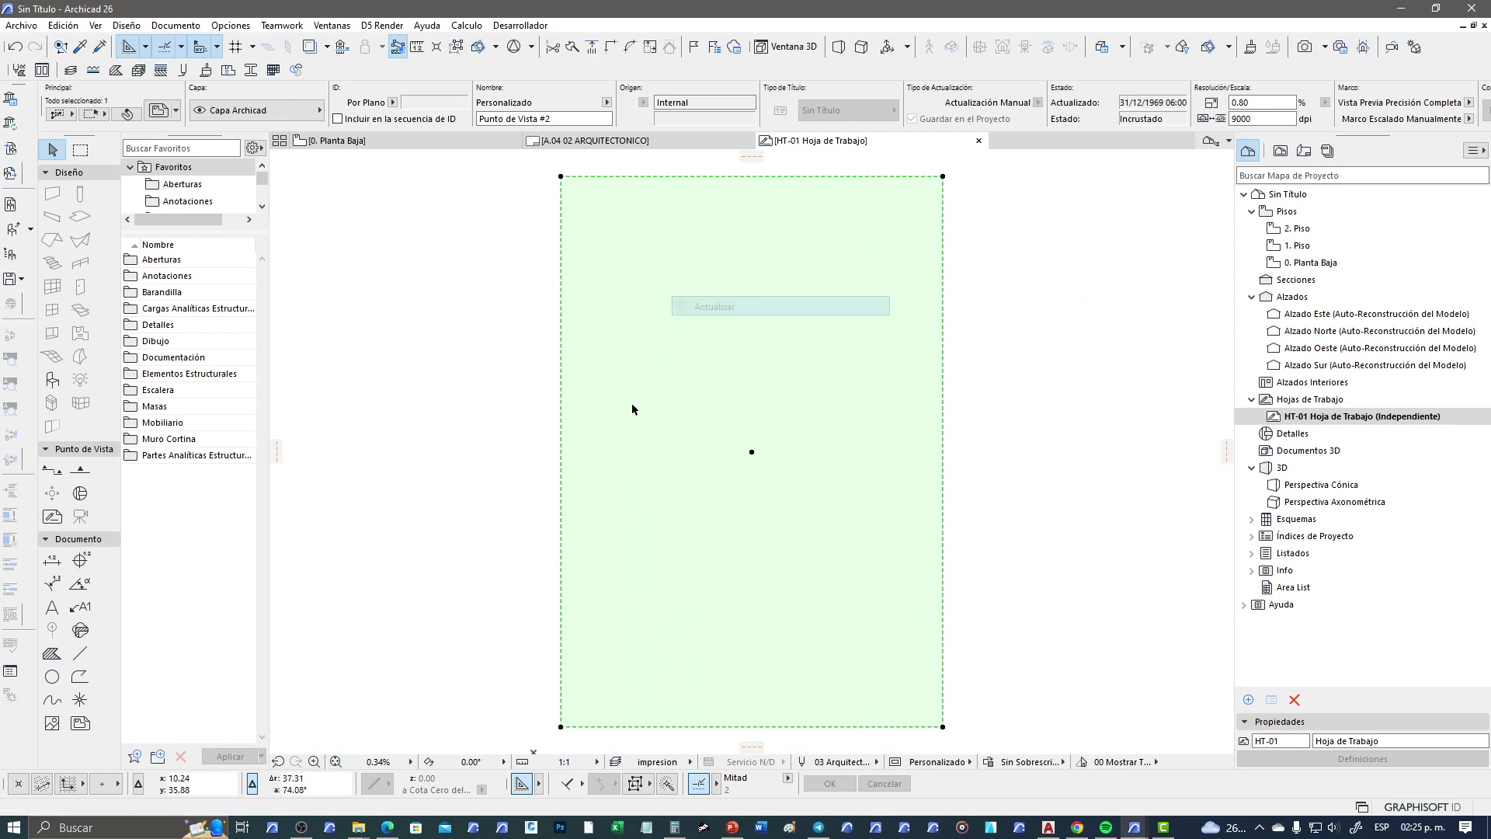
left_click(492, 542)
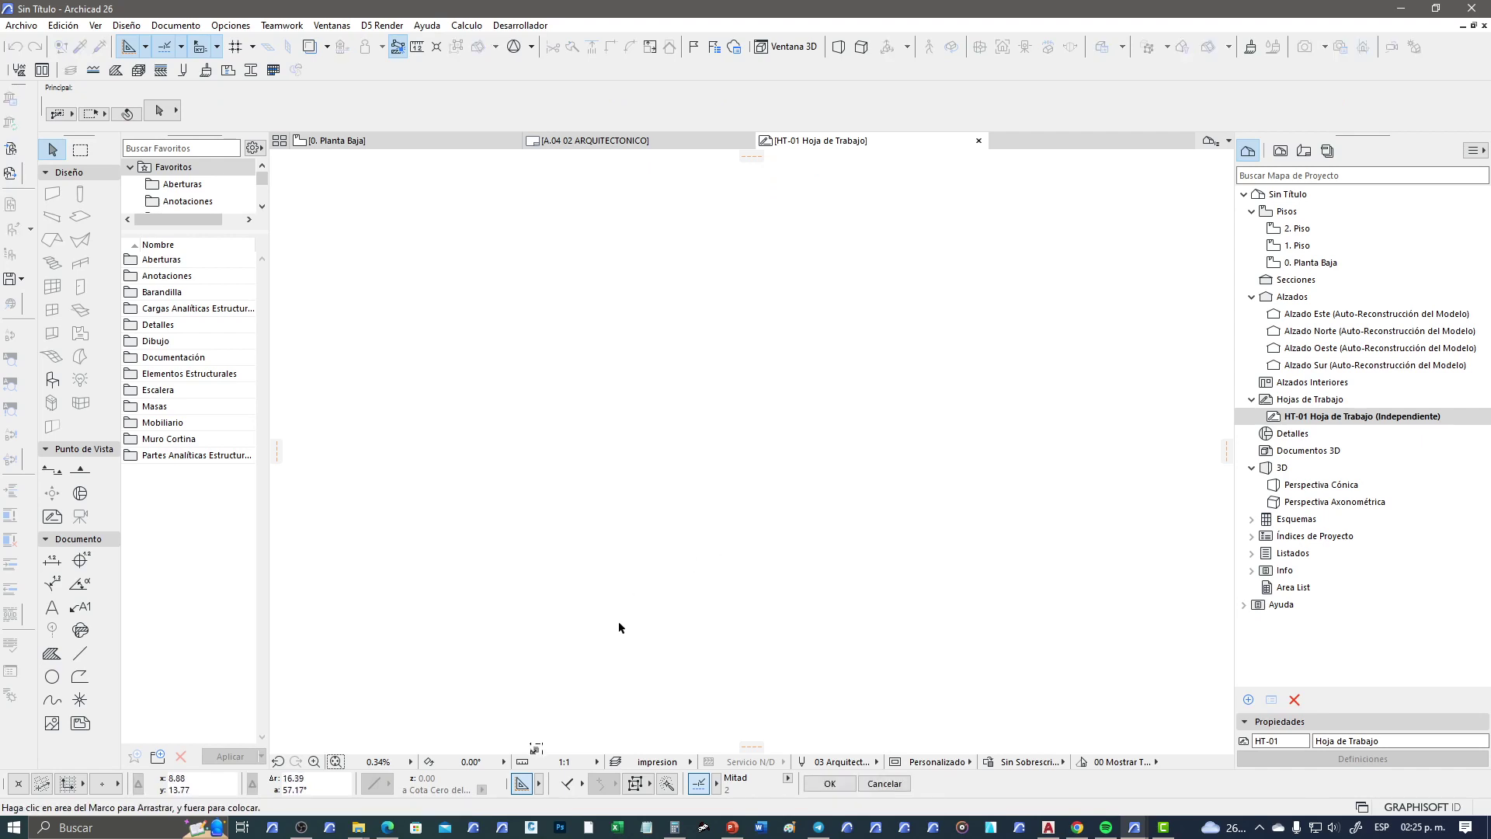
key("Return")
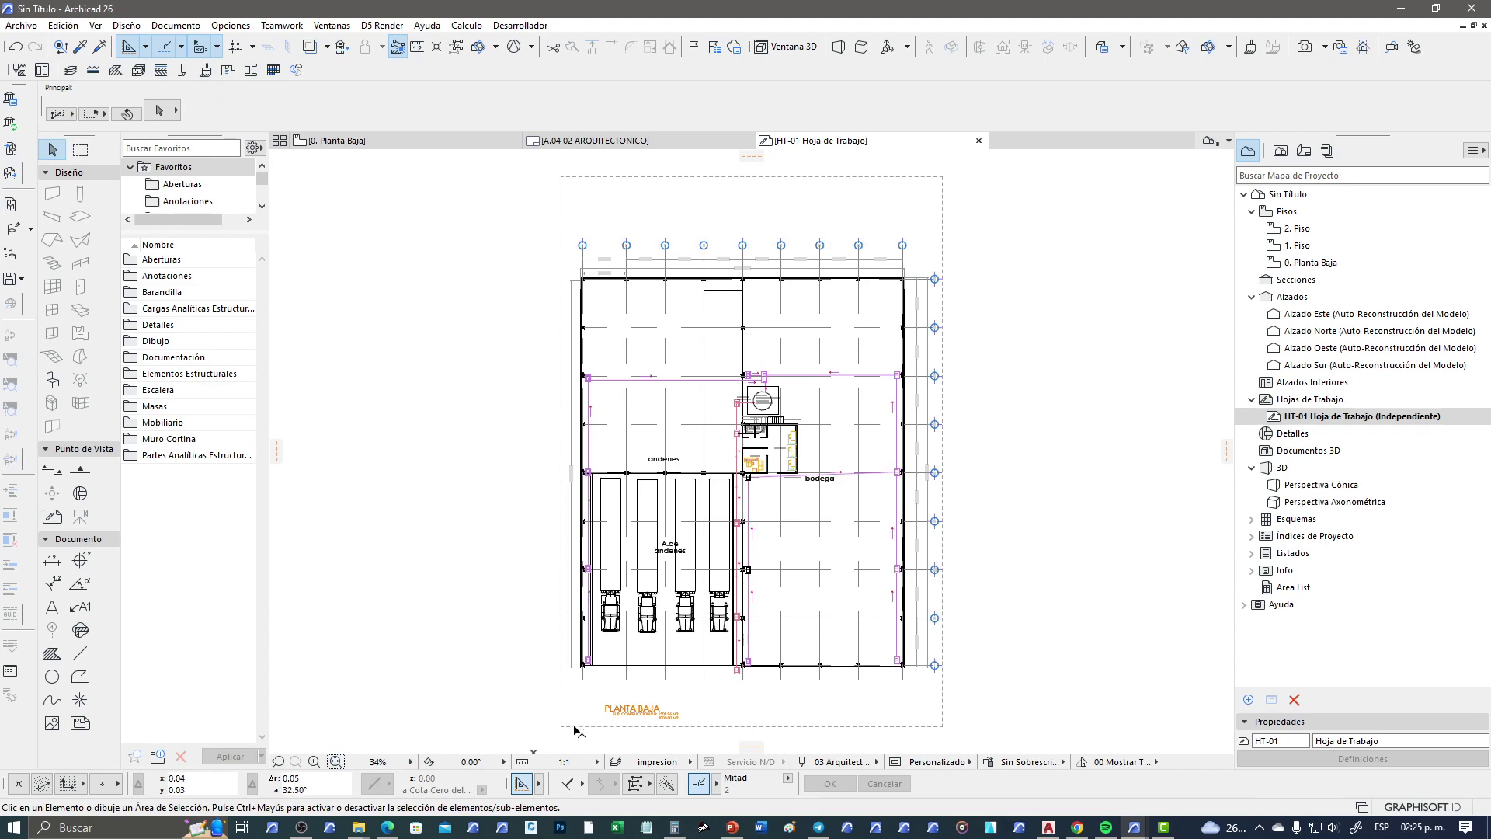
left_click(576, 727)
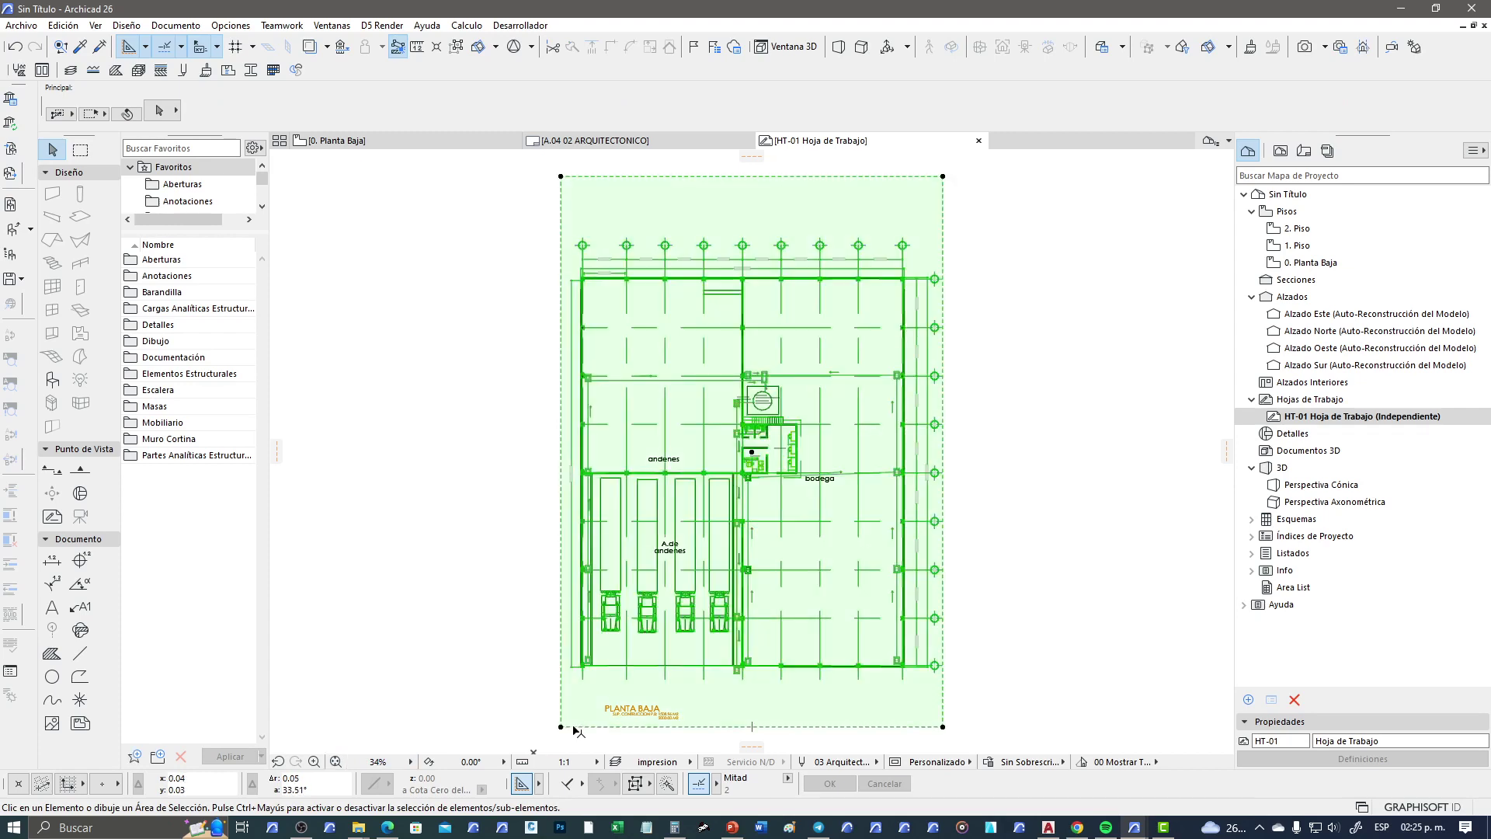
left_click(524, 559)
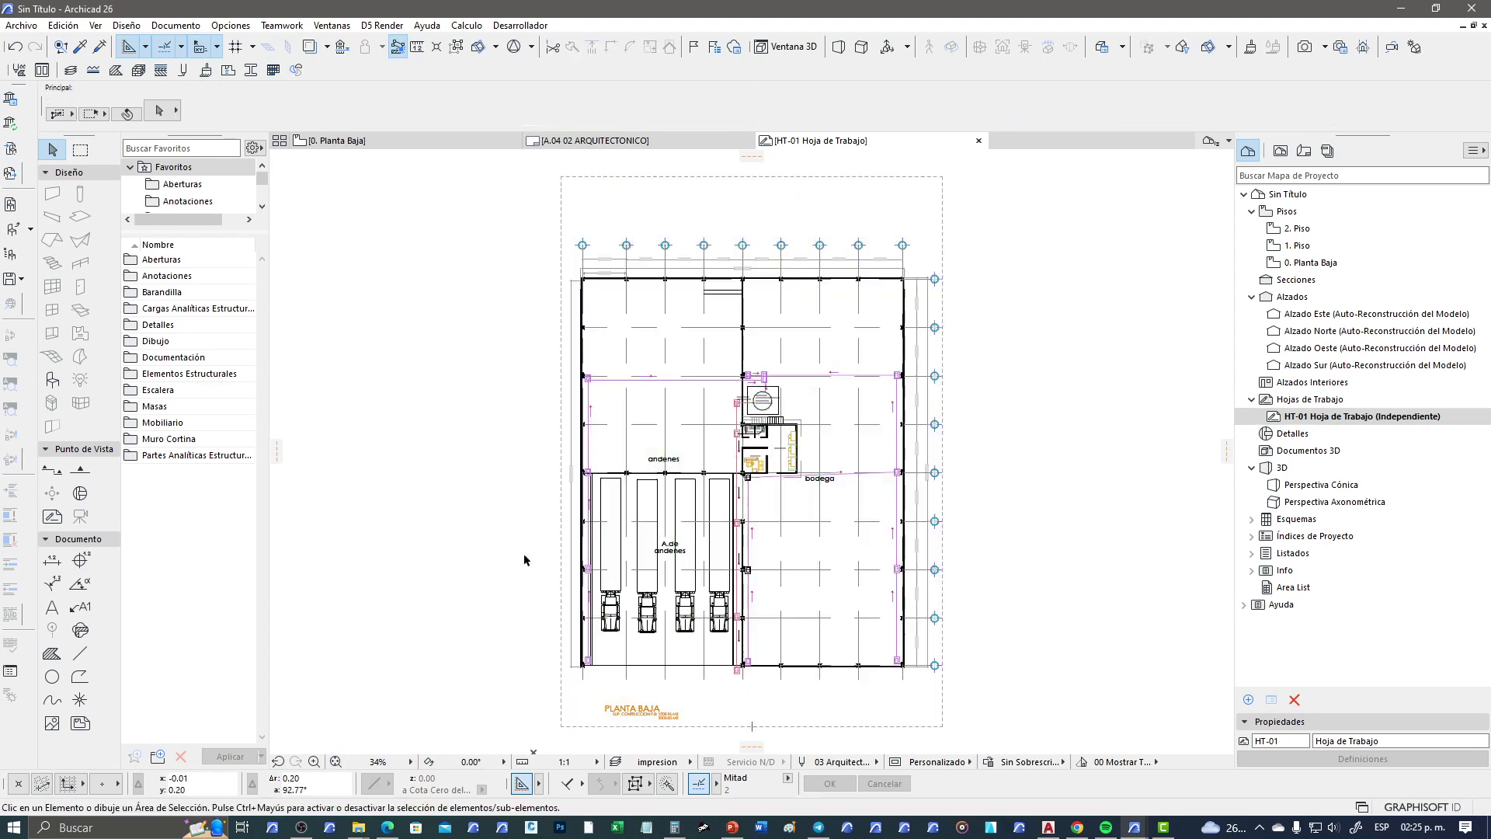
left_click(564, 762)
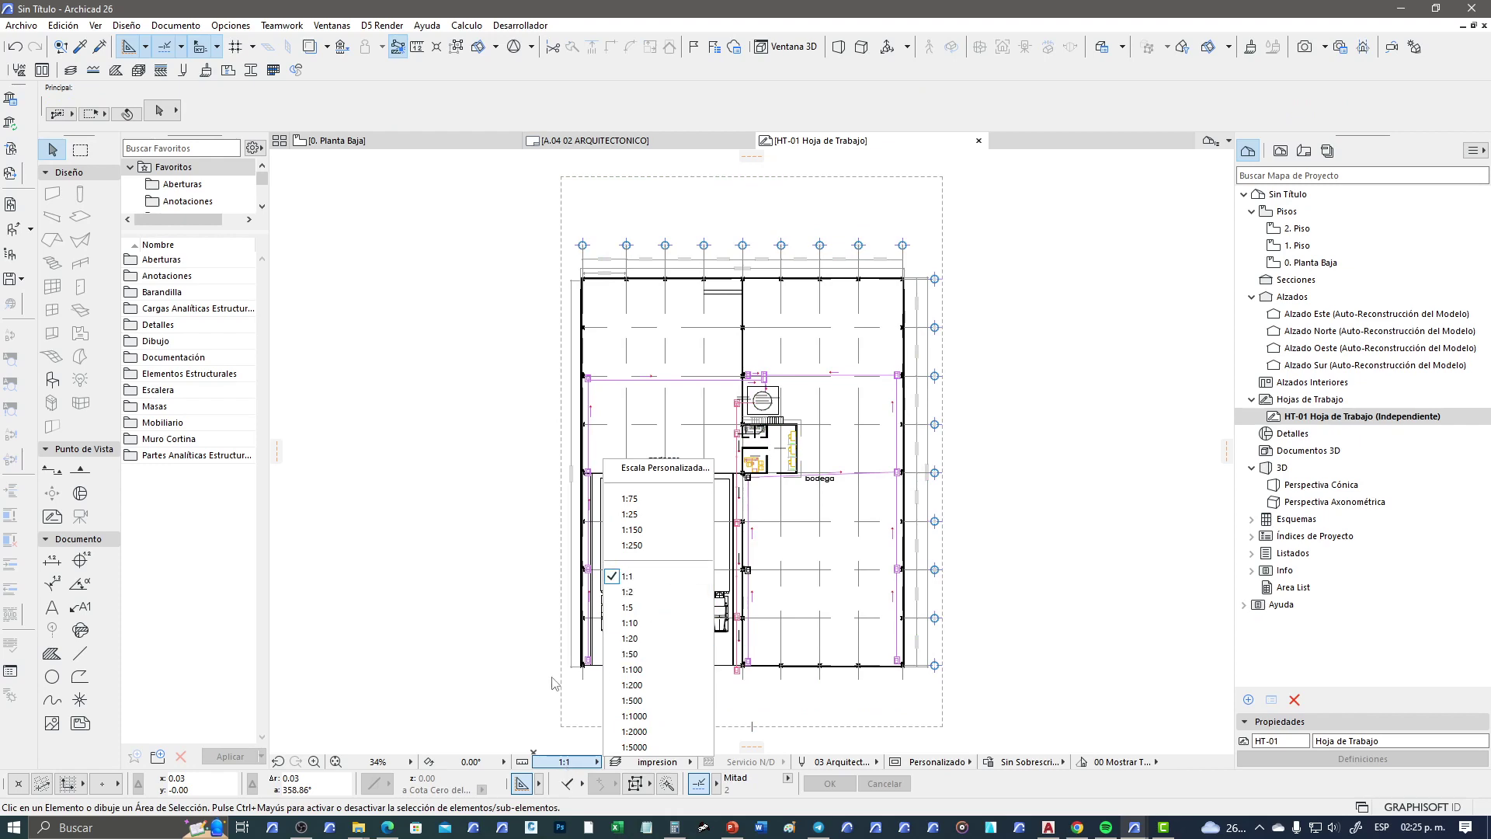
left_click(503, 705)
left_click(563, 732)
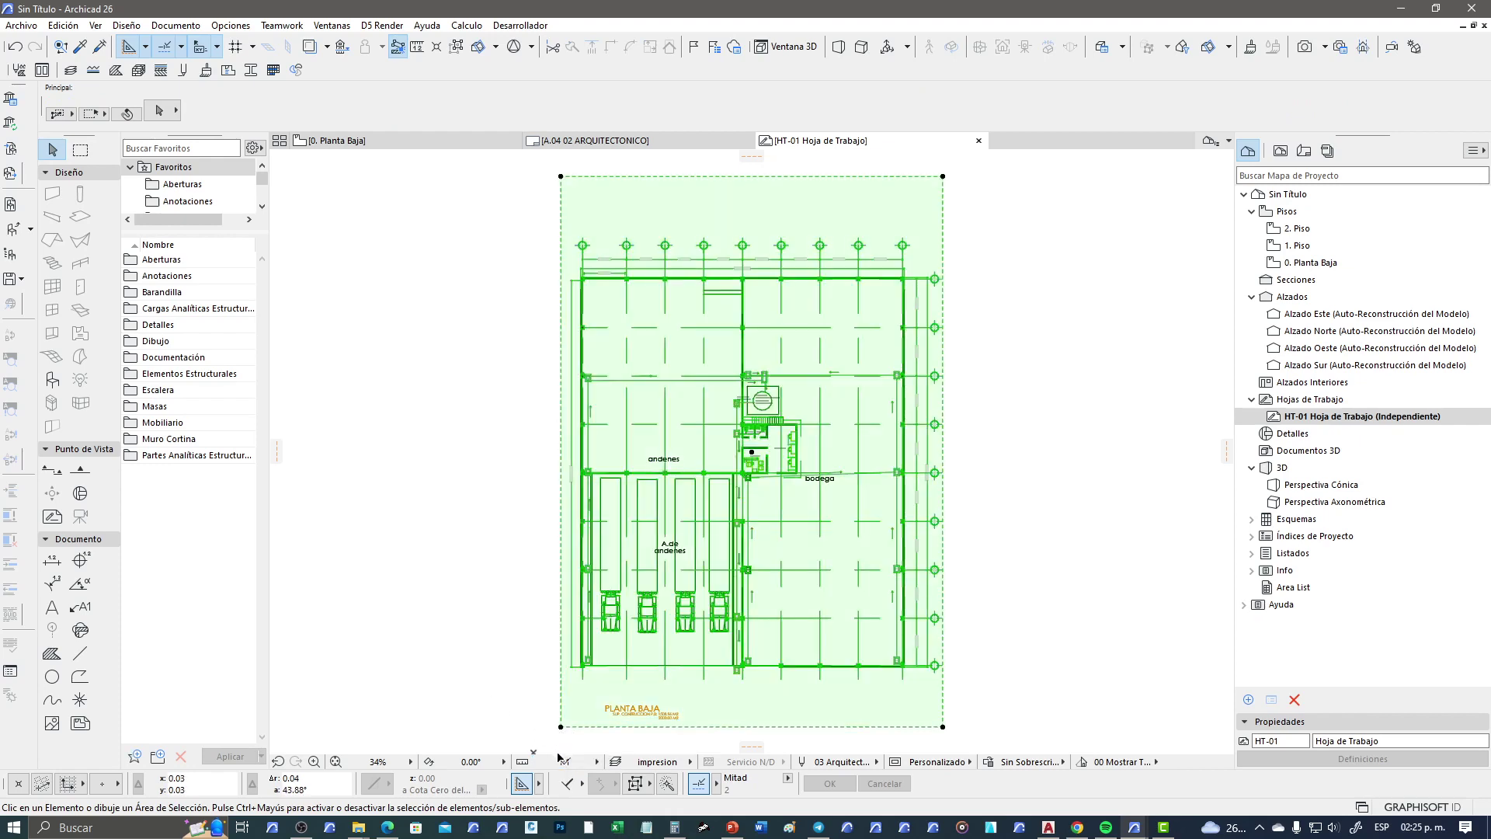
left_click(565, 762)
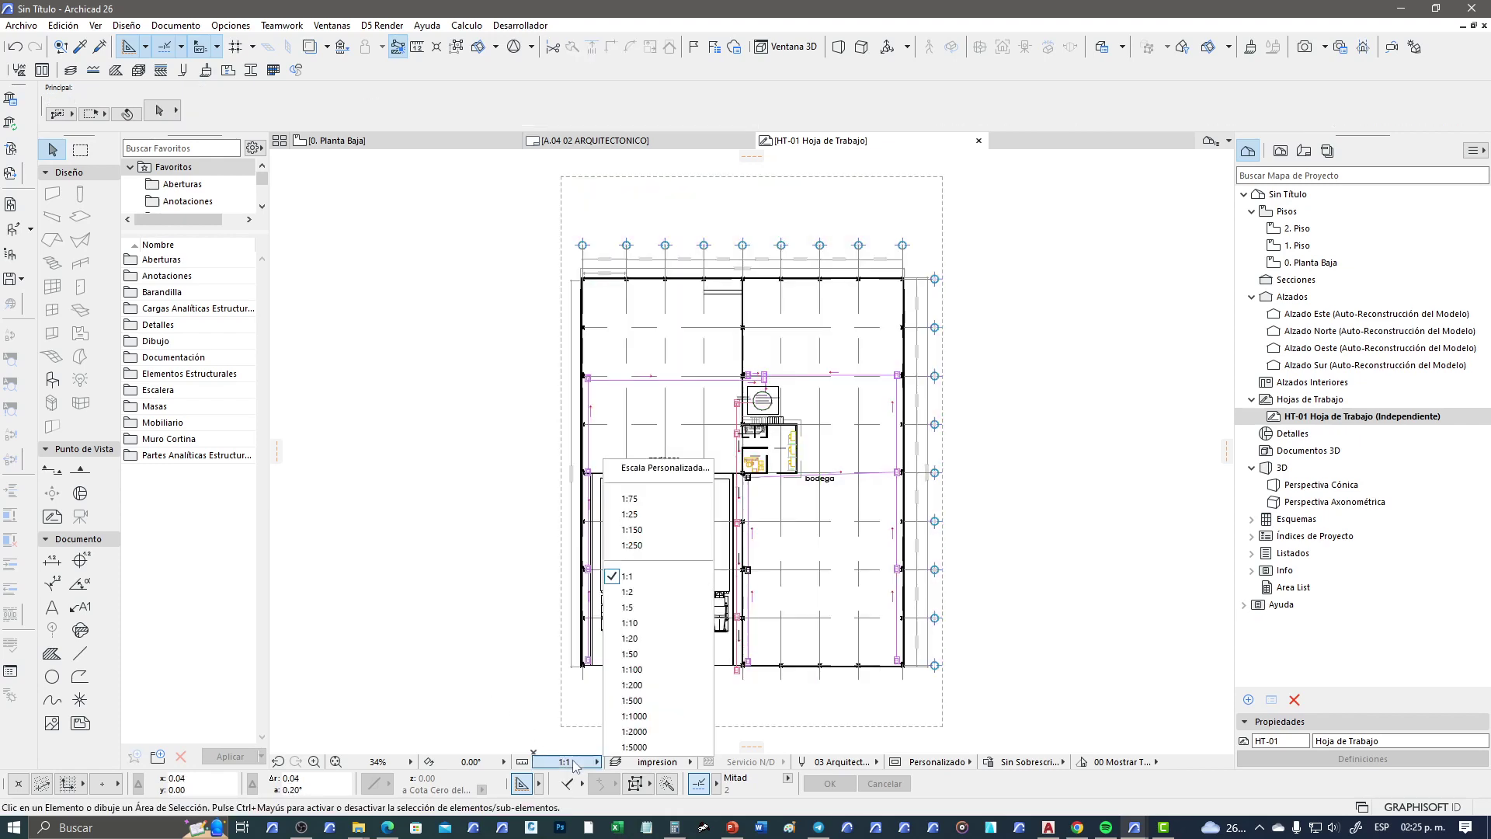
left_click(675, 668)
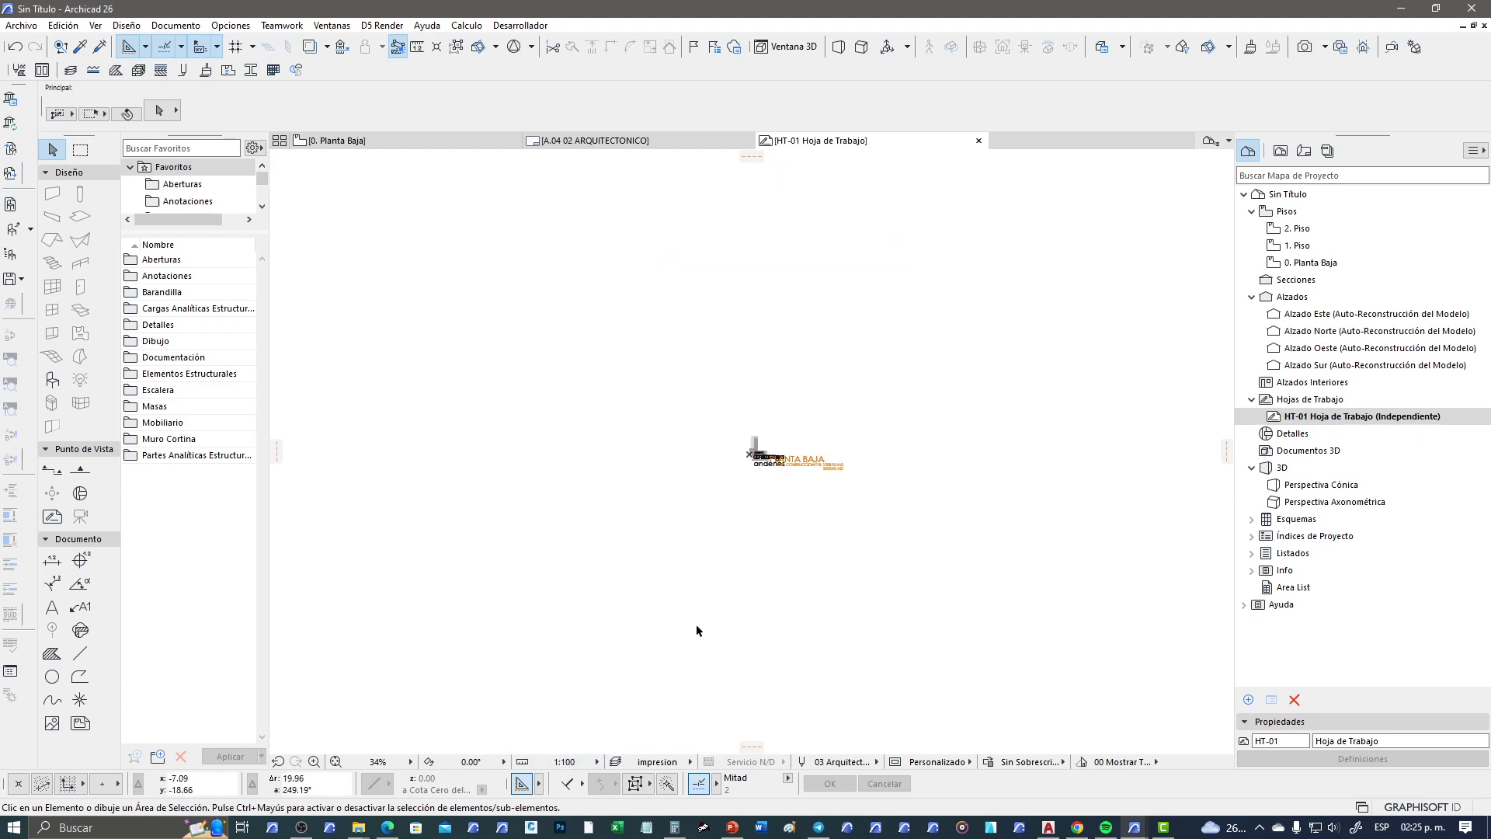
left_click_drag(1097, 406, 885, 534)
scroll(719, 476, "up", 4)
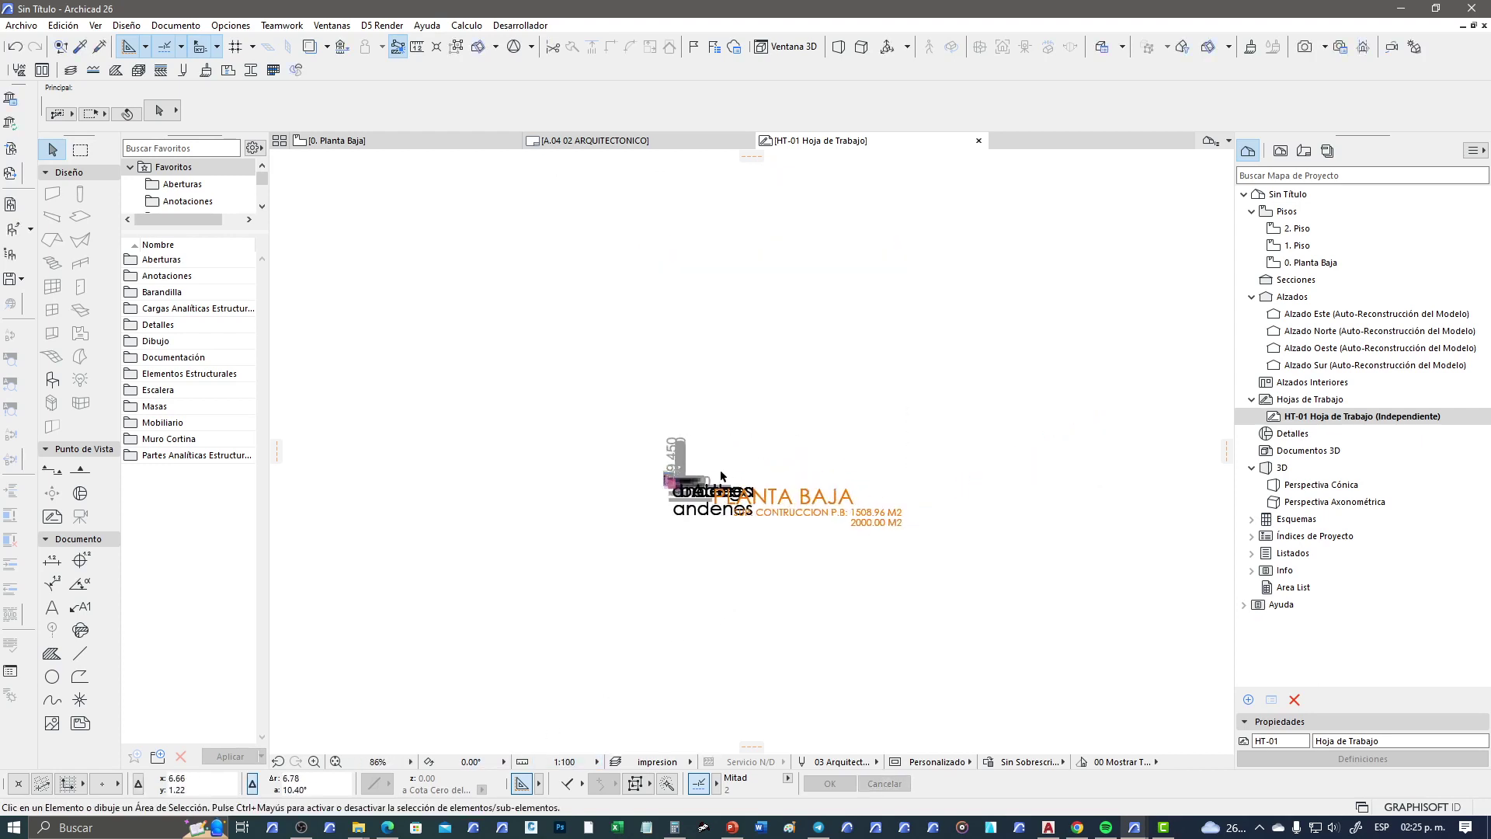
scroll(720, 469, "up", 4)
scroll(591, 528, "up", 2)
scroll(540, 558, "up", 3)
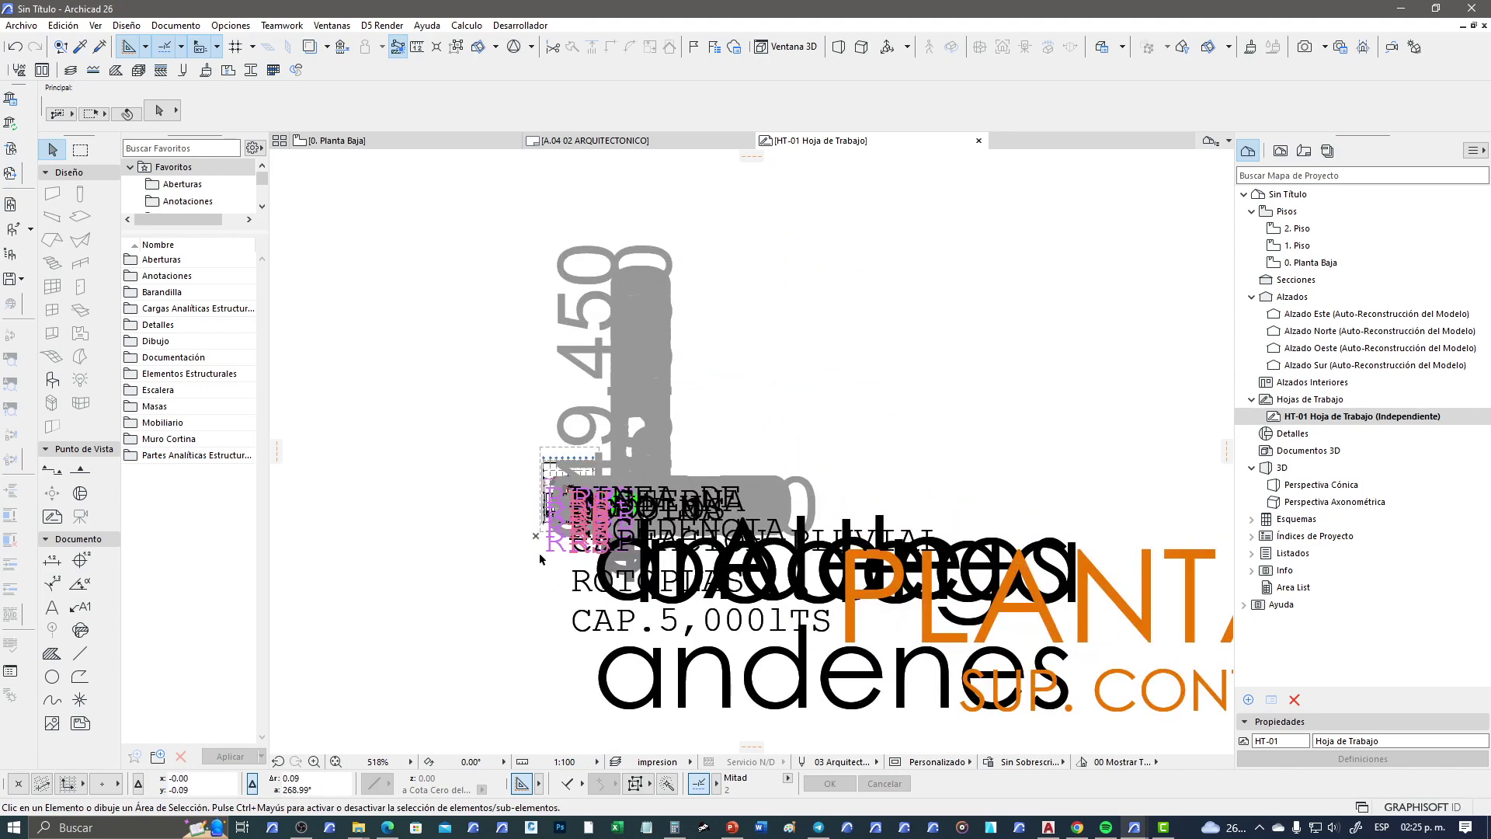
scroll(644, 561, "down", 3)
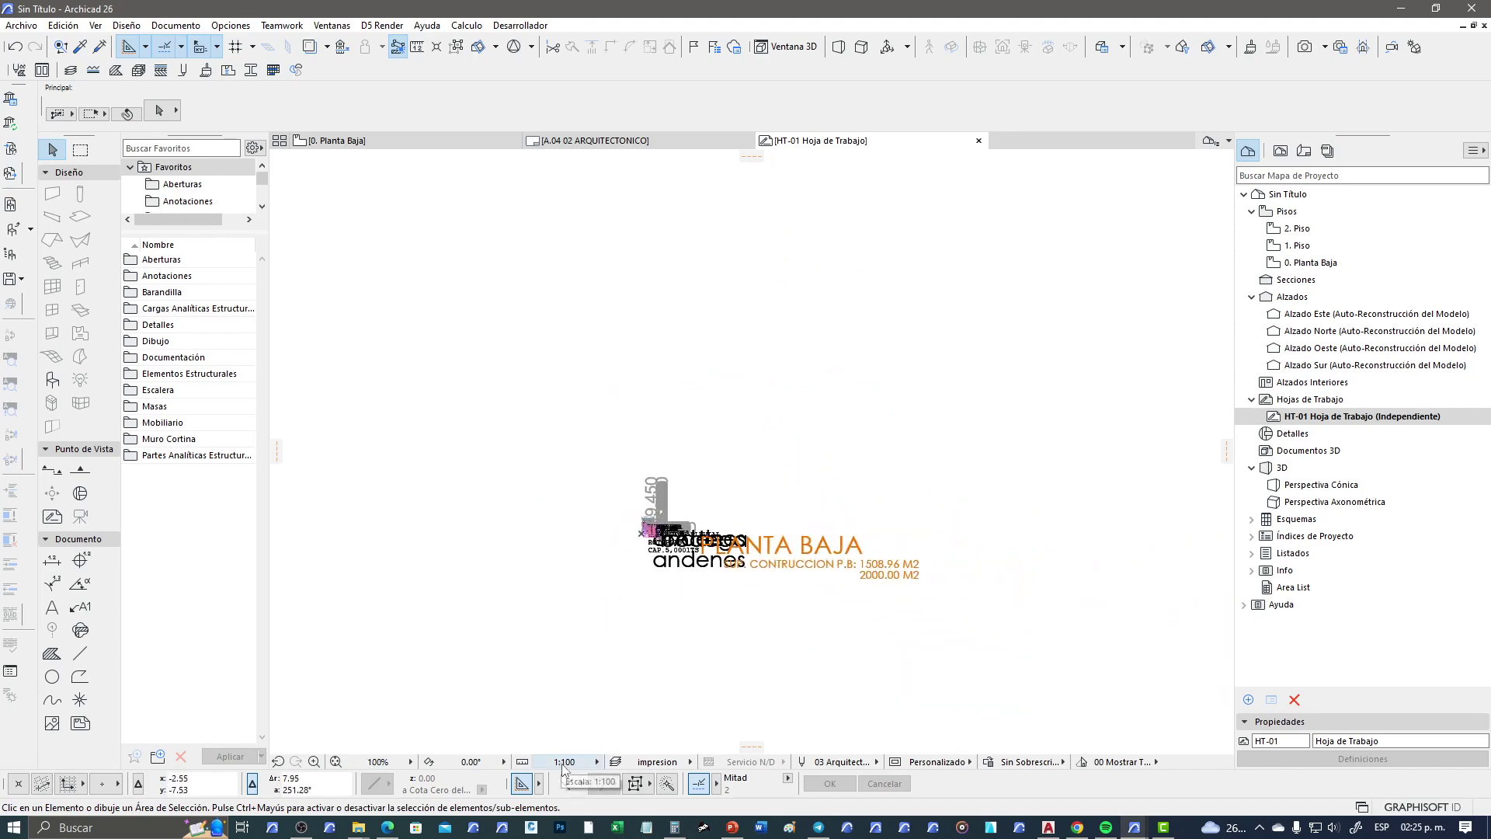
left_click(566, 761)
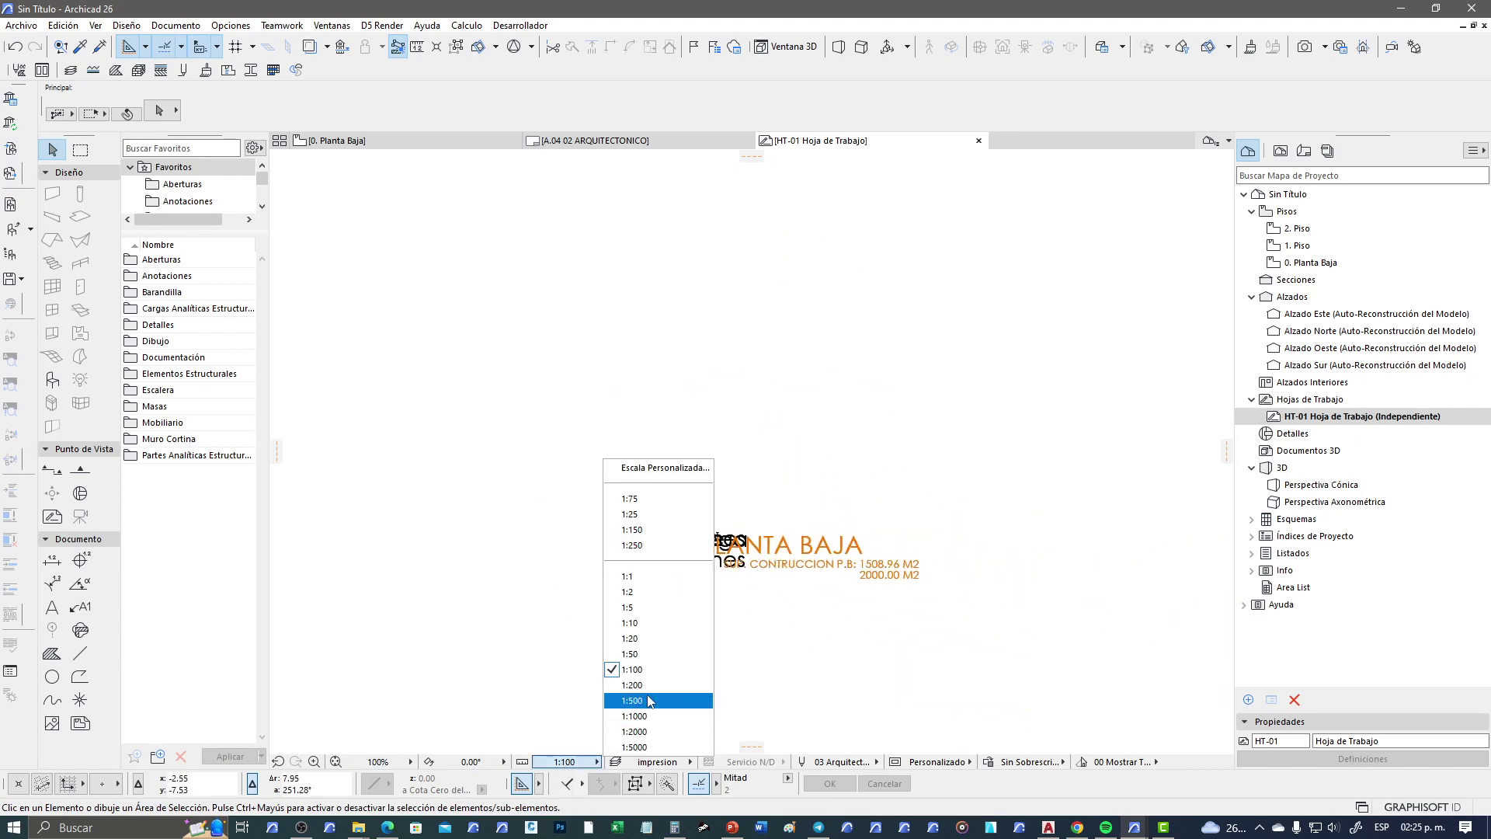
left_click(664, 575)
left_click(335, 762)
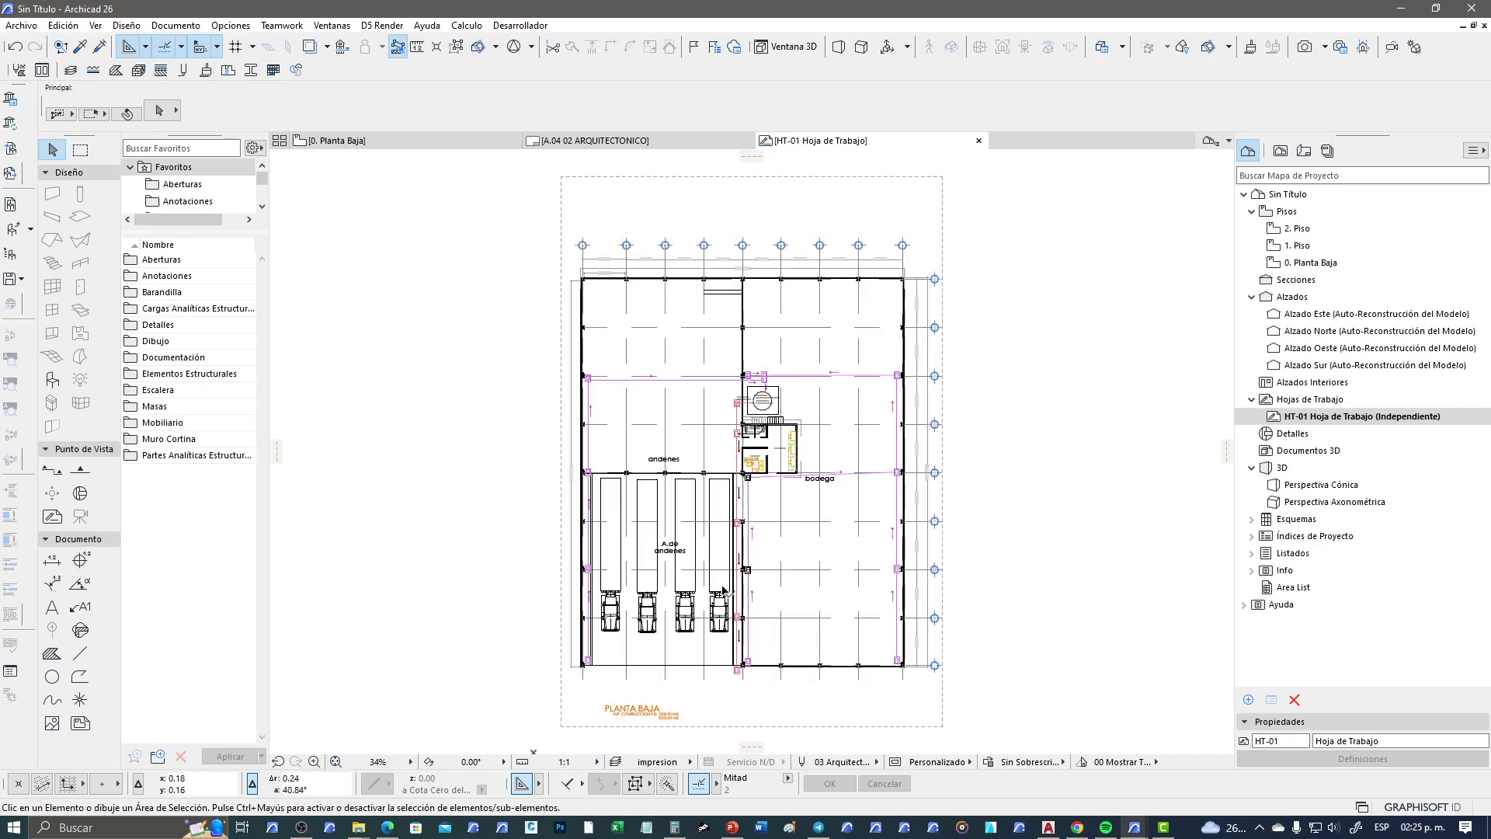
left_click(1013, 277)
left_click(571, 691)
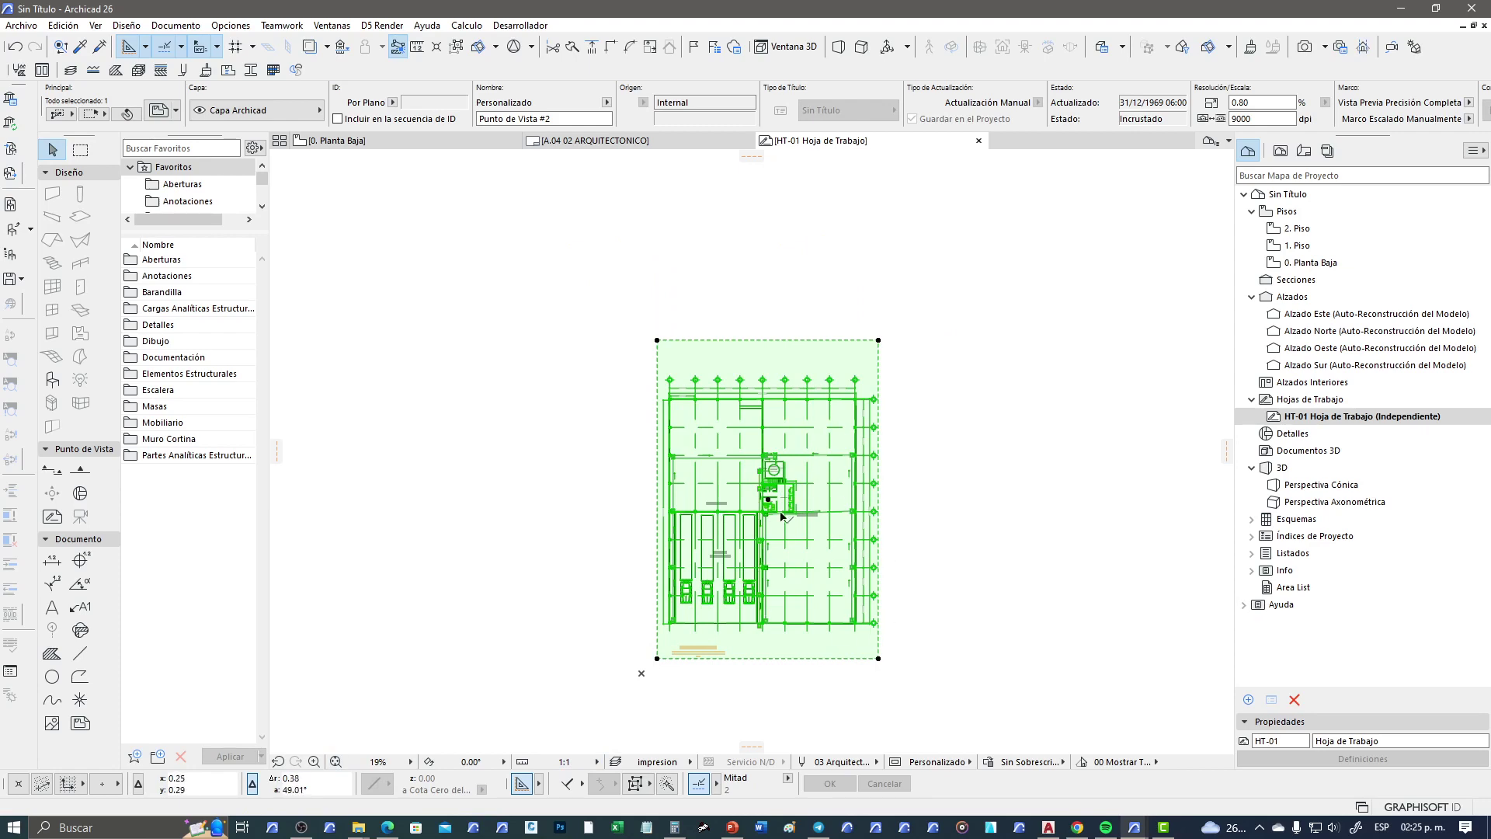
Step: Start graphical resizing of the HT-01 plan drawing, with the centre at grid line 1
scroll(753, 371, "up", 3)
scroll(683, 380, "up", 5)
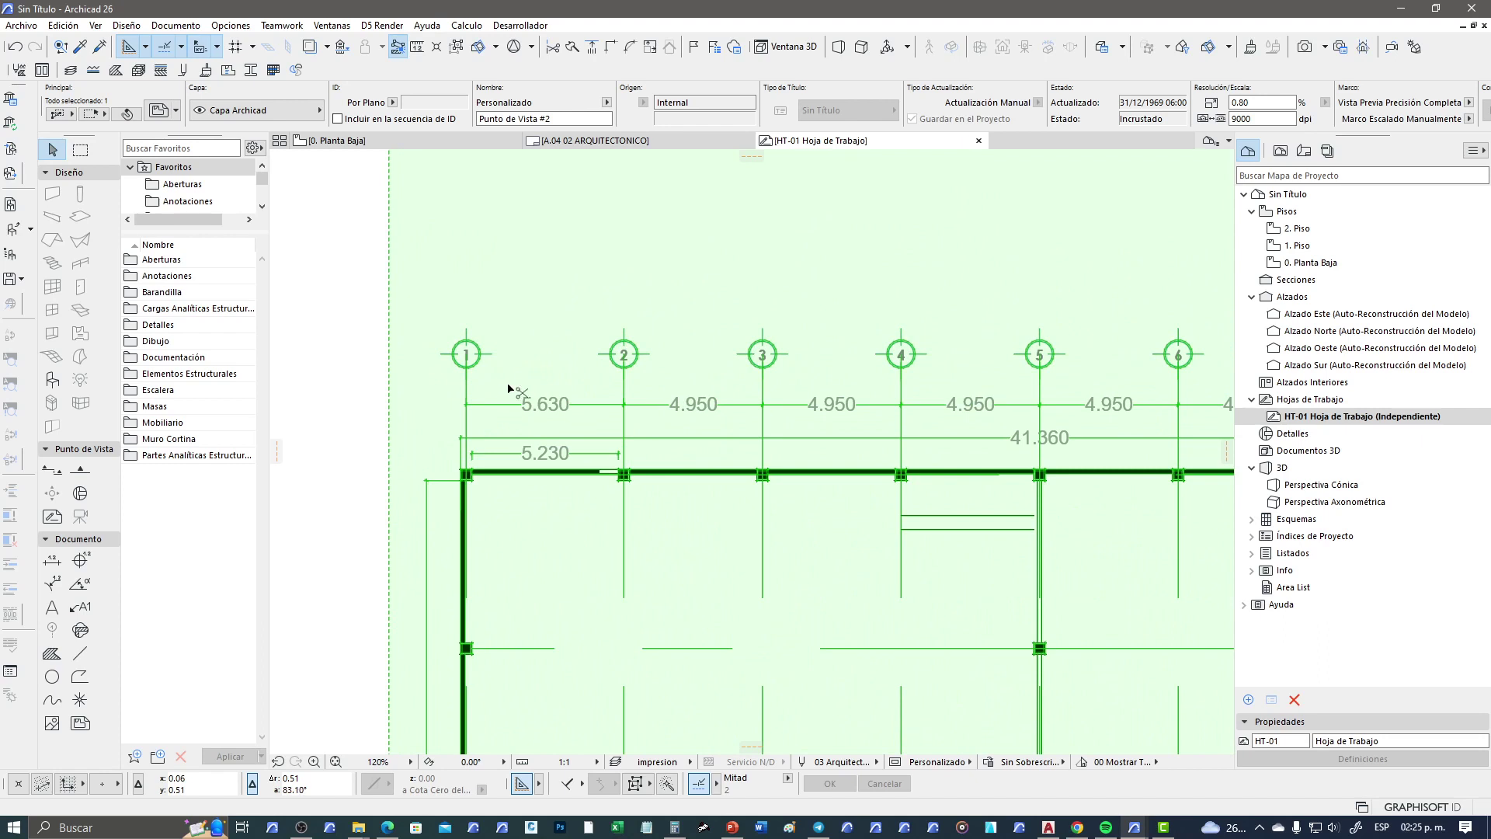
key("ctrl+k")
left_click(807, 411)
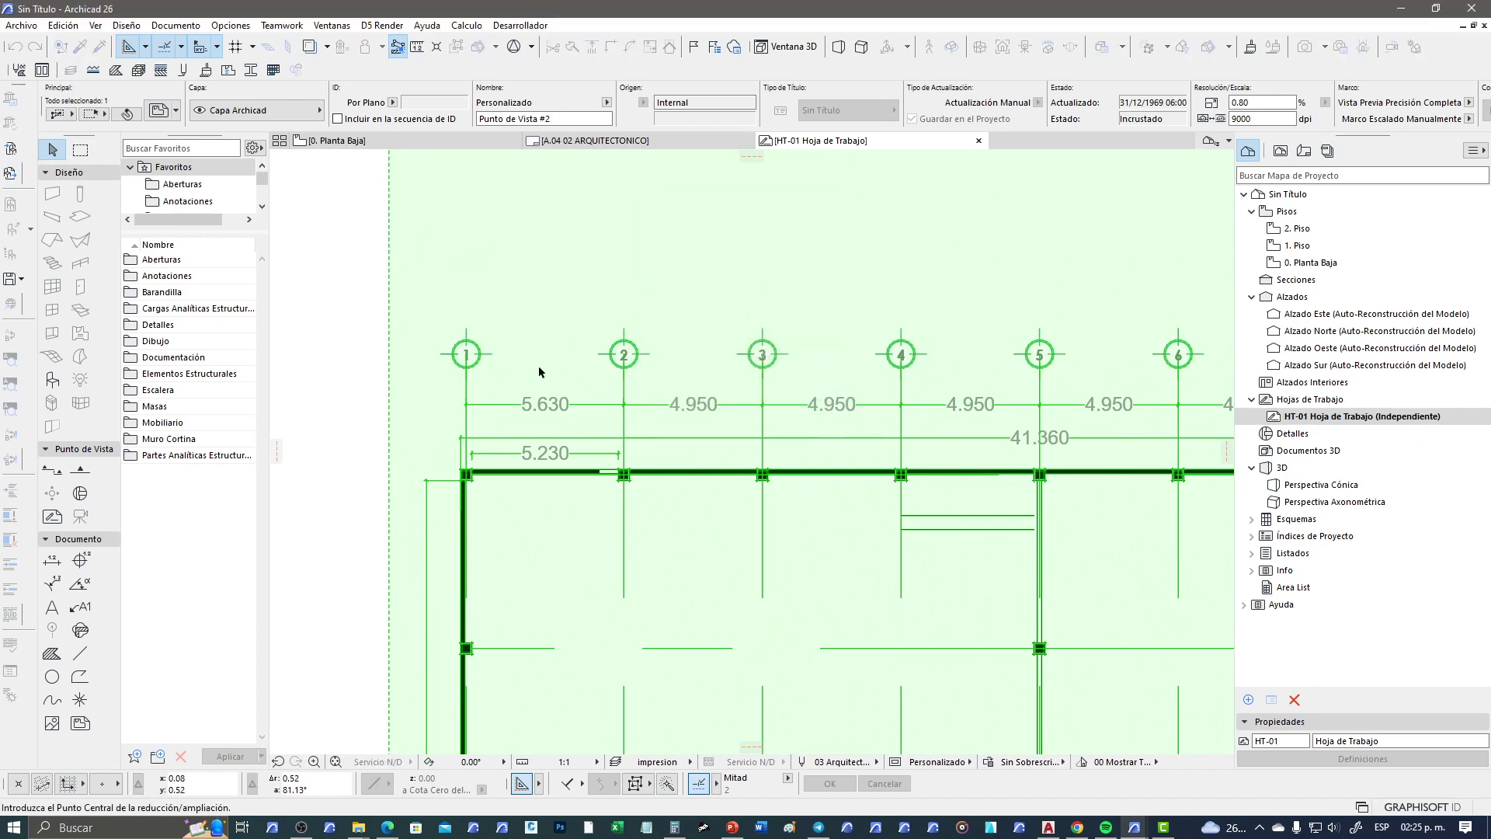
scroll(447, 426, "up", 5)
scroll(447, 431, "up", 3)
scroll(442, 423, "up", 3)
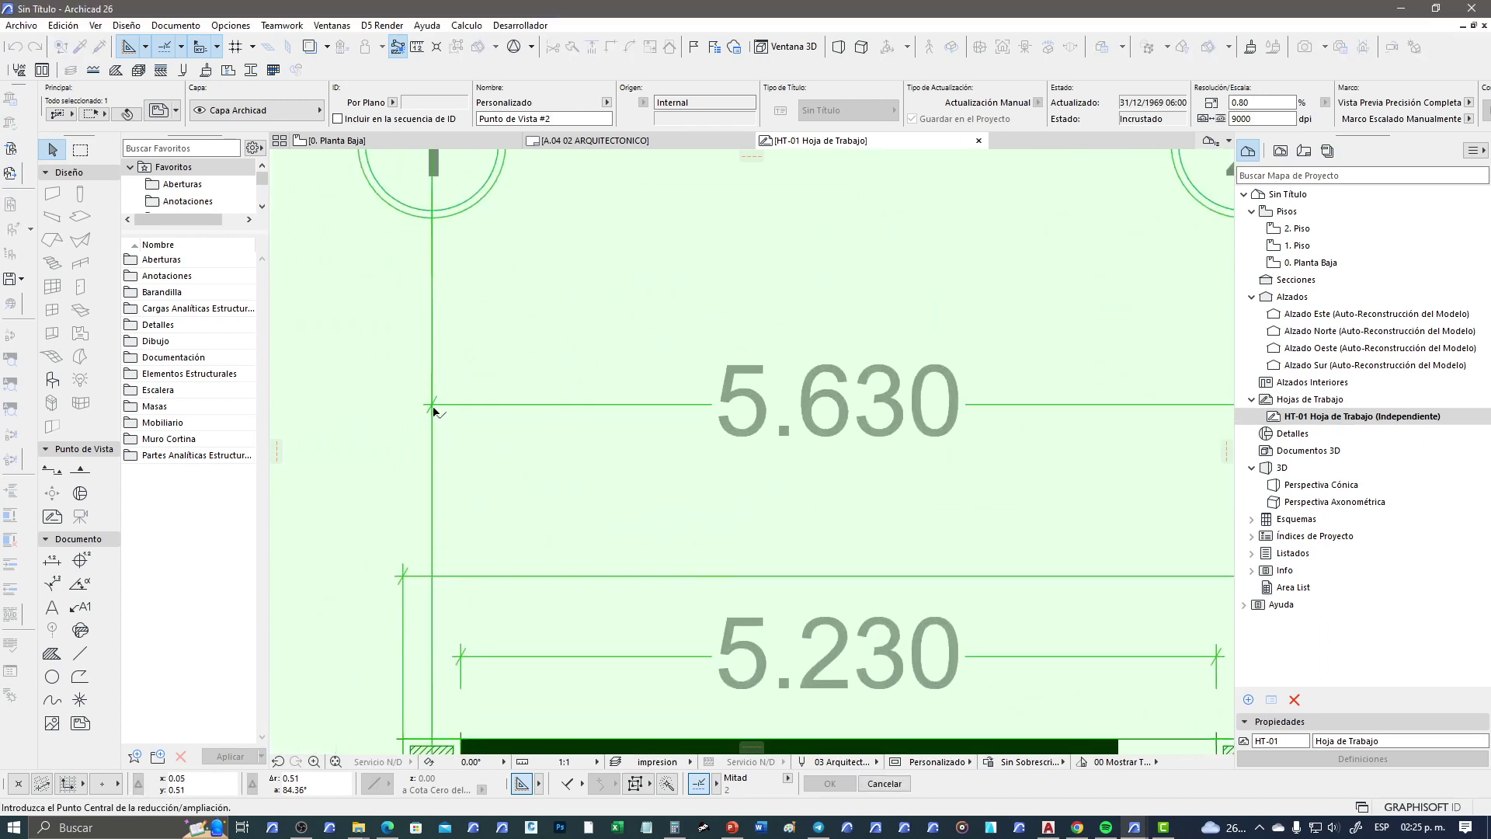
left_click(435, 413)
scroll(435, 423, "down", 5)
scroll(799, 454, "up", 1)
scroll(804, 458, "up", 3)
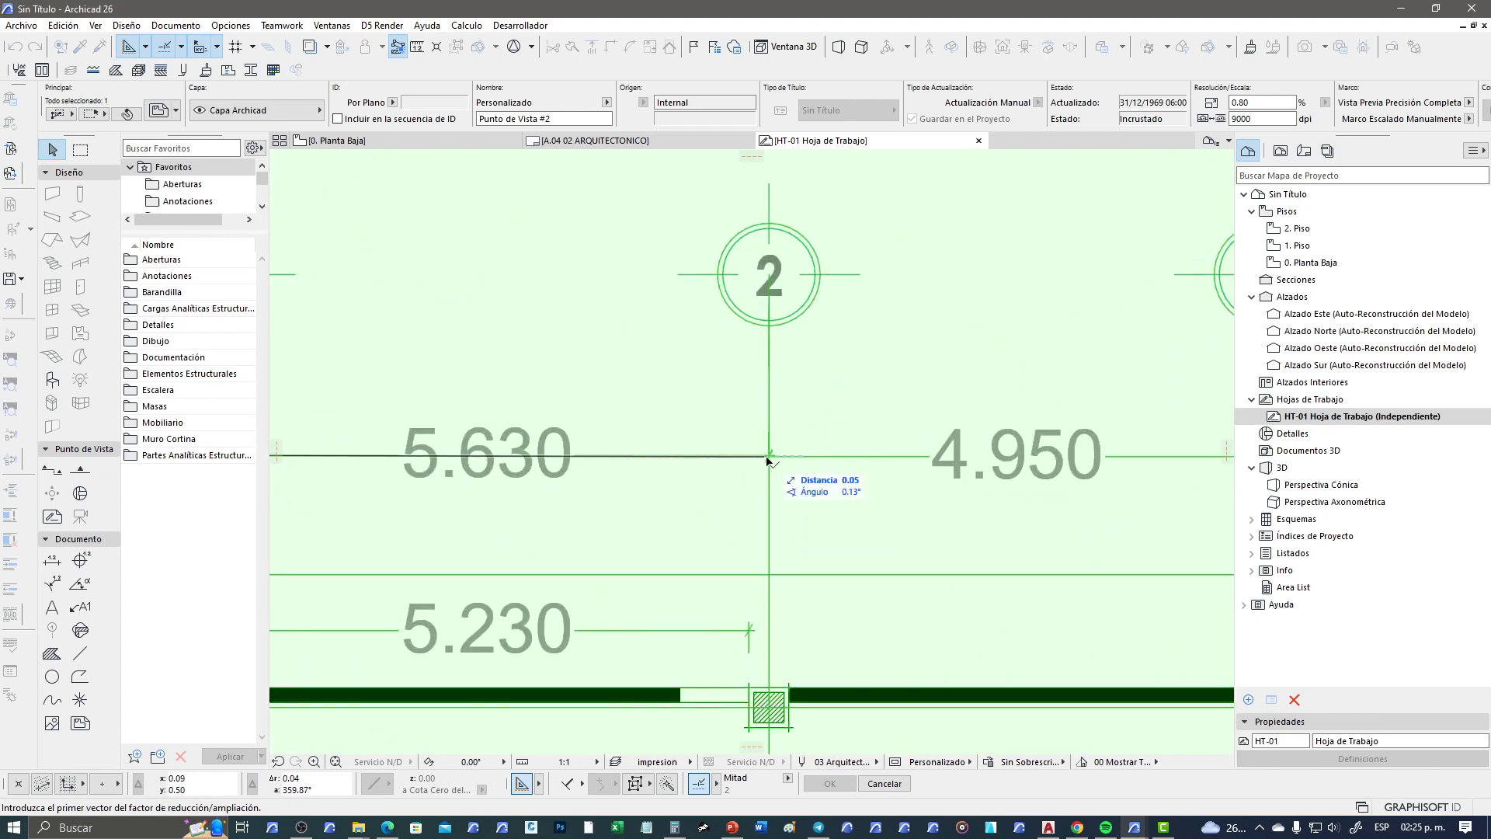
scroll(770, 460, "up", 3)
scroll(770, 459, "up", 2)
scroll(765, 446, "up", 2)
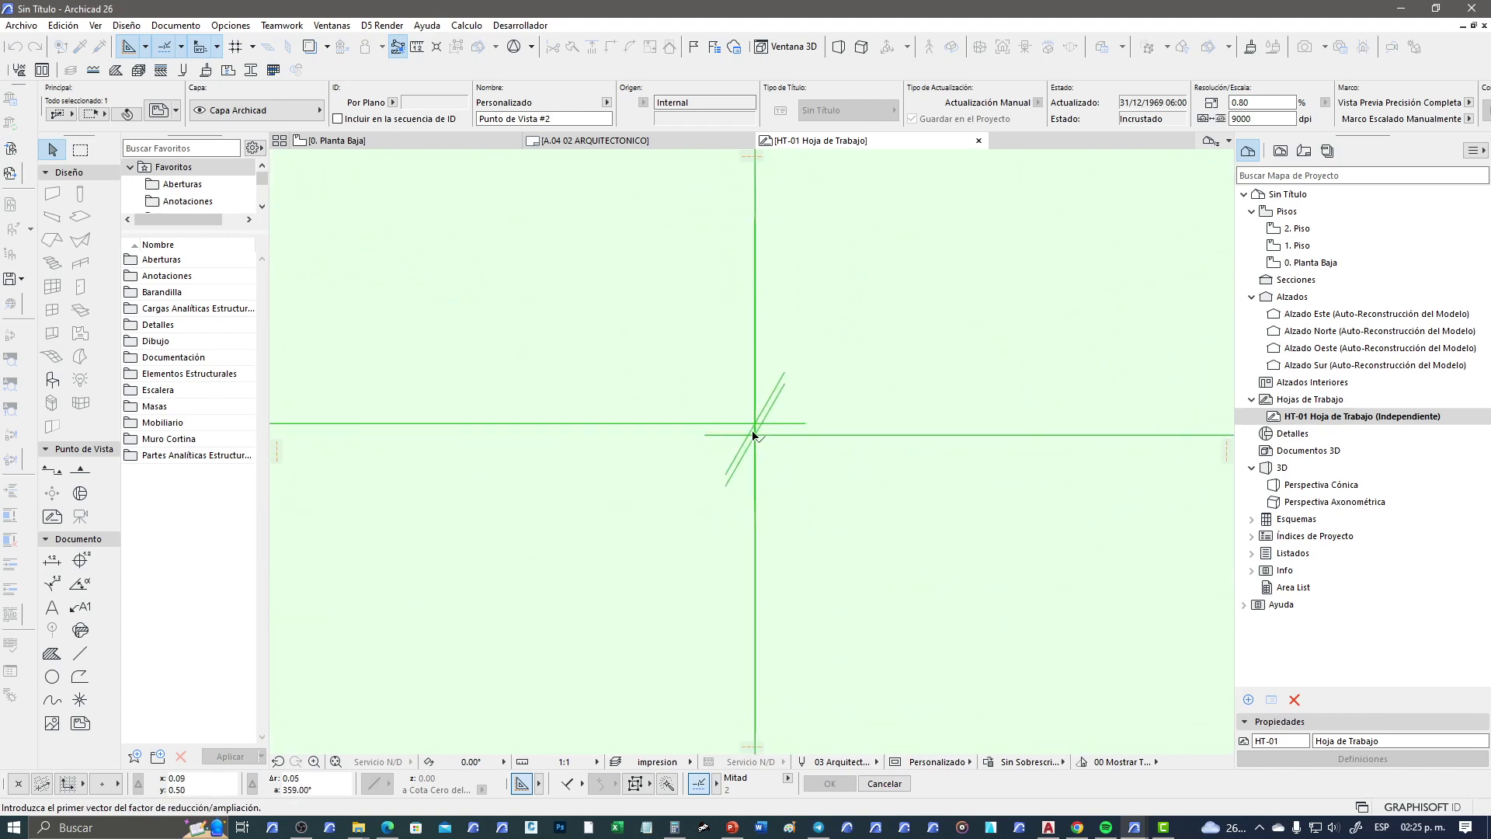
Step: Rescale the plan so the grid 1 to grid 2 span measures 5.63, then deselect
left_click(756, 424)
scroll(777, 470, "down", 3)
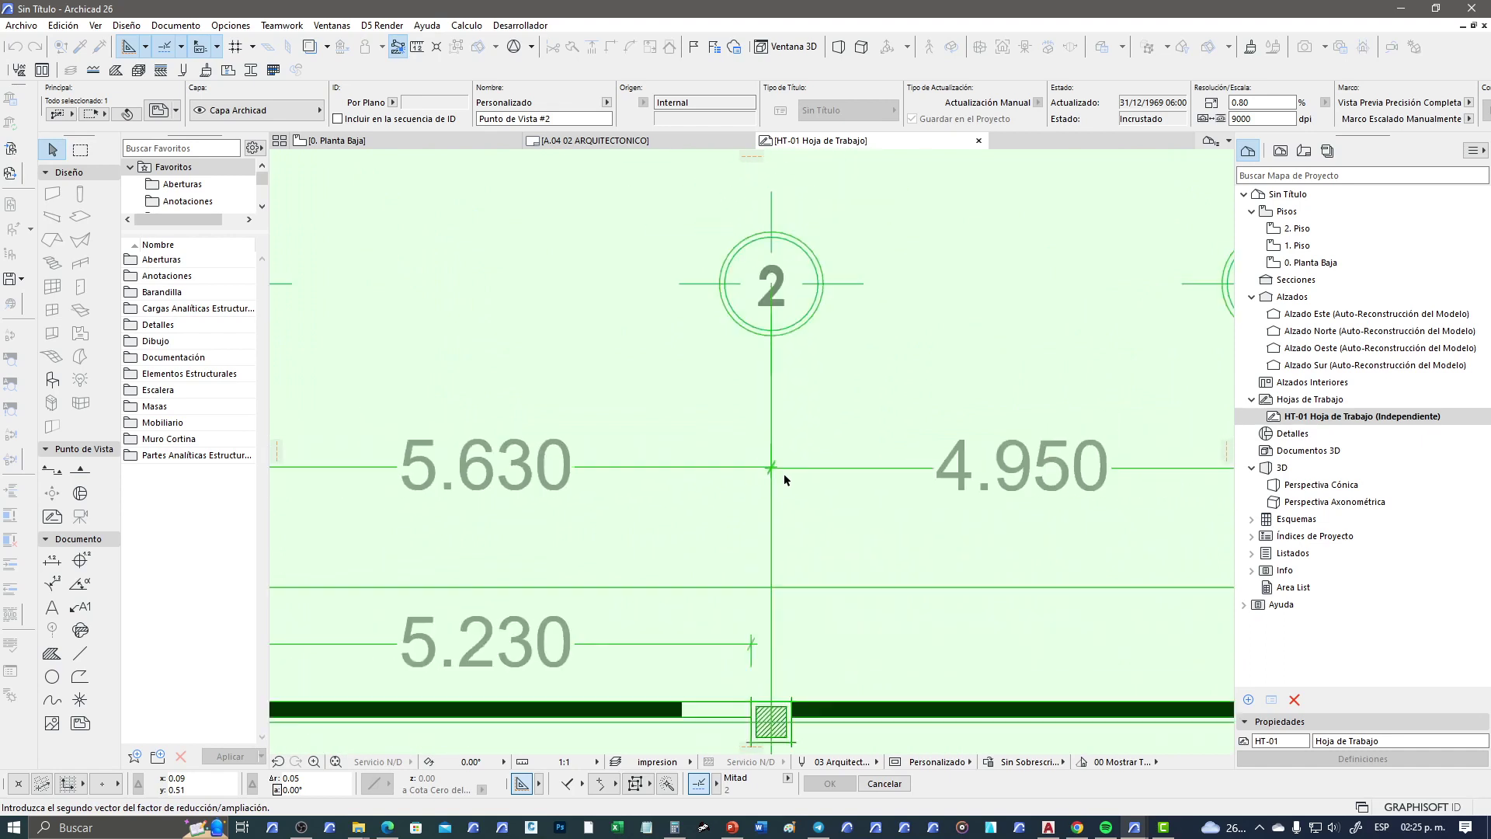
scroll(785, 473, "down", 2)
type("5.63")
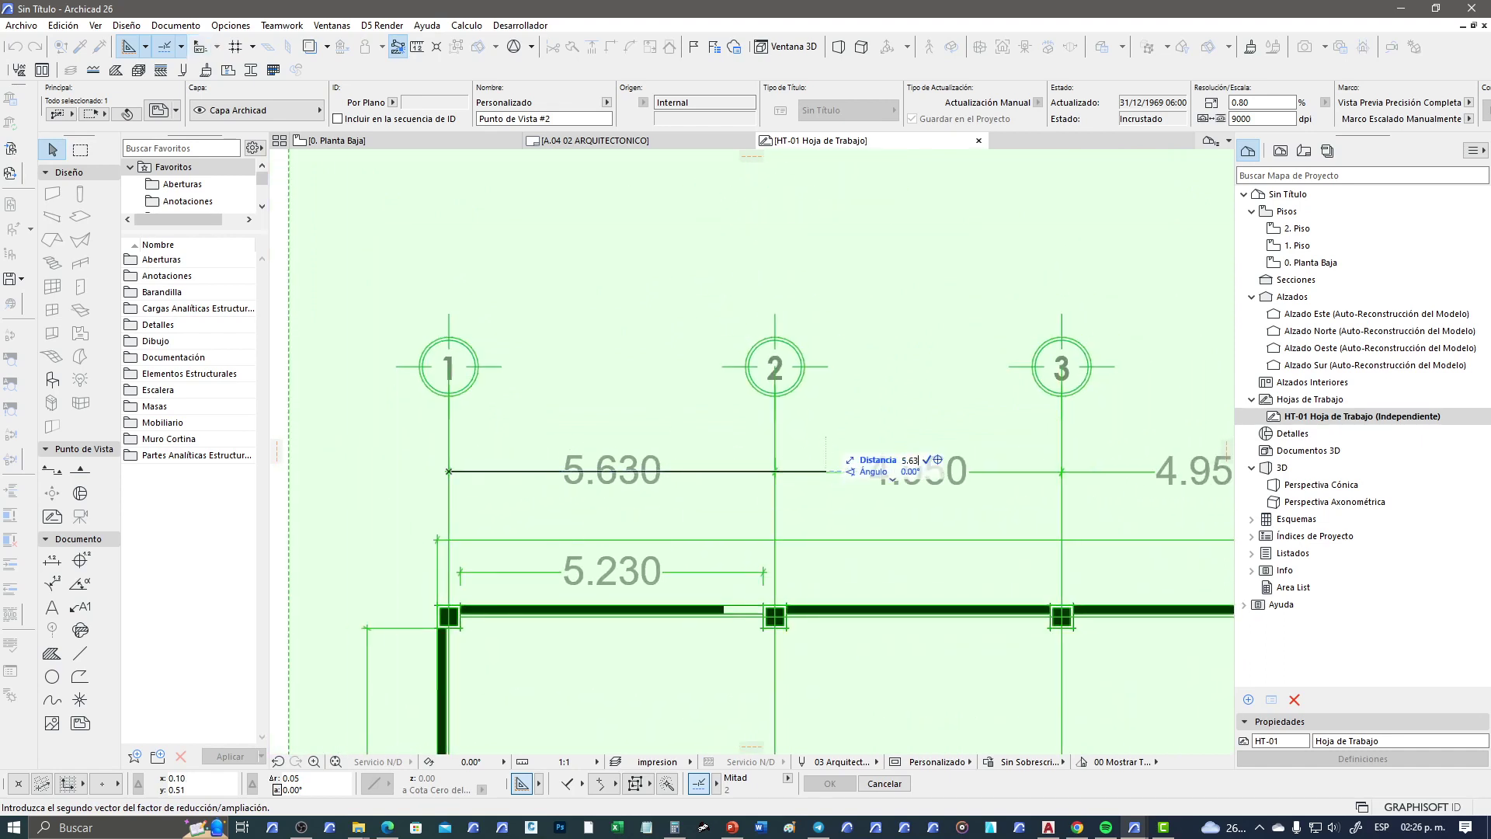
key("Return")
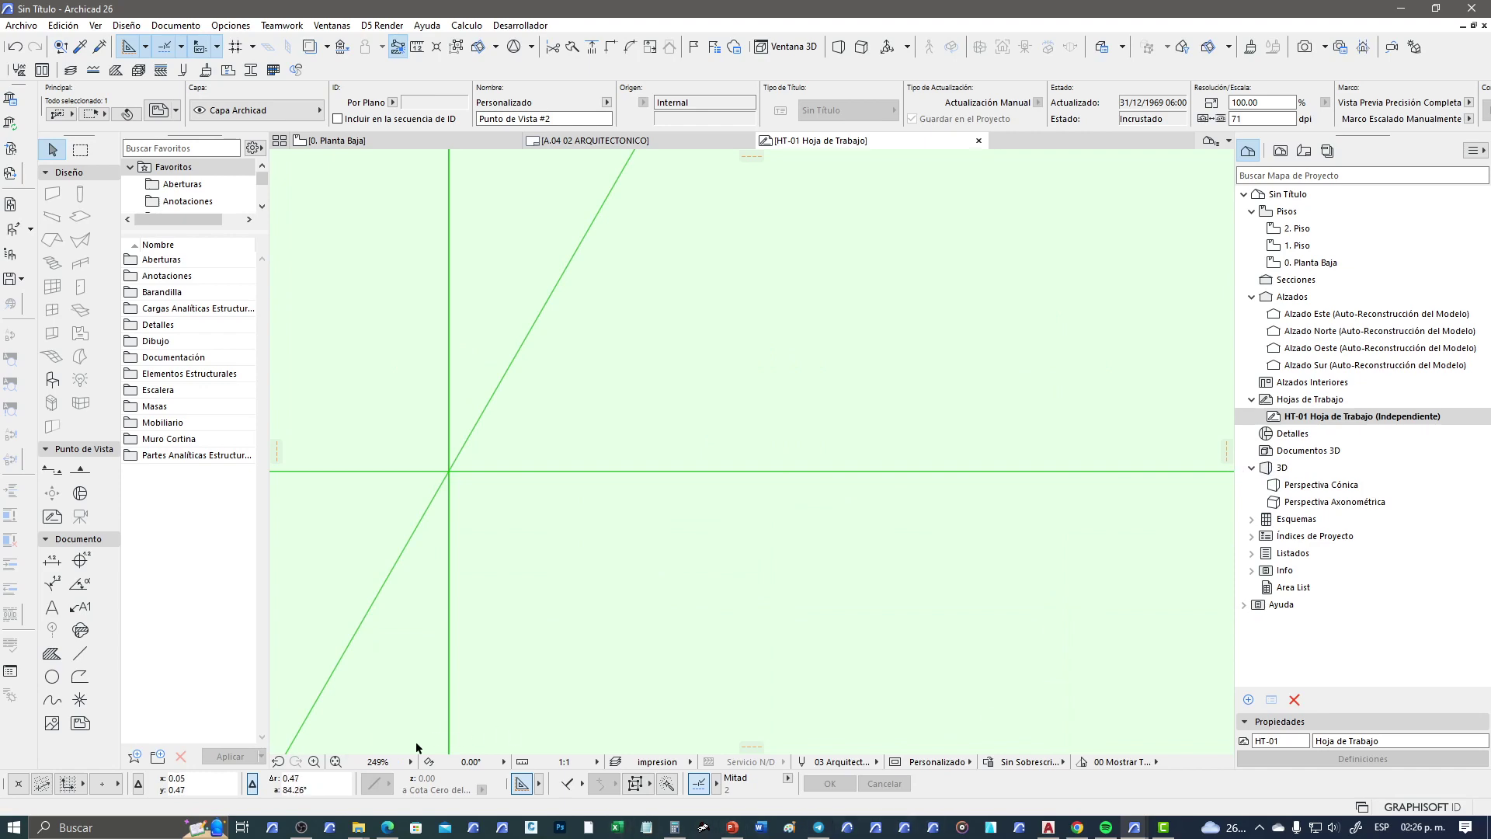
left_click(336, 764)
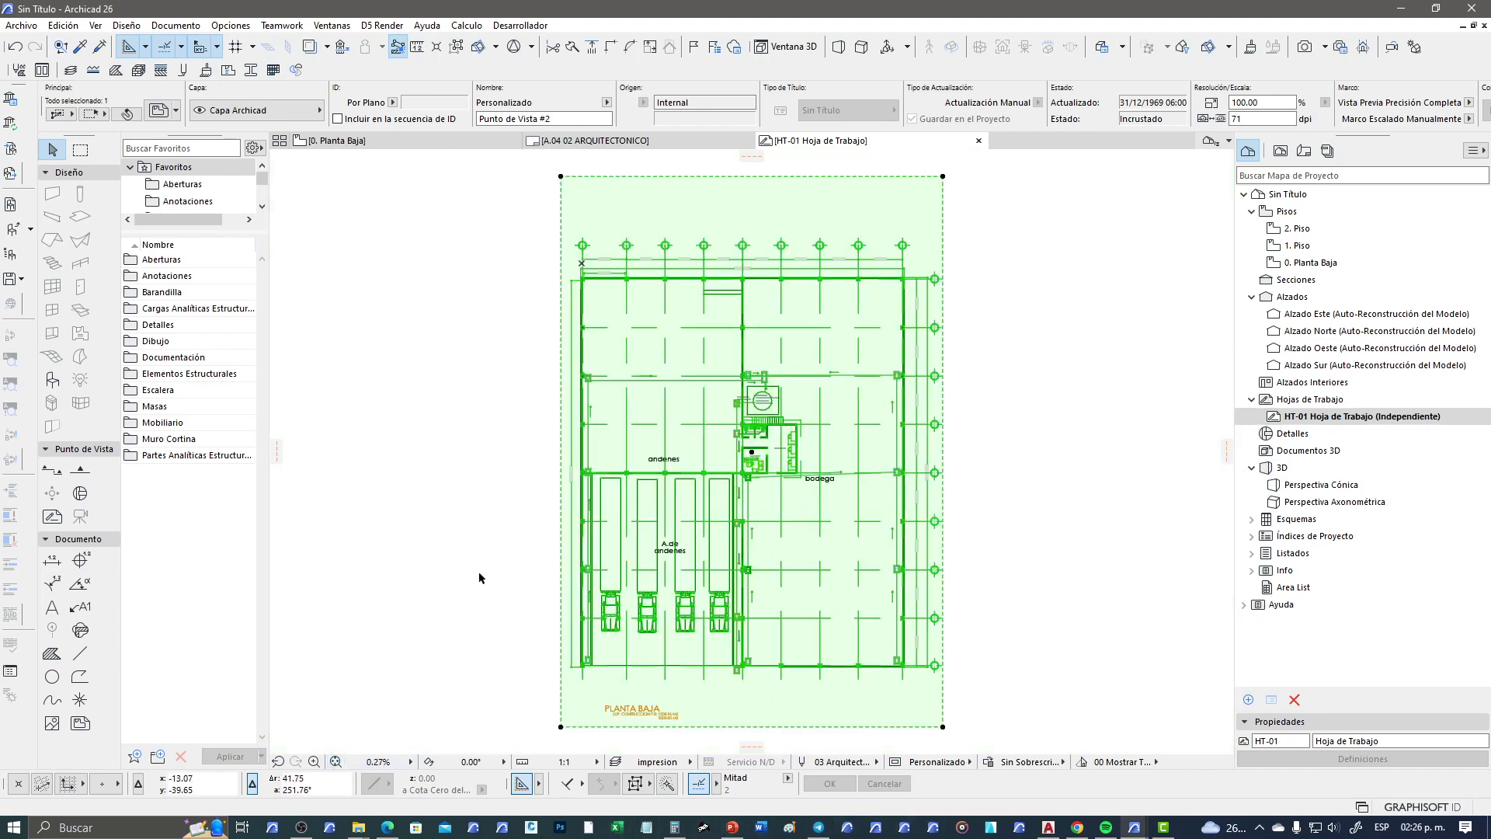
left_click(480, 577)
Step: Reposition the resized floor plan drawing on the worksheet with two moves
scroll(660, 668, "down", 2)
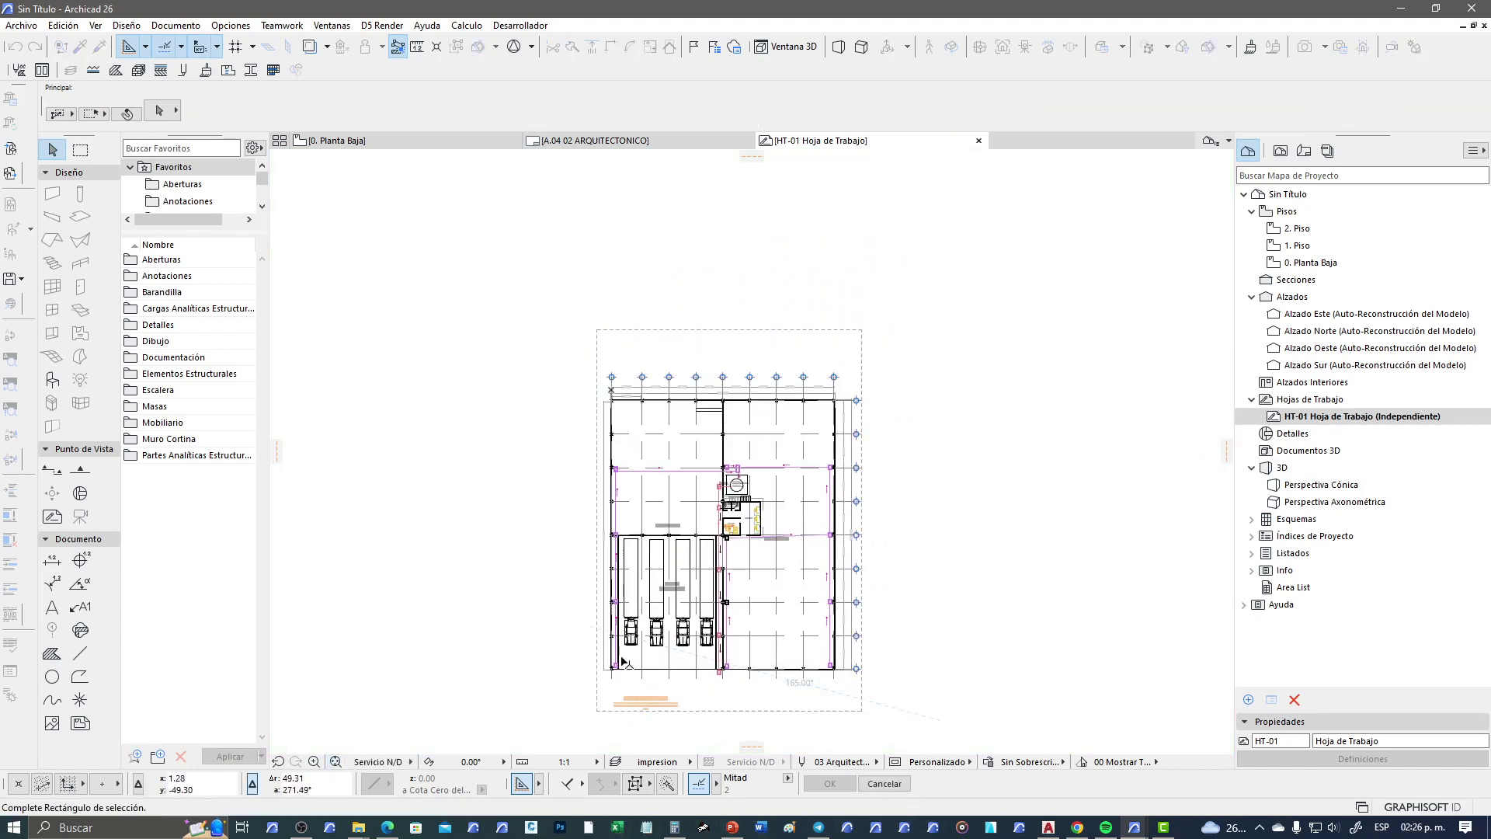
left_click(623, 661)
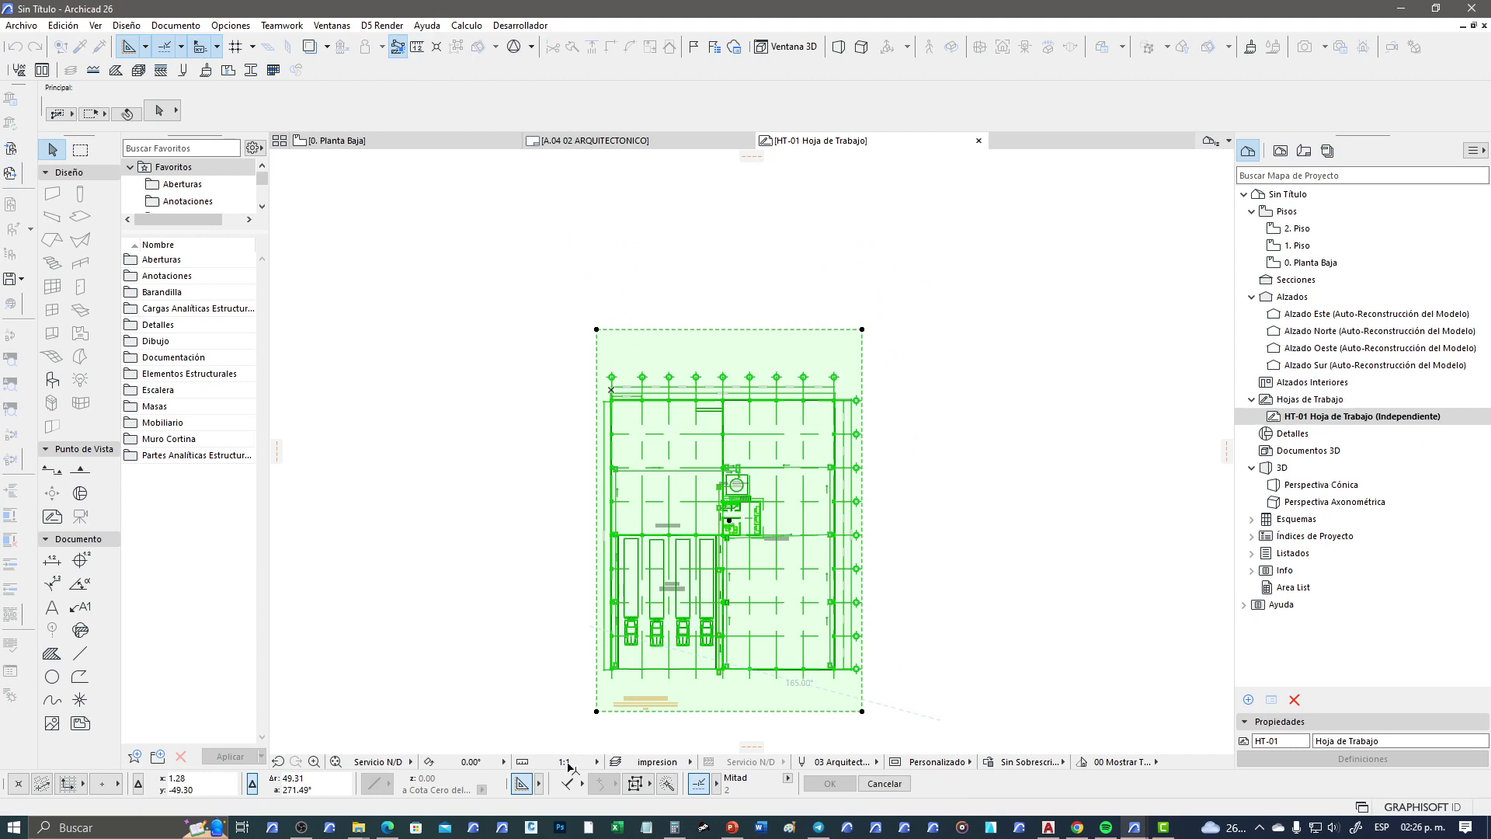
left_click(511, 656)
left_click(604, 703)
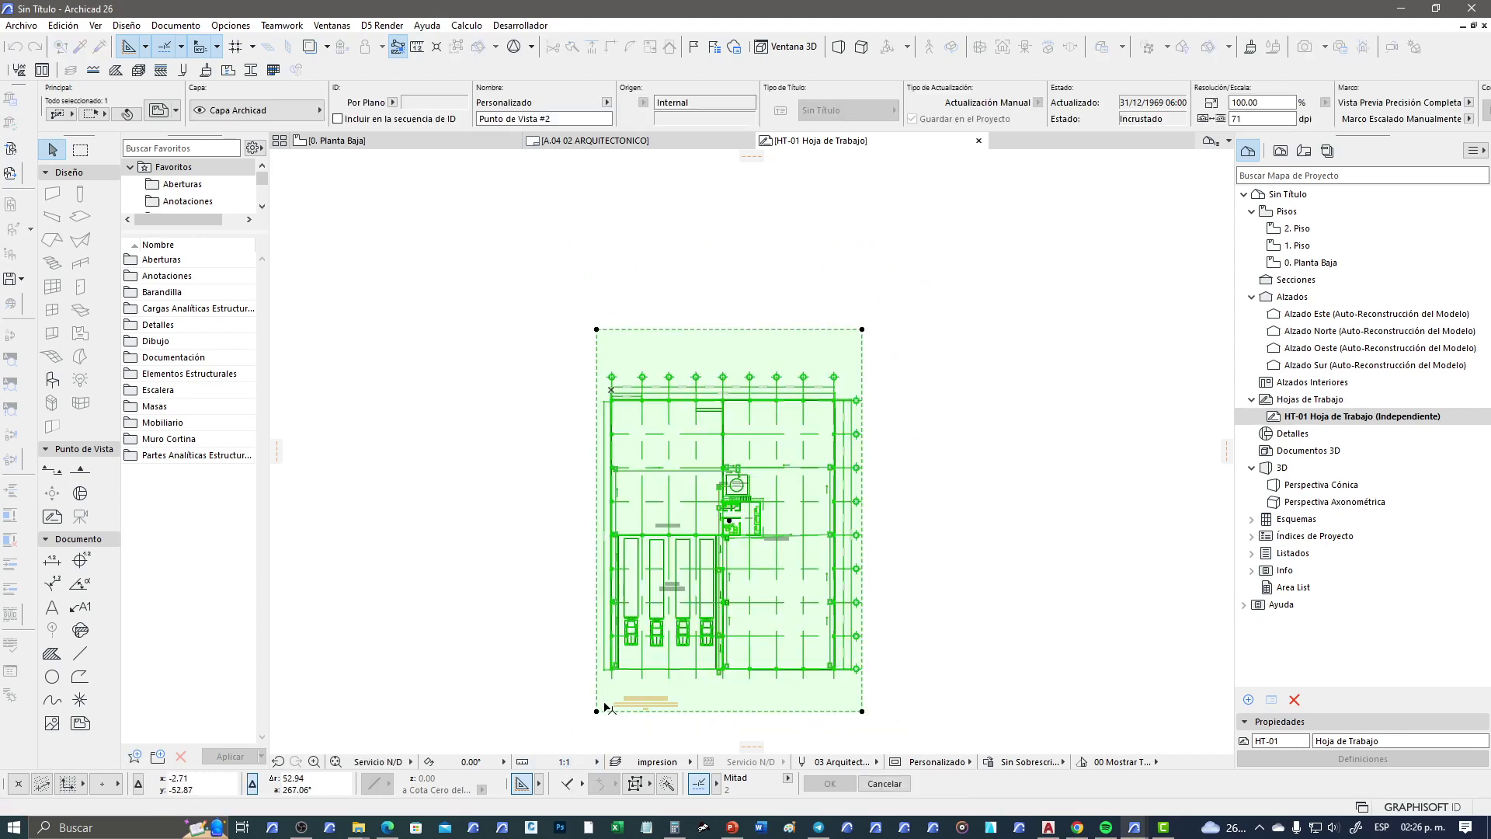
key("ctrl+d")
left_click(596, 712)
left_click(971, 452)
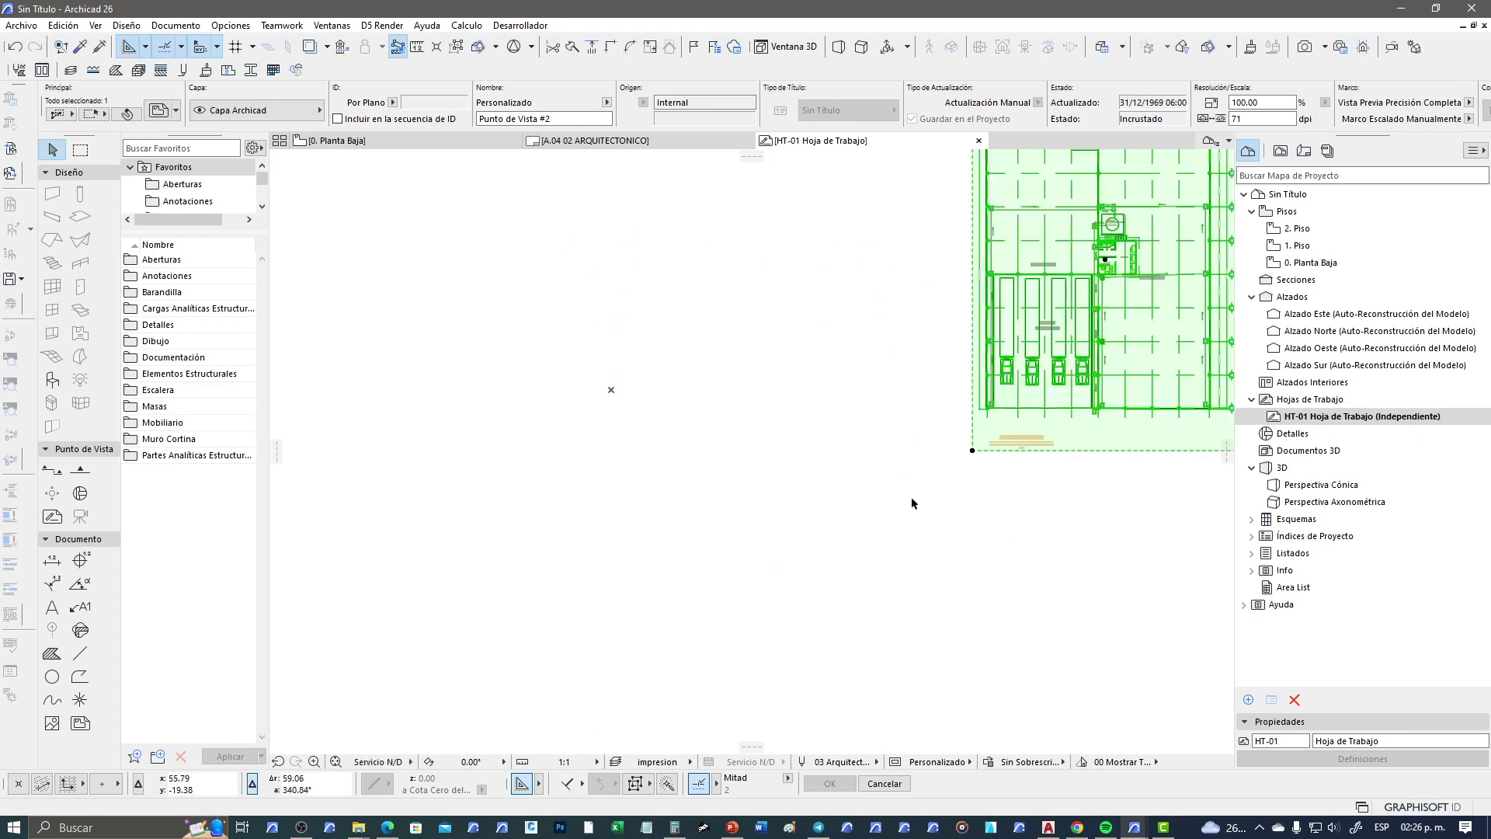
key("ctrl+d")
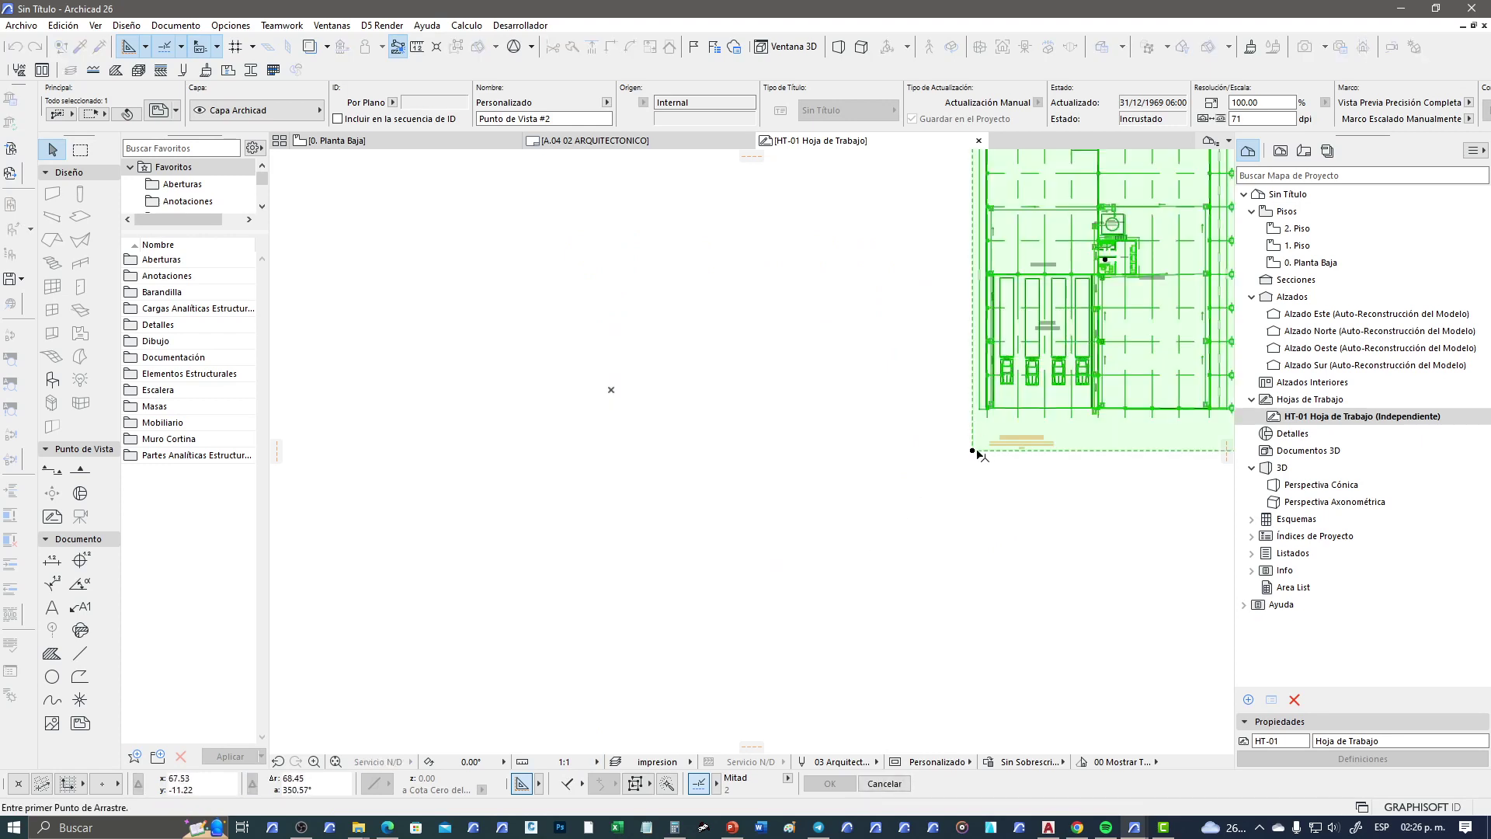
left_click(971, 450)
left_click(623, 391)
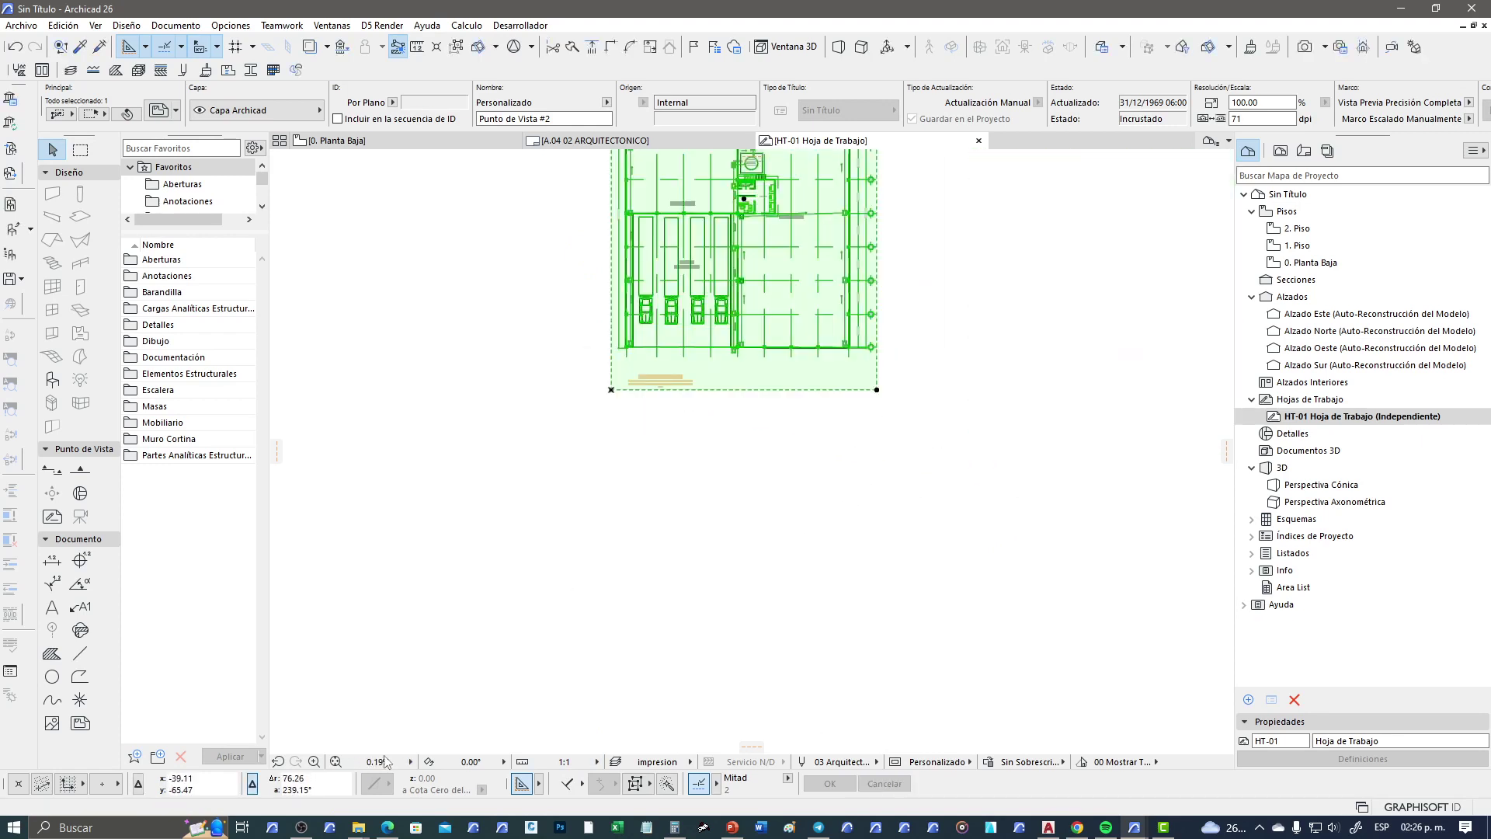
Step: Check the plan at 100% zoom, fit it, then switch to the A.04 02 ARQUITECTONICO layout
left_click(335, 764)
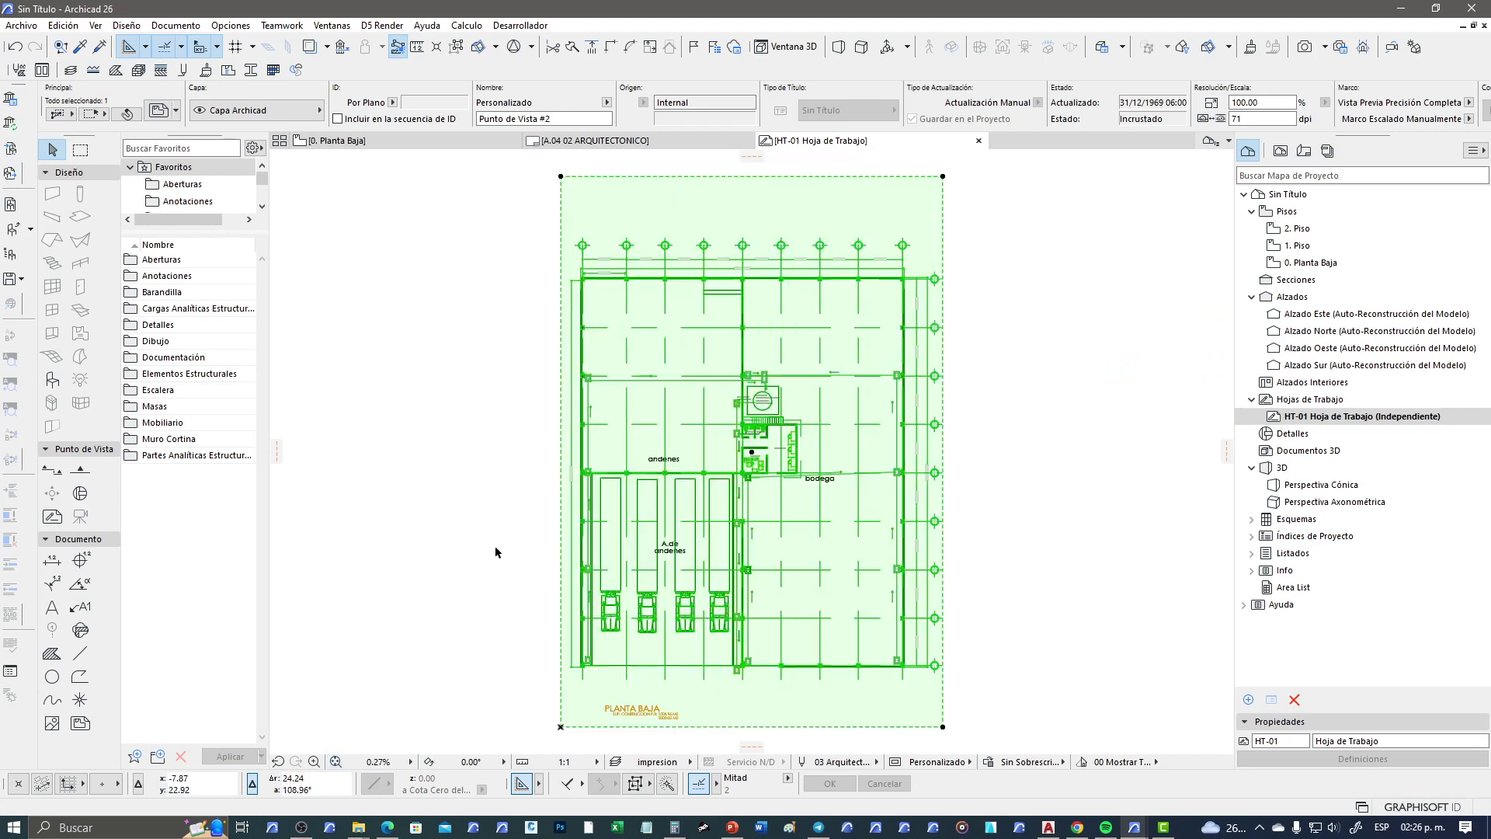
left_click(418, 538)
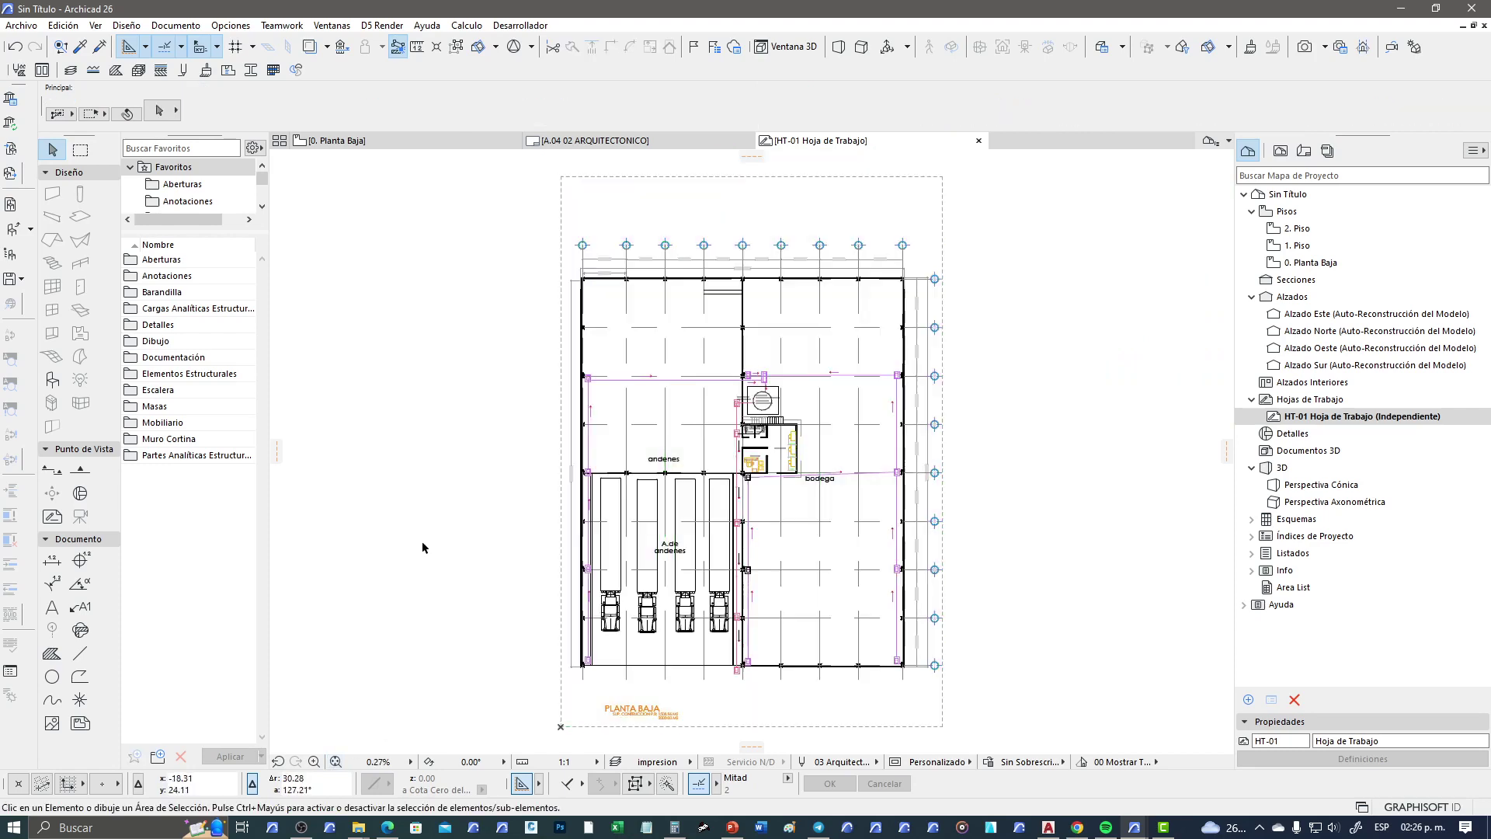
left_click(400, 762)
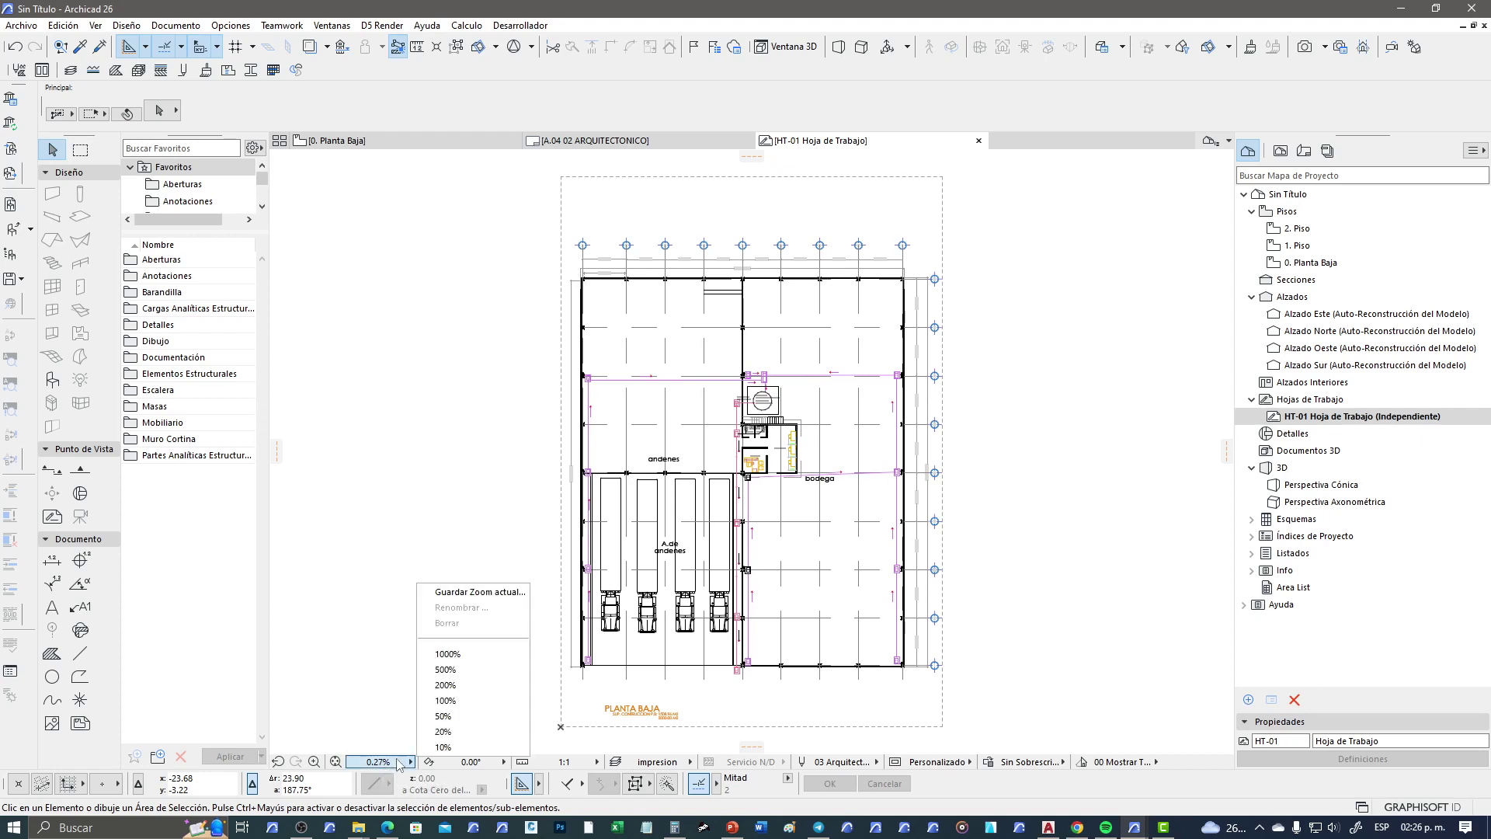
left_click(503, 701)
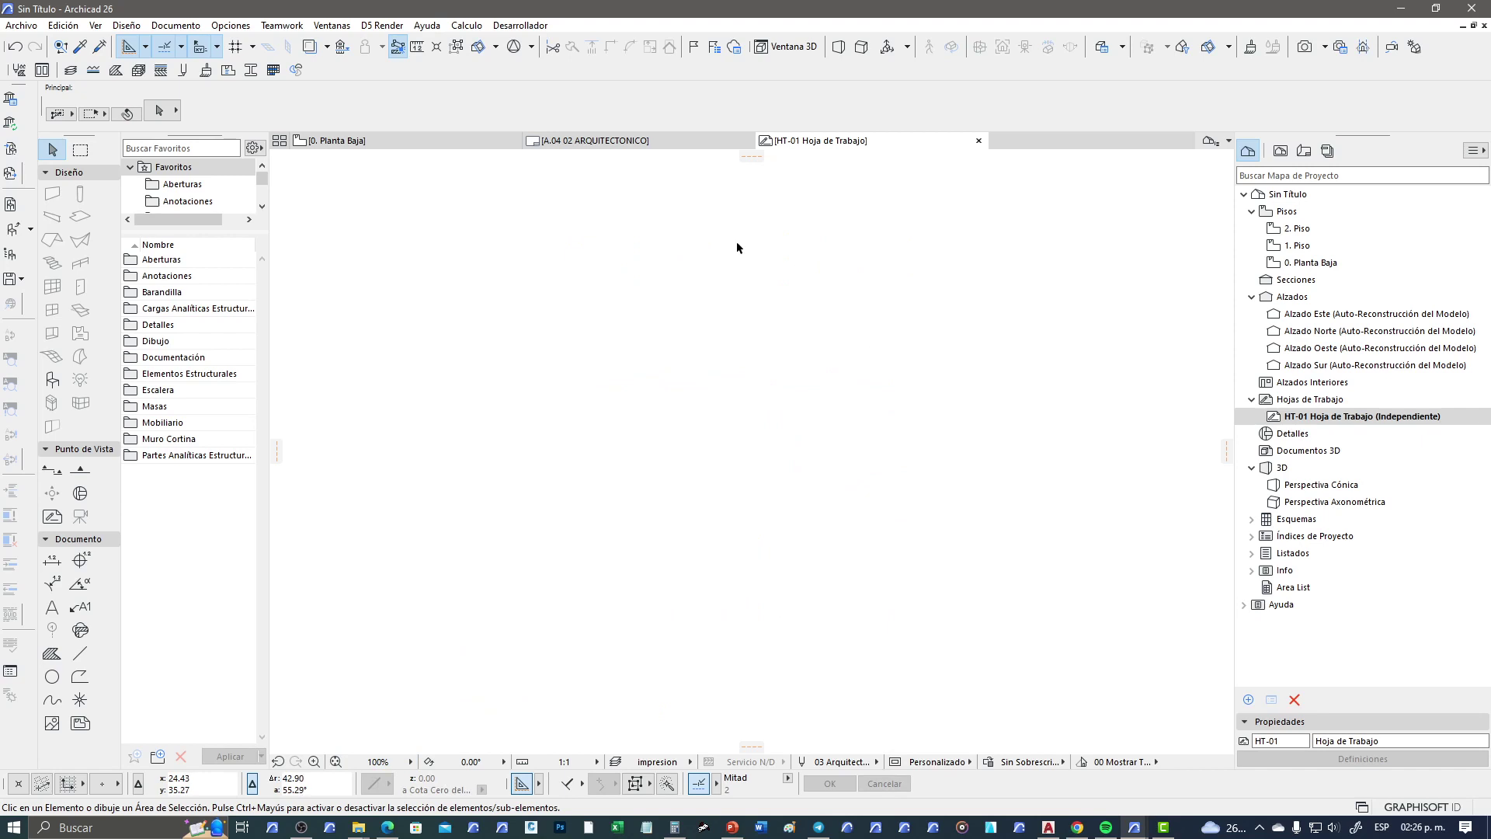
left_click(335, 762)
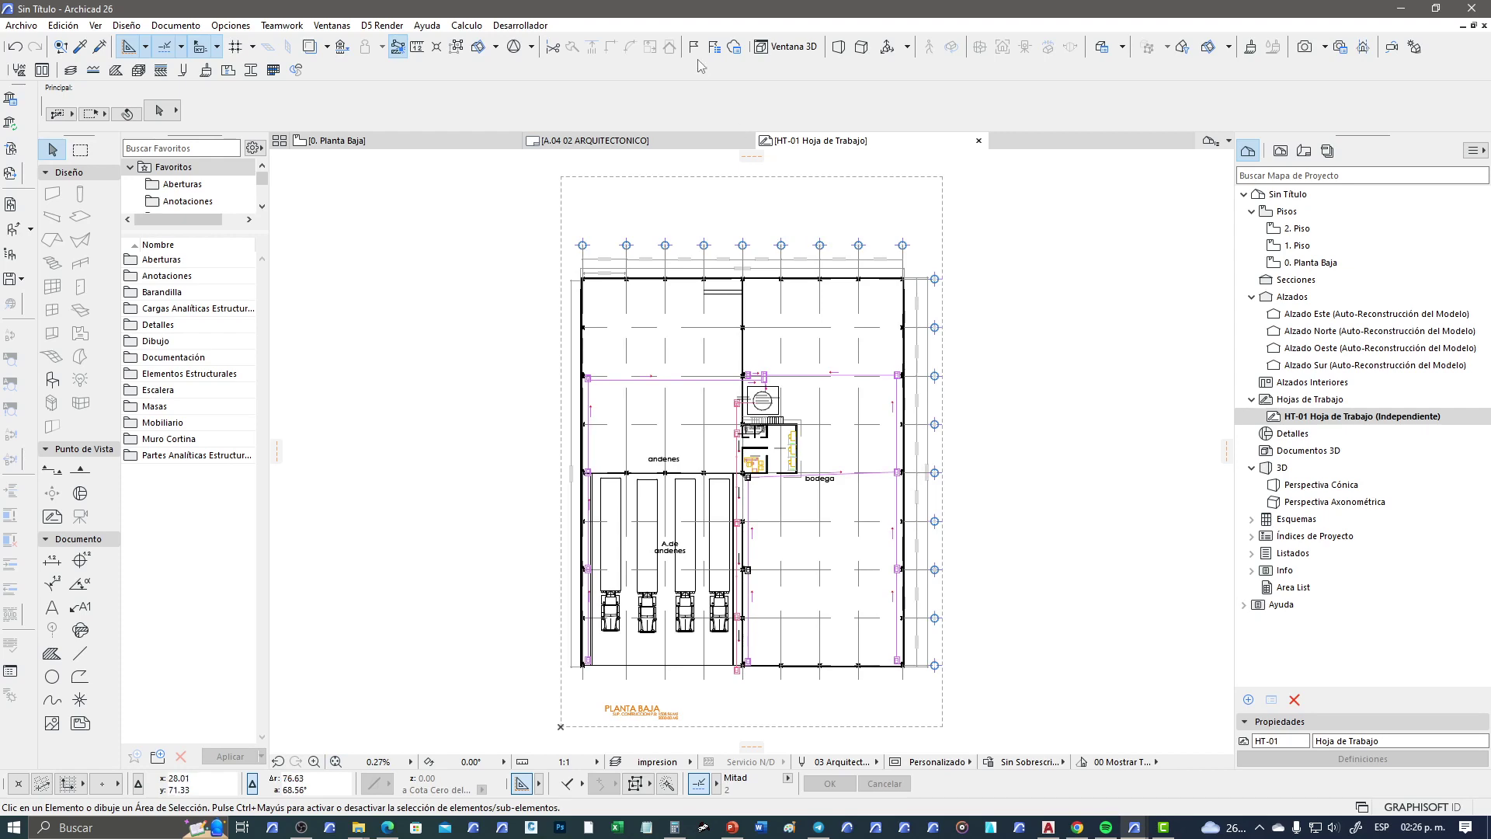
left_click(674, 141)
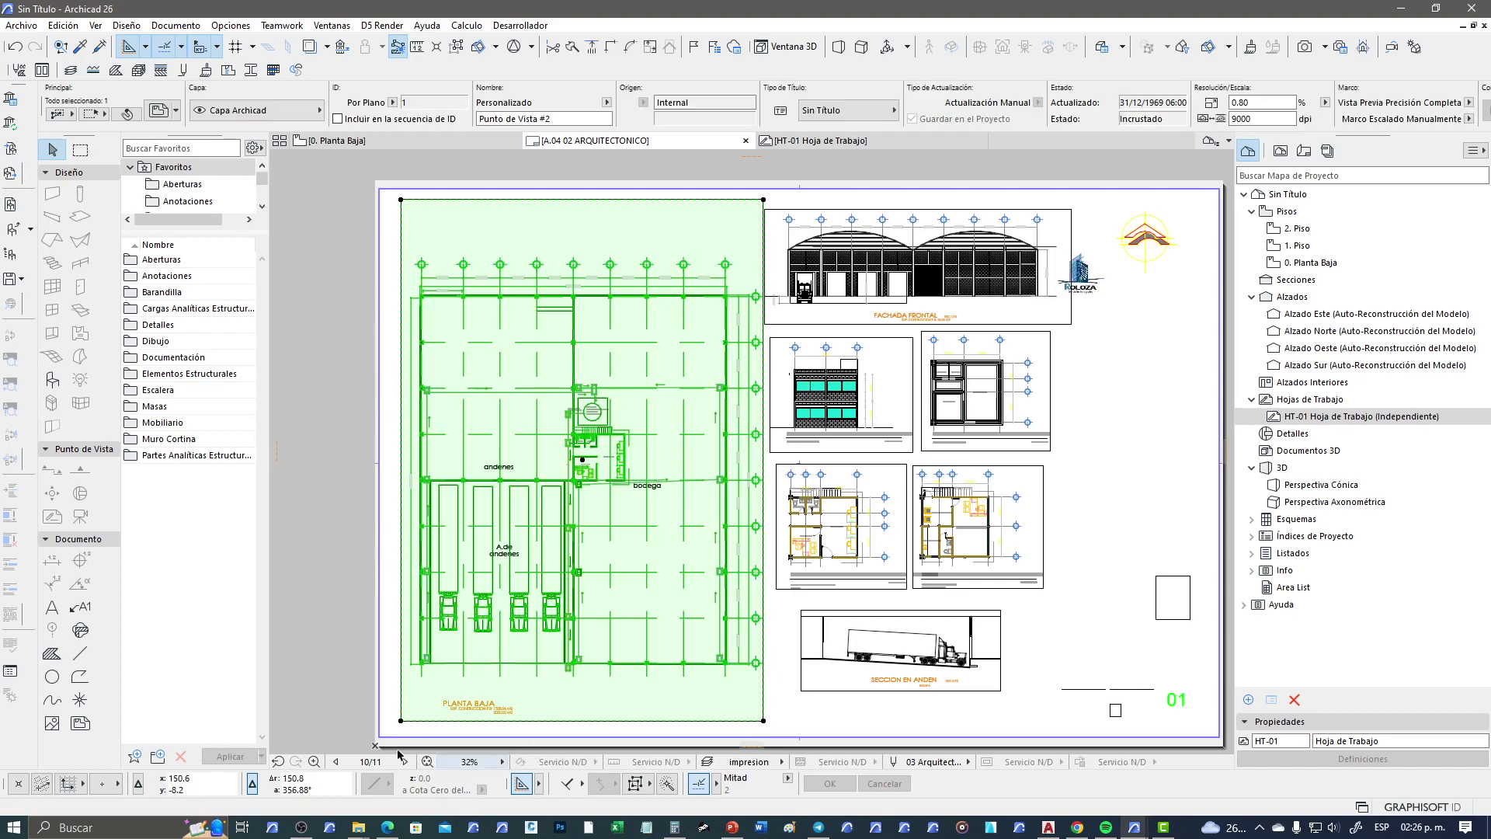
Step: Zoom around the A.04 layout to inspect the PLANTA BAJA title and the whole sheet
scroll(466, 300, "up", 2)
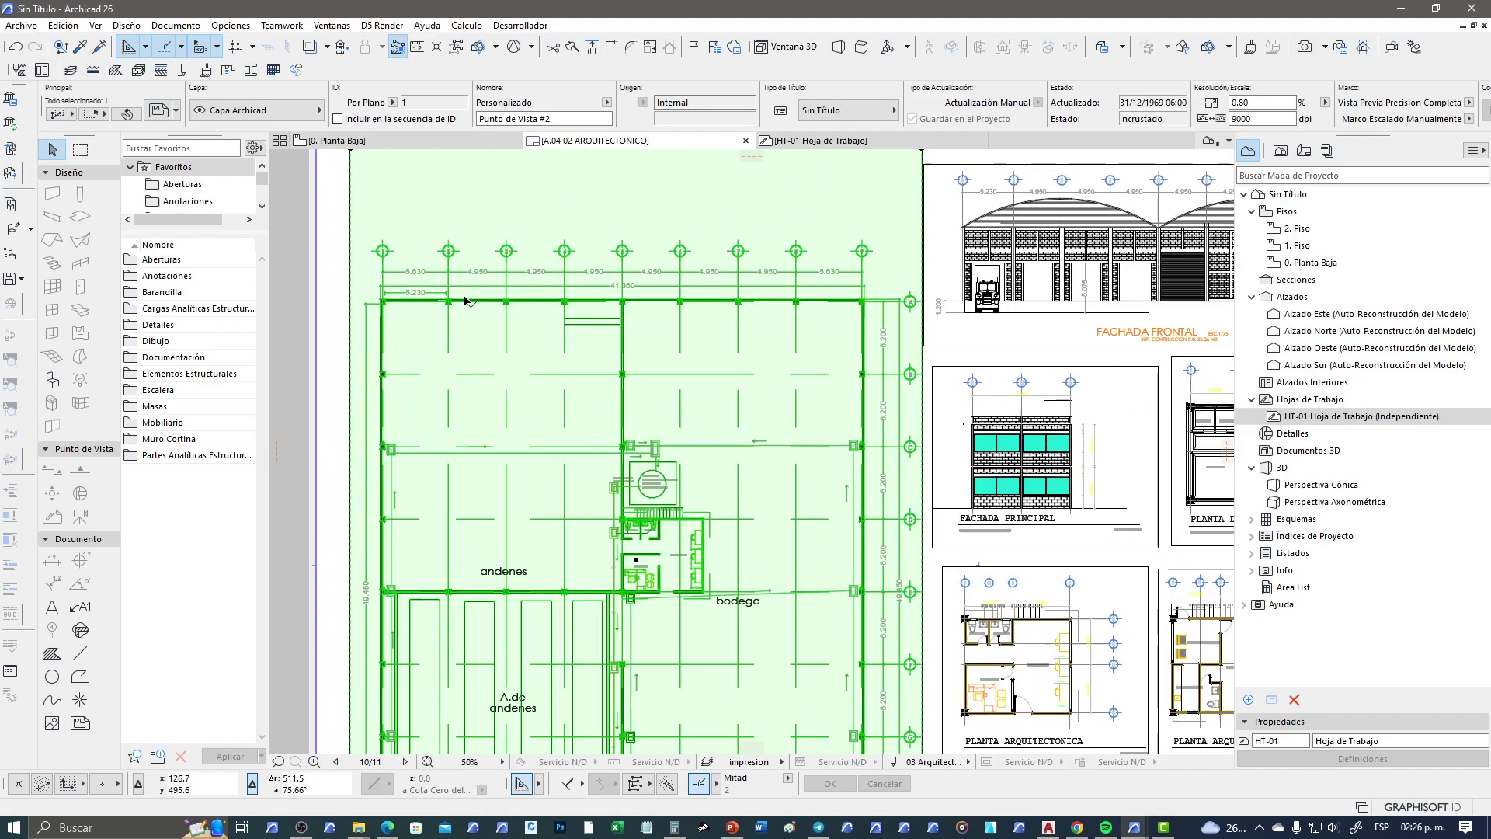
scroll(465, 301, "up", 2)
scroll(530, 452, "down", 3)
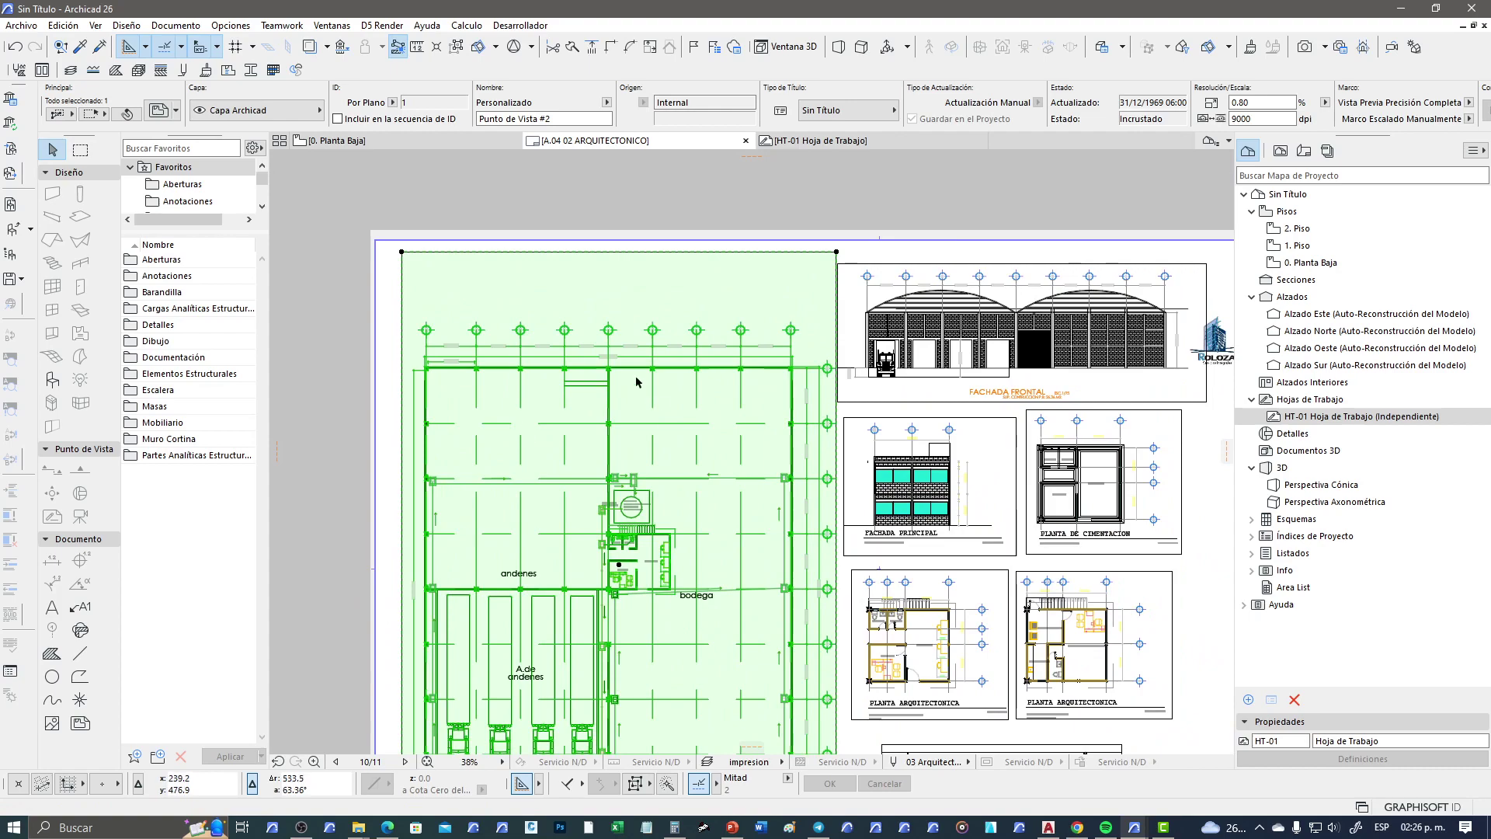
scroll(613, 358, "up", 2)
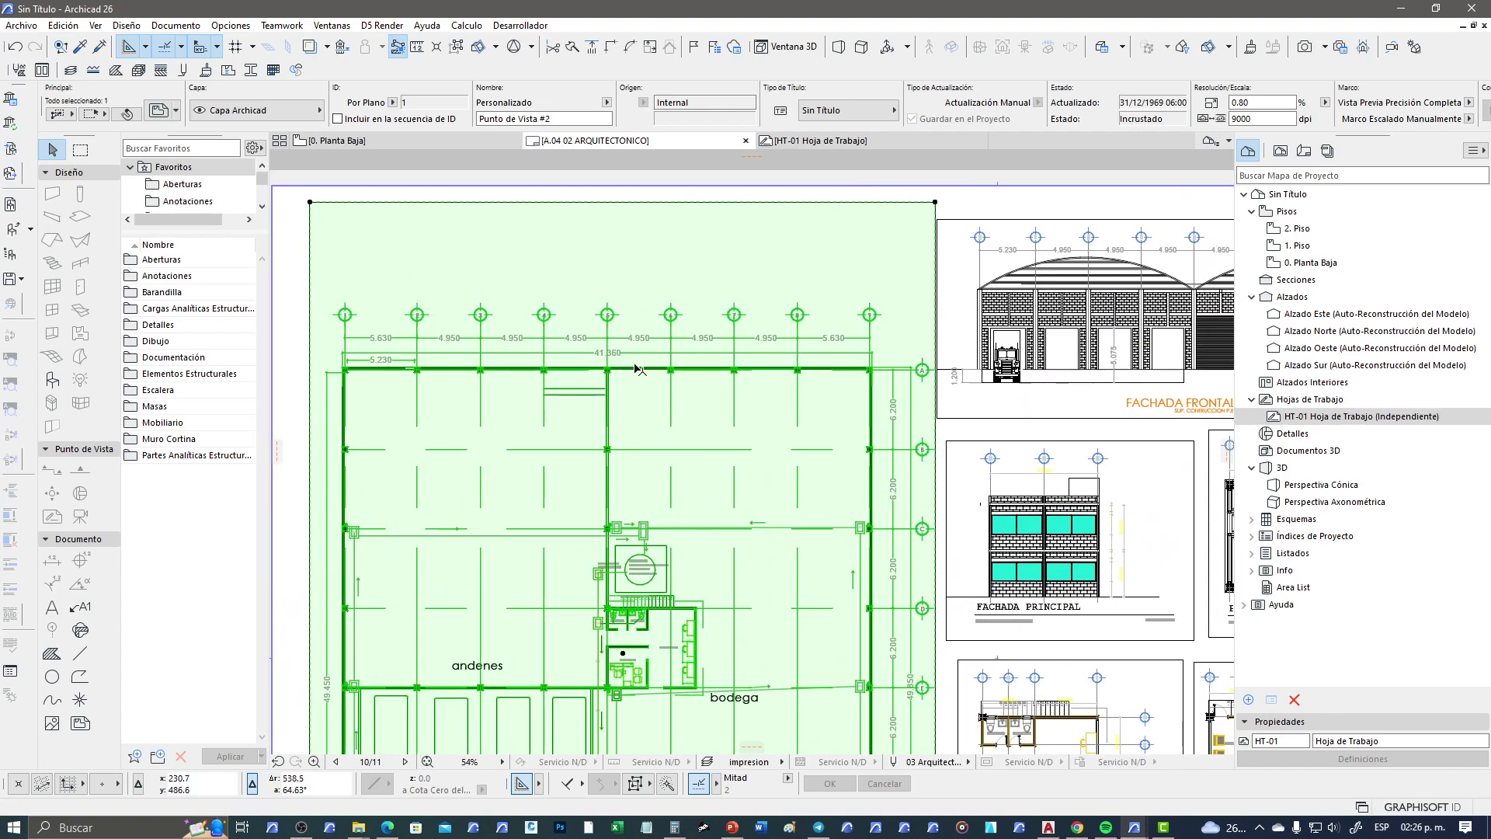
scroll(637, 369, "down", 3)
scroll(543, 608, "up", 2)
scroll(544, 608, "up", 1)
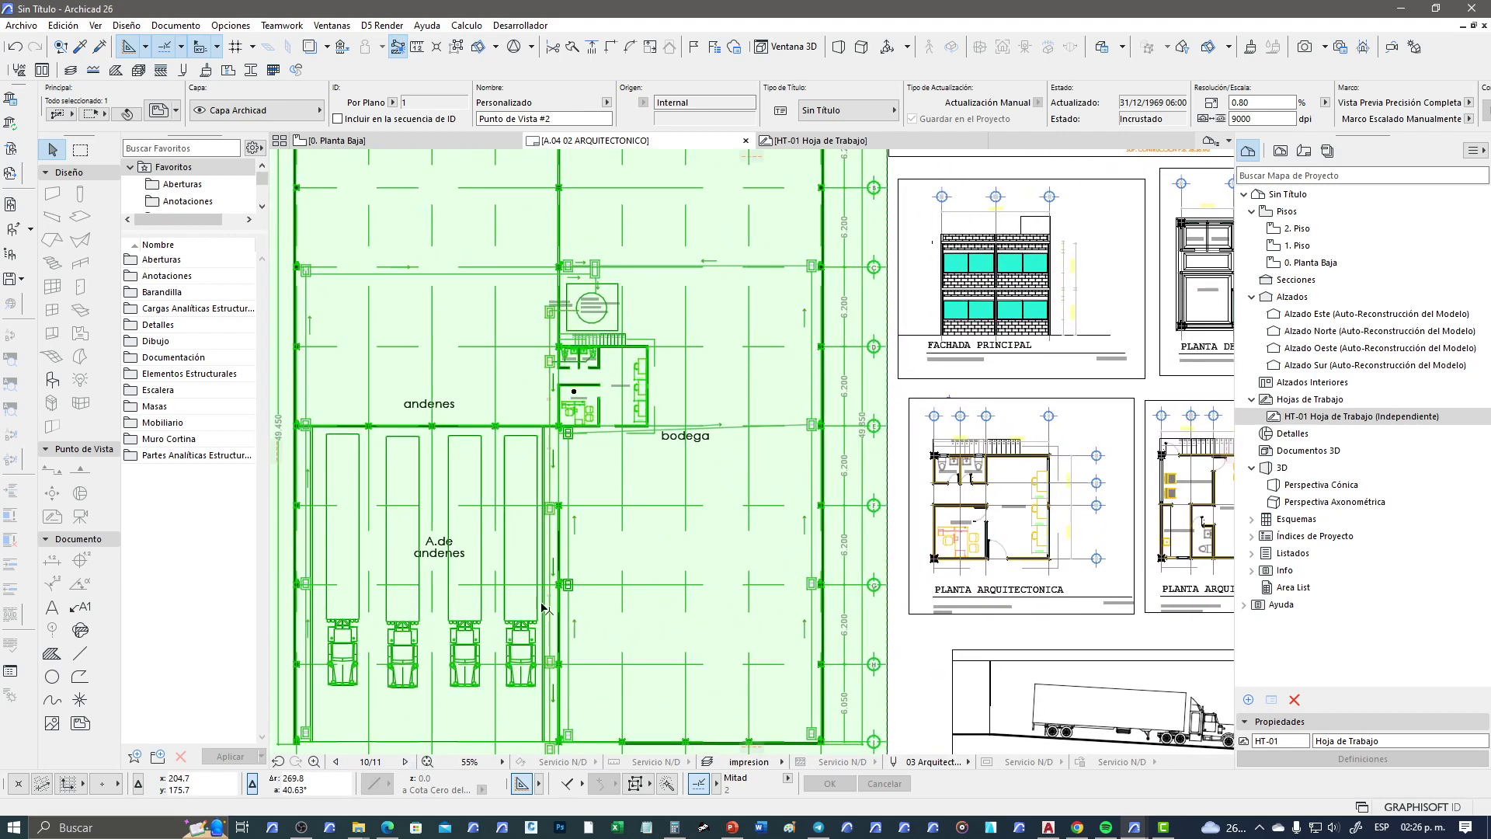
middle_click_drag(544, 608, 591, 388)
scroll(615, 536, "up", 2)
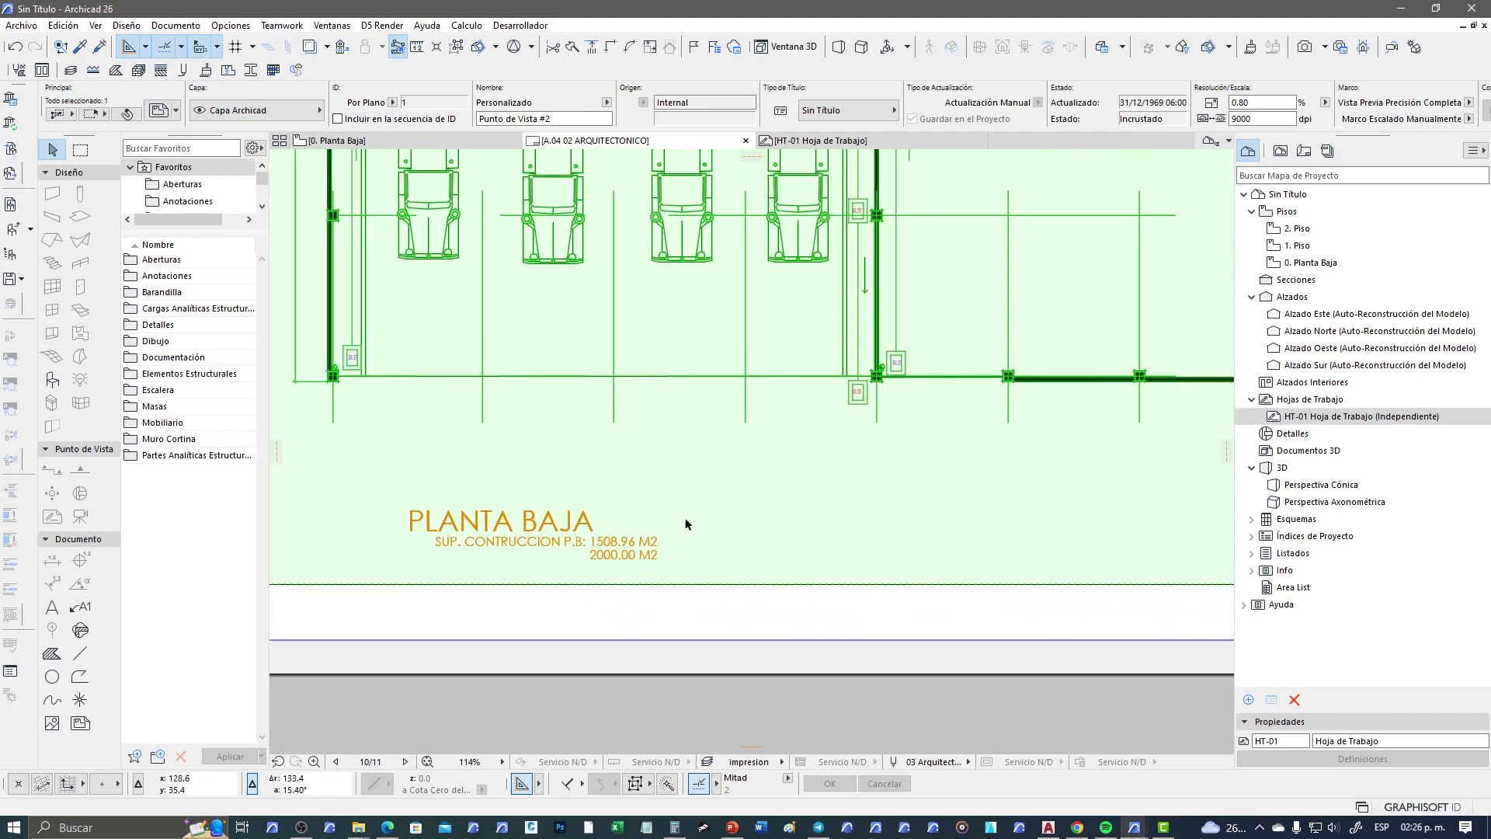
scroll(842, 474, "down", 2)
scroll(842, 474, "down", 2)
middle_click_drag(663, 565, 837, 523)
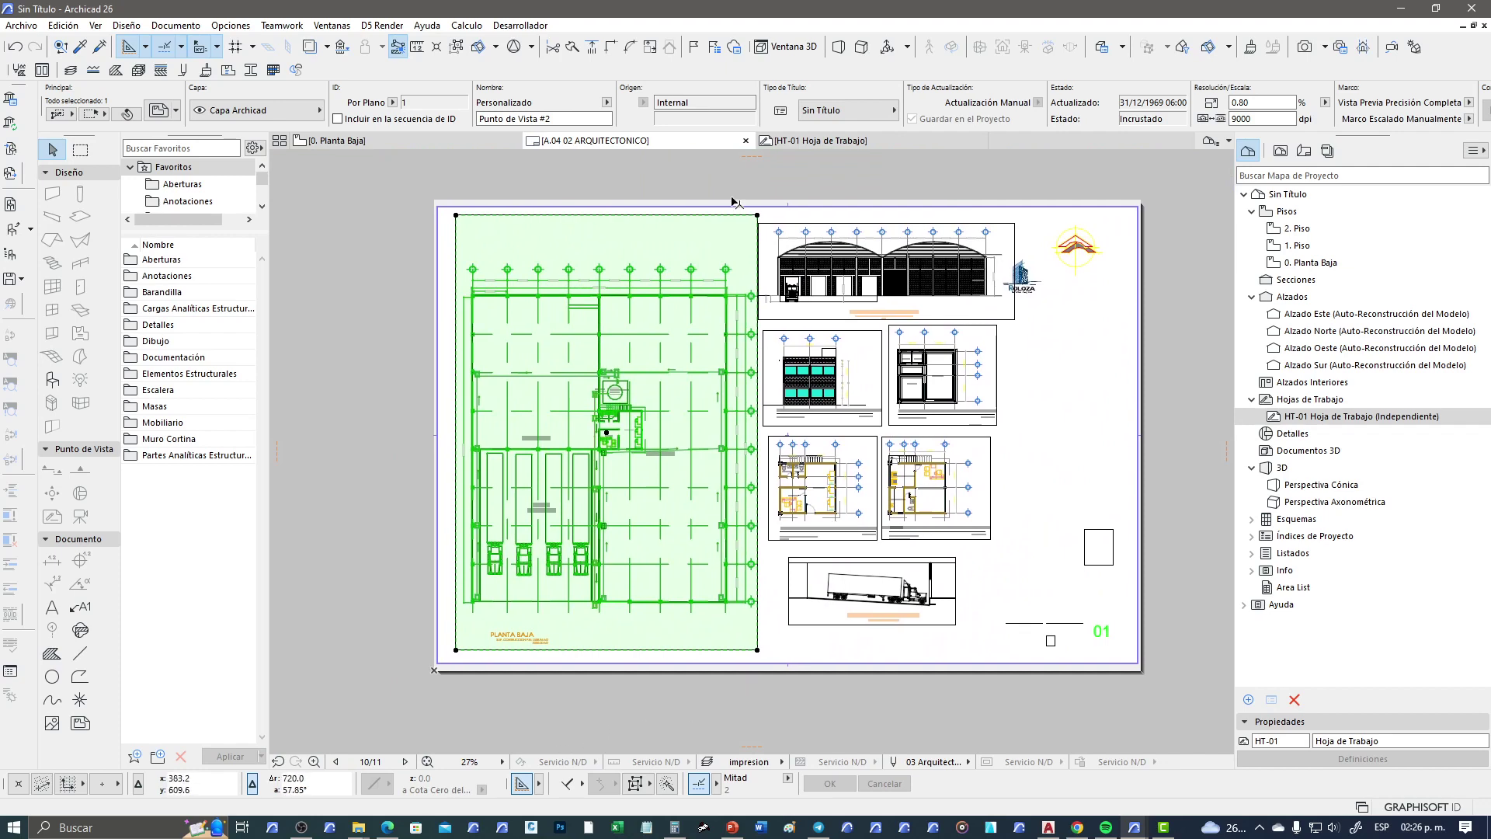
Step: Return to the HT-01 Hoja de Trabajo worksheet and zoom around its floor plan
left_click(819, 146)
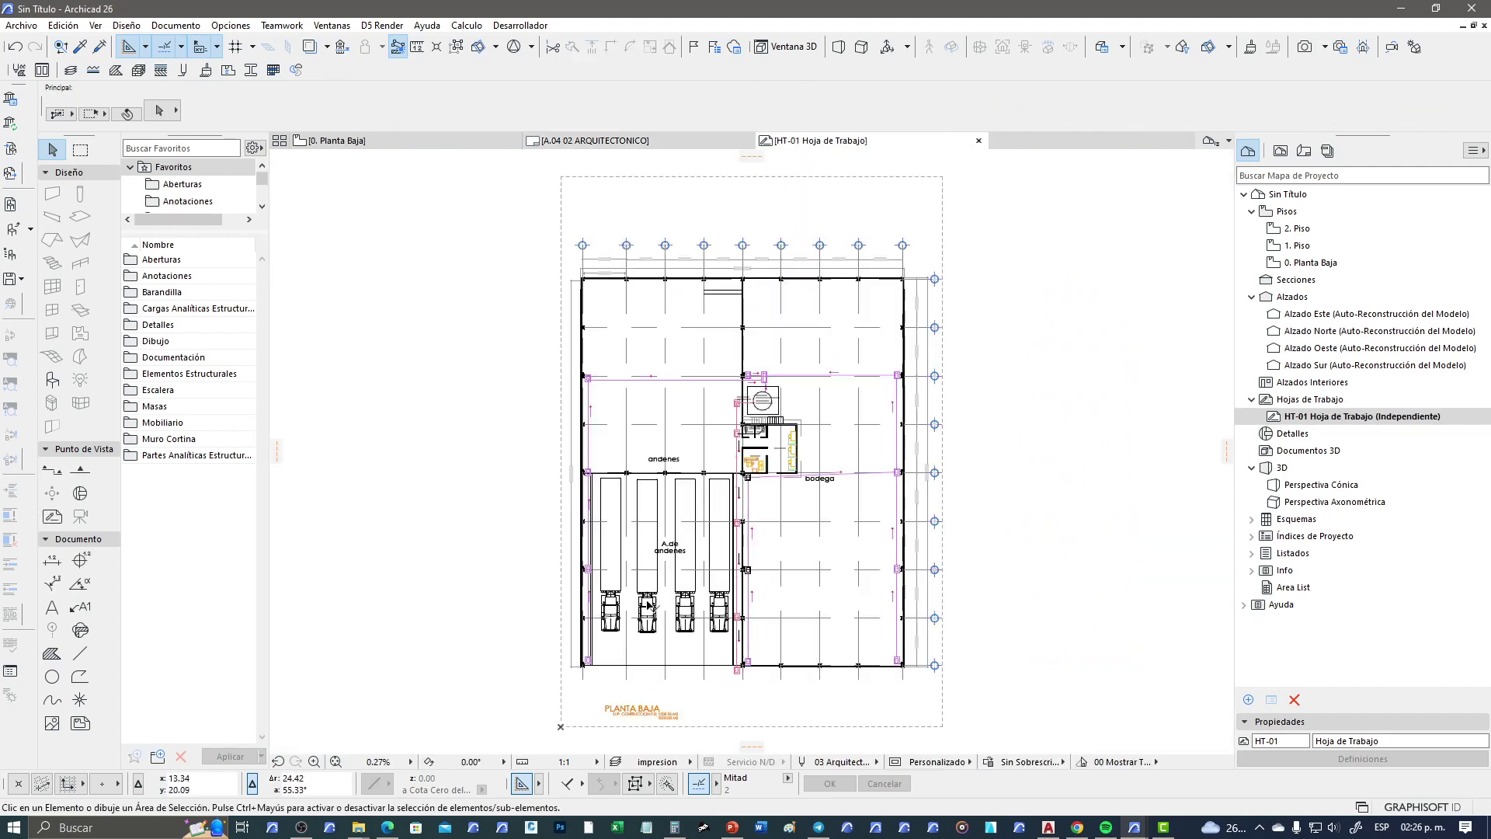
scroll(660, 256, "up", 2)
scroll(644, 295, "up", 2)
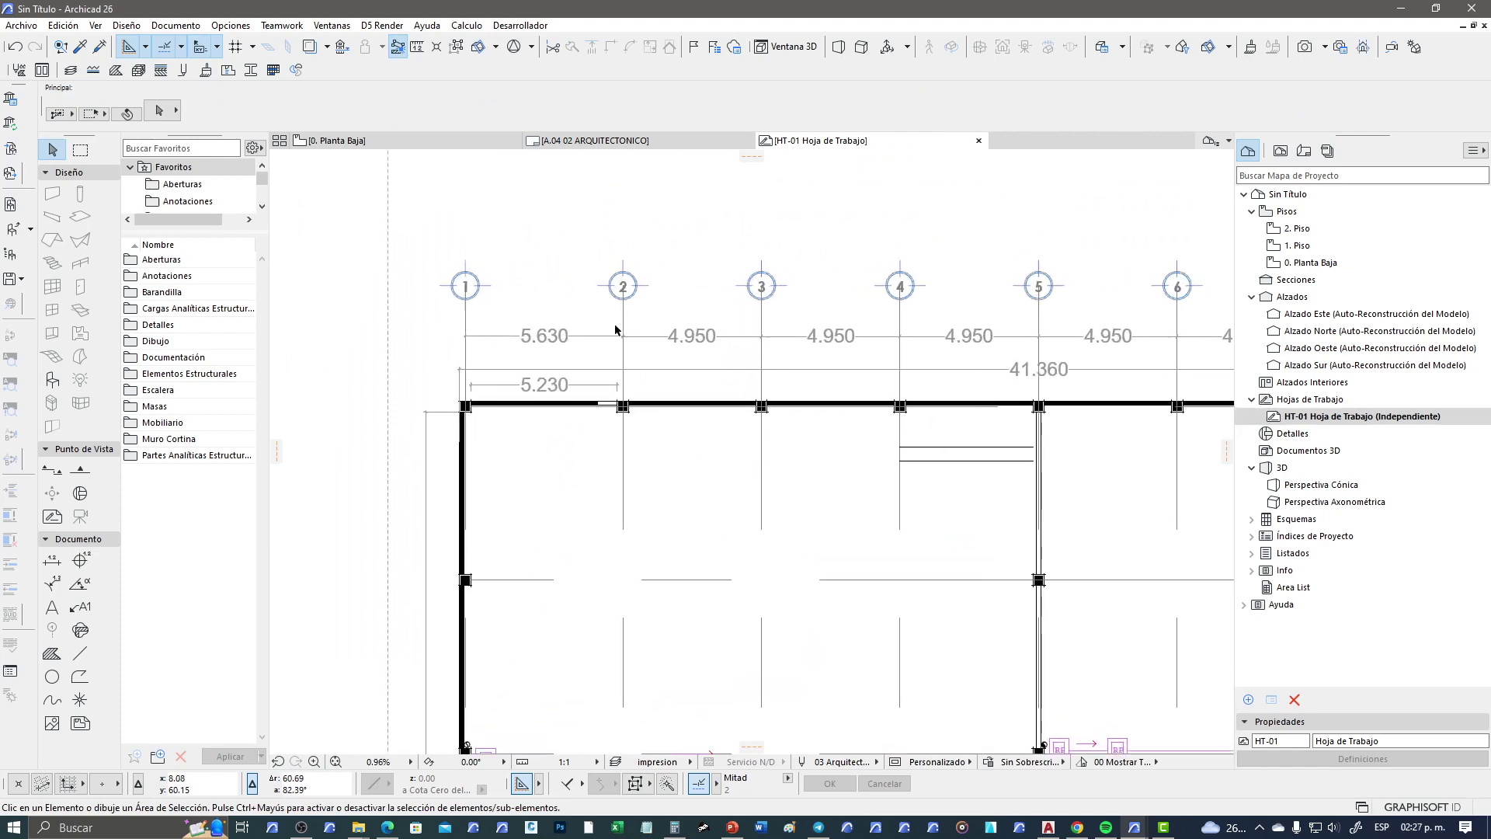
scroll(643, 295, "down", 2)
scroll(643, 295, "down", 3)
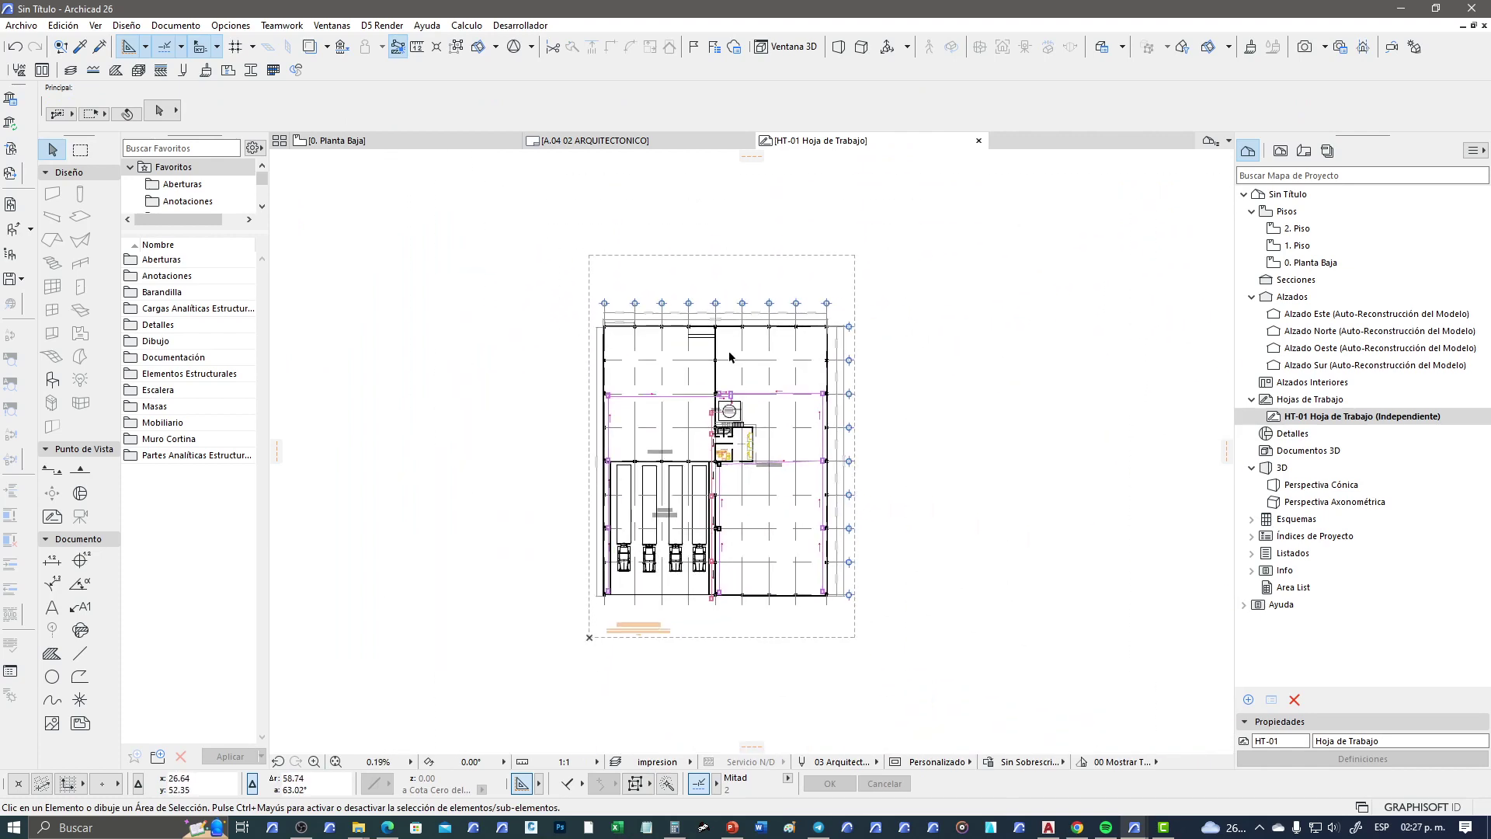
scroll(718, 372, "up", 1)
scroll(705, 443, "up", 2)
scroll(693, 462, "up", 2)
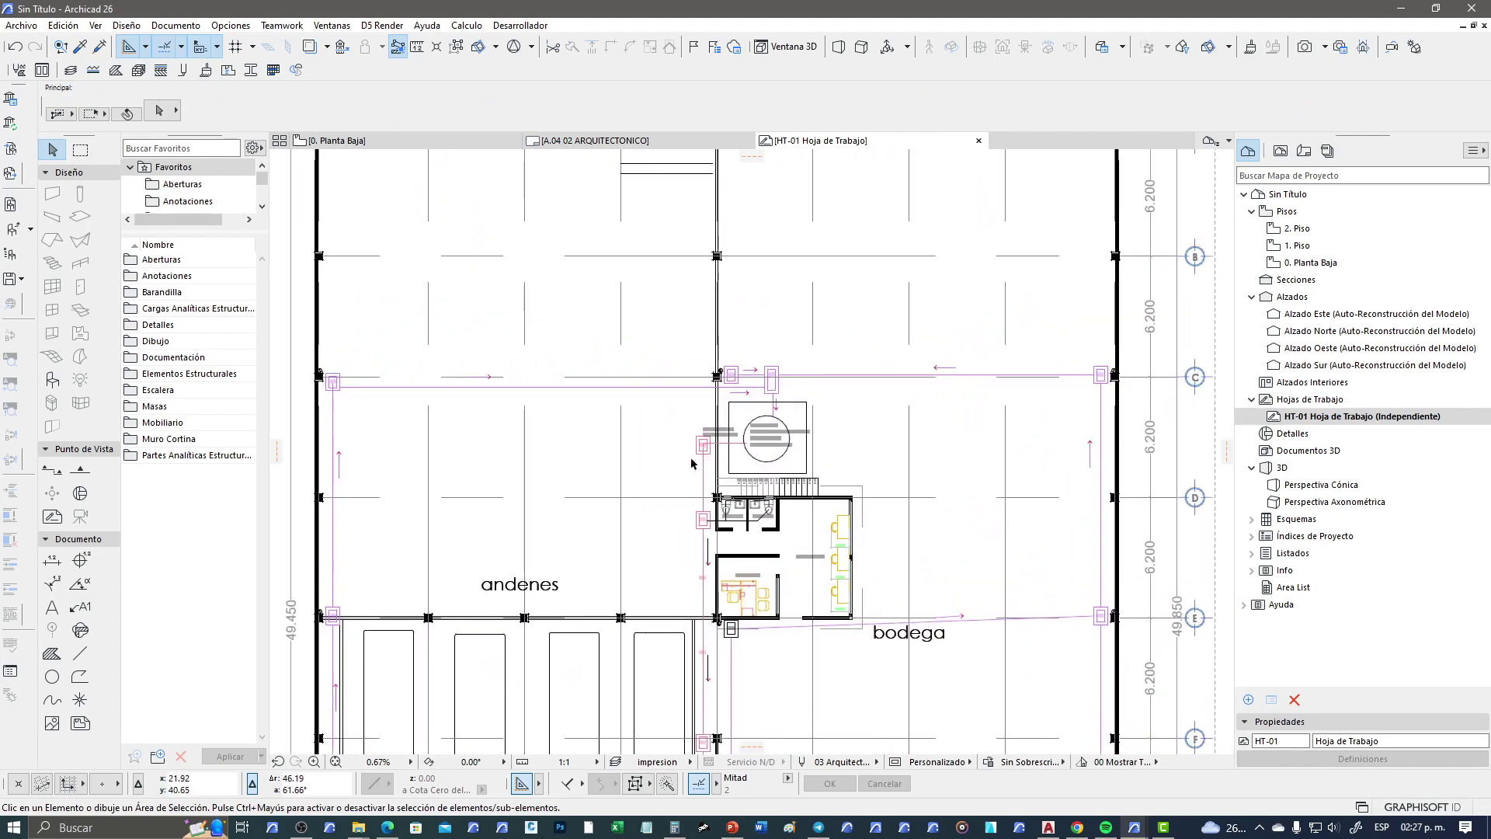
scroll(657, 481, "down", 4)
scroll(658, 481, "down", 2)
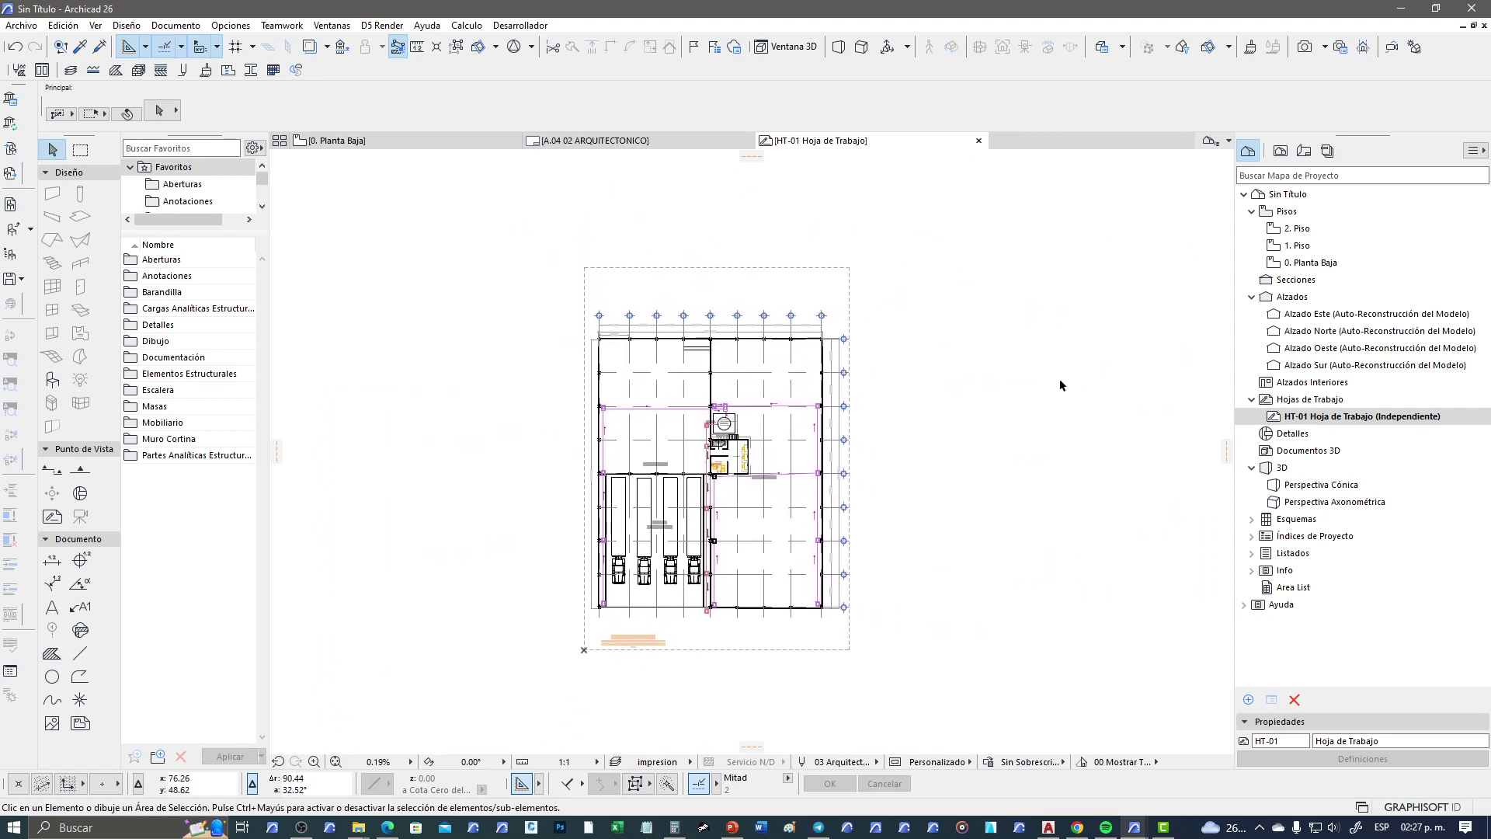
Step: Show the Layout Book and open the A.04 and A.05 03 ESTRUCTURAL layouts
left_click(1304, 151)
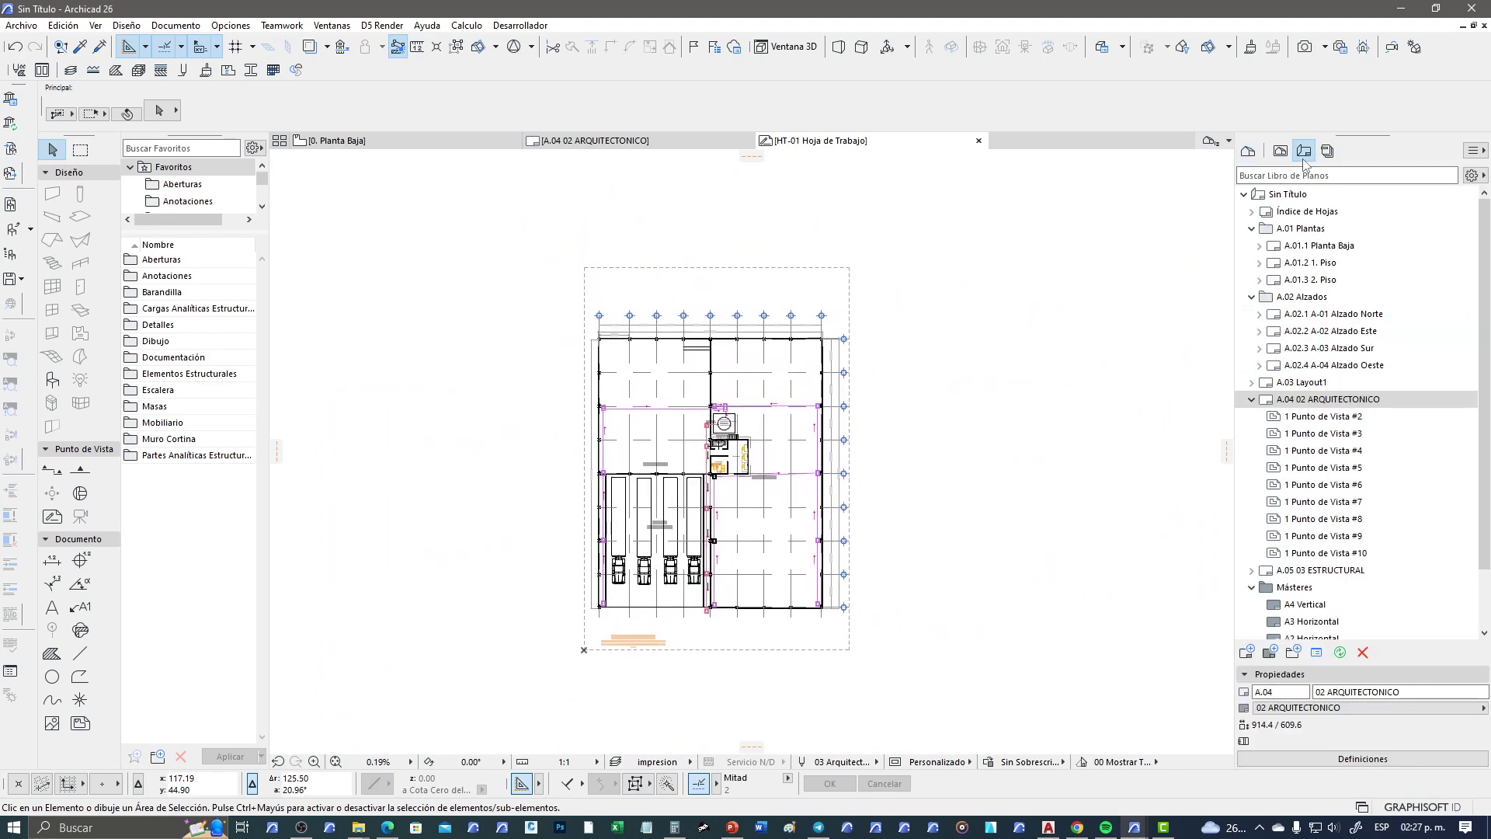
left_click(1252, 399)
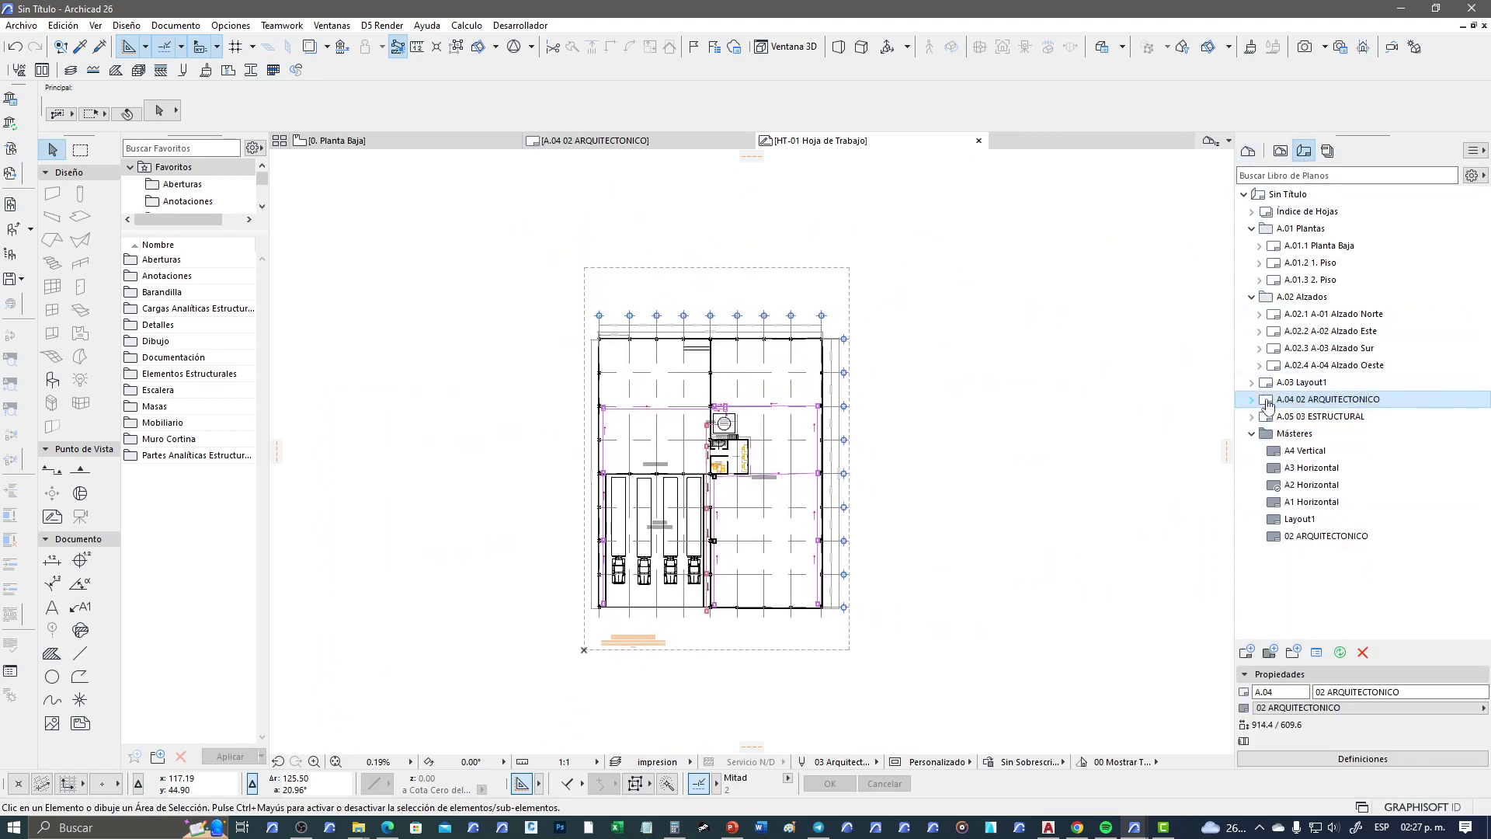
left_click(1329, 538)
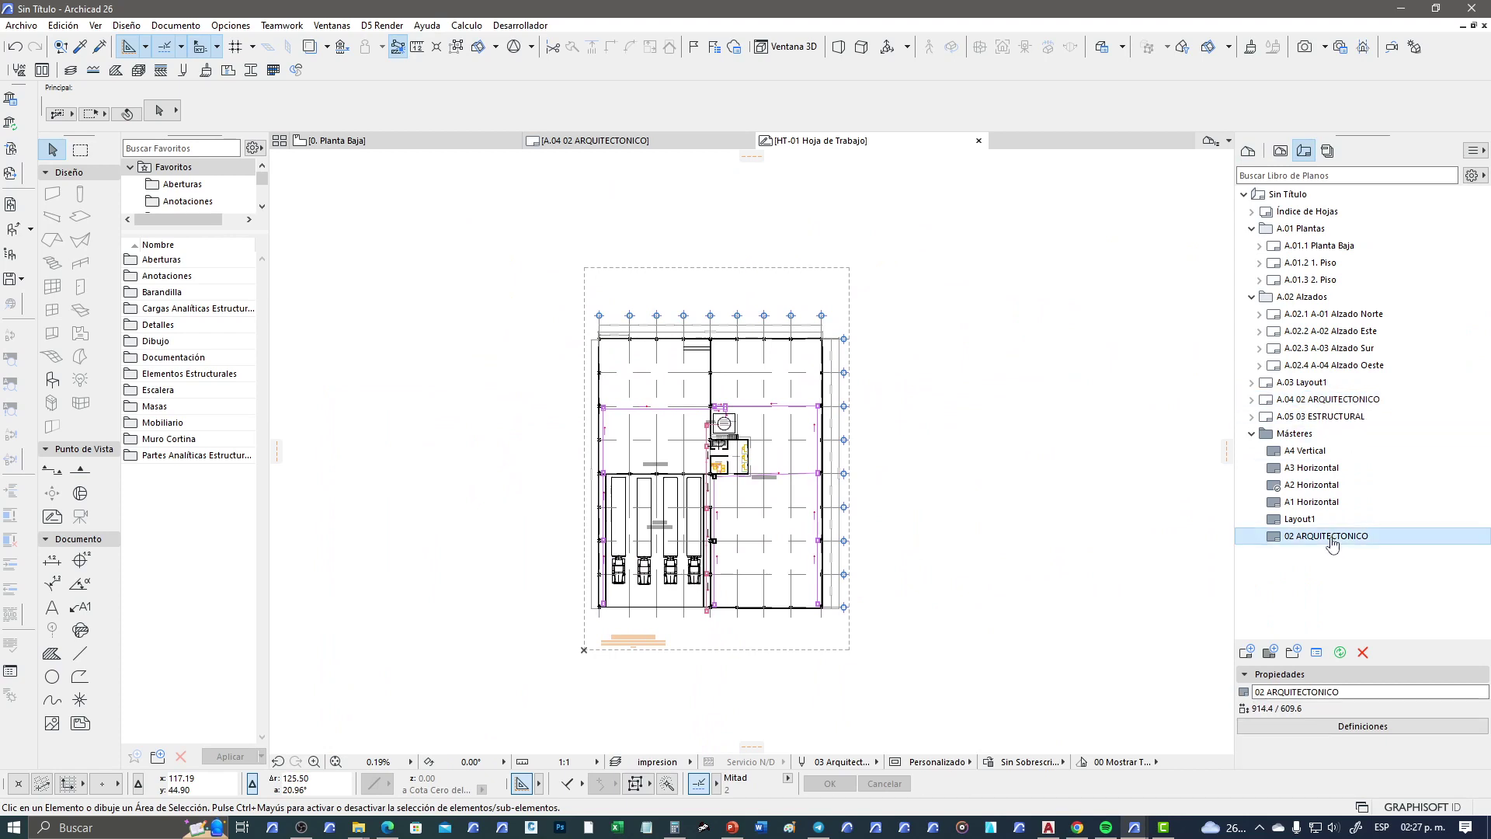
left_click(1327, 400)
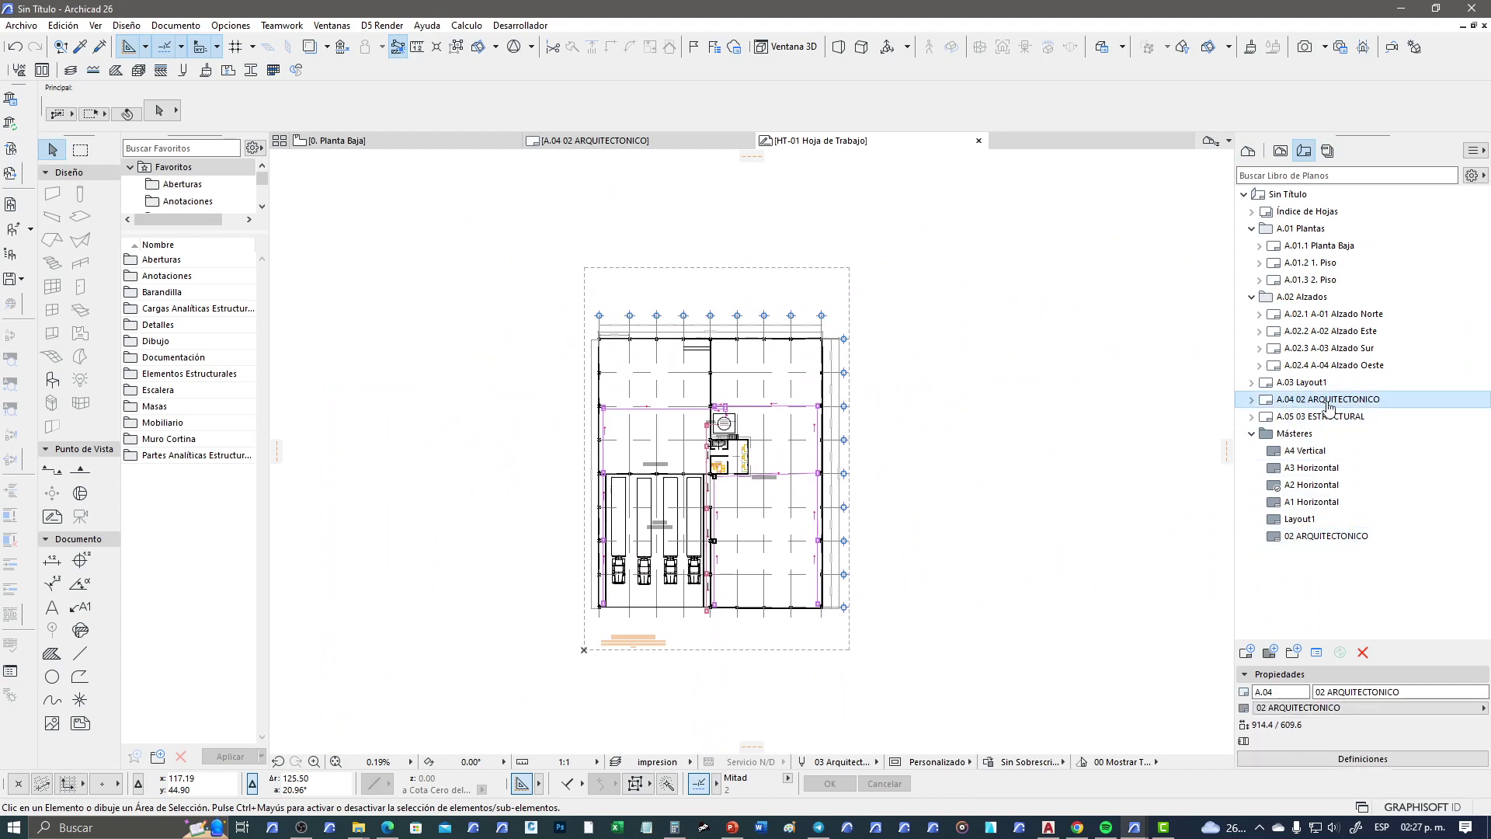
left_click(1331, 421)
double_click(1330, 403)
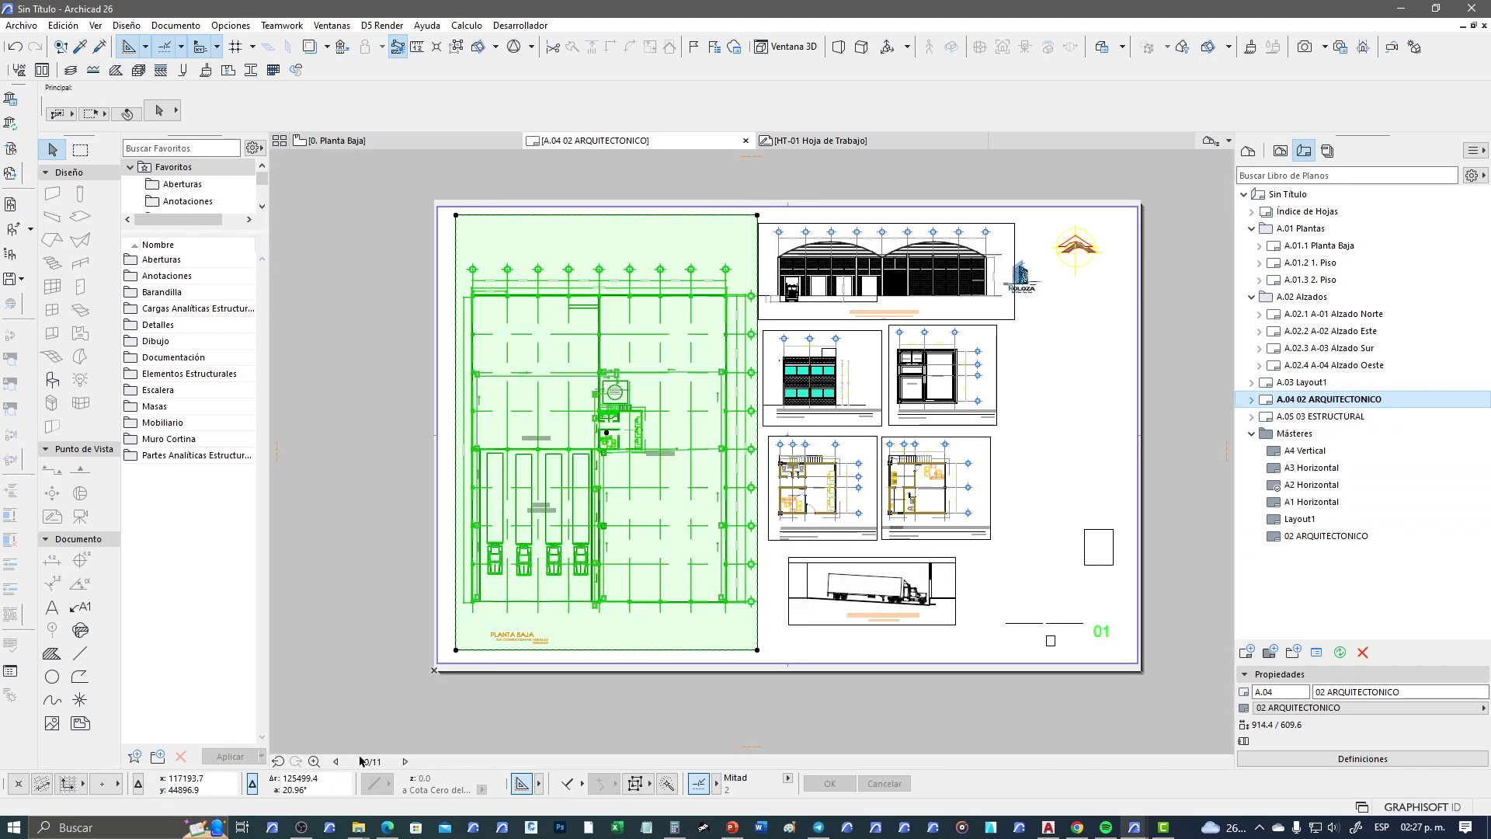
key("ctrl+a")
double_click(1333, 420)
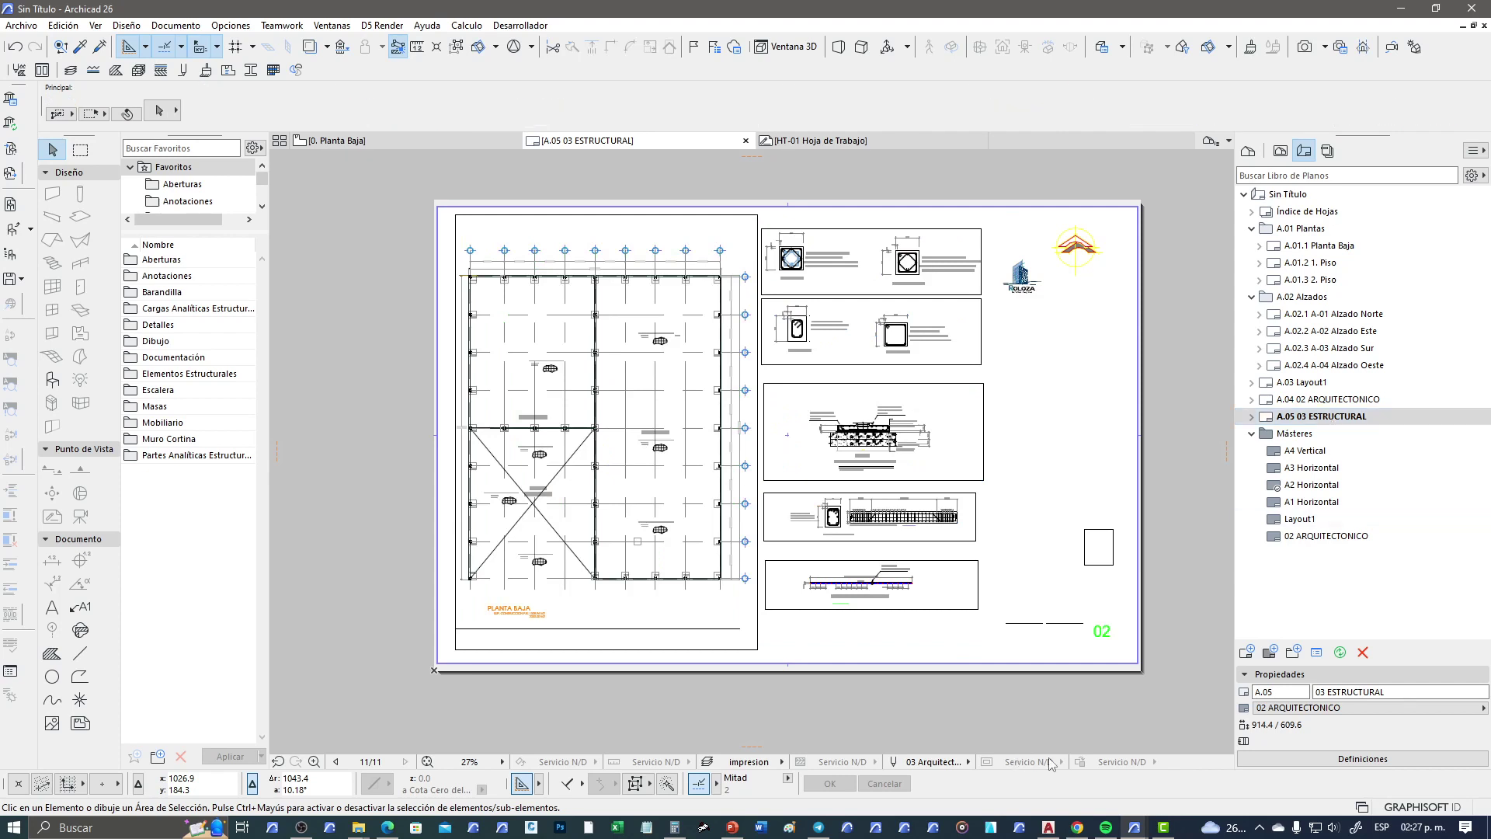
middle_click_drag(871, 691, 831, 693)
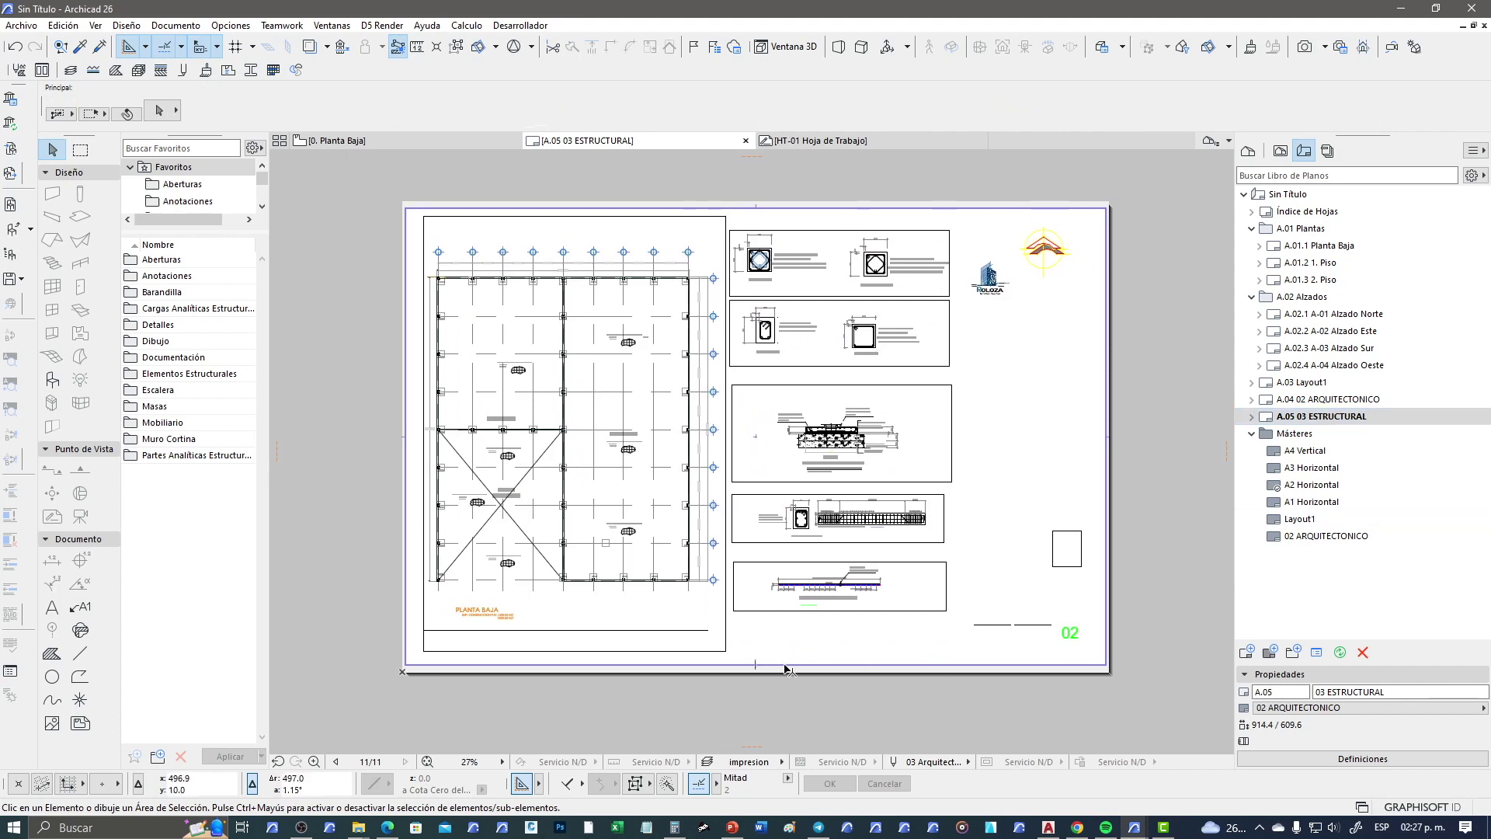
Step: Review the A.03 Layout1 sheet, then return to A.05 03 ESTRUCTURAL zoomed out
double_click(1347, 384)
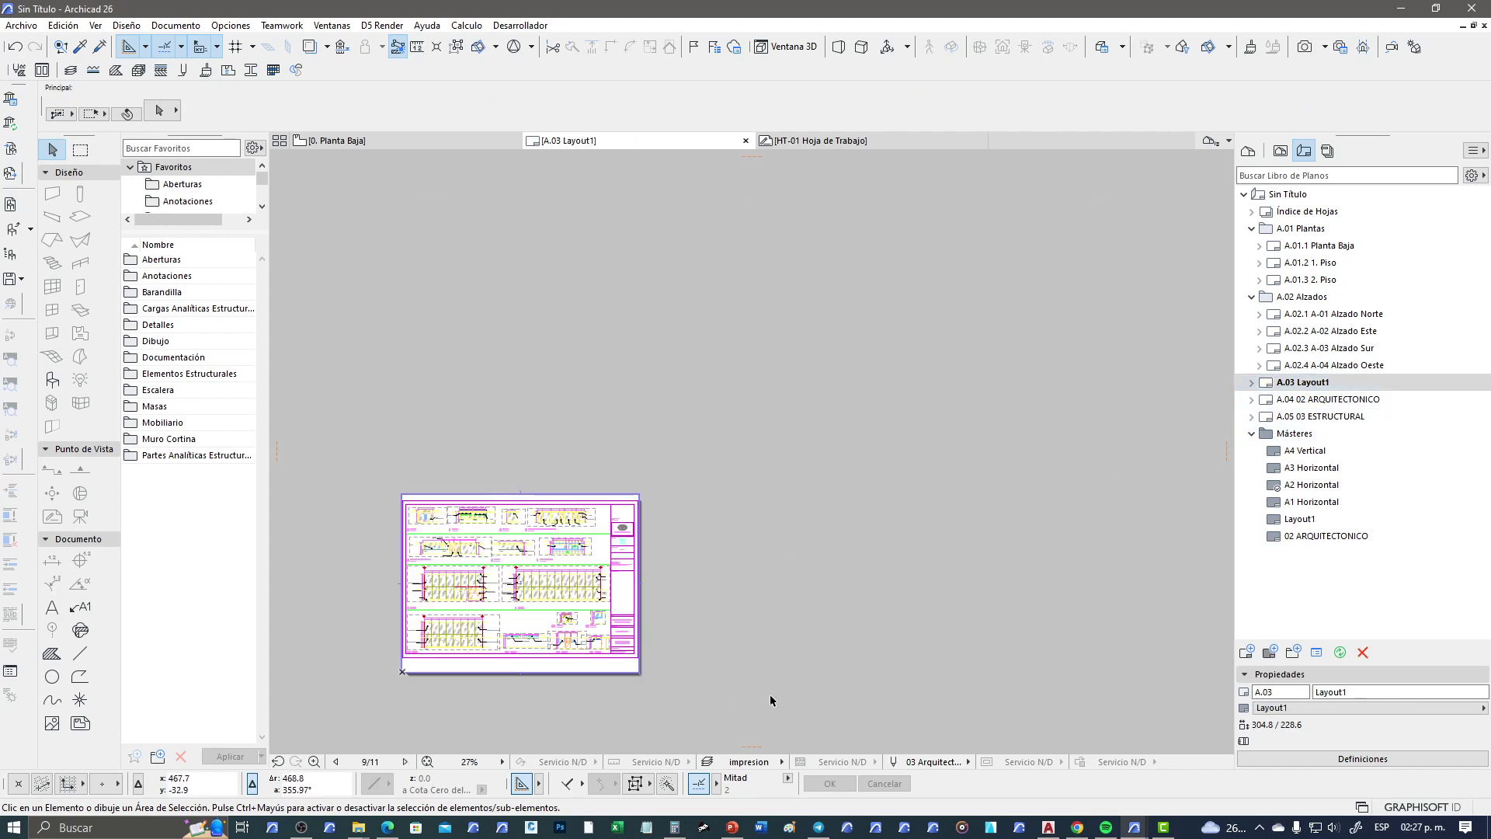
middle_click_drag(532, 687, 629, 643)
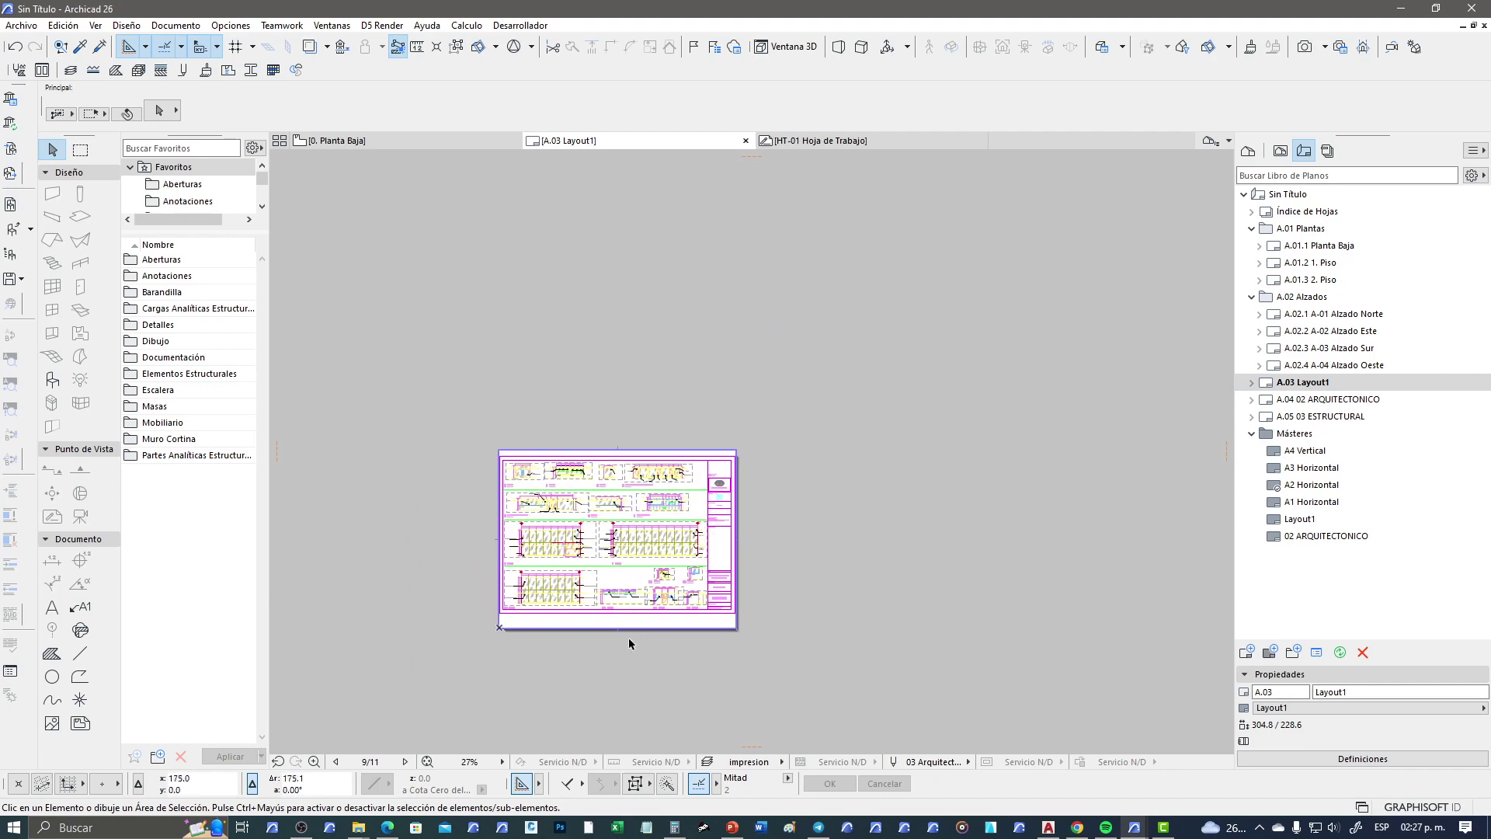
scroll(537, 646, "up", 1)
scroll(537, 646, "up", 3)
middle_click_drag(538, 647, 596, 666)
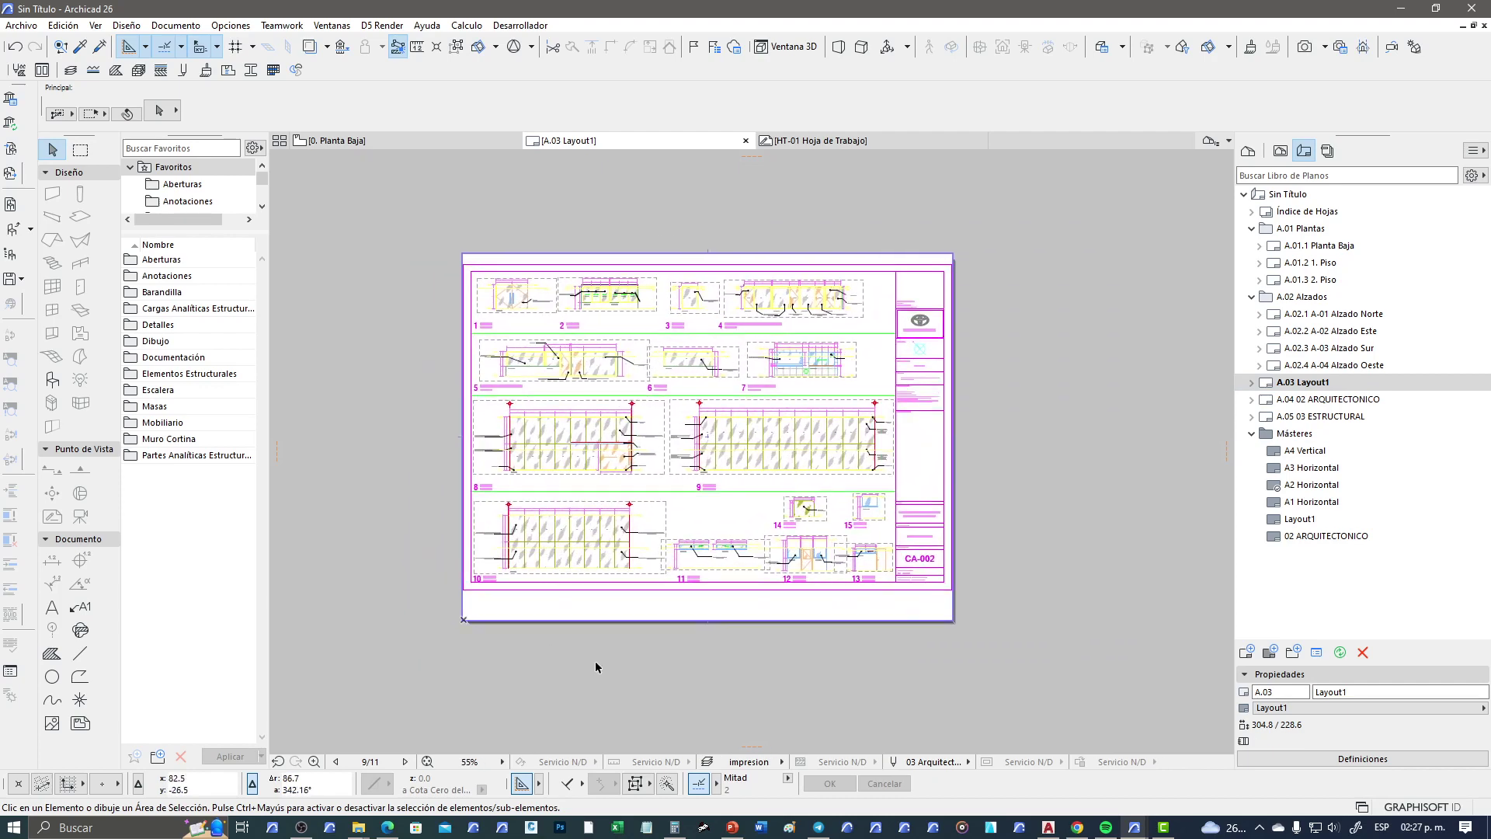
double_click(1277, 397)
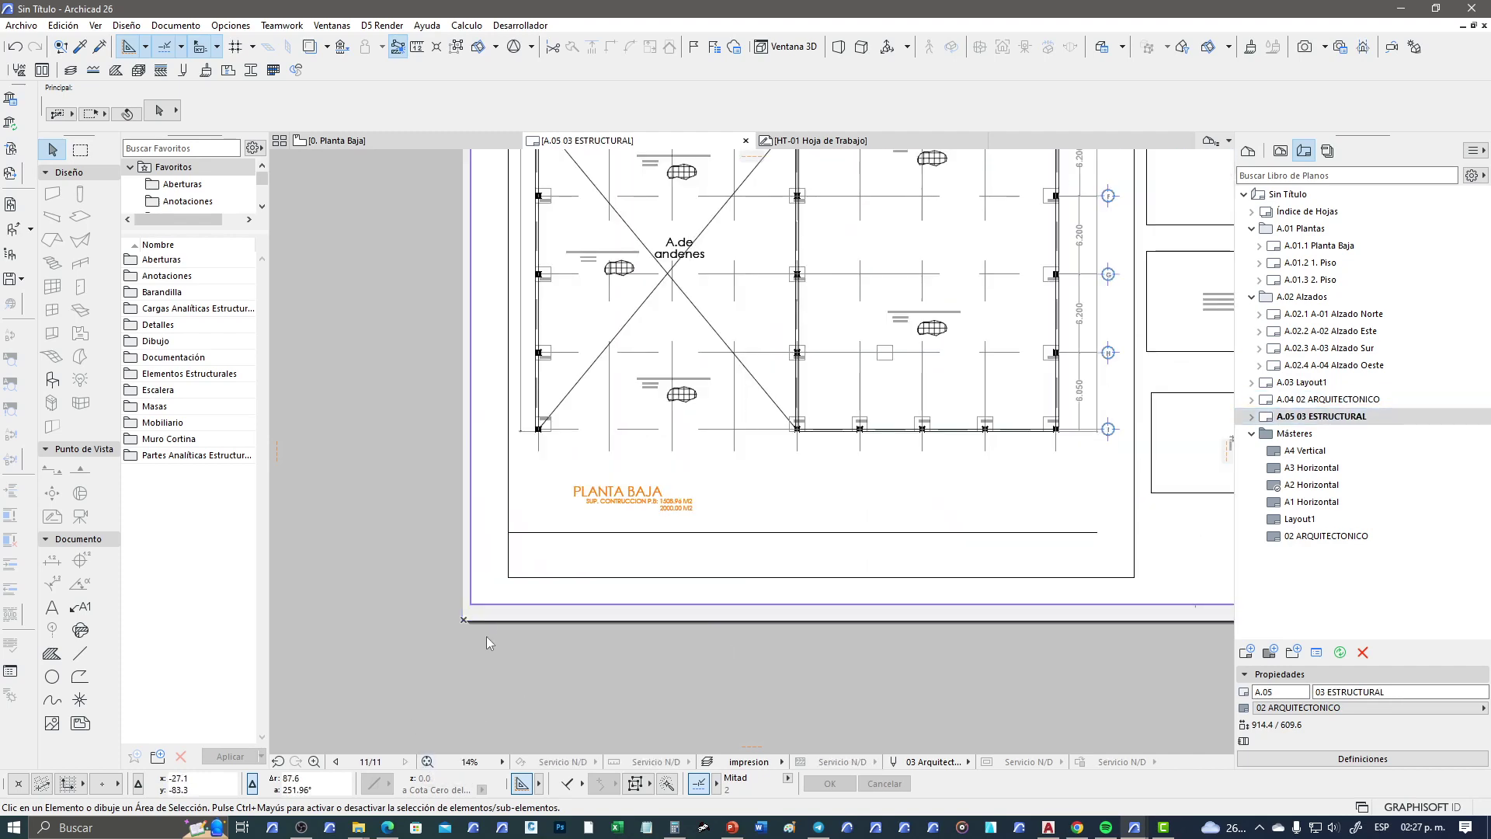
scroll(641, 550, "down", 3)
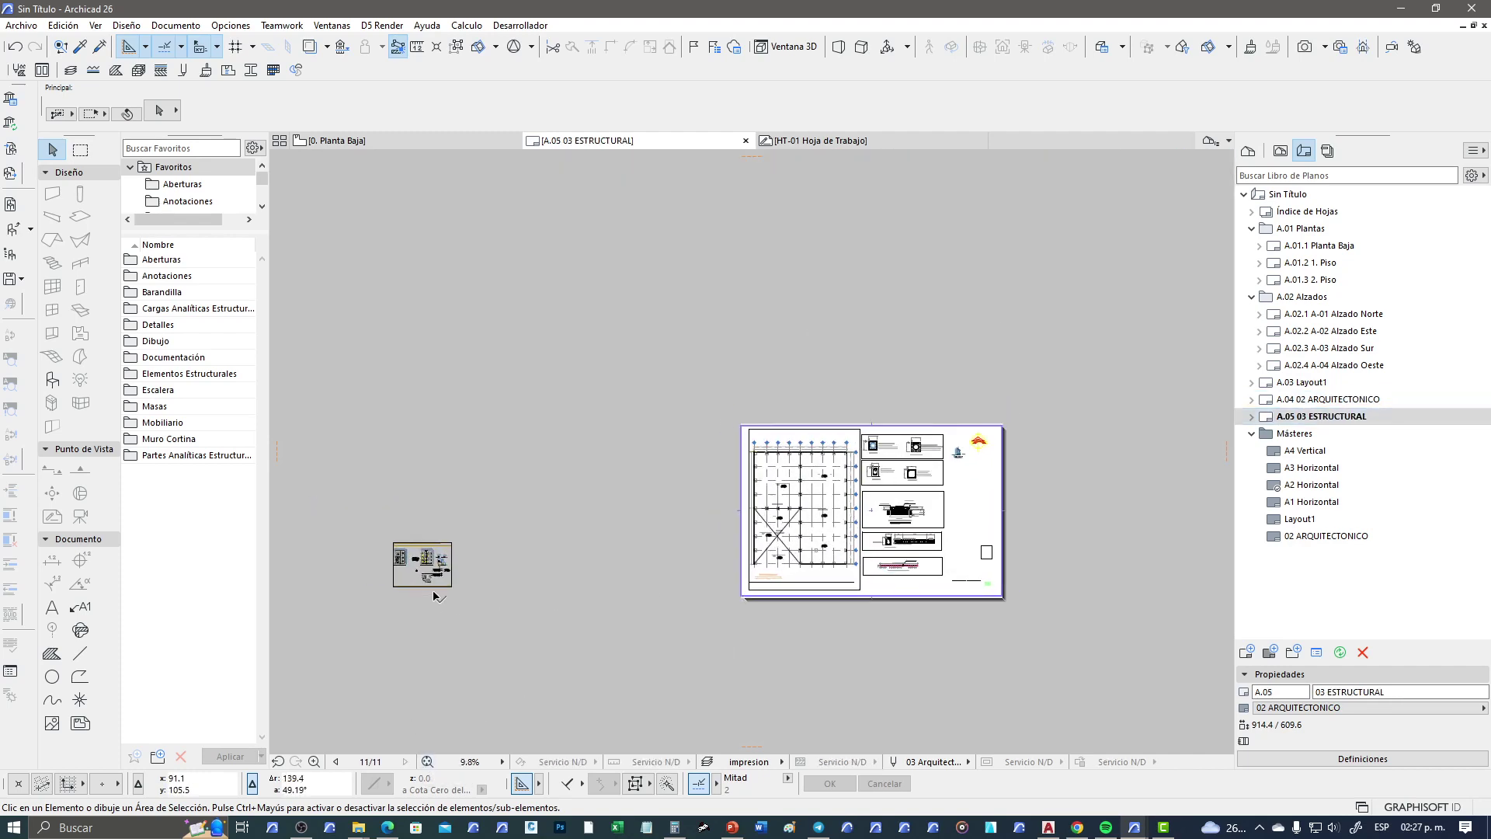